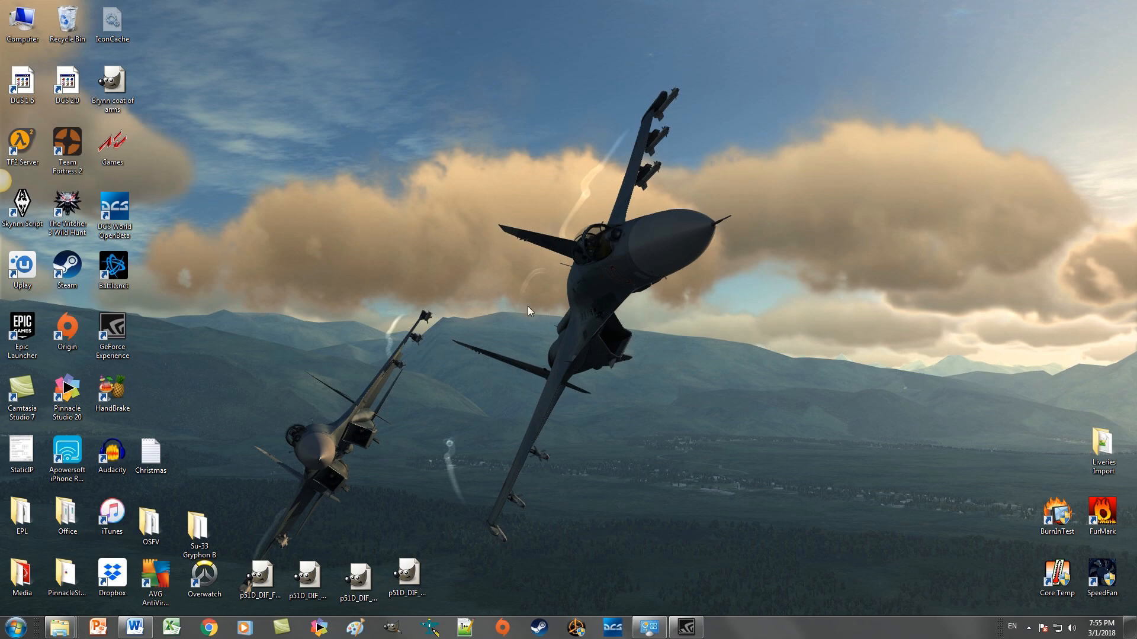
# Step: Open the Su-33 Gryphon B folder from the desktop and maximize its window
pyautogui.doubleClick(198, 526)
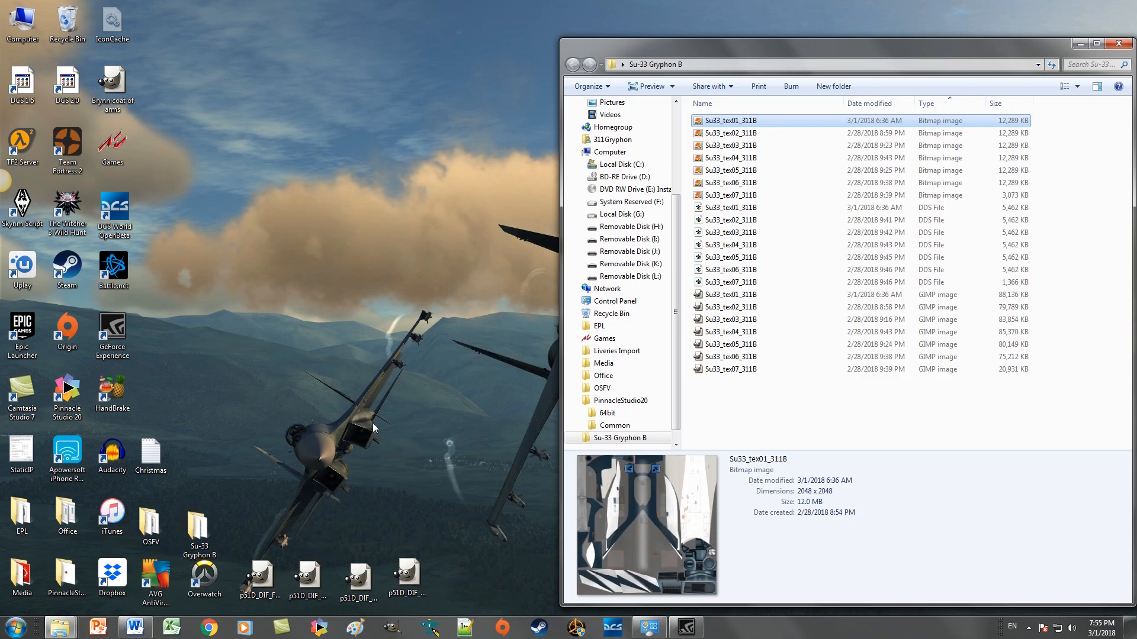
pyautogui.click(1096, 43)
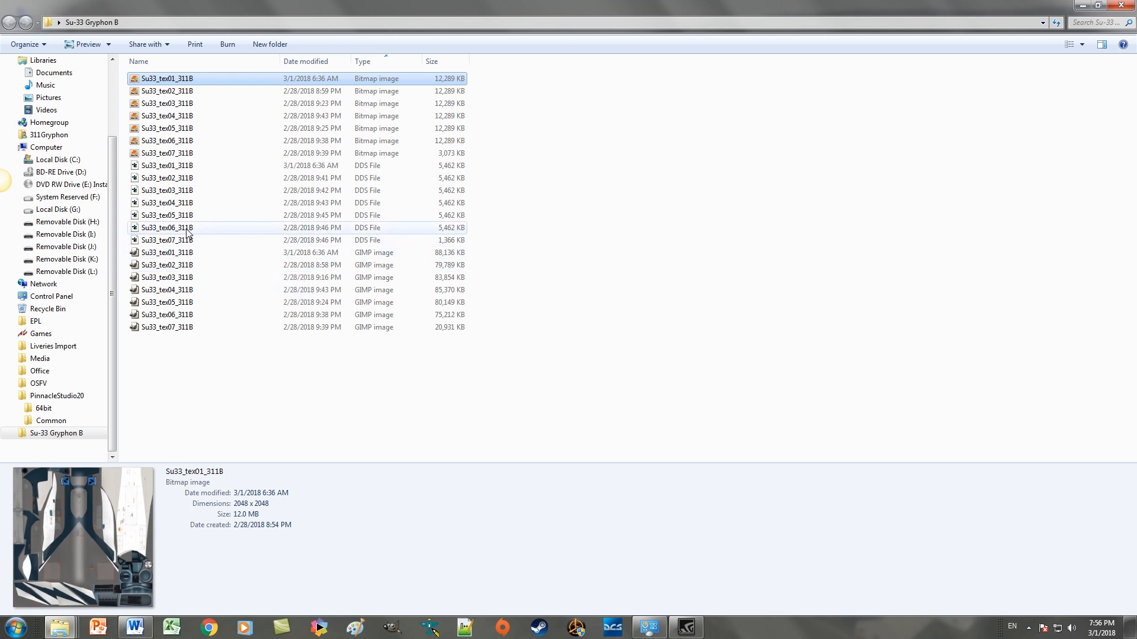
# Step: Preview the bitmap textures Su33_tex02_311B through Su33_tex07_311B one after another, finishing on Su33_tex01_311B
pyautogui.click(175, 91)
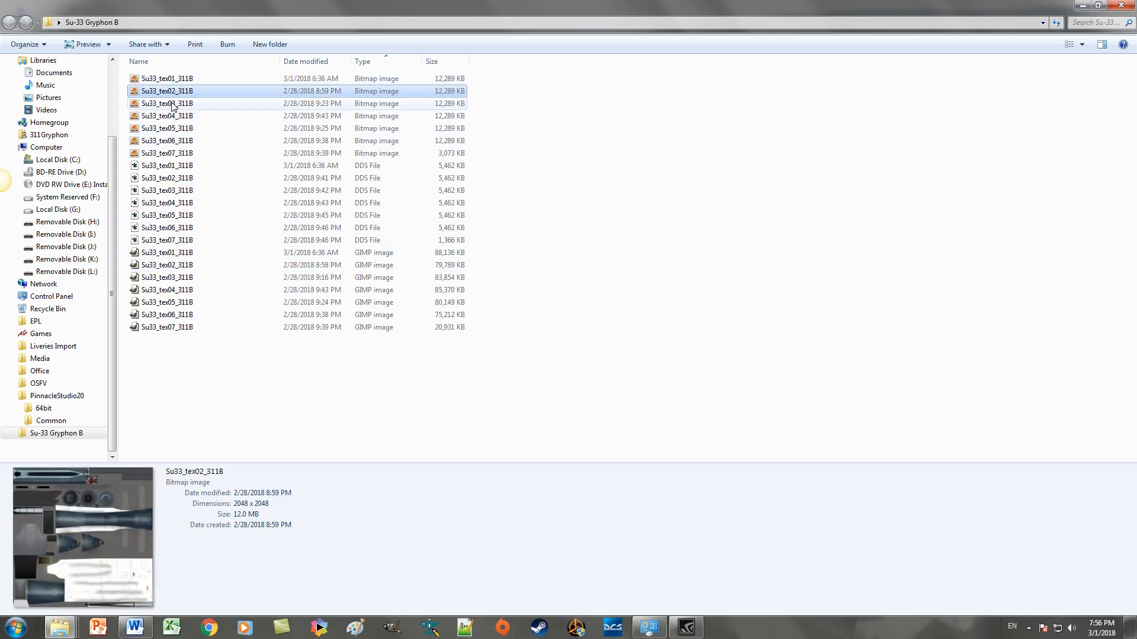
pyautogui.click(172, 104)
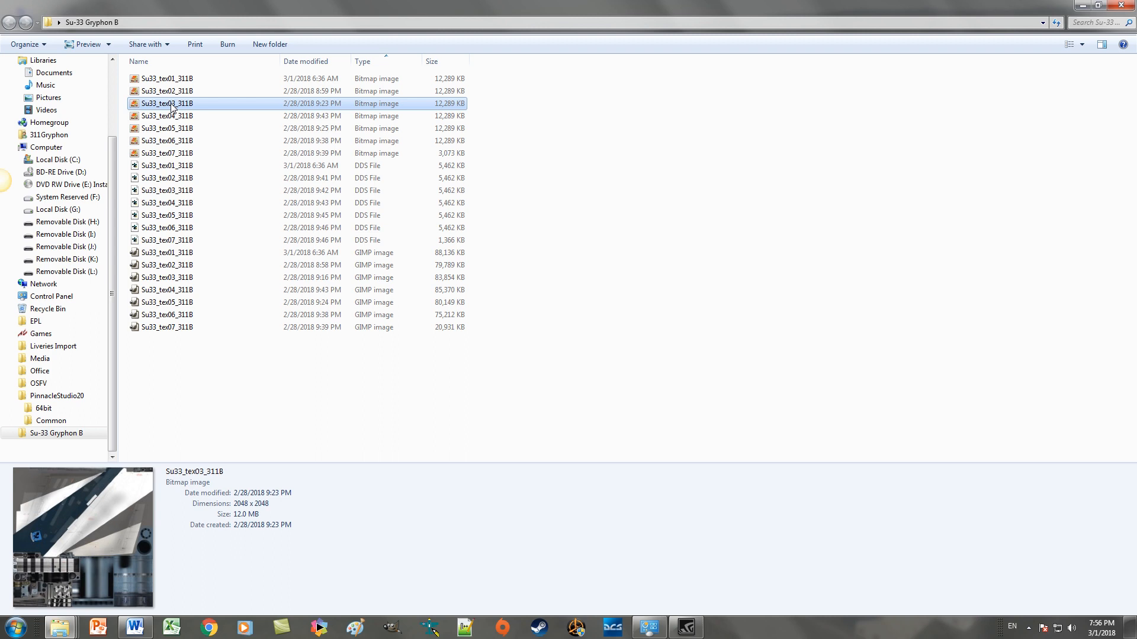
pyautogui.click(170, 119)
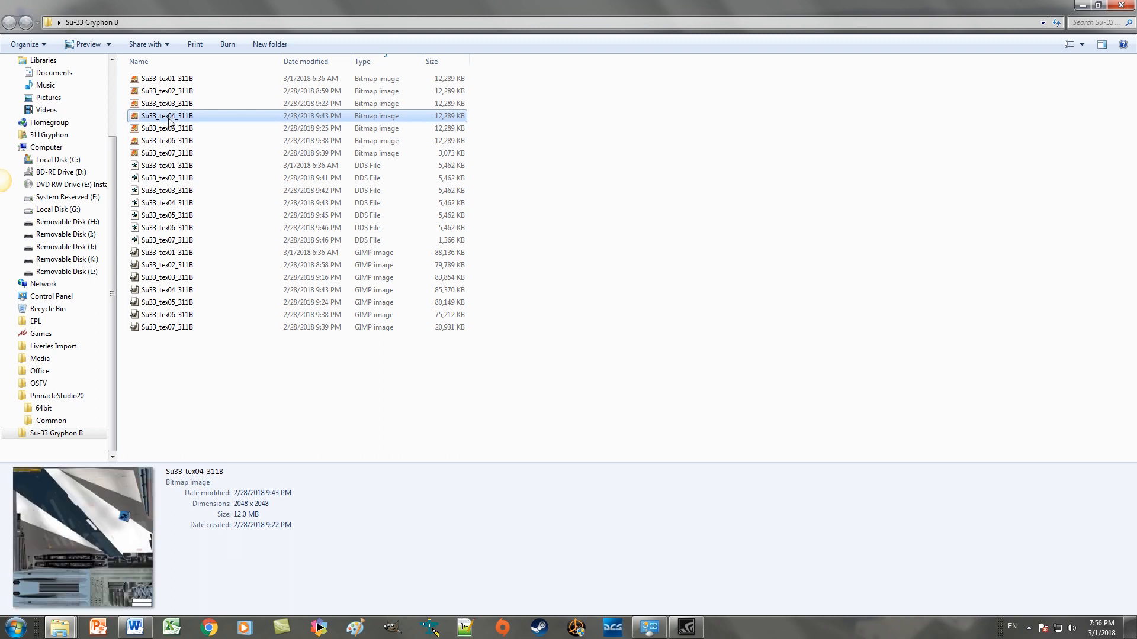
pyautogui.click(168, 128)
pyautogui.click(167, 141)
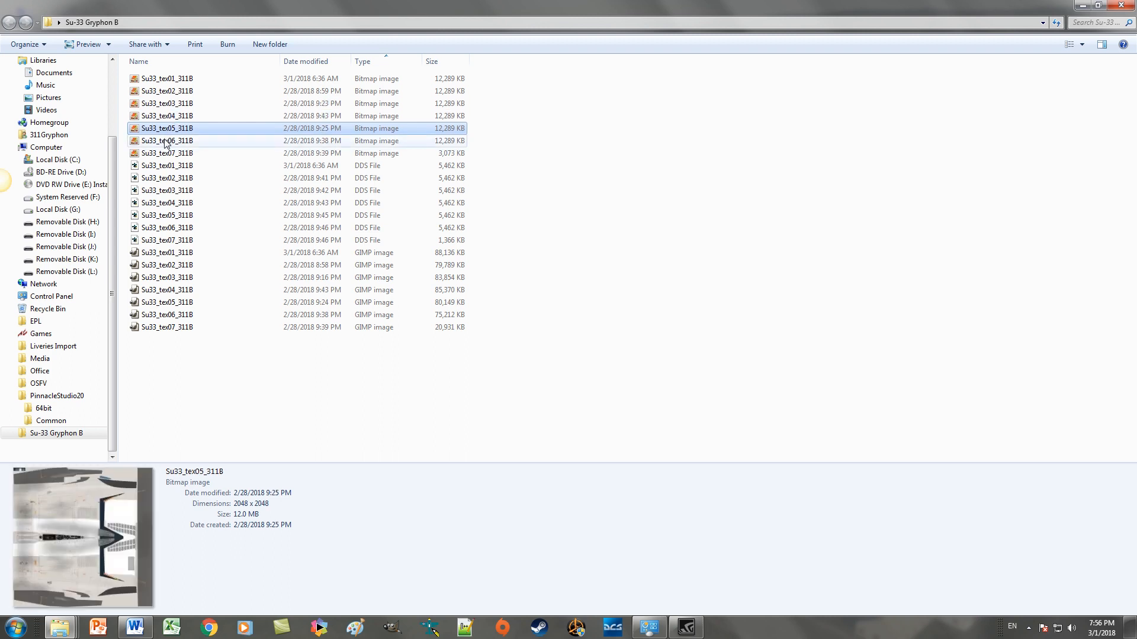
pyautogui.click(164, 155)
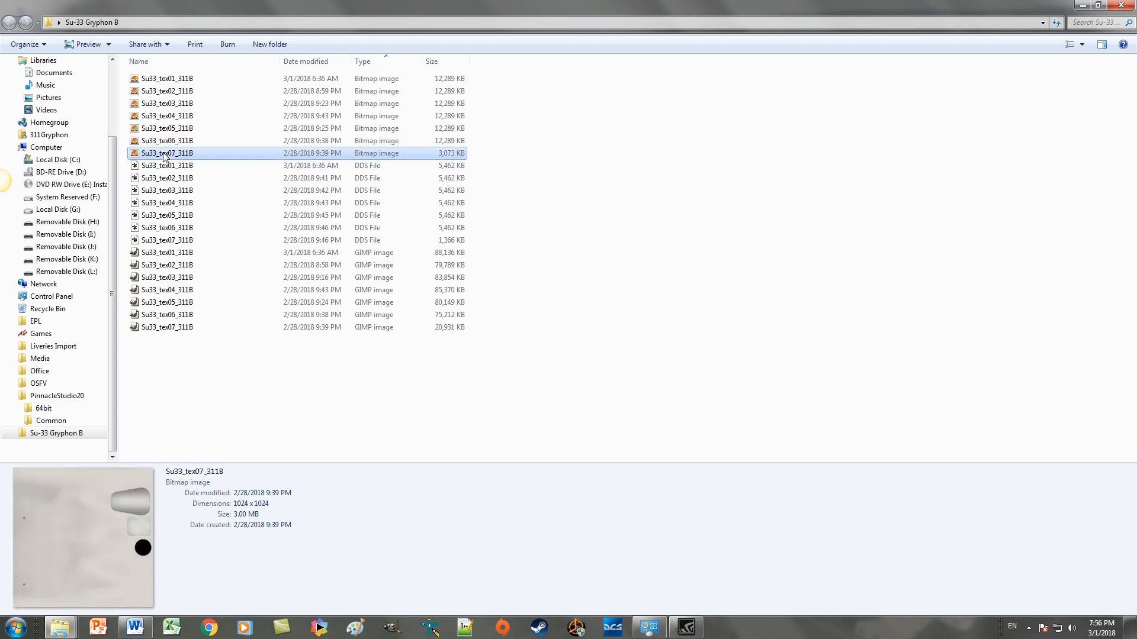
pyautogui.click(165, 80)
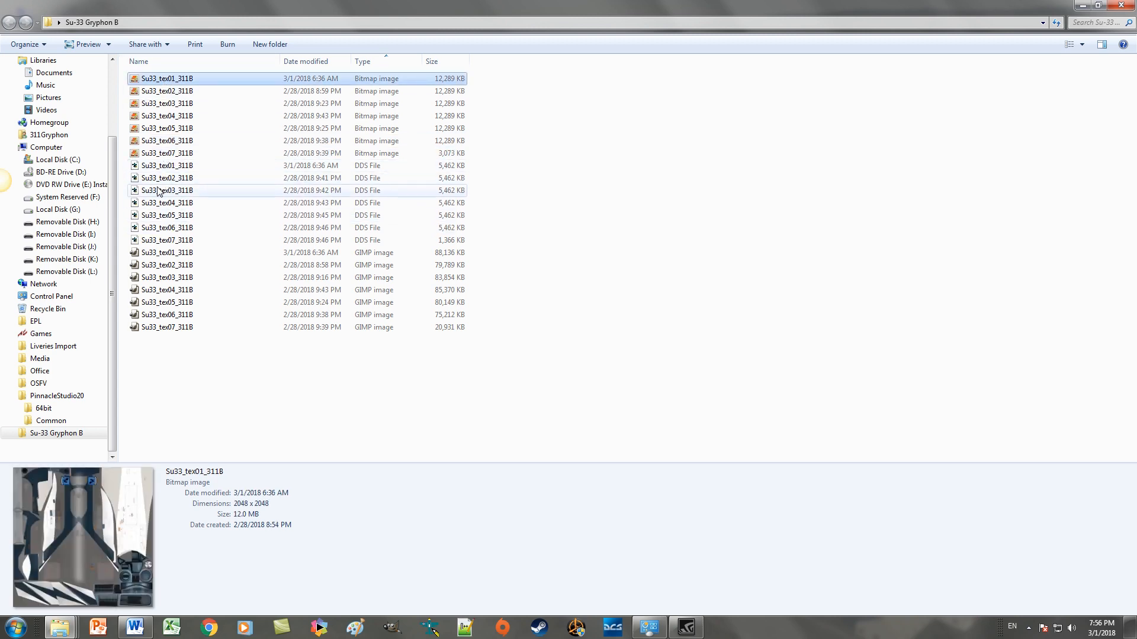
# Step: Open the GIMP image version of Su33_tex01_311B in GIMP and maximize the image window
pyautogui.doubleClick(162, 254)
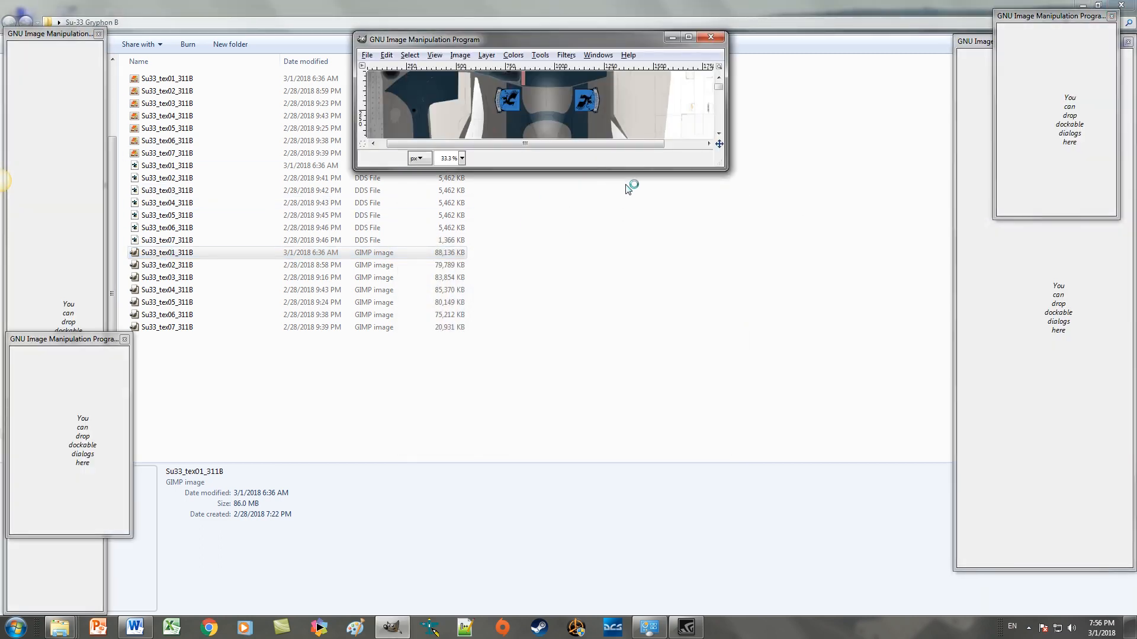
pyautogui.click(689, 38)
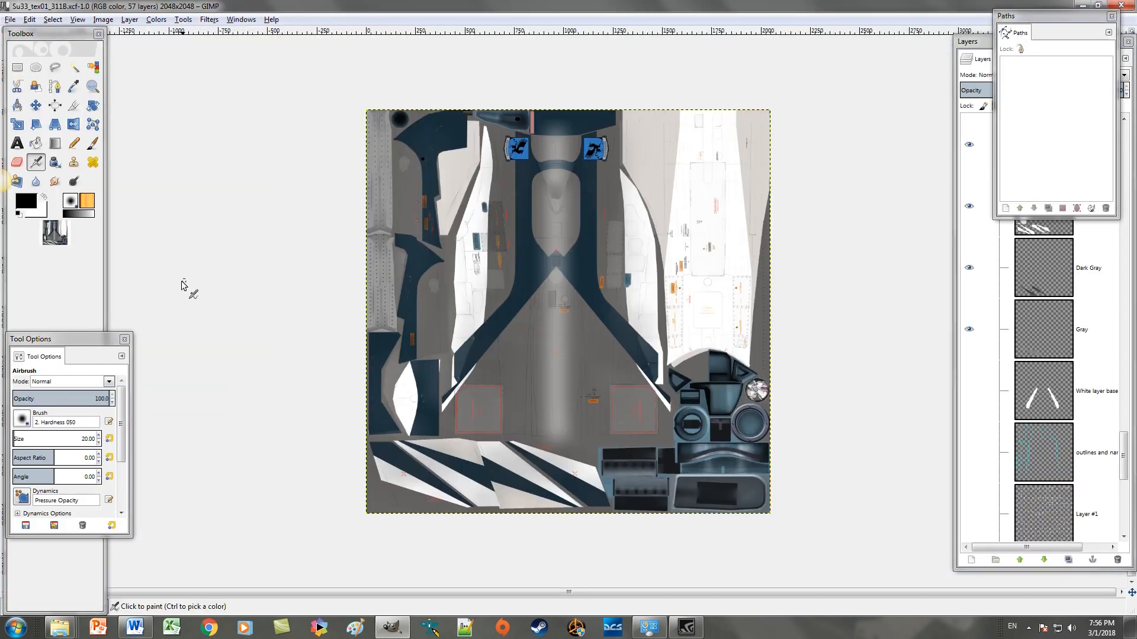
# Step: Arrange the dialogs: move Tool Options beside the Toolbox, shorten the Toolbox, and place Layers in front of Paths
pyautogui.moveTo(183, 349); pyautogui.dragTo(219, 349)
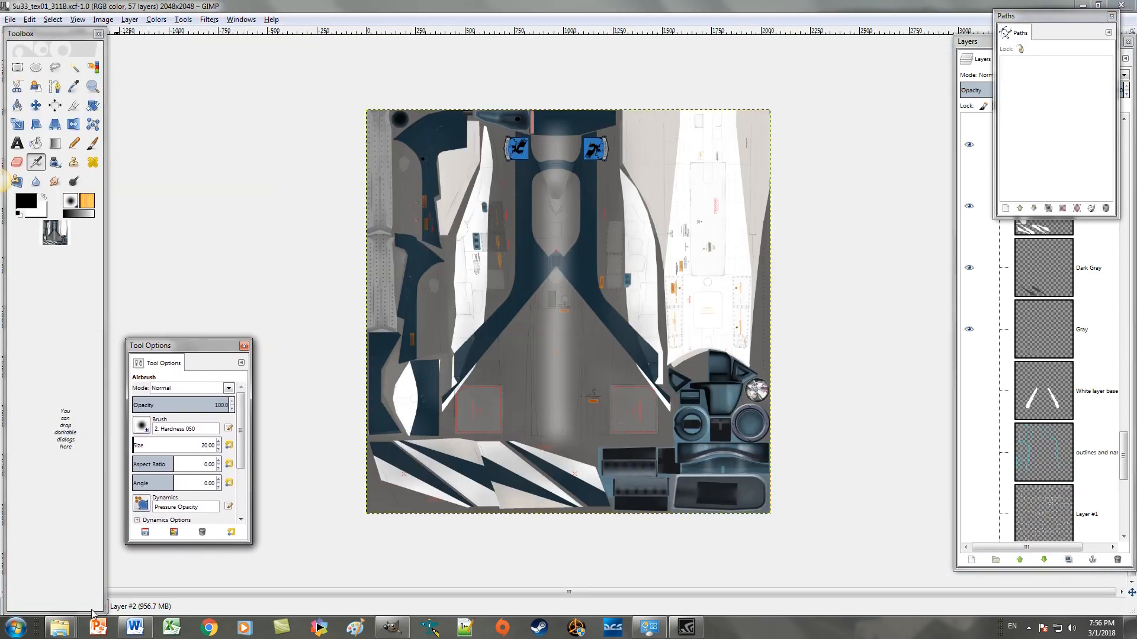
pyautogui.moveTo(95, 614); pyautogui.dragTo(93, 580)
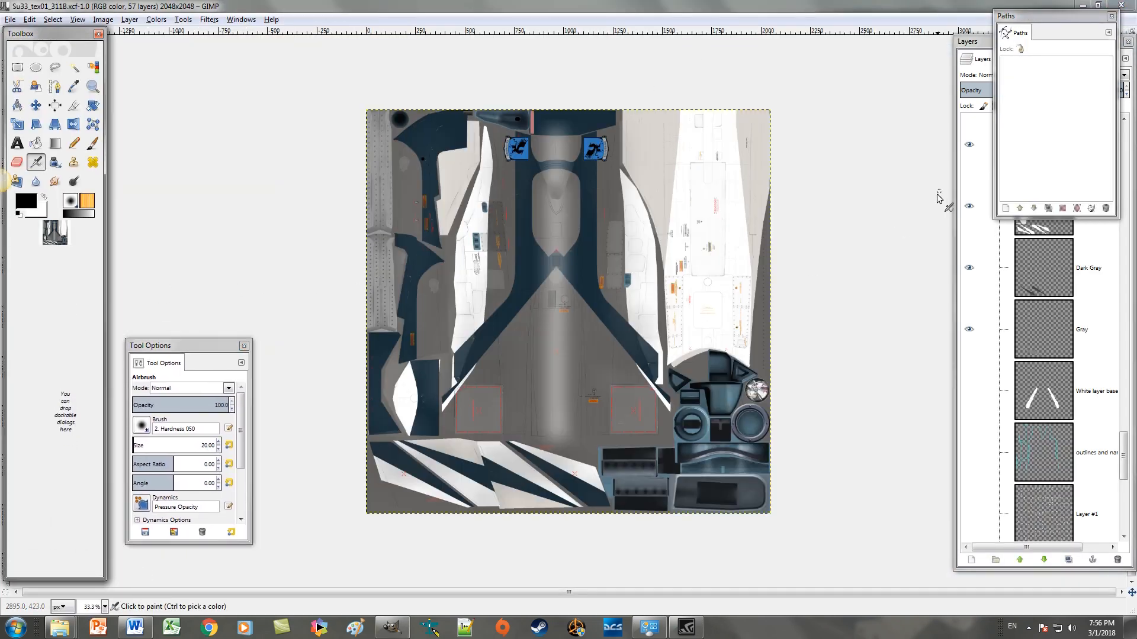
pyautogui.click(986, 43)
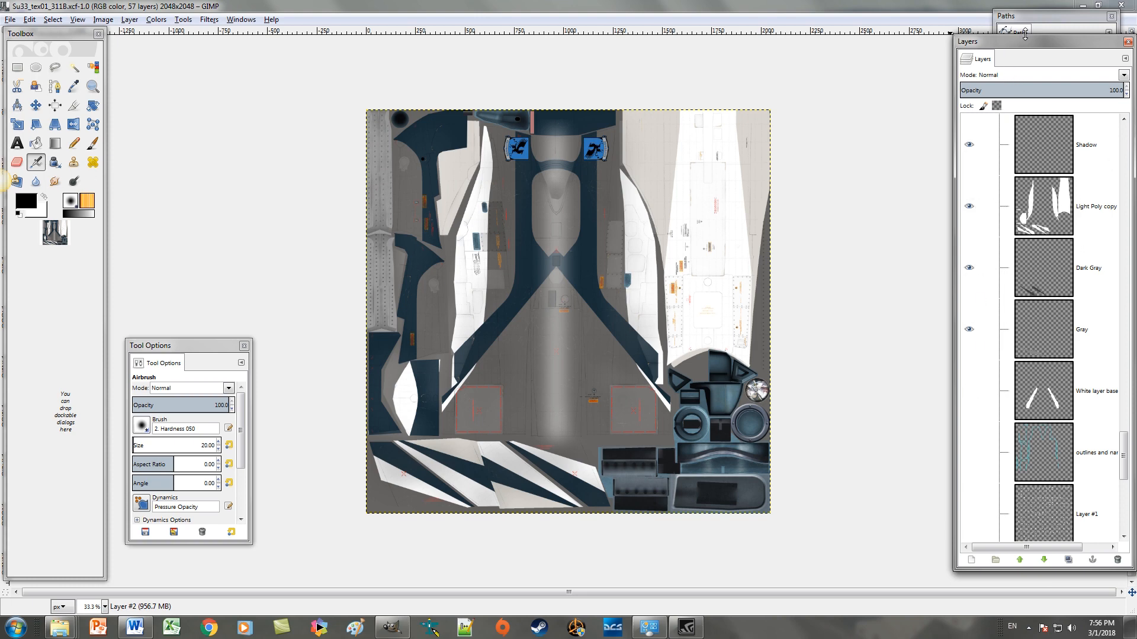
pyautogui.moveTo(1039, 43); pyautogui.dragTo(1034, 55)
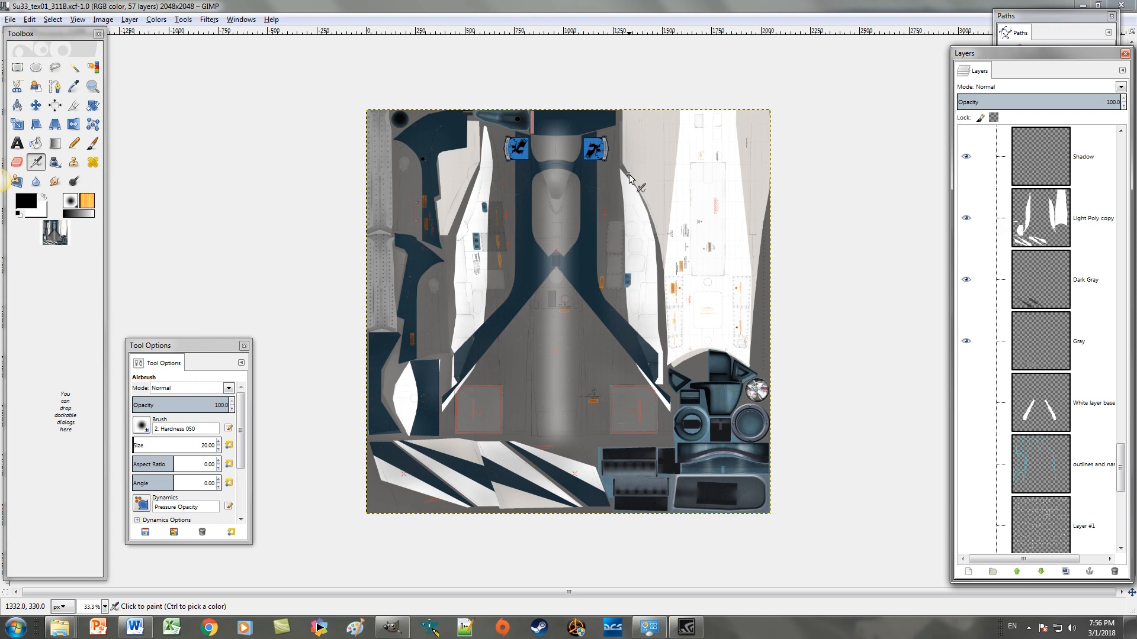
# Step: Look through the texture's layer stack, from the camouflage and weathering layers down to the base colour layers
pyautogui.scroll(-8, 1049, 256)
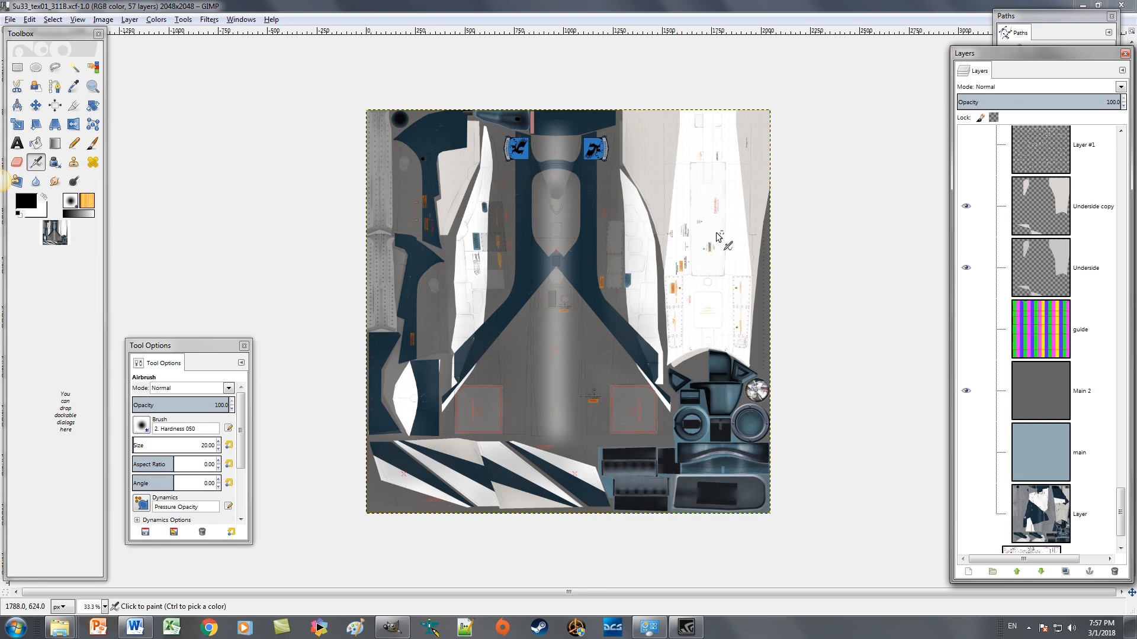
pyautogui.scroll(3, 1035, 289)
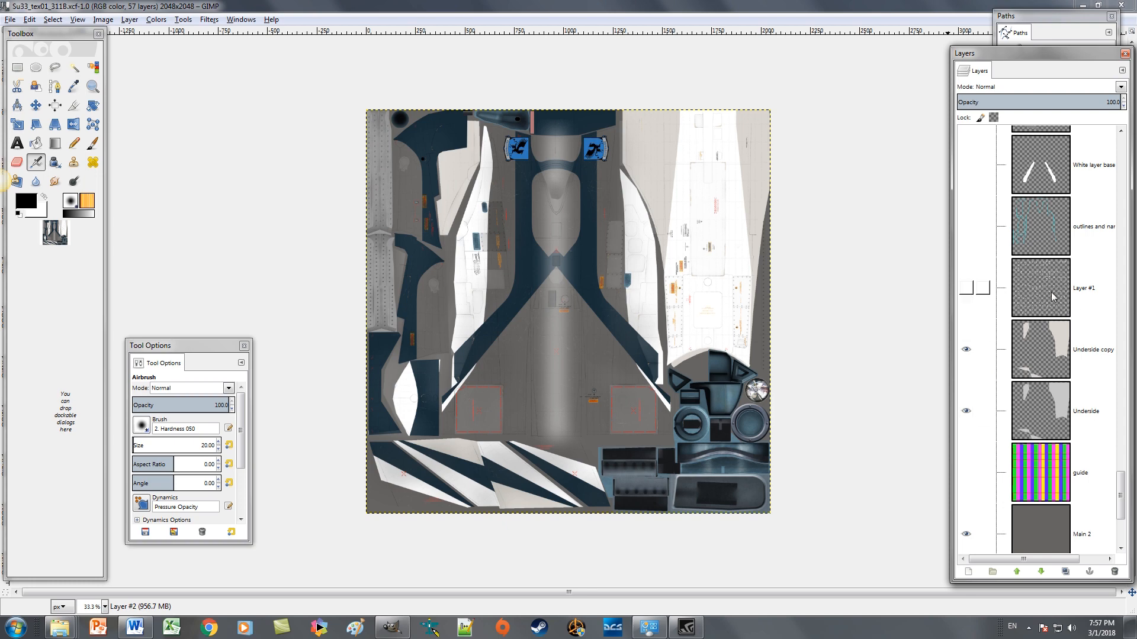
pyautogui.scroll(15, 1019, 319)
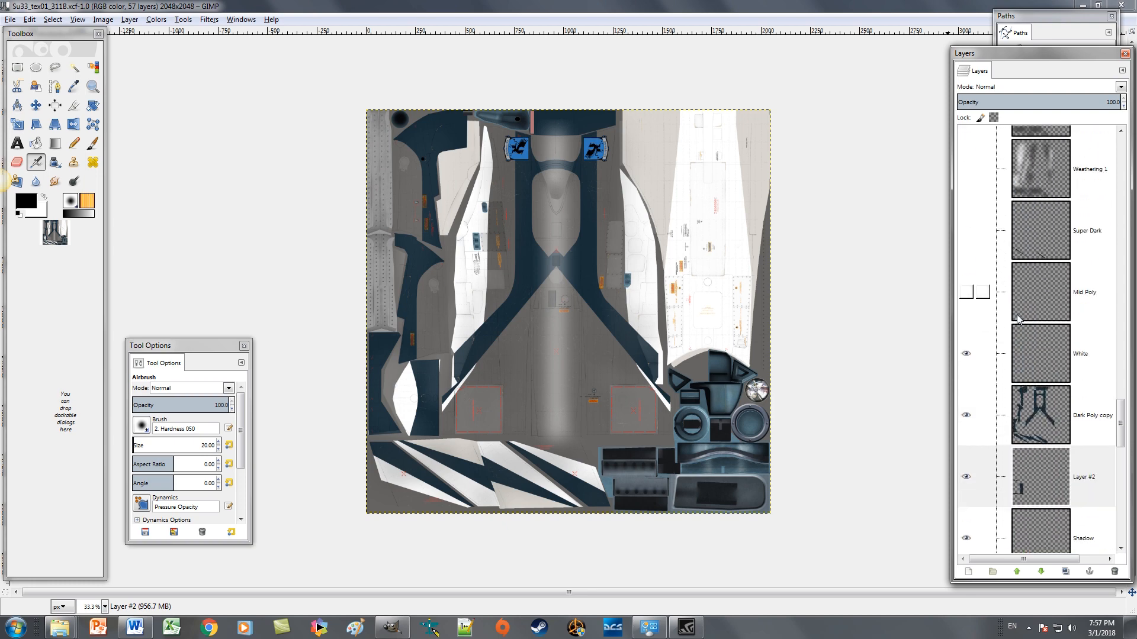
pyautogui.scroll(5, 1019, 319)
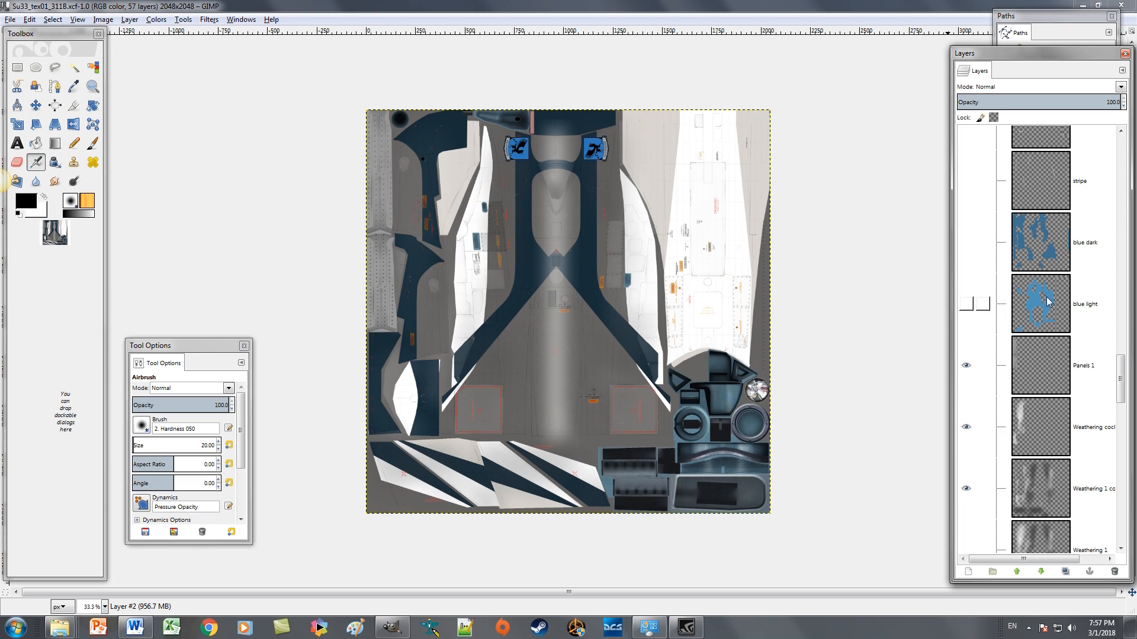
pyautogui.scroll(3, 1047, 302)
pyautogui.scroll(-10, 1047, 303)
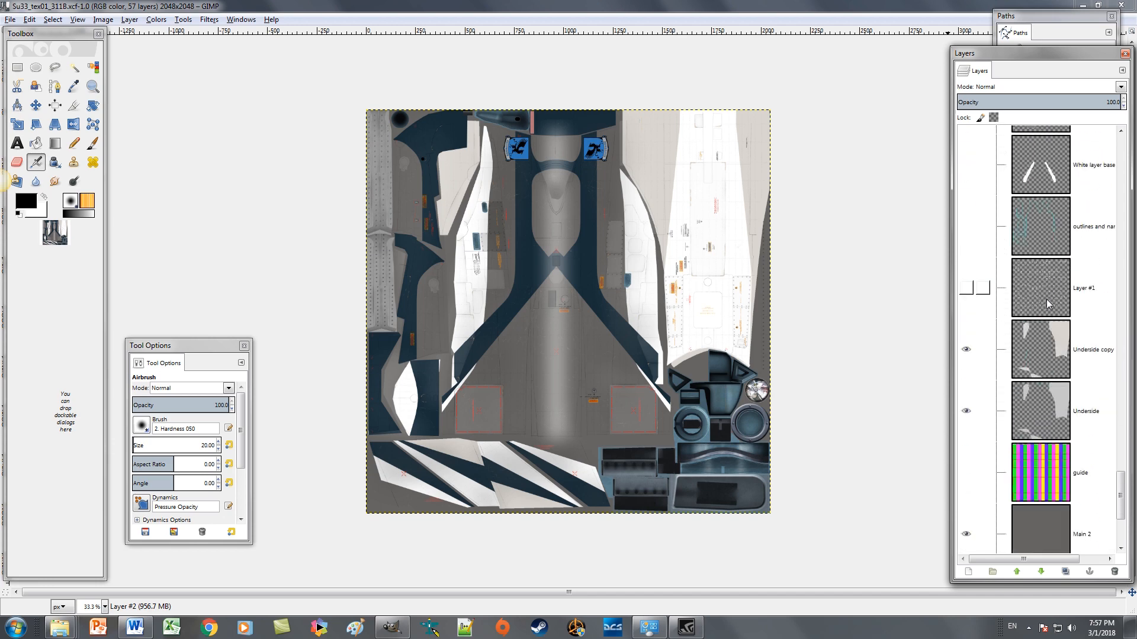
pyautogui.scroll(-3, 1047, 304)
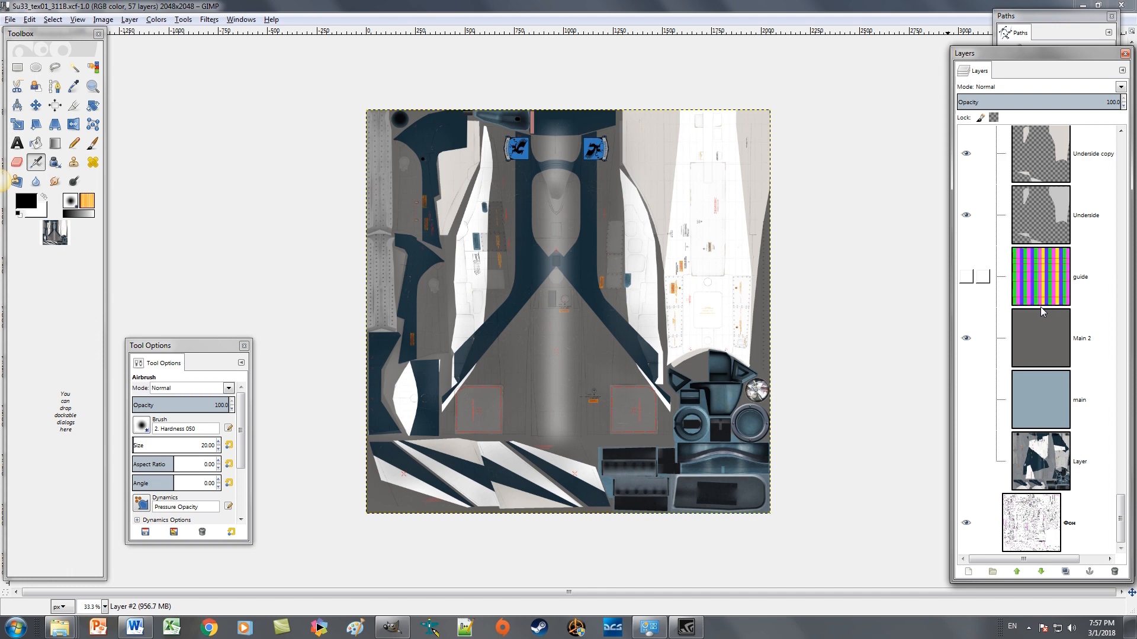
# Step: Make the blue light and blue dark camouflage layers visible
pyautogui.scroll(7, 1019, 282)
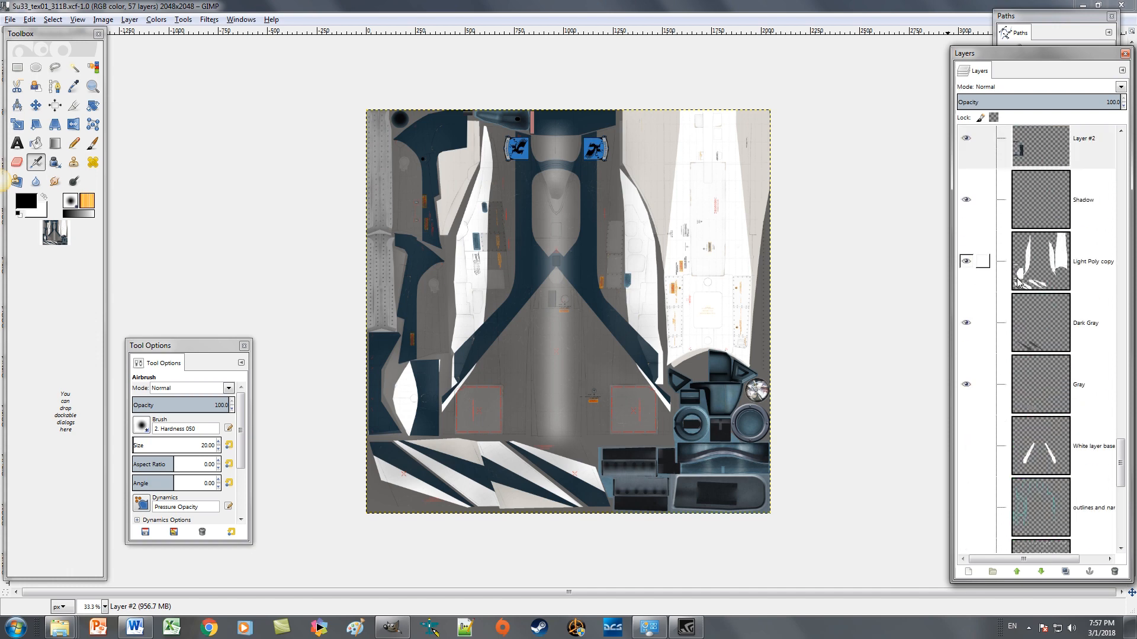
pyautogui.scroll(5, 1029, 291)
pyautogui.scroll(7, 1032, 295)
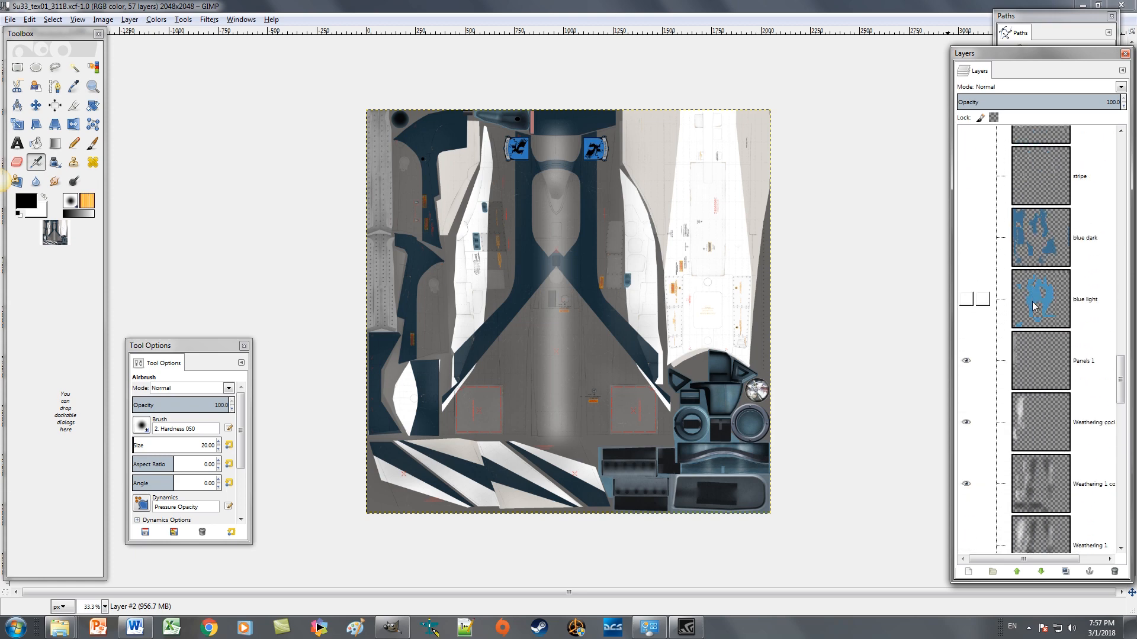
pyautogui.click(966, 300)
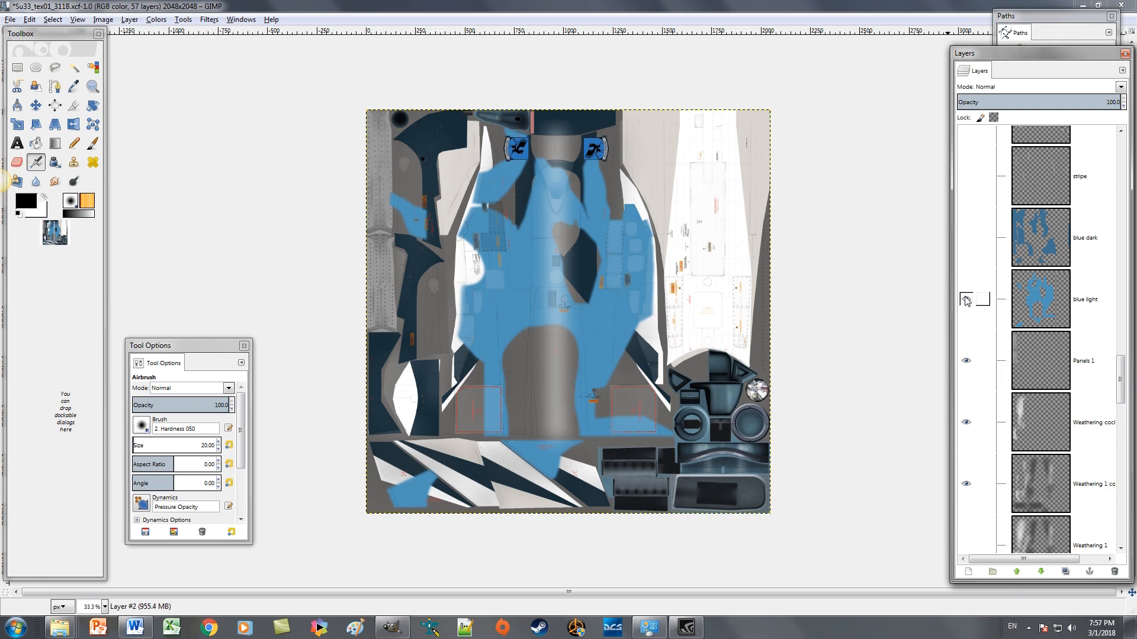
pyautogui.click(966, 238)
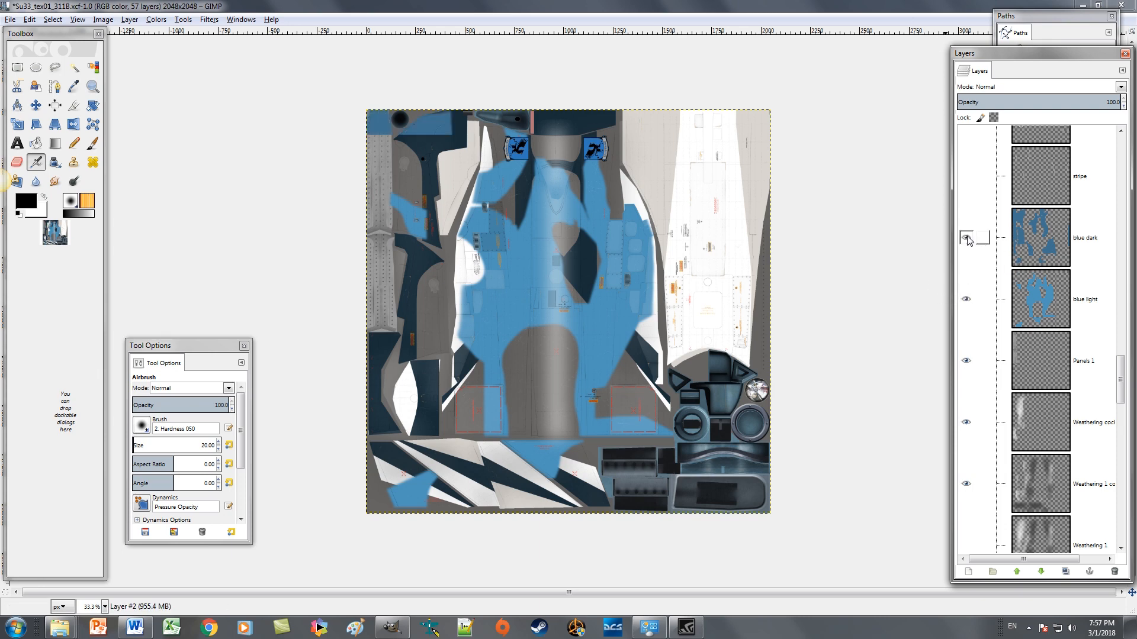
# Step: Hide the Dark Poly copy, Layer #2, Light Poly copy, Dark Gray and Gray layers
pyautogui.scroll(-5, 997, 319)
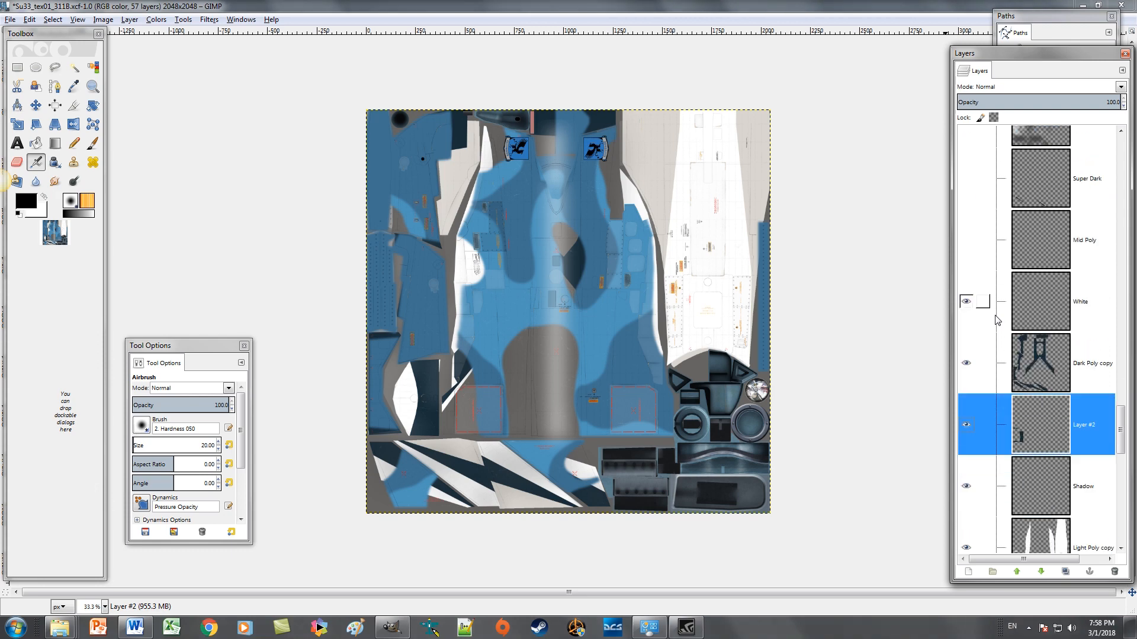
pyautogui.click(966, 362)
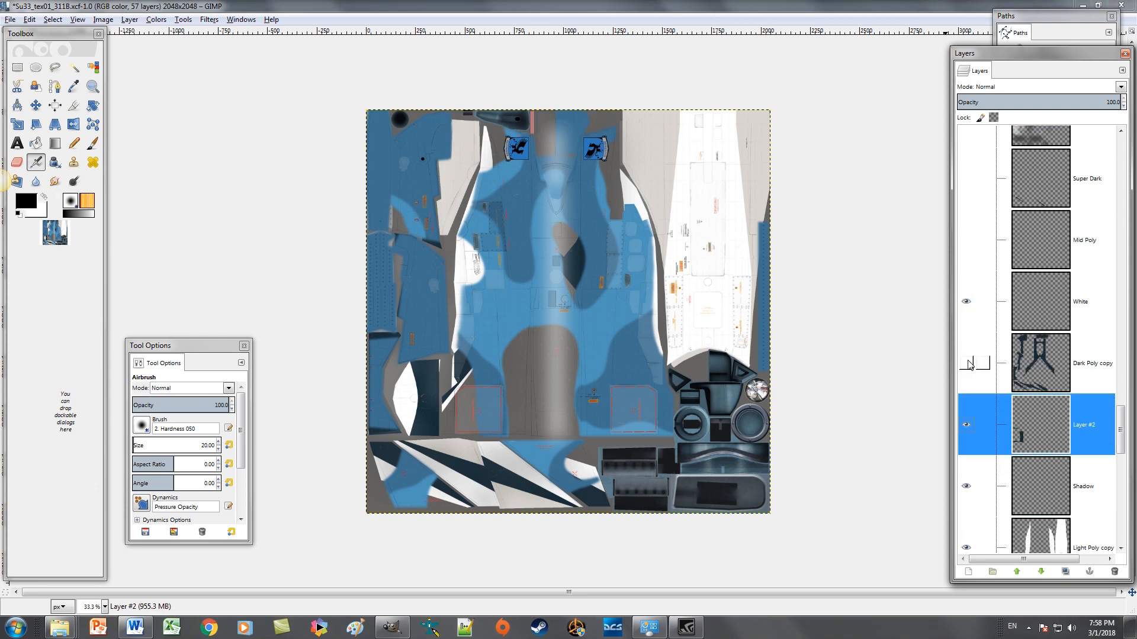
pyautogui.click(966, 424)
pyautogui.scroll(-3, 966, 424)
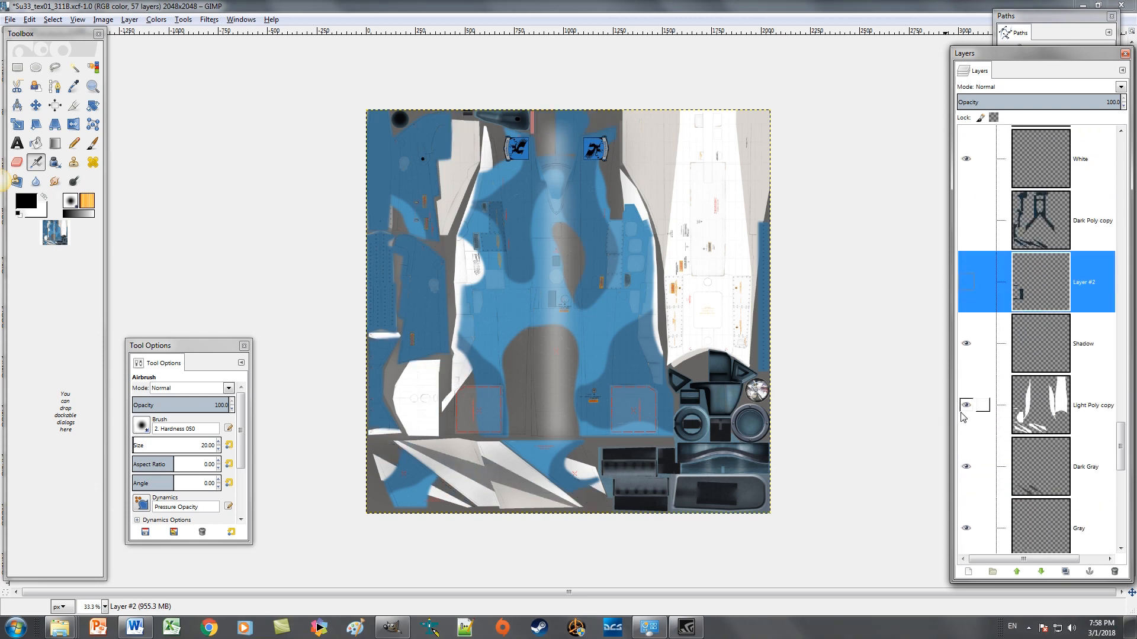
pyautogui.click(965, 407)
pyautogui.scroll(-3, 971, 409)
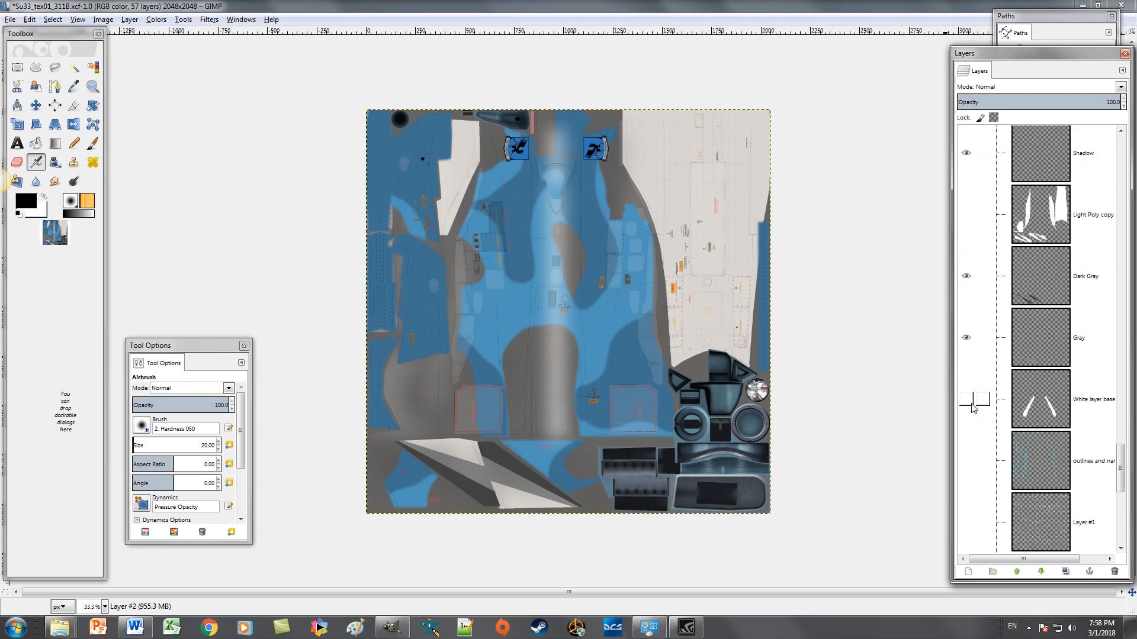
pyautogui.click(965, 276)
pyautogui.click(967, 339)
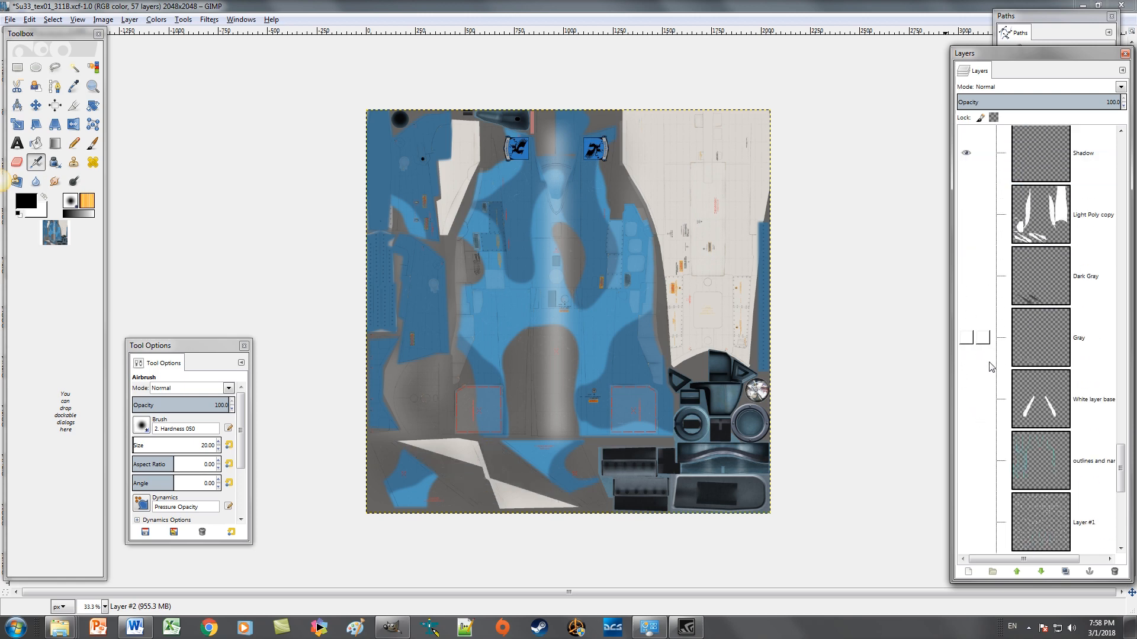
# Step: Hide the Underside copy and Underside layers
pyautogui.scroll(2, 981, 326)
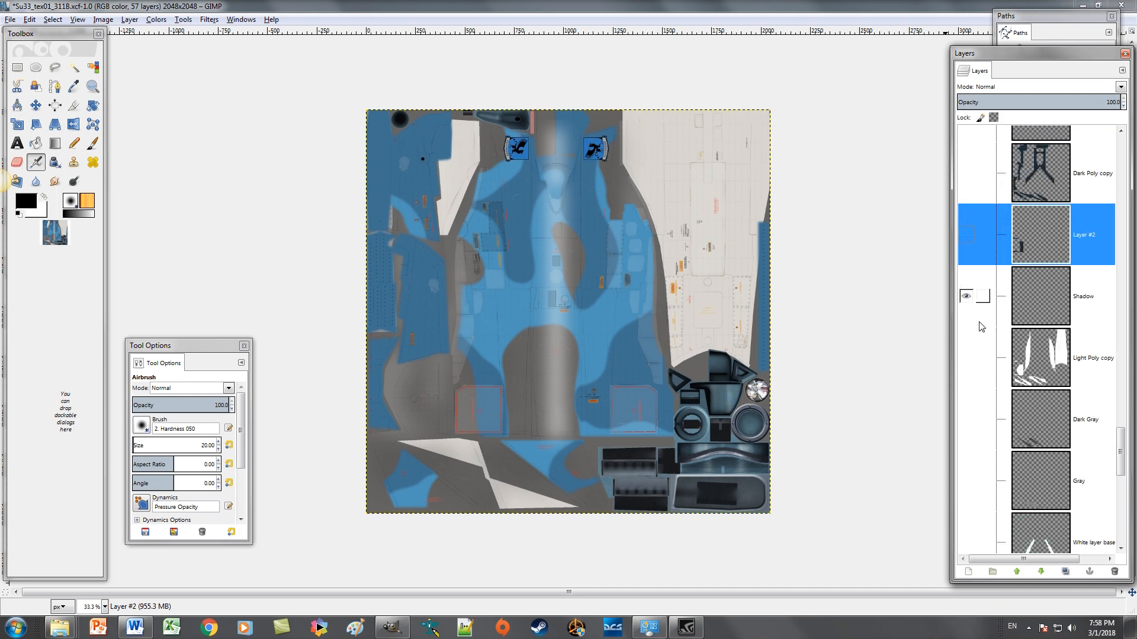
pyautogui.scroll(-5, 981, 326)
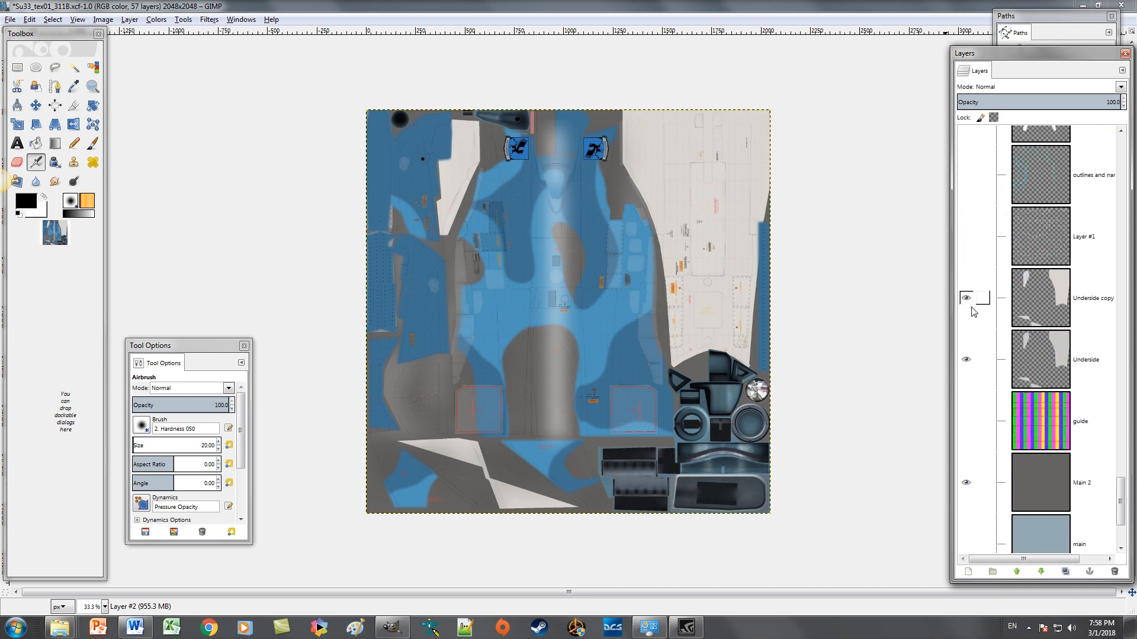
pyautogui.click(965, 349)
pyautogui.click(965, 351)
# Step: Switch the base colour by showing the light blue-grey main layer and hiding Main 2
pyautogui.scroll(-3, 966, 355)
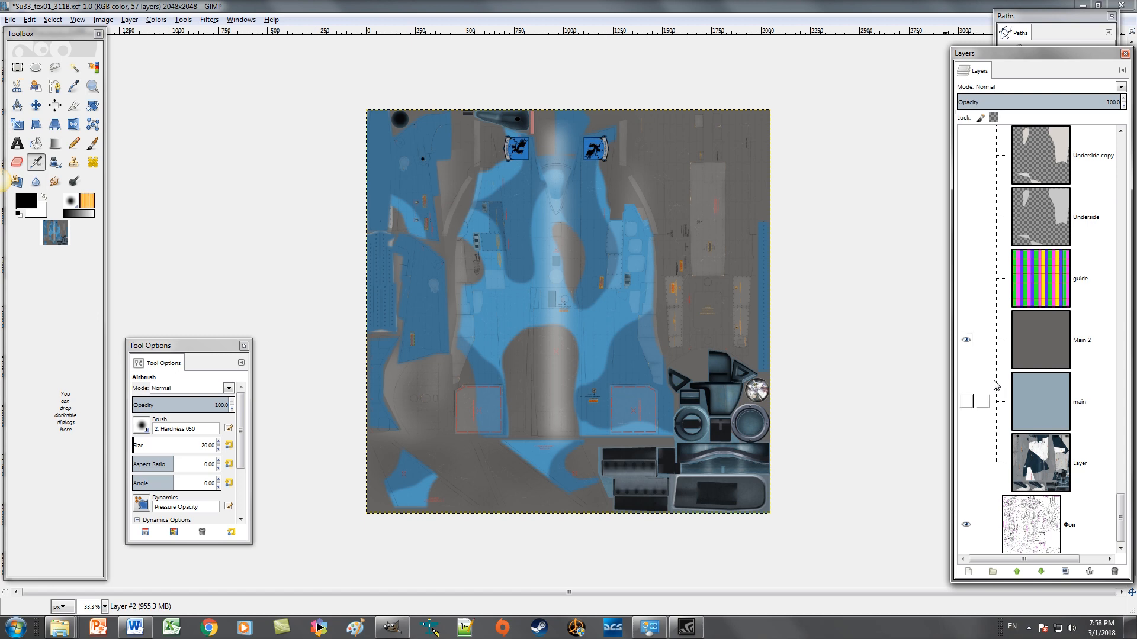
pyautogui.click(971, 402)
pyautogui.click(974, 339)
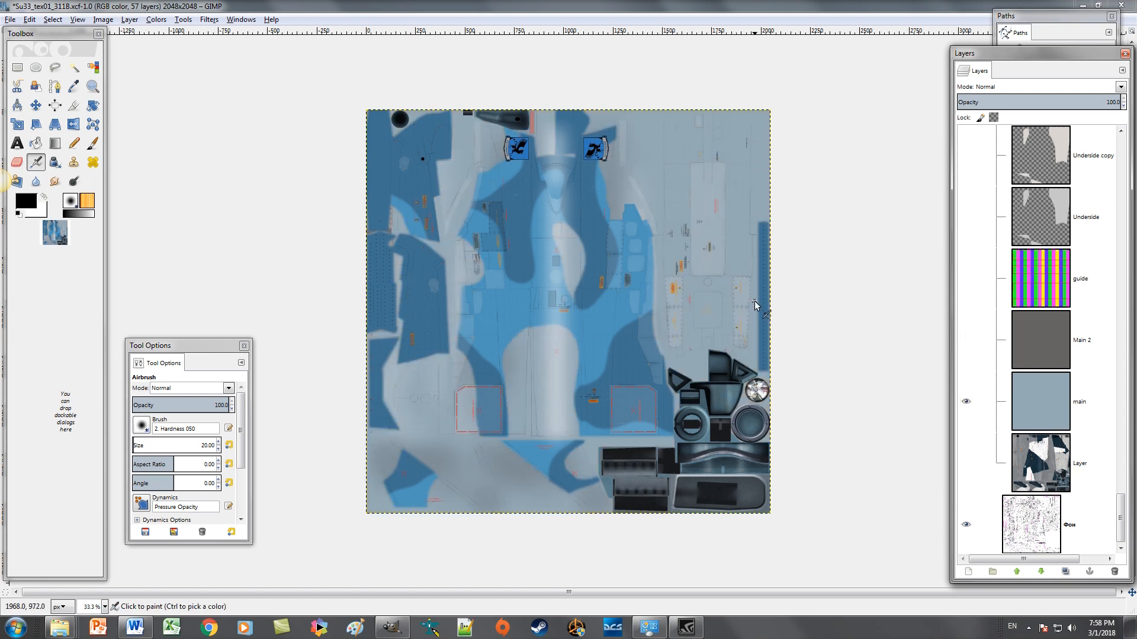
# Step: Make the blue light layer the active layer
pyautogui.scroll(15, 1033, 326)
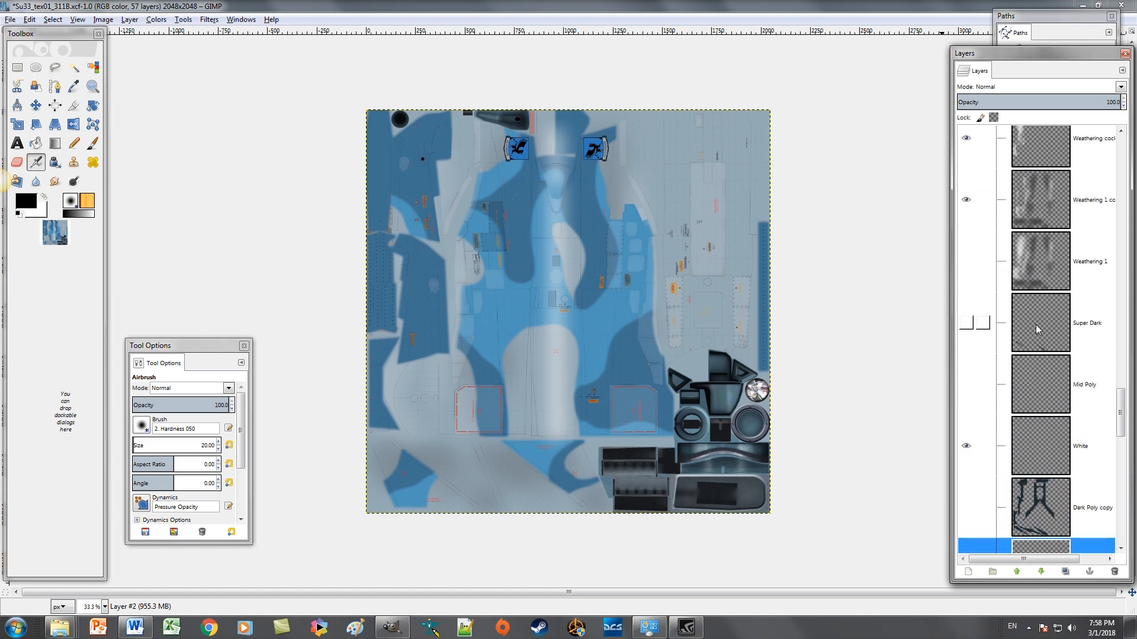
pyautogui.click(1090, 303)
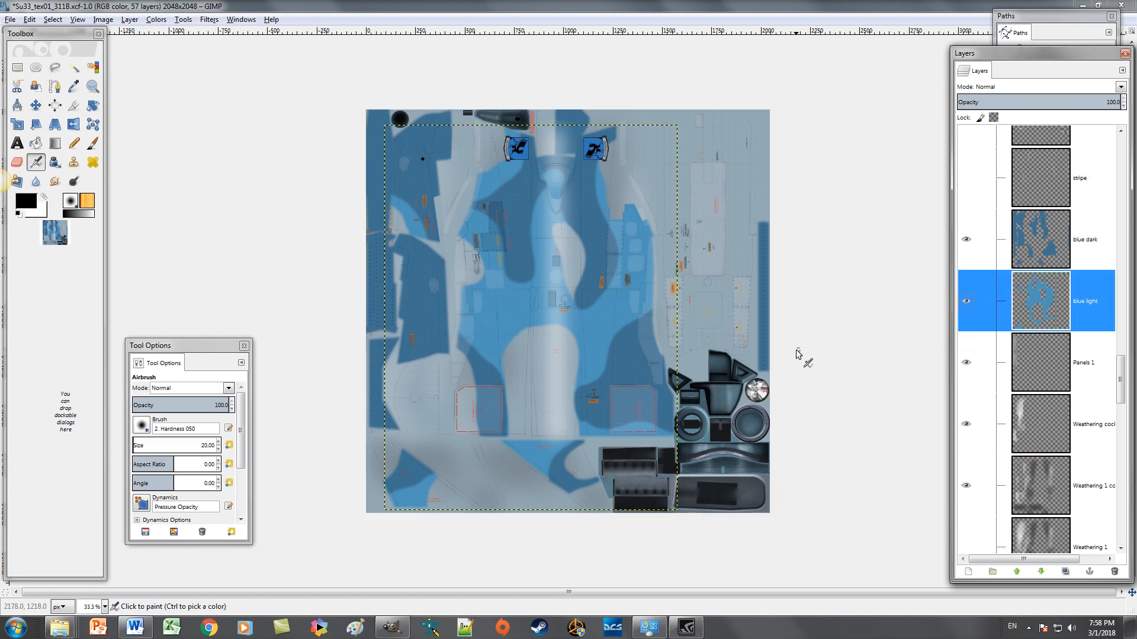
# Step: Select the light blue camouflage areas of the blue light layer by colour
pyautogui.click(968, 301)
pyautogui.click(968, 302)
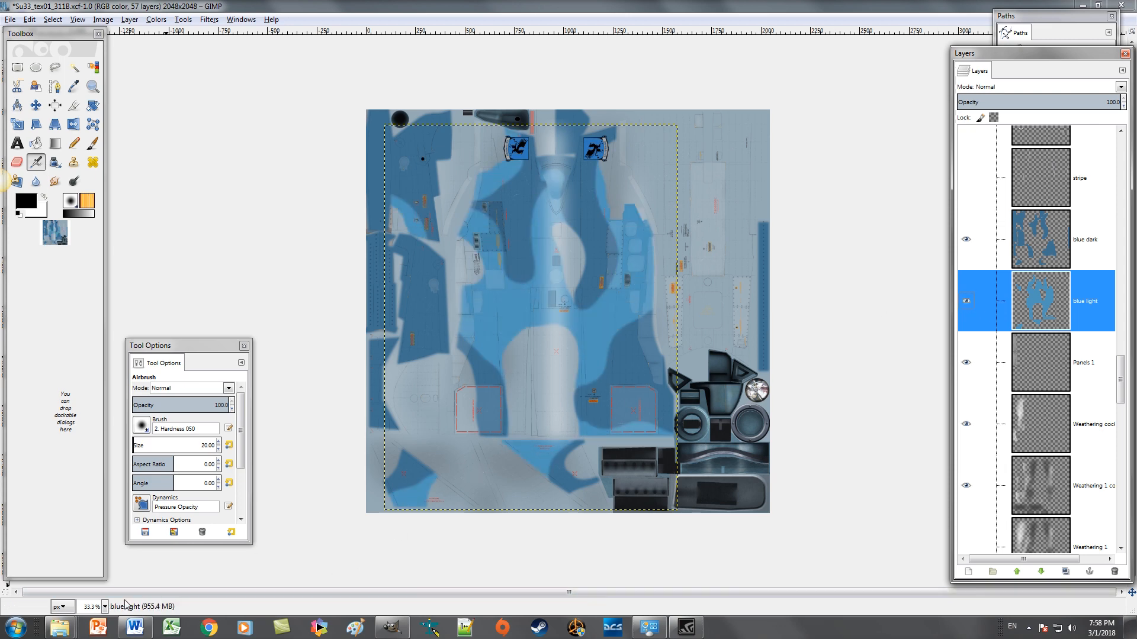
pyautogui.click(104, 606)
pyautogui.click(105, 606)
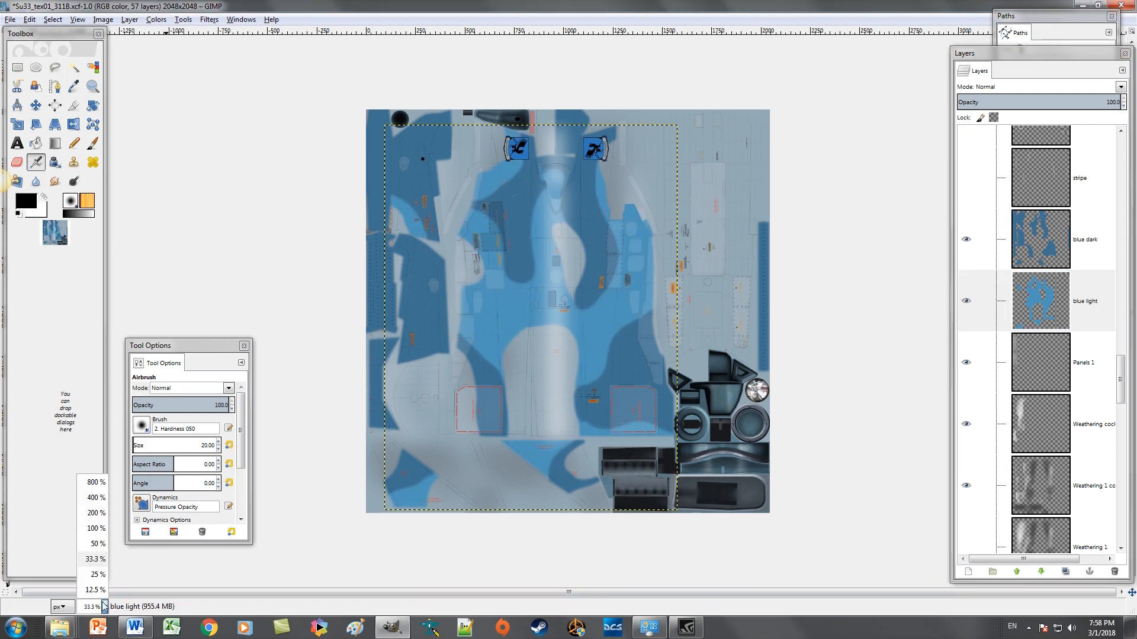
pyautogui.click(97, 517)
pyautogui.scroll(5, 475, 308)
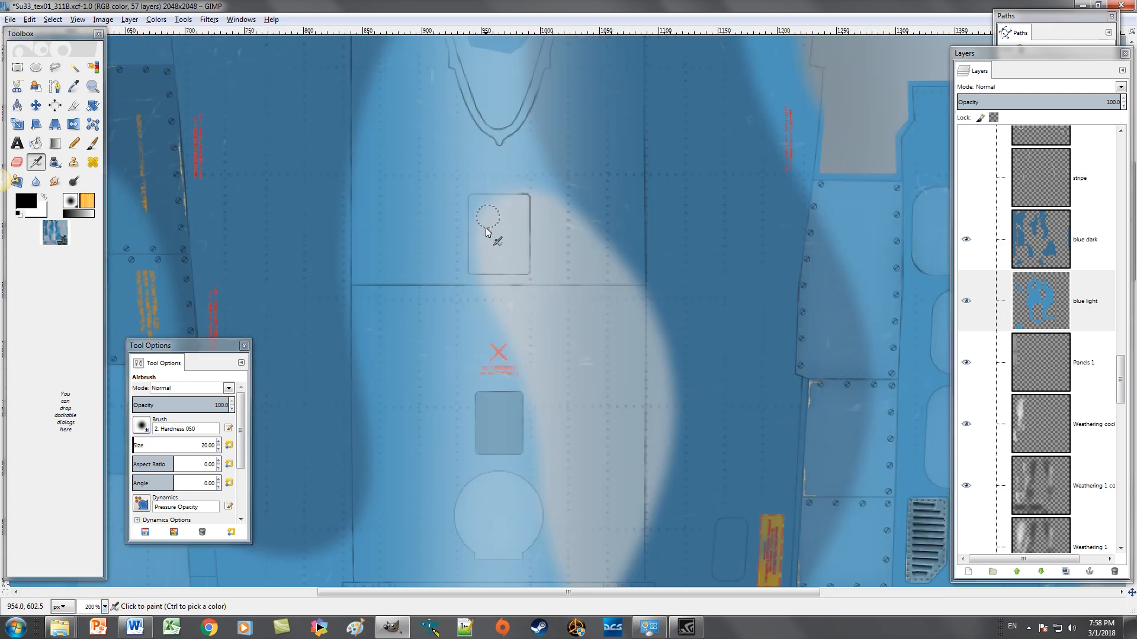
pyautogui.click(73, 68)
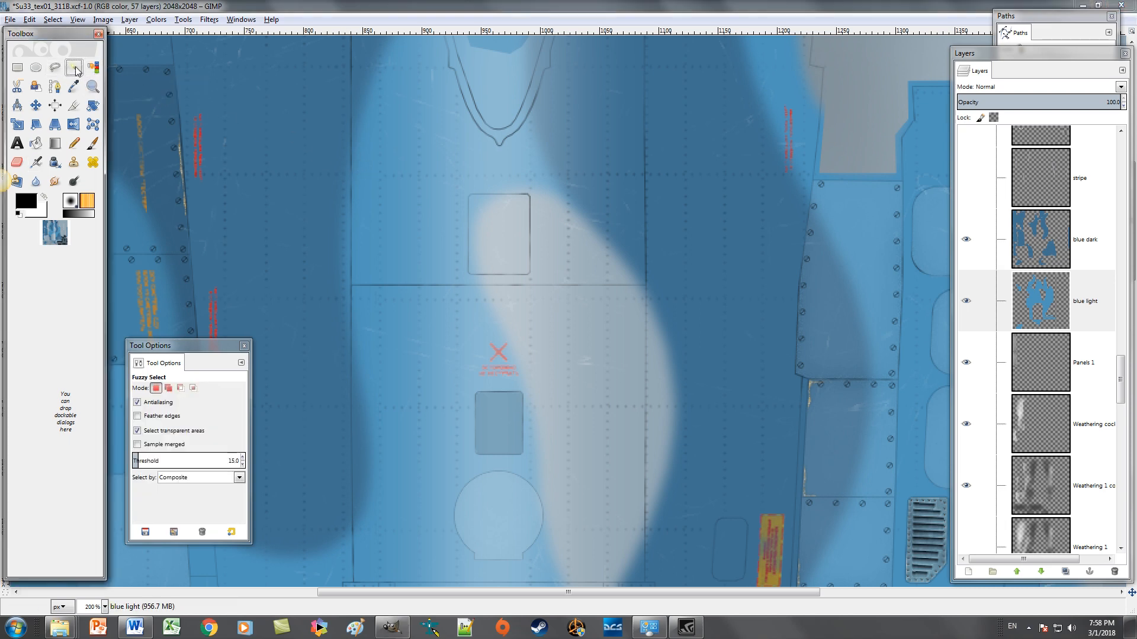
pyautogui.click(94, 69)
pyautogui.click(393, 166)
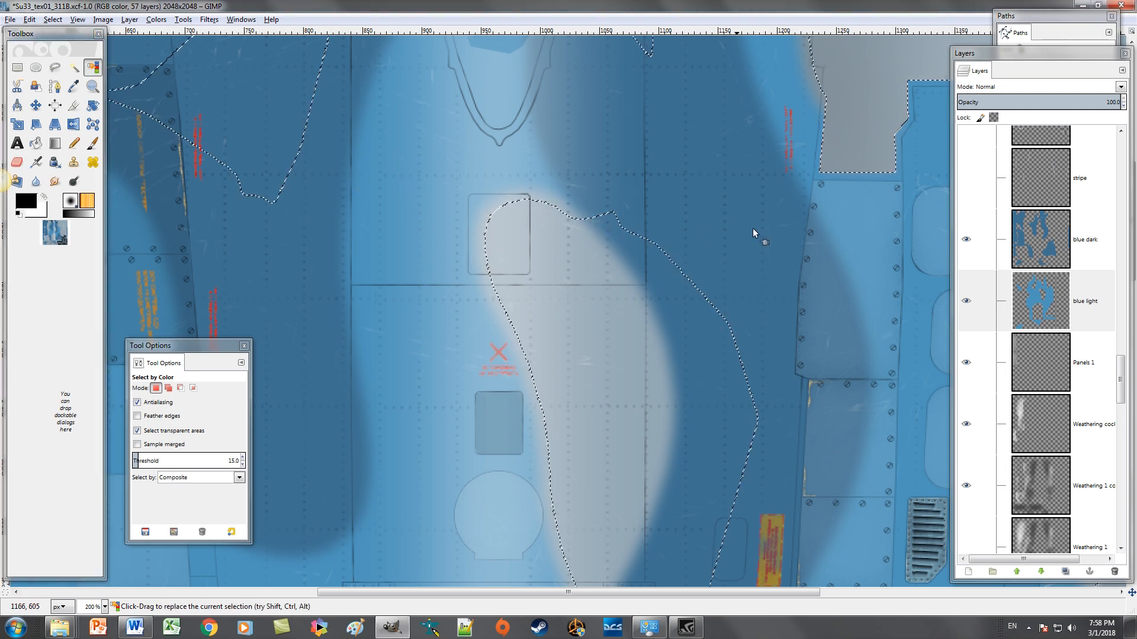
# Step: Duplicate the blue light layer and hide the original
pyautogui.rightClick(1090, 307)
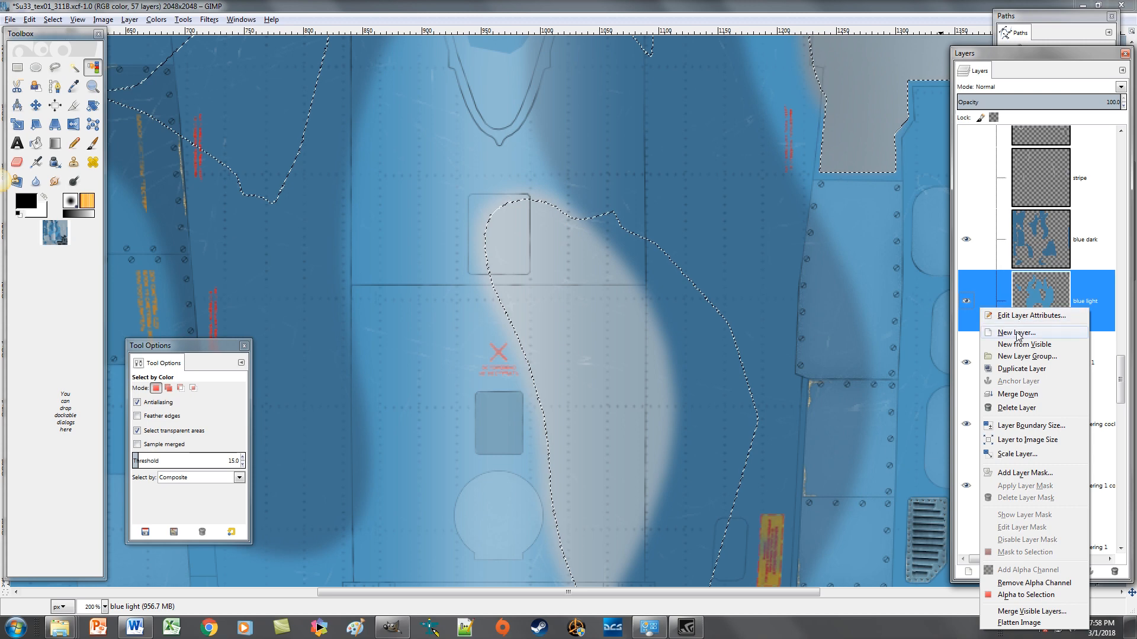
pyautogui.click(1018, 370)
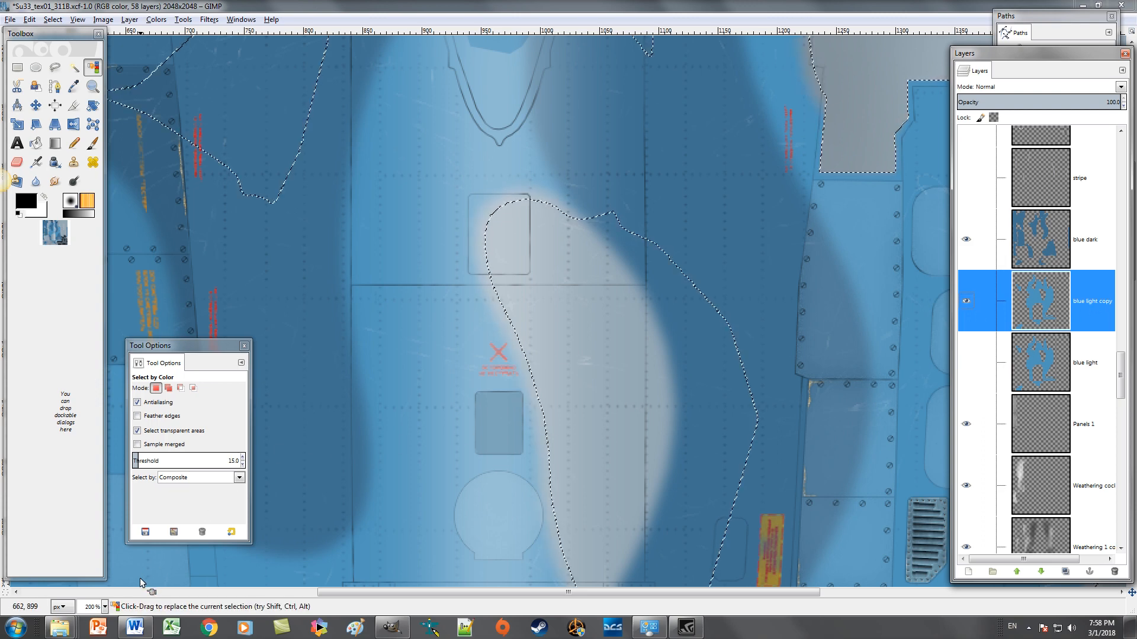
# Step: Set the foreground colour to a muted olive green
pyautogui.click(105, 607)
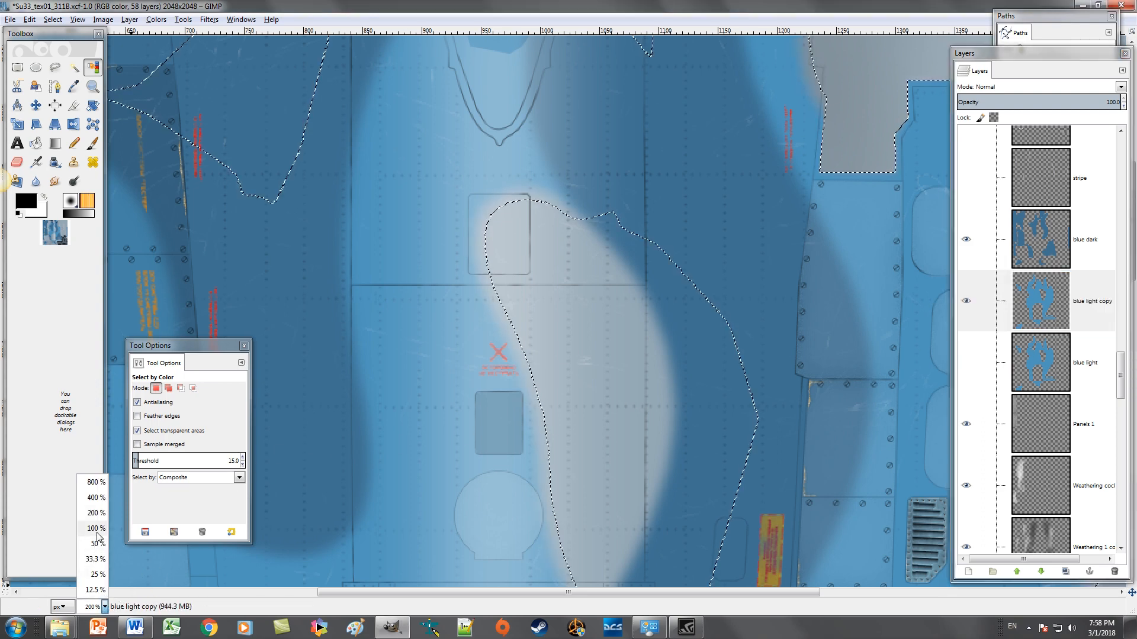
pyautogui.click(99, 534)
pyautogui.click(105, 608)
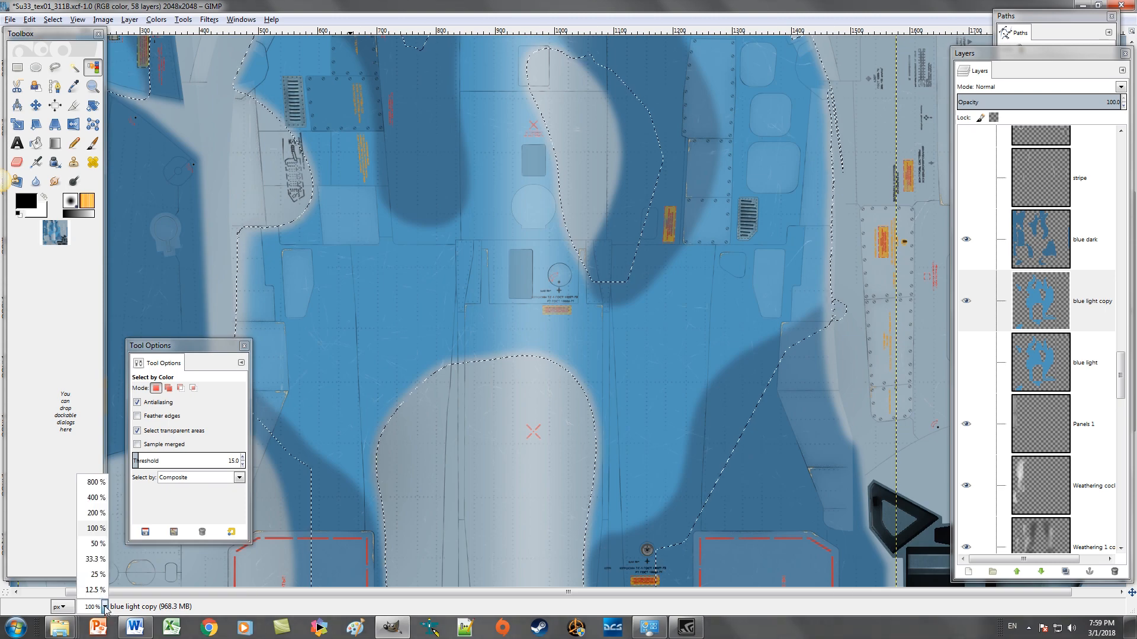
pyautogui.click(97, 546)
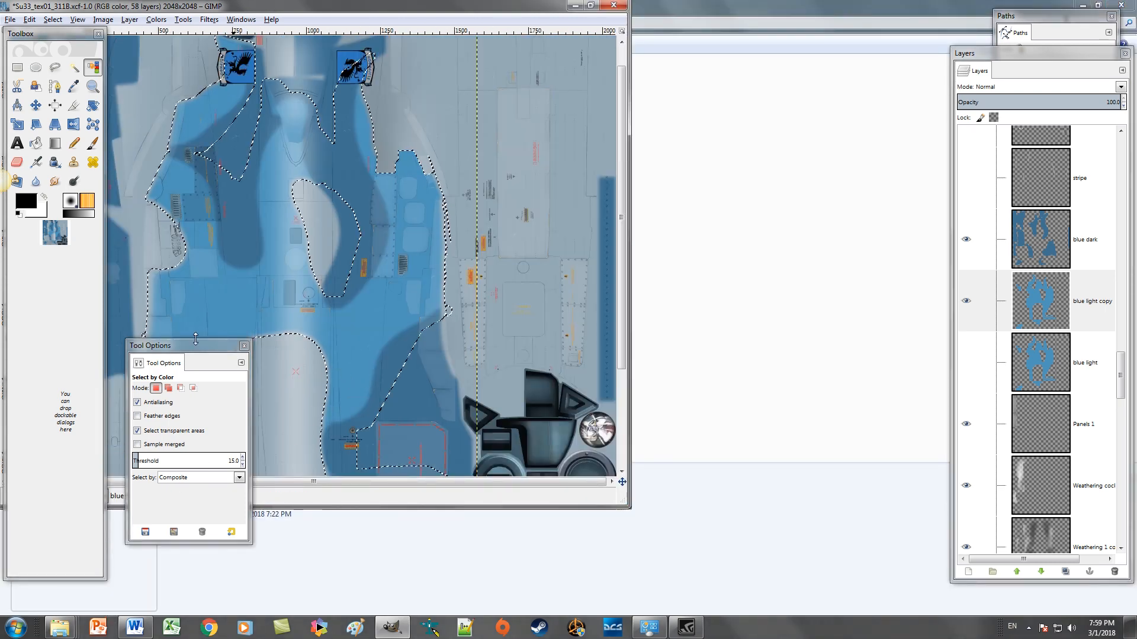
pyautogui.moveTo(193, 346); pyautogui.dragTo(163, 427)
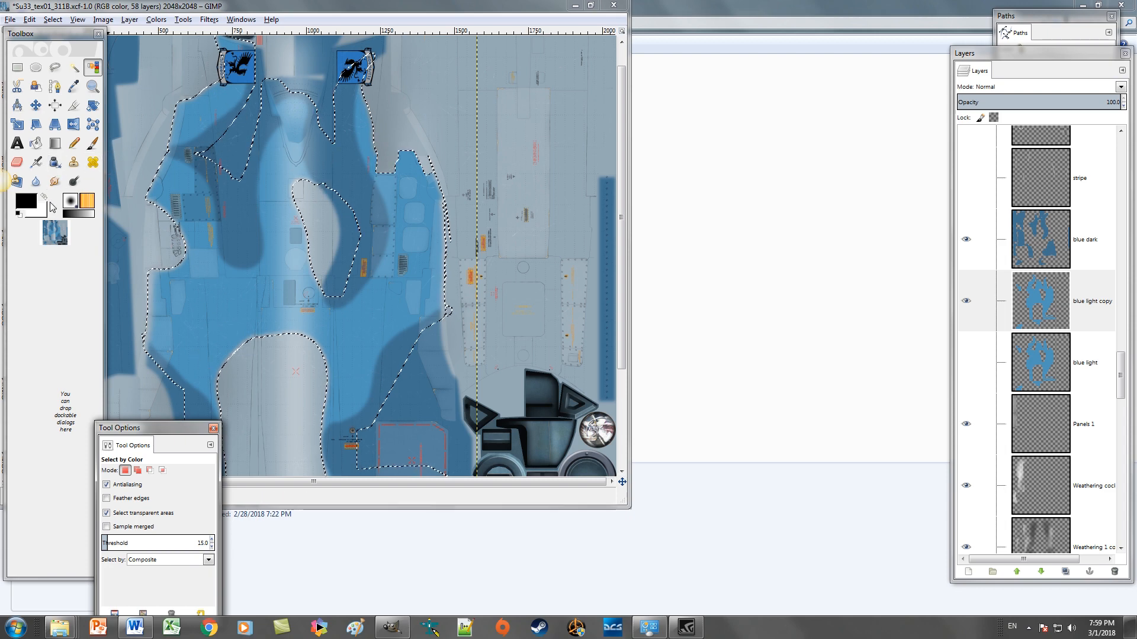
pyautogui.click(25, 202)
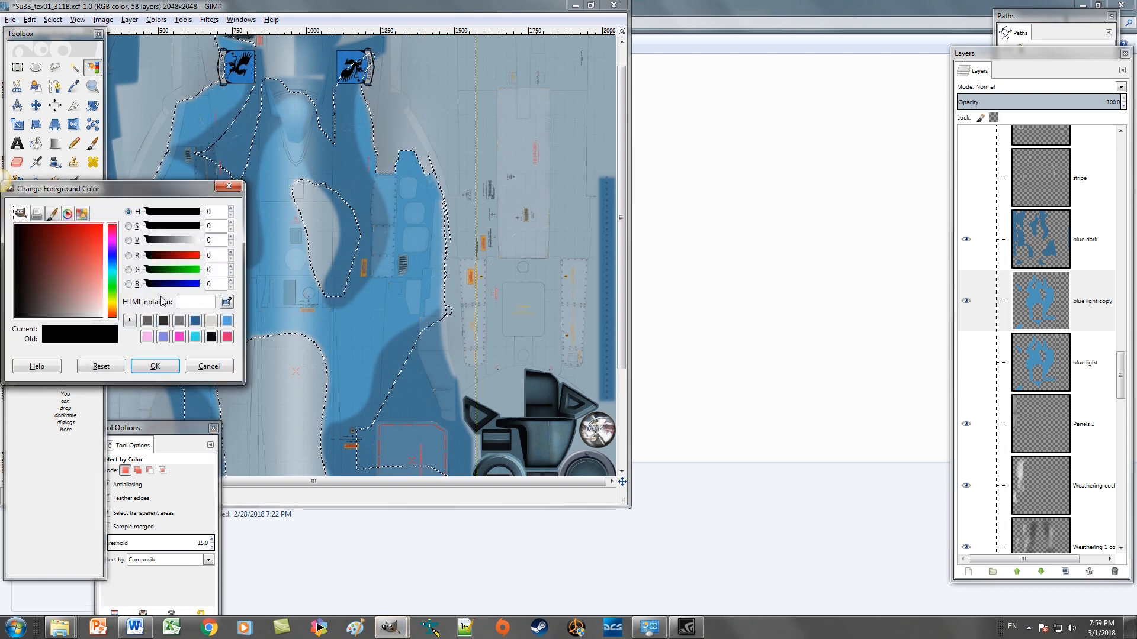
pyautogui.click(159, 270)
pyautogui.moveTo(157, 271); pyautogui.dragTo(158, 272)
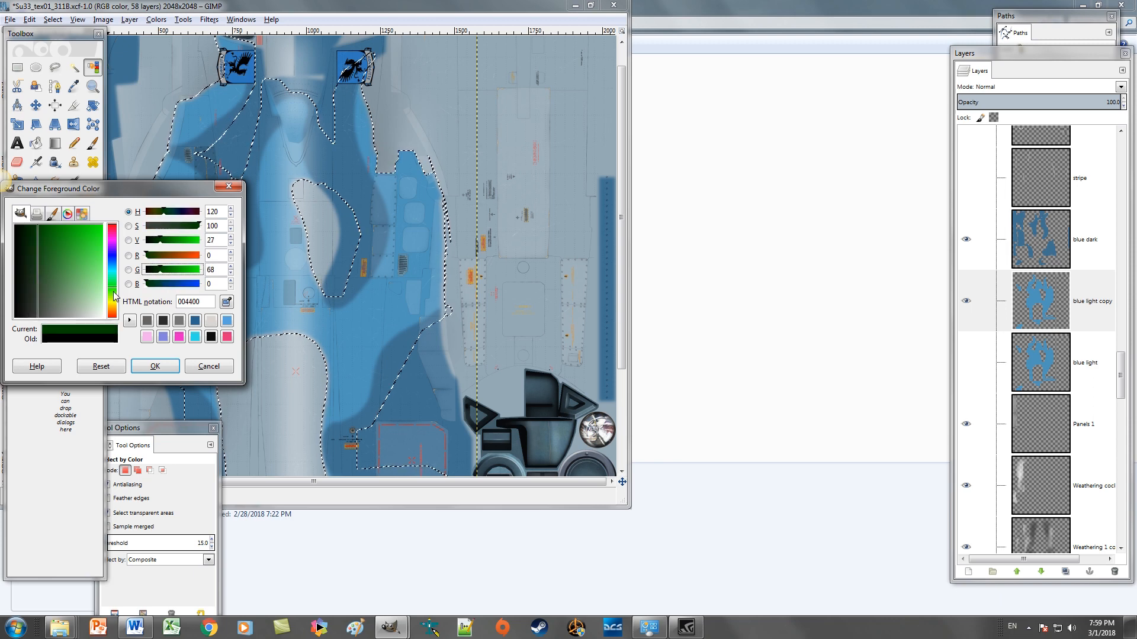
pyautogui.click(112, 293)
pyautogui.click(60, 288)
pyautogui.moveTo(56, 290); pyautogui.dragTo(60, 290)
pyautogui.click(155, 366)
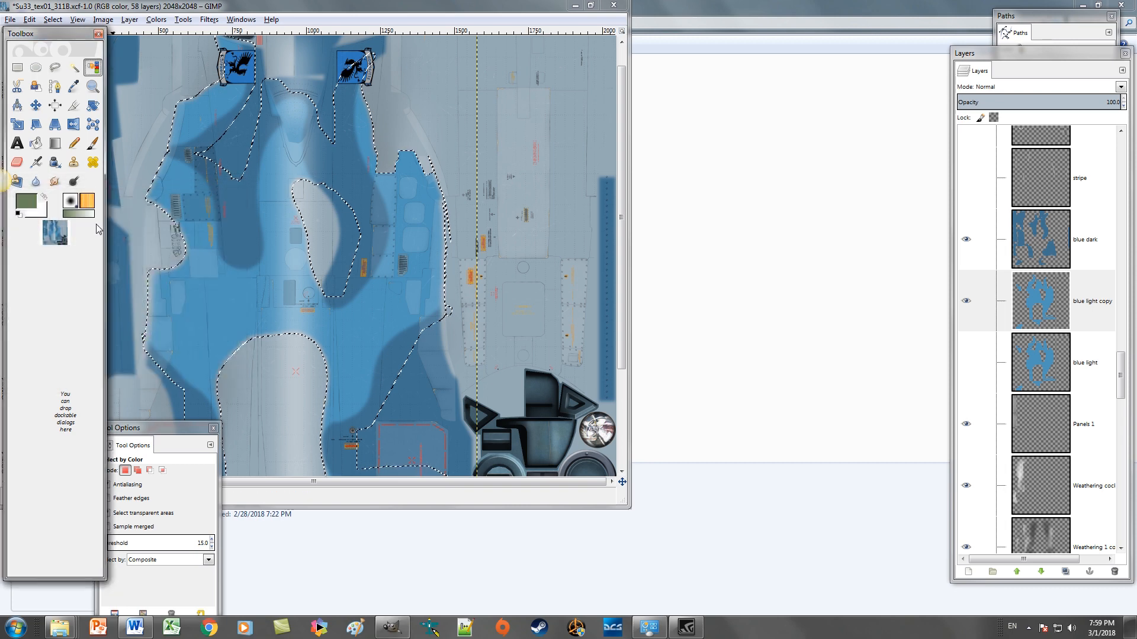
# Step: Set up the Pencil with the Hardness 100 brush at a size of about 145
pyautogui.press('n')
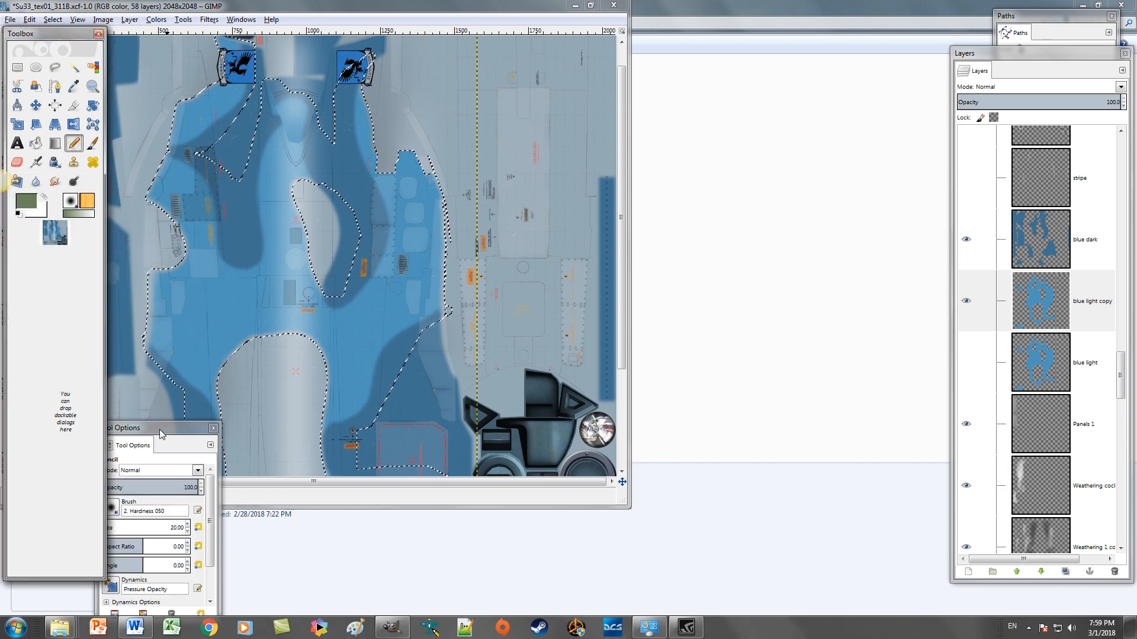
pyautogui.moveTo(166, 428); pyautogui.dragTo(200, 364)
pyautogui.click(145, 444)
pyautogui.click(177, 477)
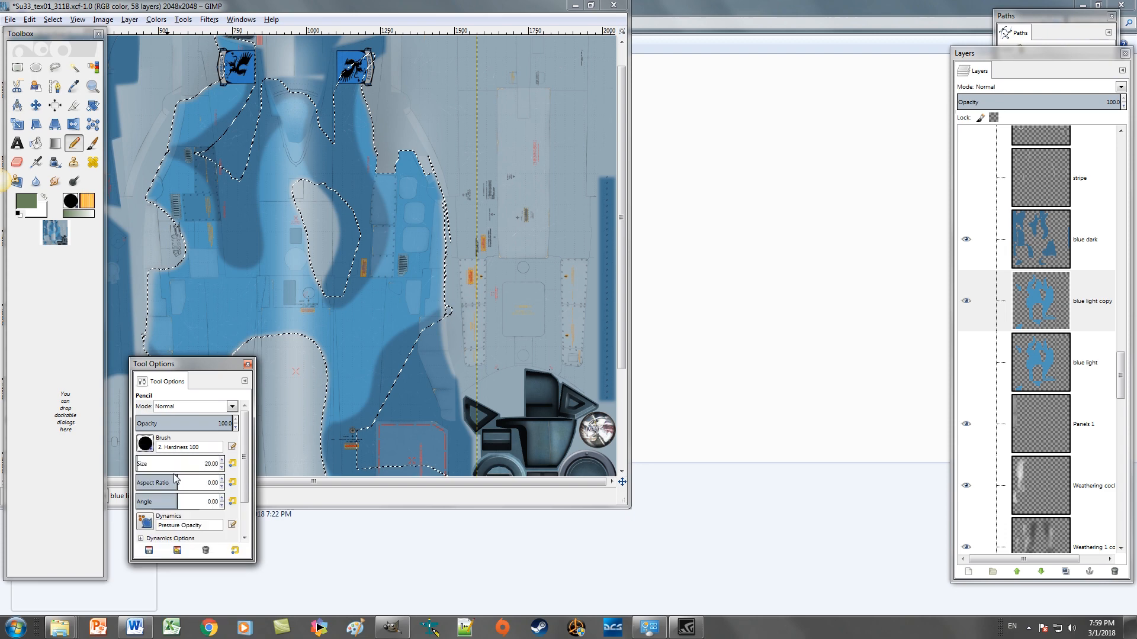
pyautogui.press(']')
# Step: Paint the selected fuselage and wing camouflage areas green on the blue light copy layer
pyautogui.moveTo(212, 277)
pyautogui.mouseDown()
pyautogui.moveTo(240, 286)
pyautogui.moveTo(234, 268)
pyautogui.mouseUp()
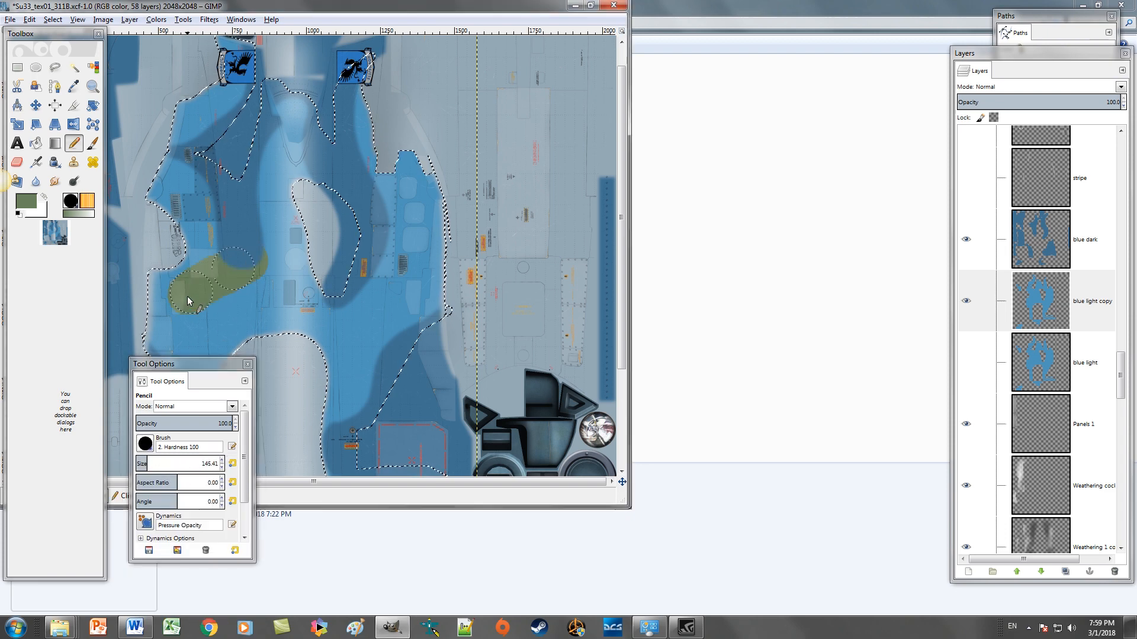
pyautogui.moveTo(279, 312); pyautogui.dragTo(423, 355)
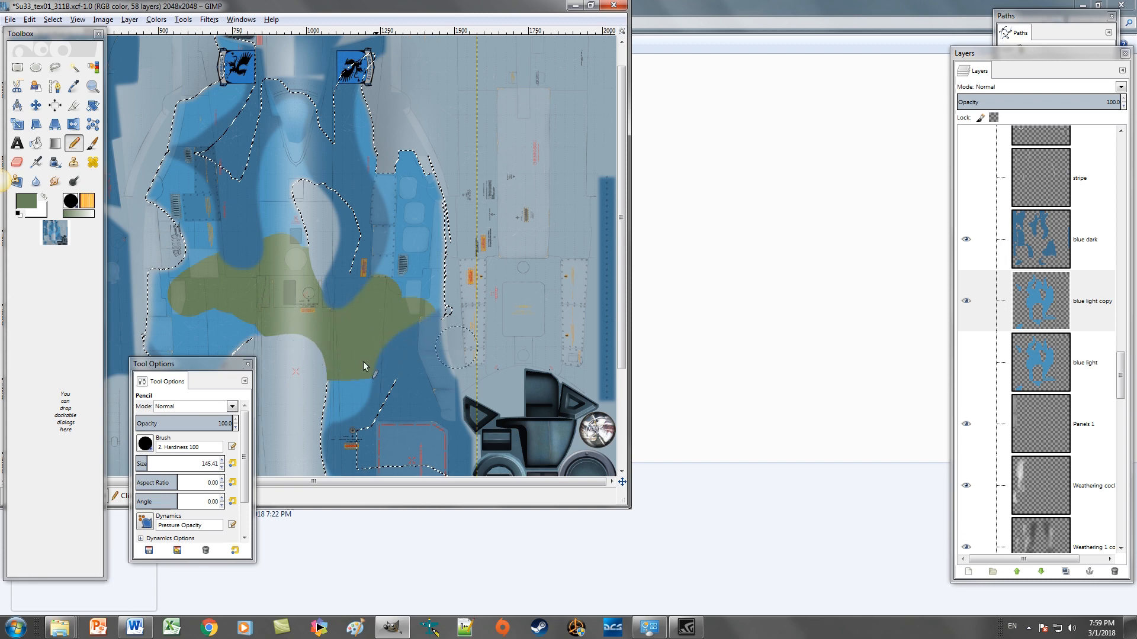
pyautogui.moveTo(433, 285); pyautogui.dragTo(393, 243)
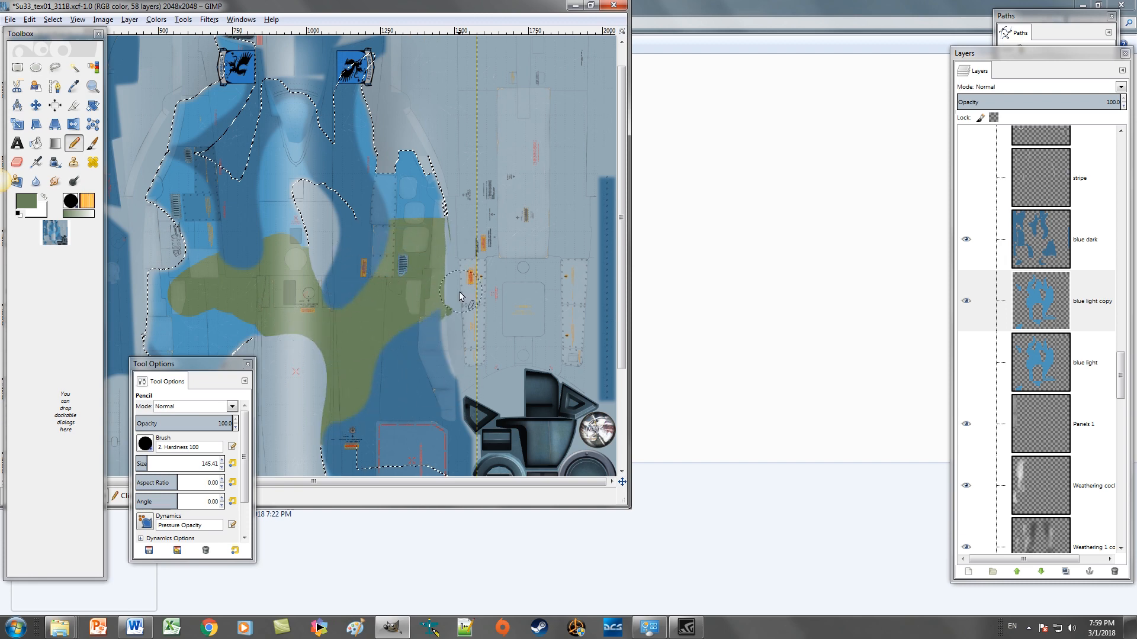
pyautogui.moveTo(382, 332)
pyautogui.mouseDown()
pyautogui.moveTo(443, 174)
pyautogui.moveTo(362, 150)
pyautogui.moveTo(256, 150)
pyautogui.moveTo(325, 80)
pyautogui.moveTo(405, 64)
pyautogui.mouseUp()
pyautogui.moveTo(199, 139); pyautogui.dragTo(243, 51)
pyautogui.moveTo(187, 122)
pyautogui.mouseDown()
pyautogui.moveTo(208, 183)
pyautogui.moveTo(147, 212)
pyautogui.moveTo(157, 285)
pyautogui.moveTo(223, 328)
pyautogui.mouseUp()
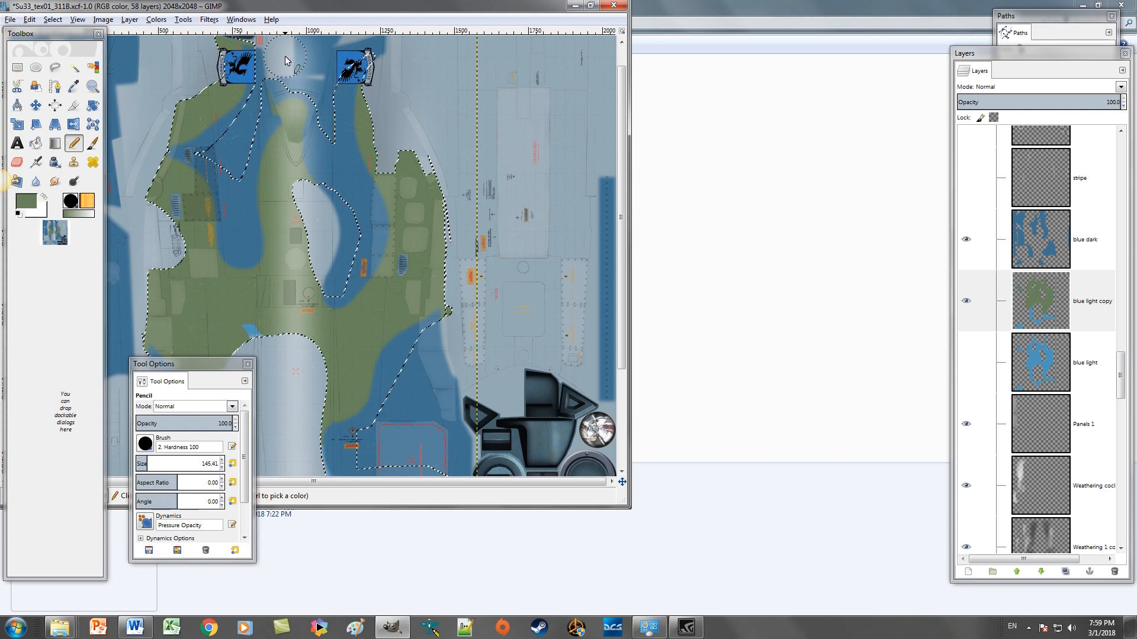
# Step: Maximize the image window and paint the remaining selected light blue patches green, including those along the texture's lower edge
pyautogui.click(590, 5)
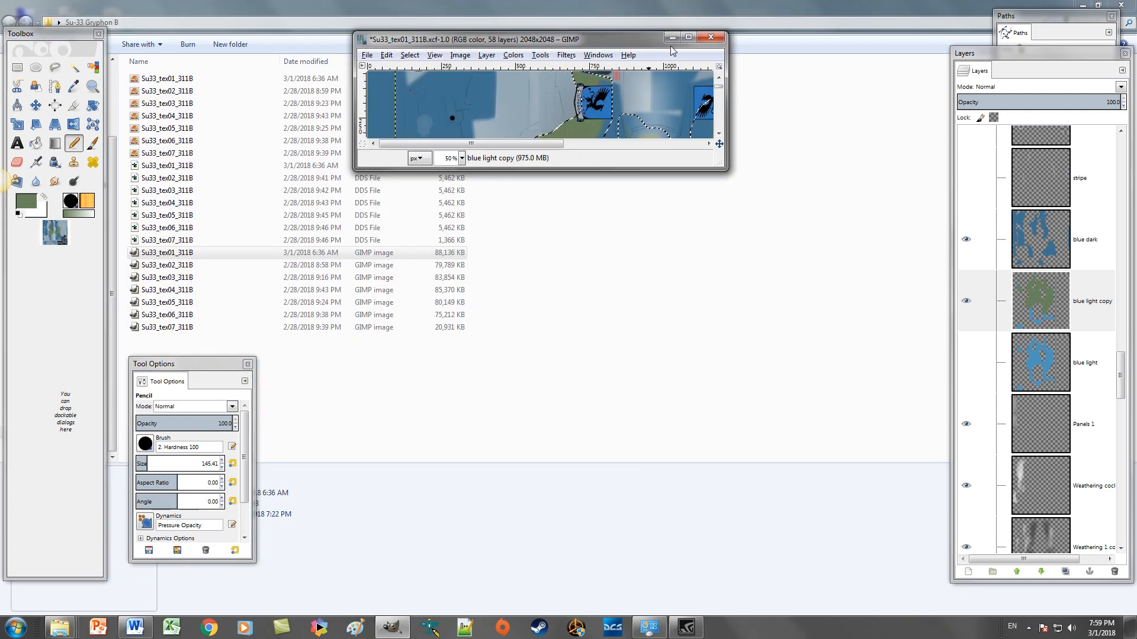
pyautogui.click(688, 38)
pyautogui.moveTo(444, 377)
pyautogui.mouseDown()
pyautogui.moveTo(516, 405)
pyautogui.moveTo(435, 495)
pyautogui.mouseUp()
pyautogui.click(323, 142)
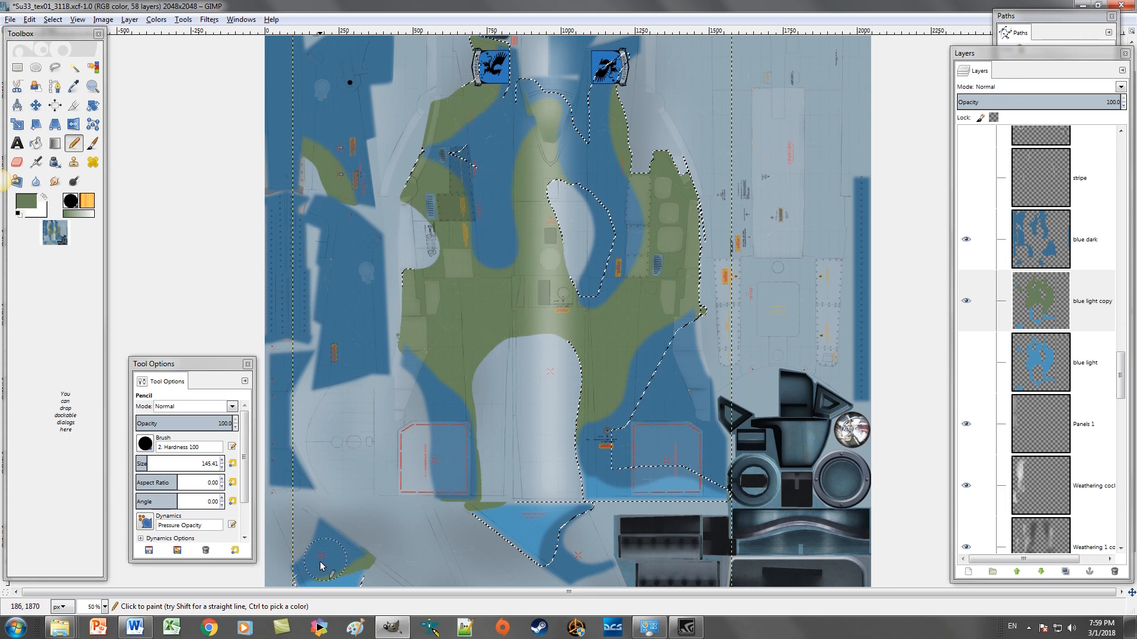
pyautogui.moveTo(498, 521); pyautogui.dragTo(619, 467)
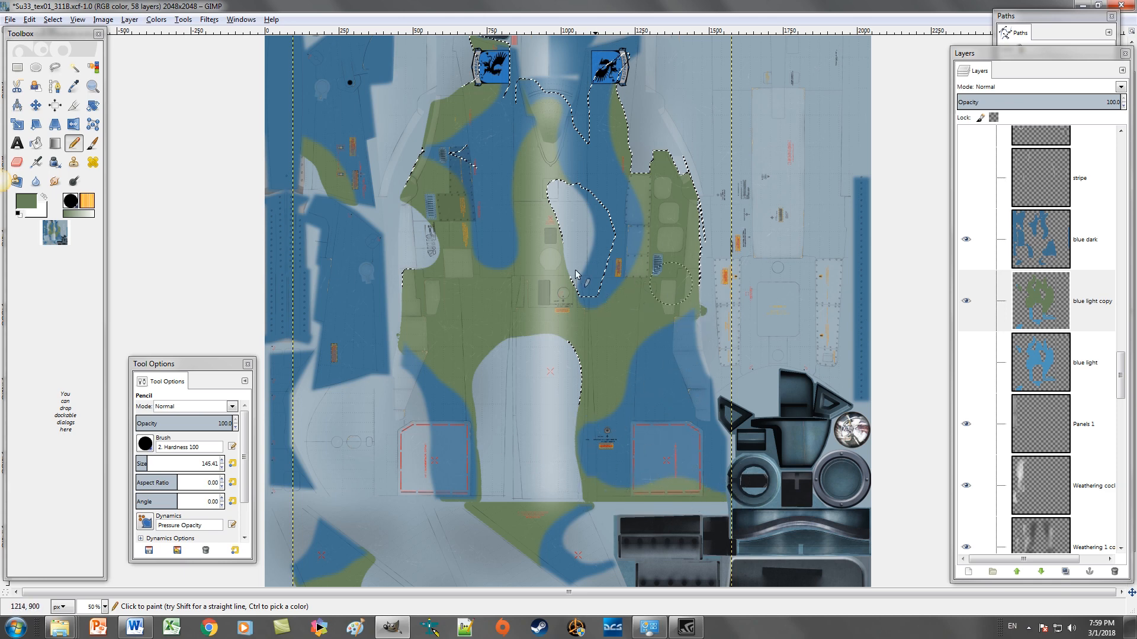
pyautogui.moveTo(632, 153); pyautogui.dragTo(716, 327)
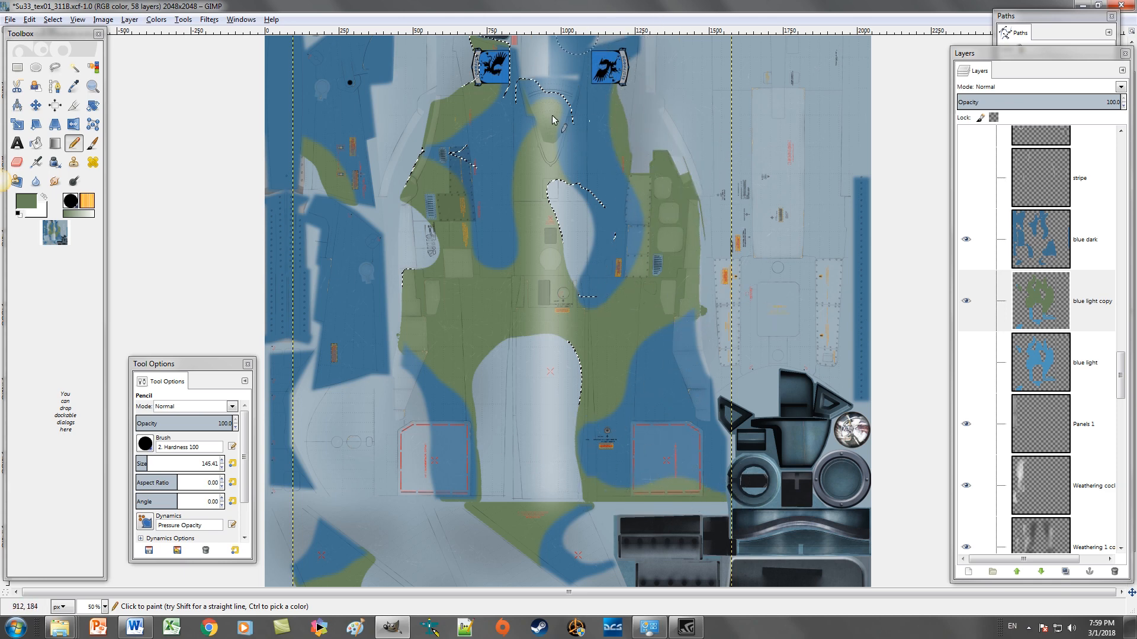
pyautogui.scroll(-1, 414, 378)
pyautogui.moveTo(365, 527); pyautogui.dragTo(364, 577)
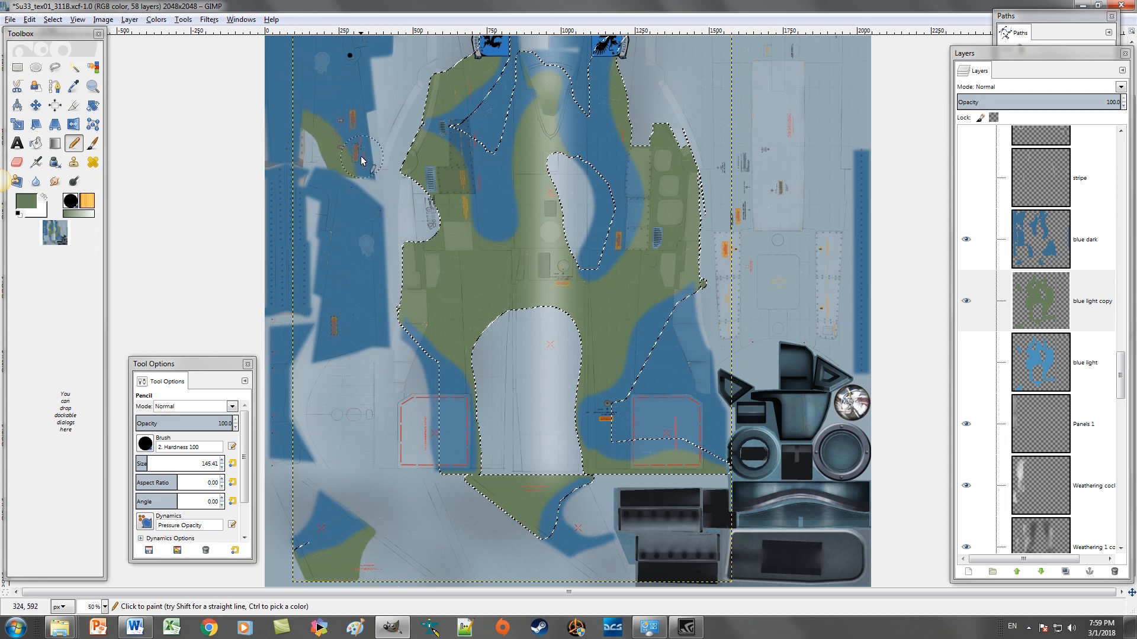
# Step: Invert the selection so it covers everything outside the green camouflage areas
pyautogui.click(105, 607)
pyautogui.click(96, 513)
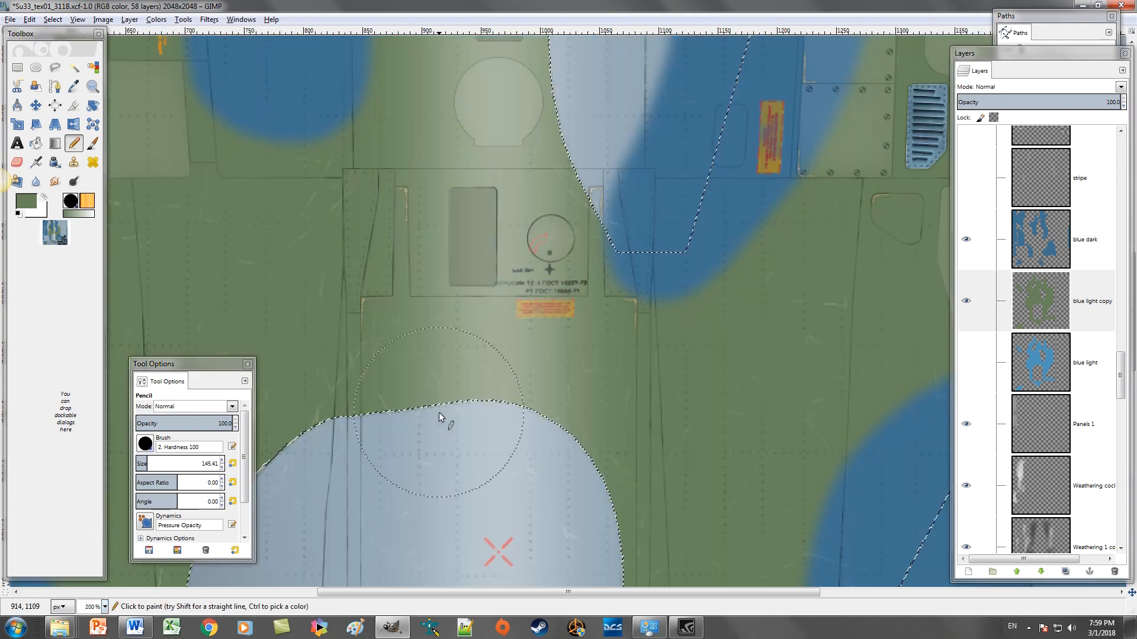
pyautogui.scroll(10, 568, 321)
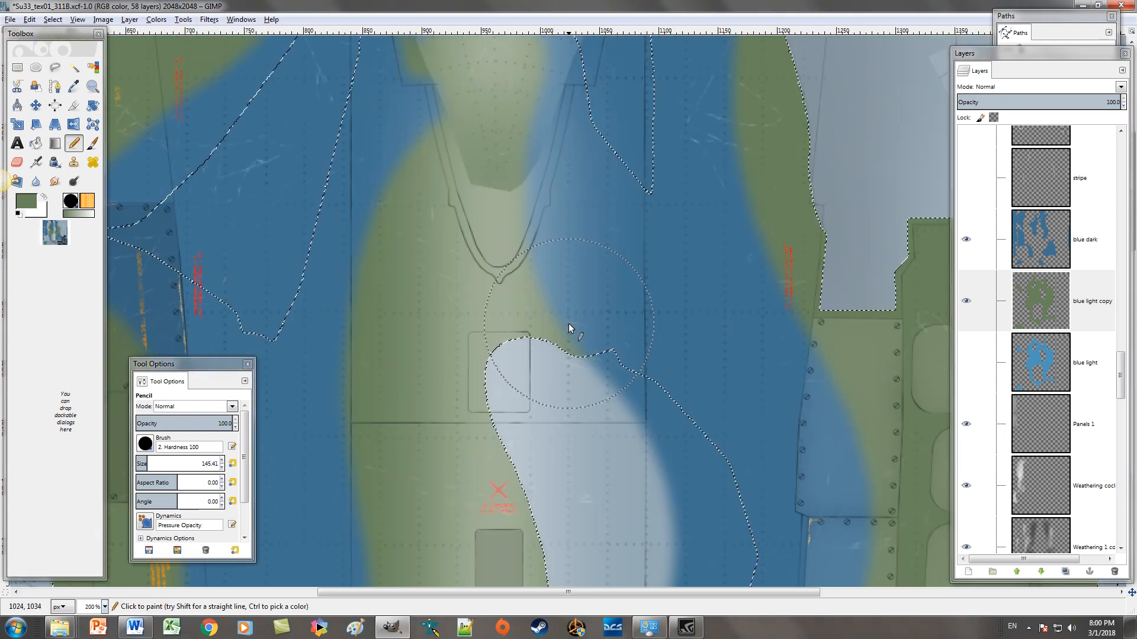
pyautogui.scroll(-3, 569, 324)
pyautogui.scroll(-1, 568, 324)
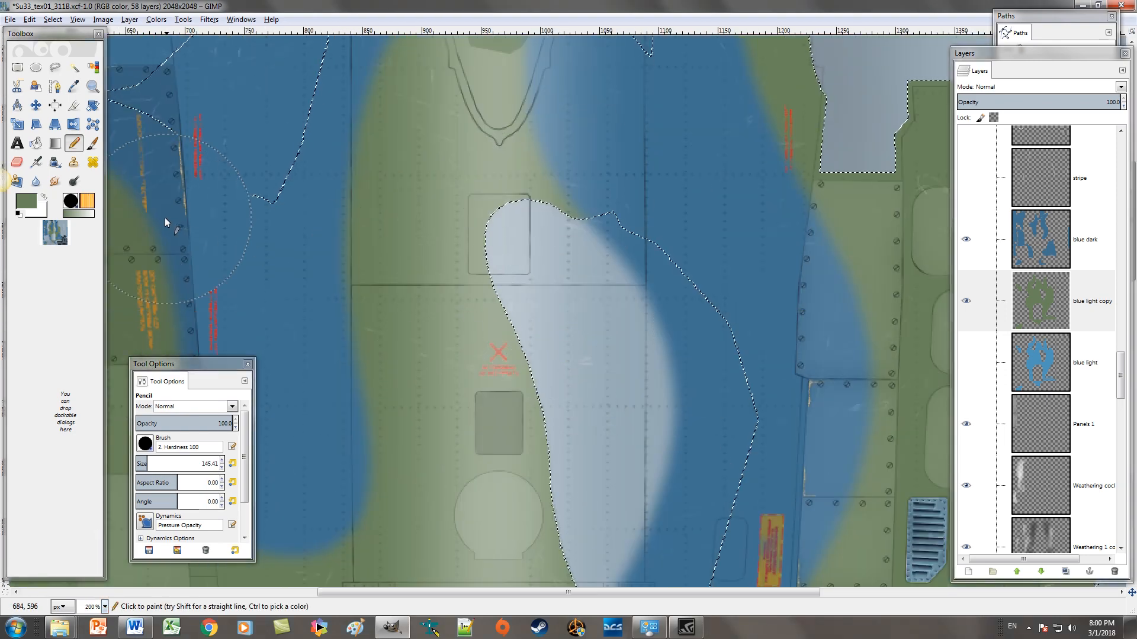
pyautogui.moveTo(186, 363); pyautogui.dragTo(112, 328)
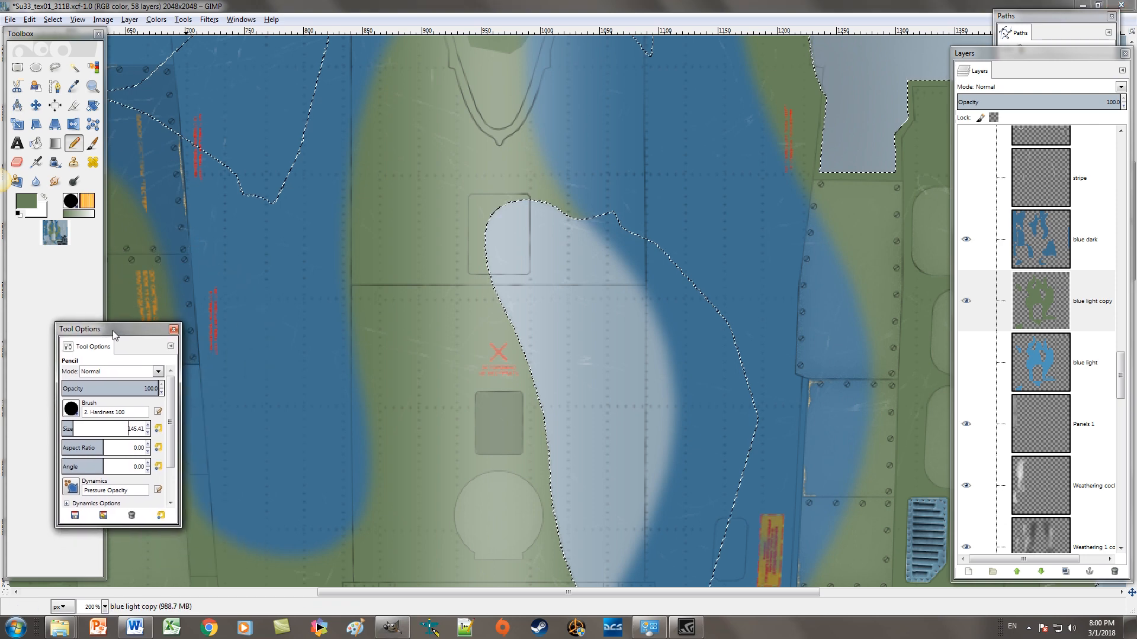
pyautogui.click(52, 20)
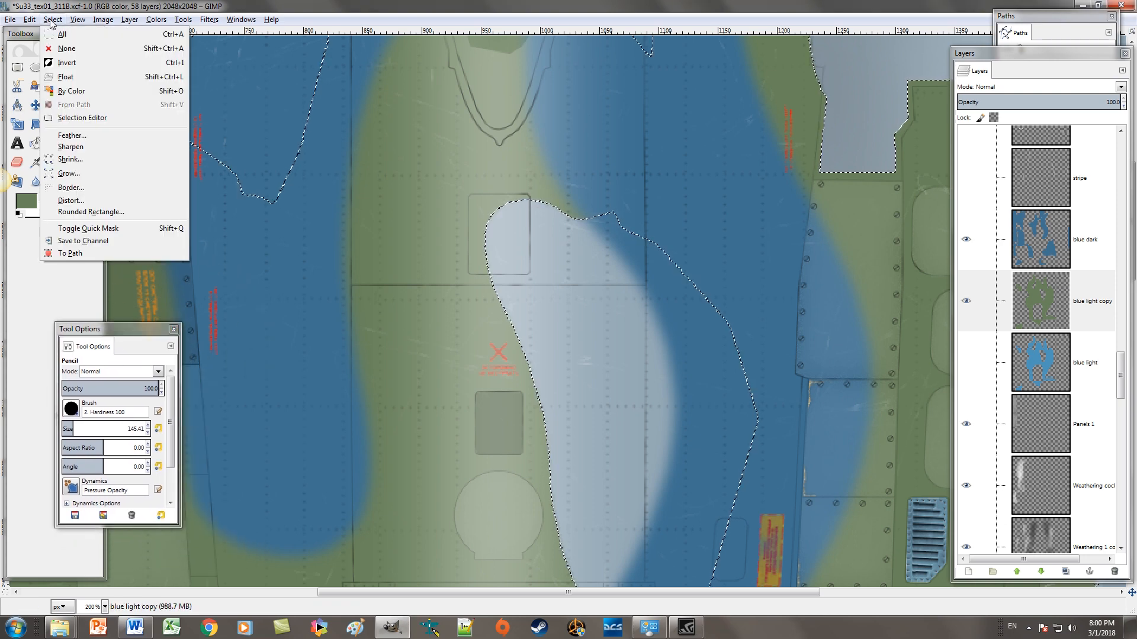
pyautogui.click(68, 64)
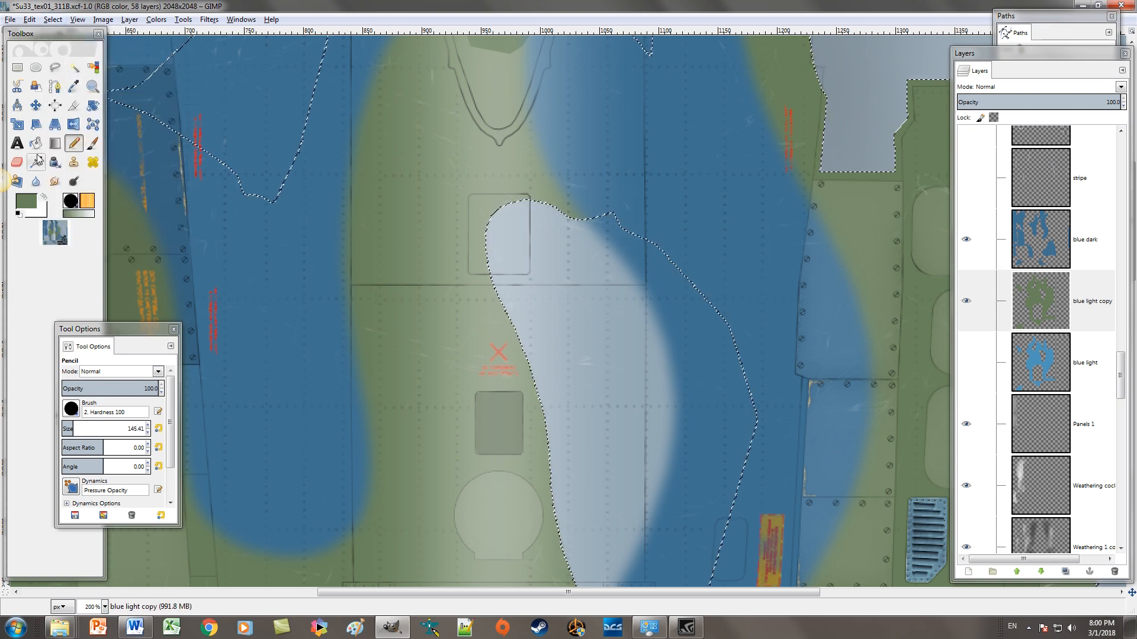
pyautogui.click(18, 162)
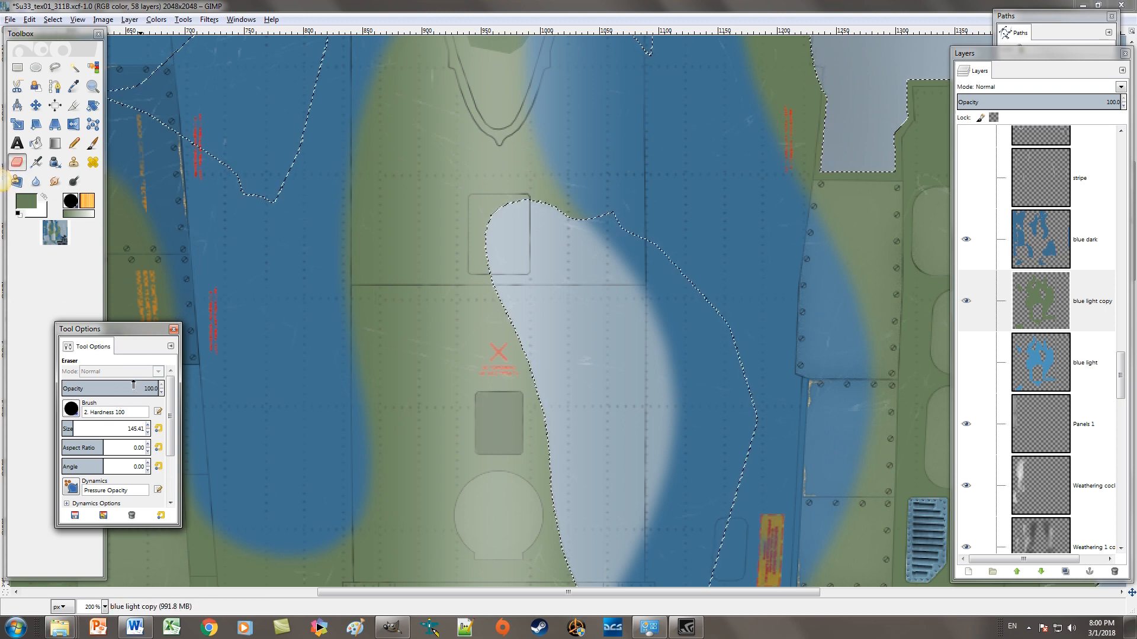
pyautogui.moveTo(170, 436); pyautogui.dragTo(171, 481)
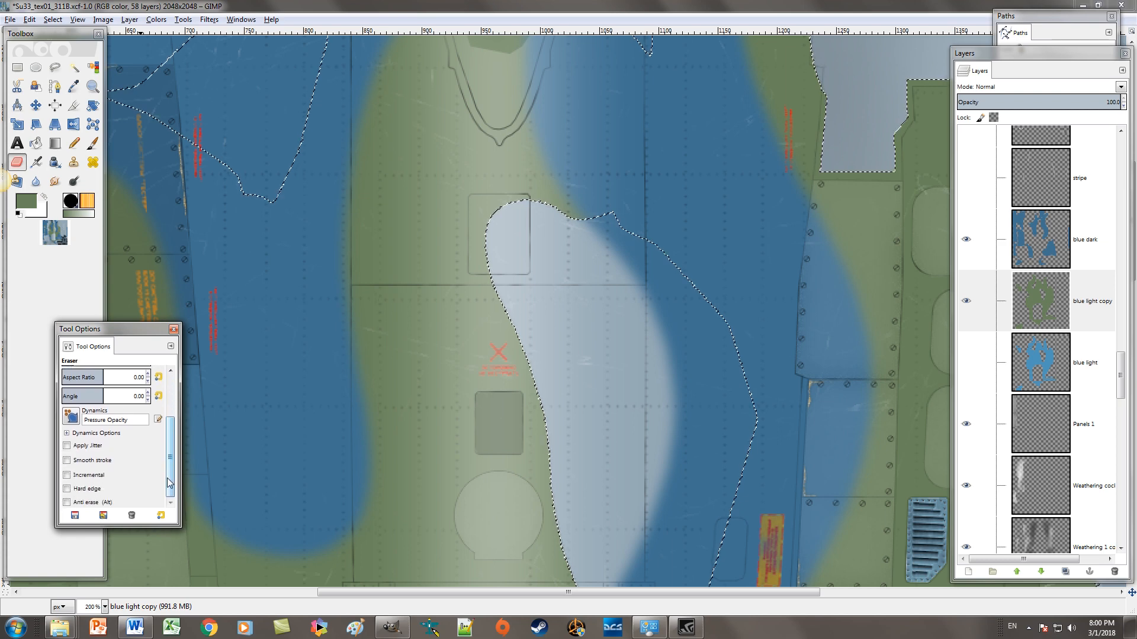
pyautogui.moveTo(167, 501); pyautogui.dragTo(174, 413)
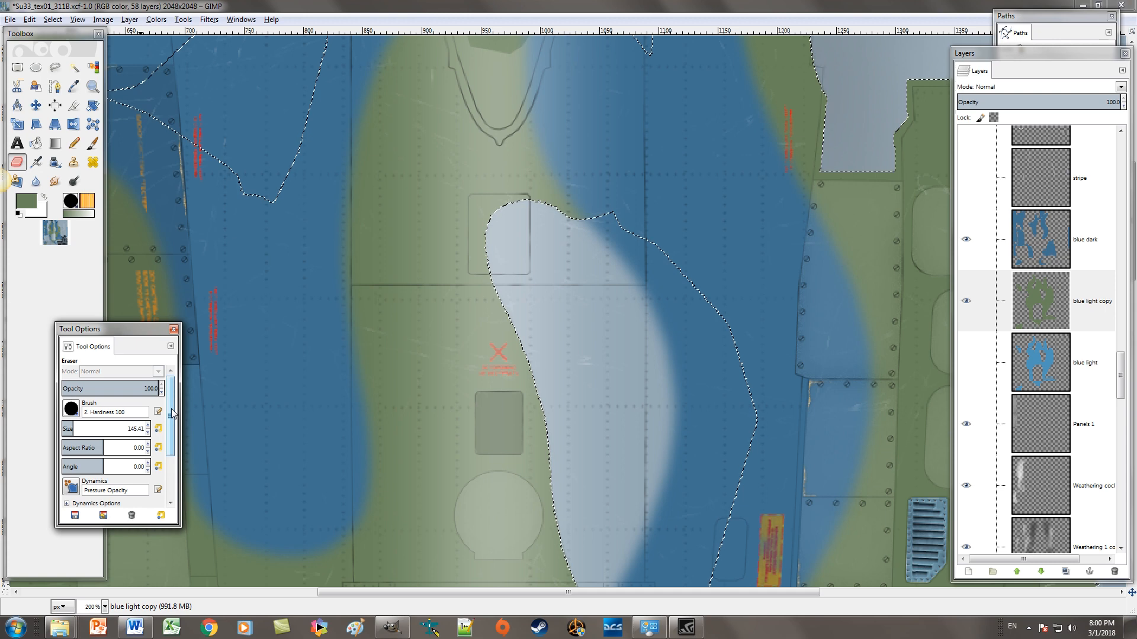
pyautogui.click(173, 330)
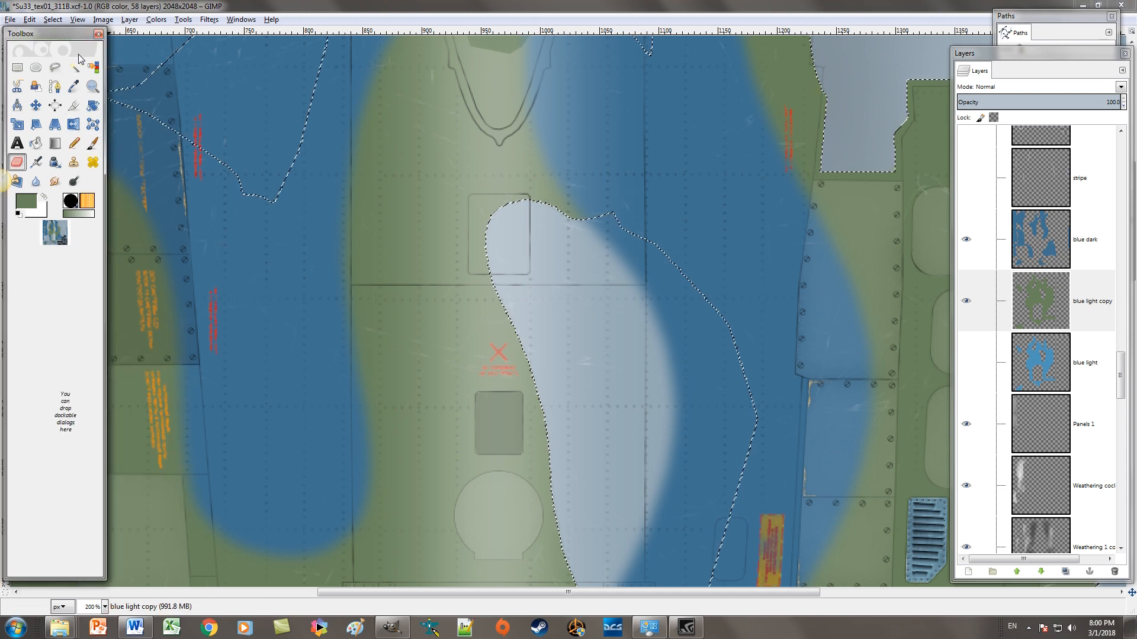
pyautogui.click(52, 19)
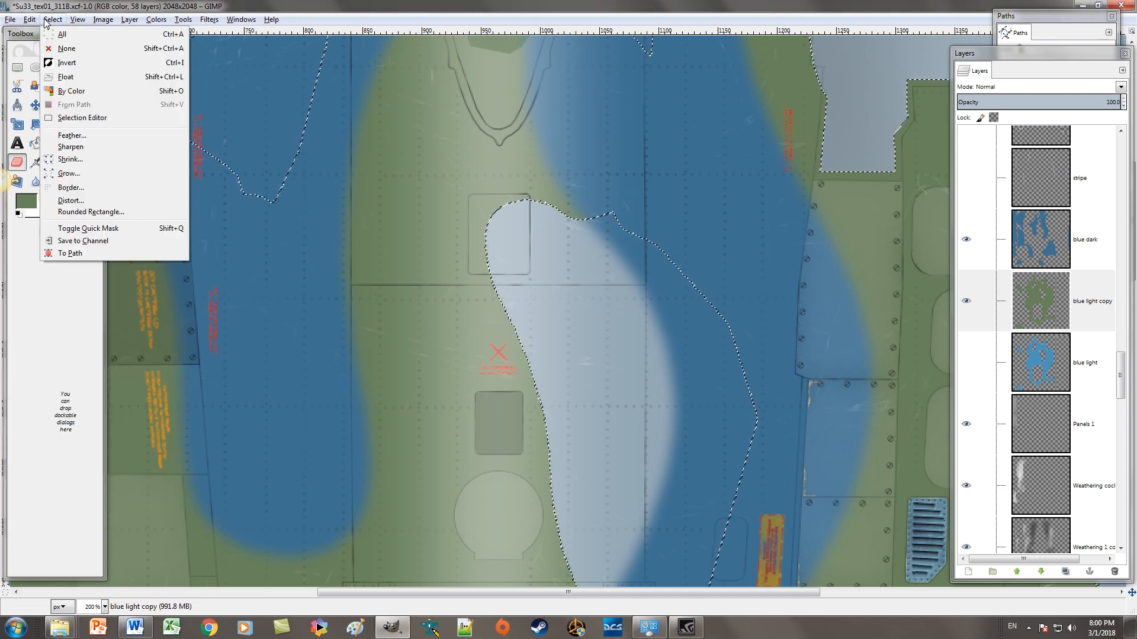
pyautogui.click(67, 51)
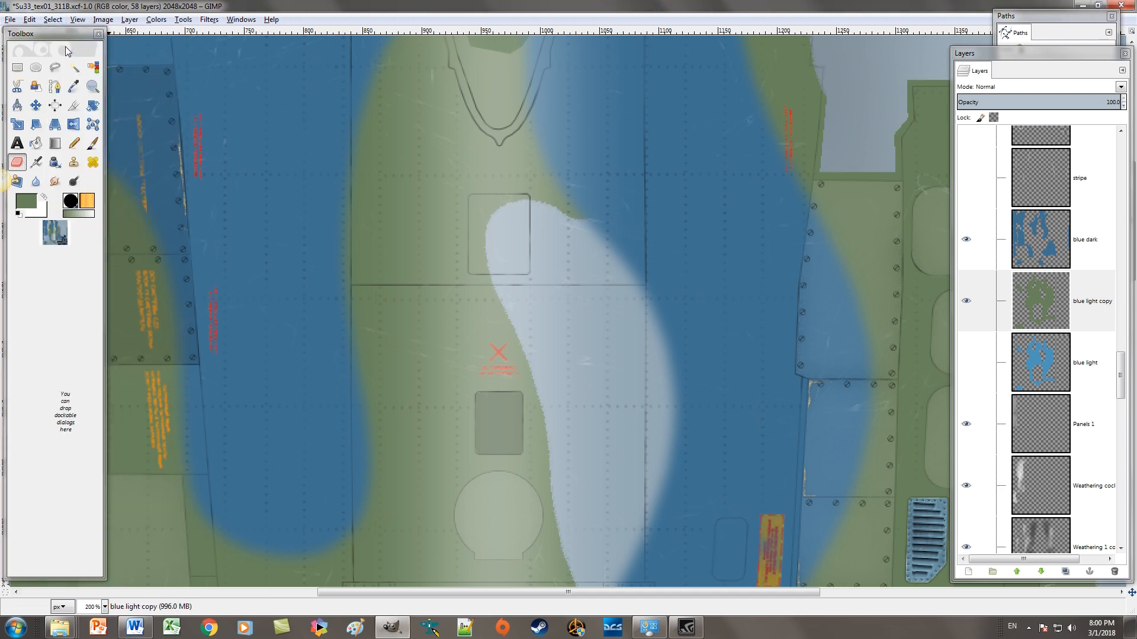
pyautogui.click(96, 68)
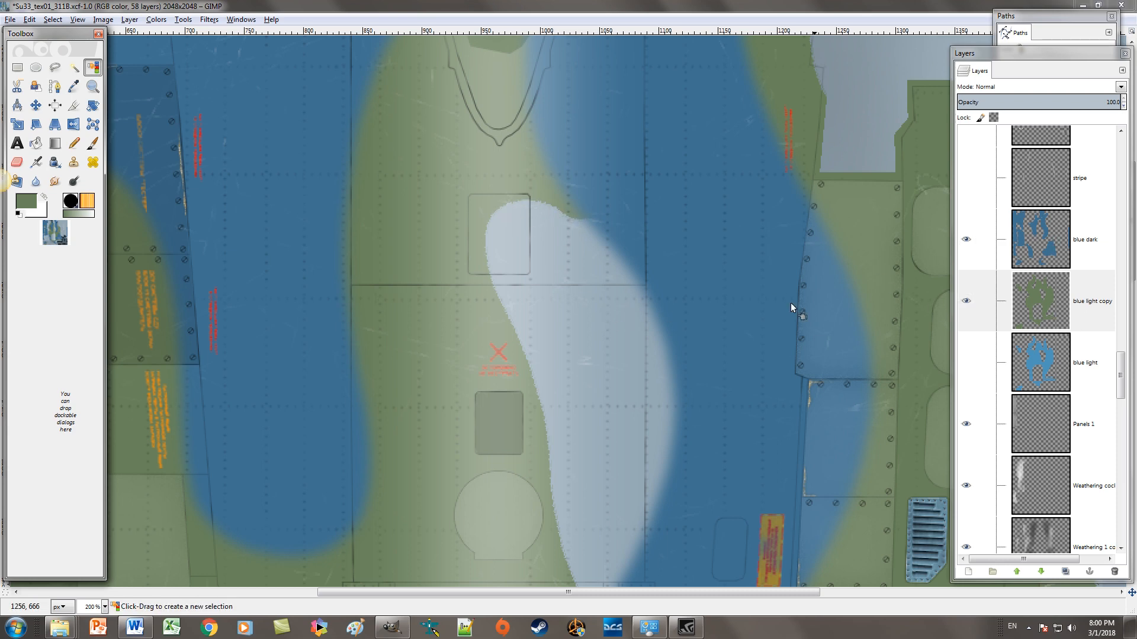
pyautogui.click(567, 305)
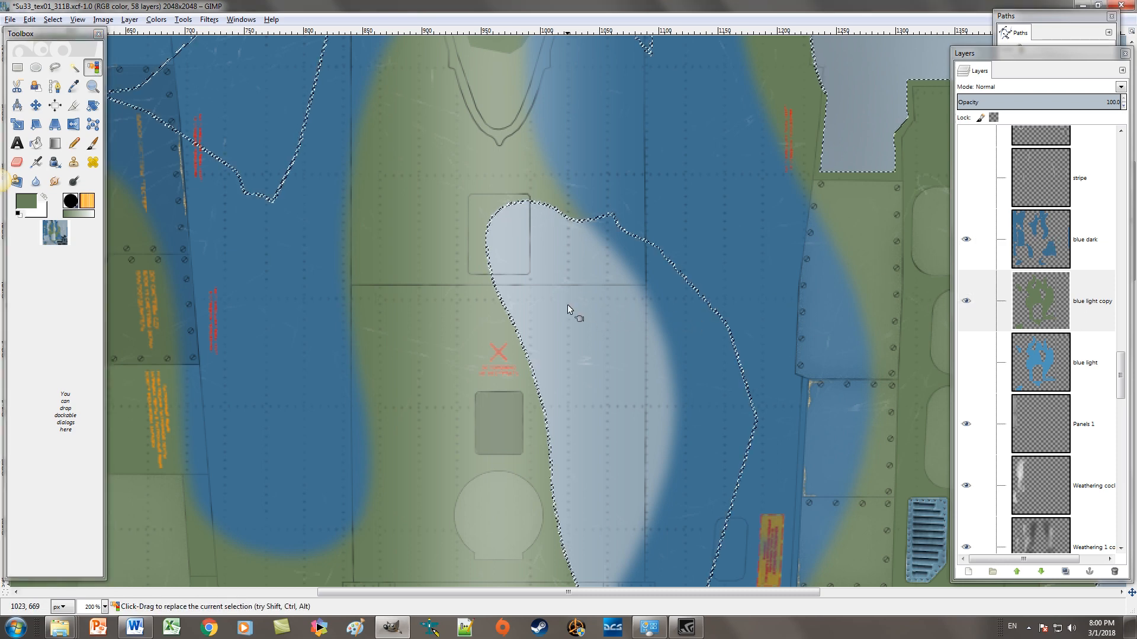
# Step: Clear the selection and enable Feather edges with a radius of 30 for the Select by Color tool
pyautogui.click(52, 19)
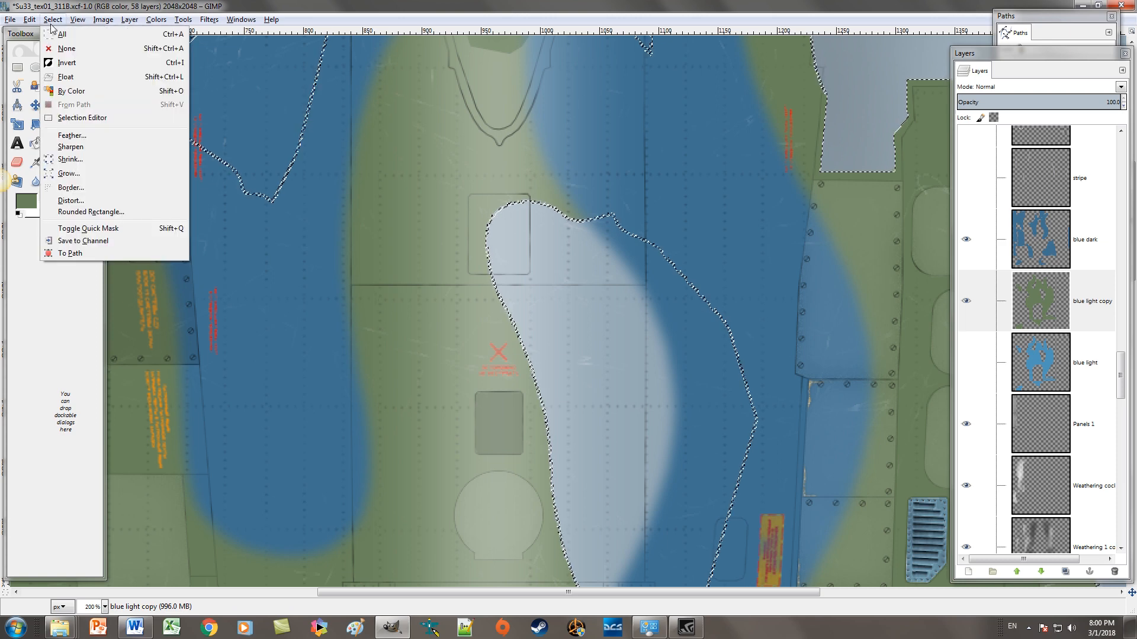
pyautogui.click(67, 48)
pyautogui.doubleClick(93, 68)
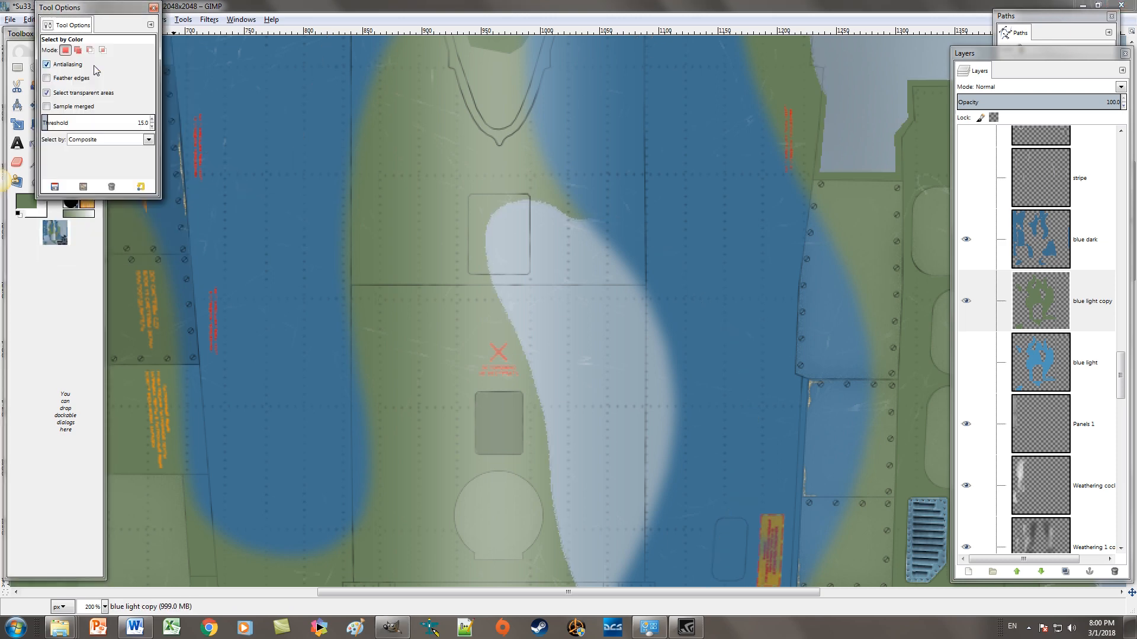
pyautogui.moveTo(105, 13); pyautogui.dragTo(144, 206)
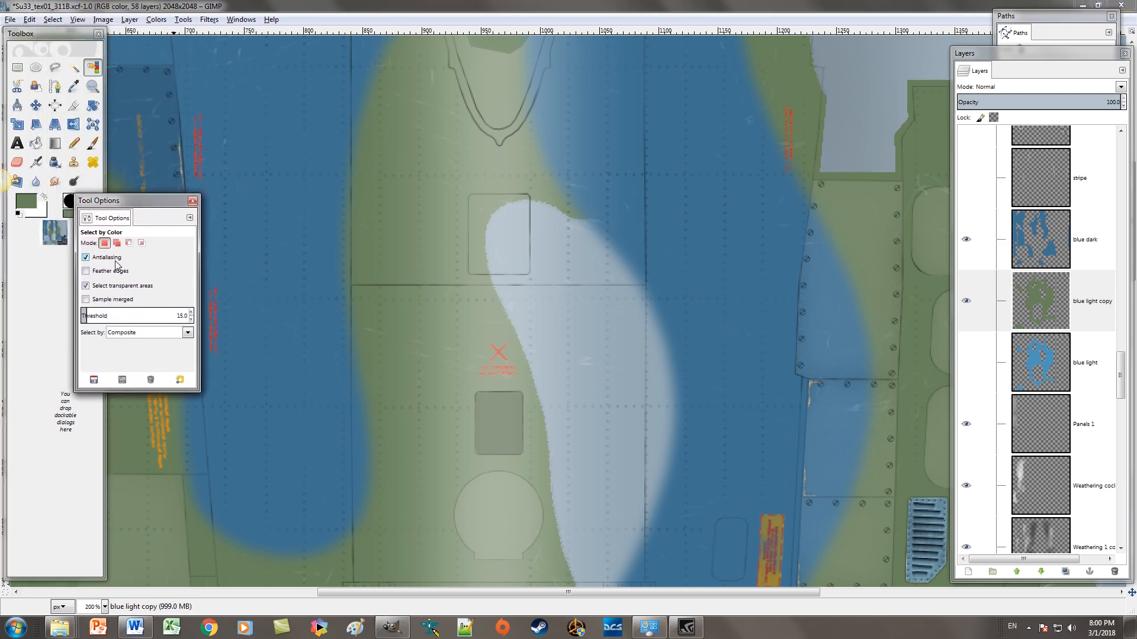
pyautogui.click(87, 272)
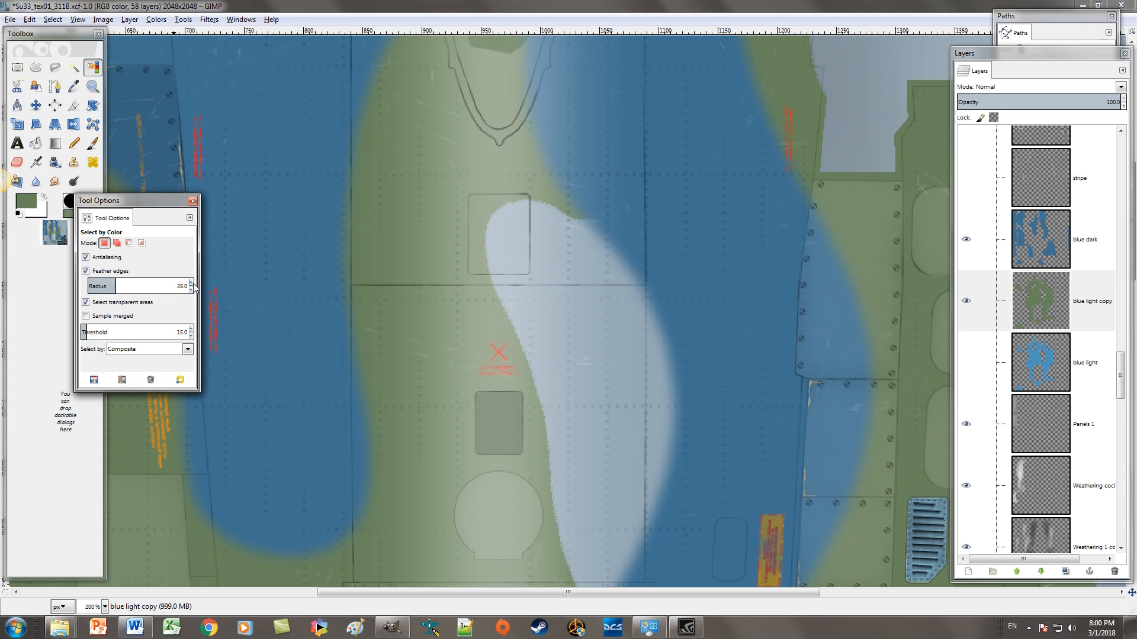
pyautogui.moveTo(175, 207); pyautogui.dragTo(126, 318)
# Step: Select the transparent area around the green on the blue light copy layer with feathering and erase it to soften the green edges
pyautogui.click(93, 67)
pyautogui.click(552, 294)
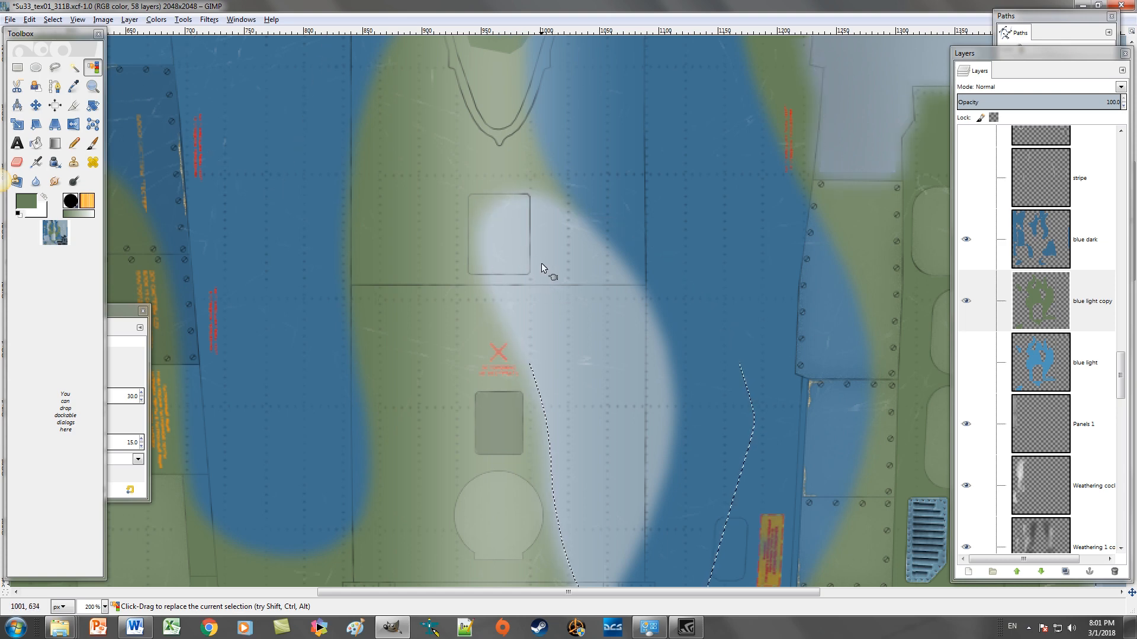
pyautogui.scroll(-6, 548, 272)
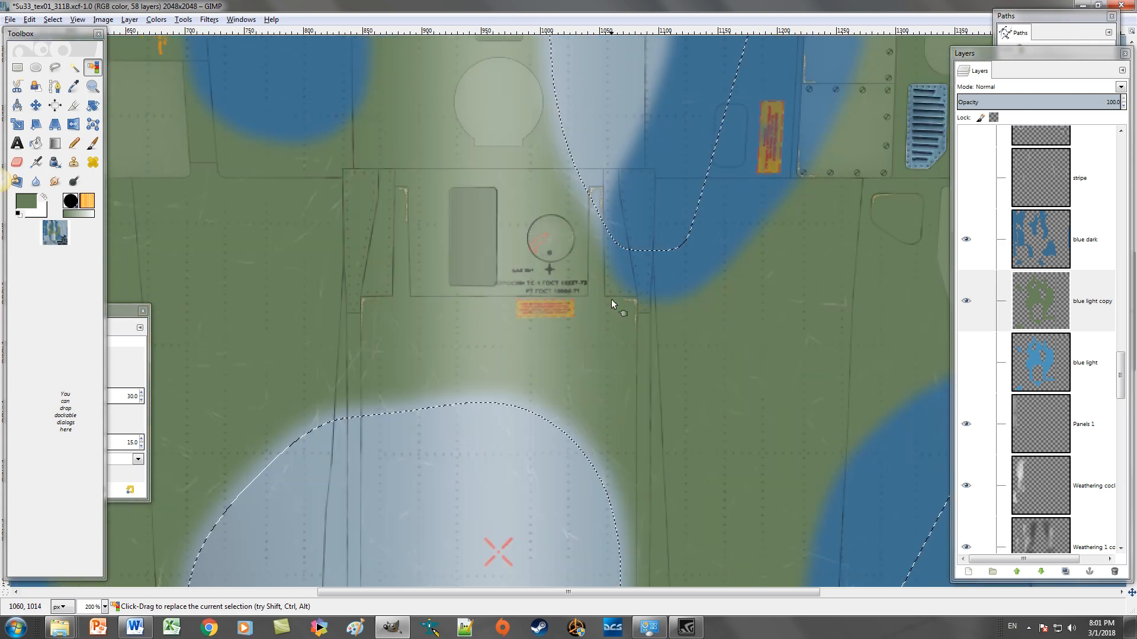
pyautogui.scroll(8, 446, 328)
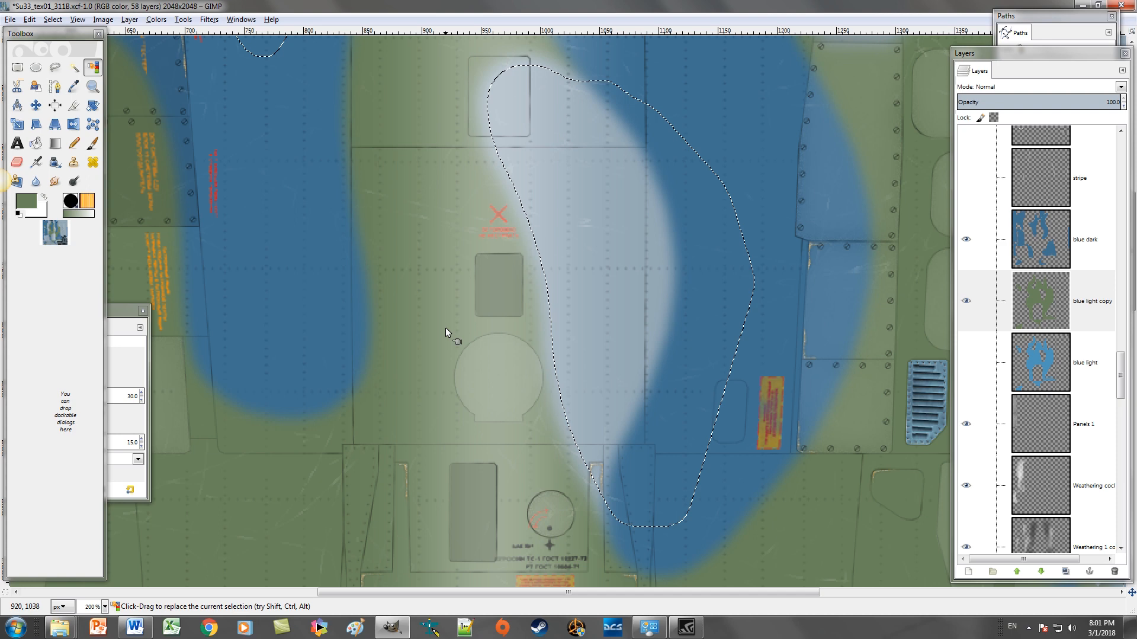
pyautogui.scroll(-2, 445, 328)
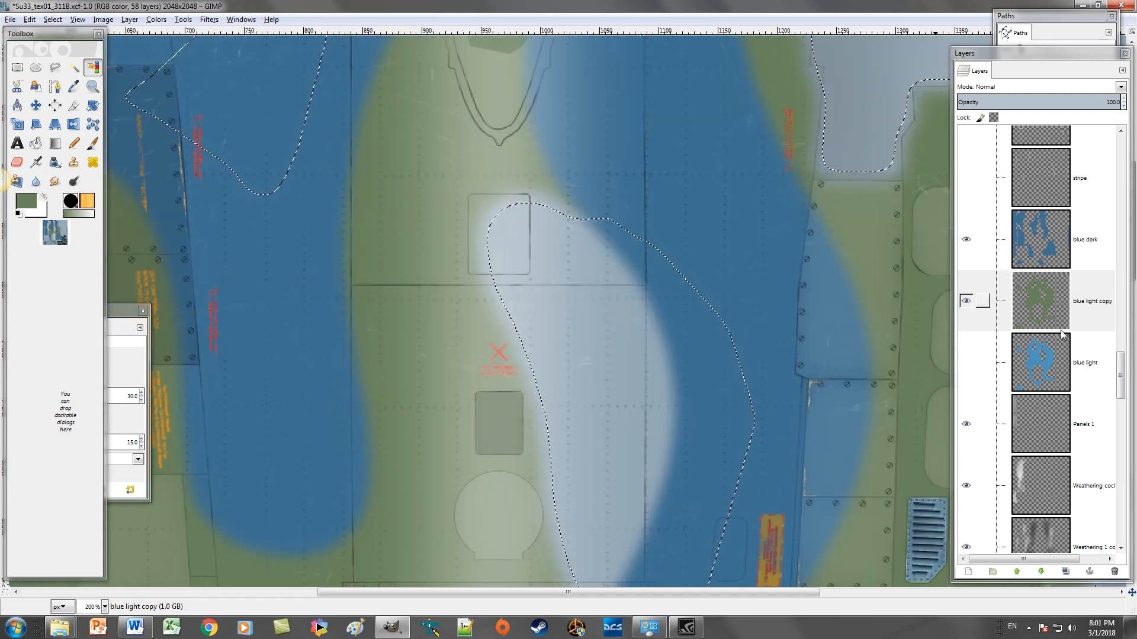
# Step: Duplicate the blue dark layer and hide the original
pyautogui.click(1087, 240)
pyautogui.rightClick(1087, 240)
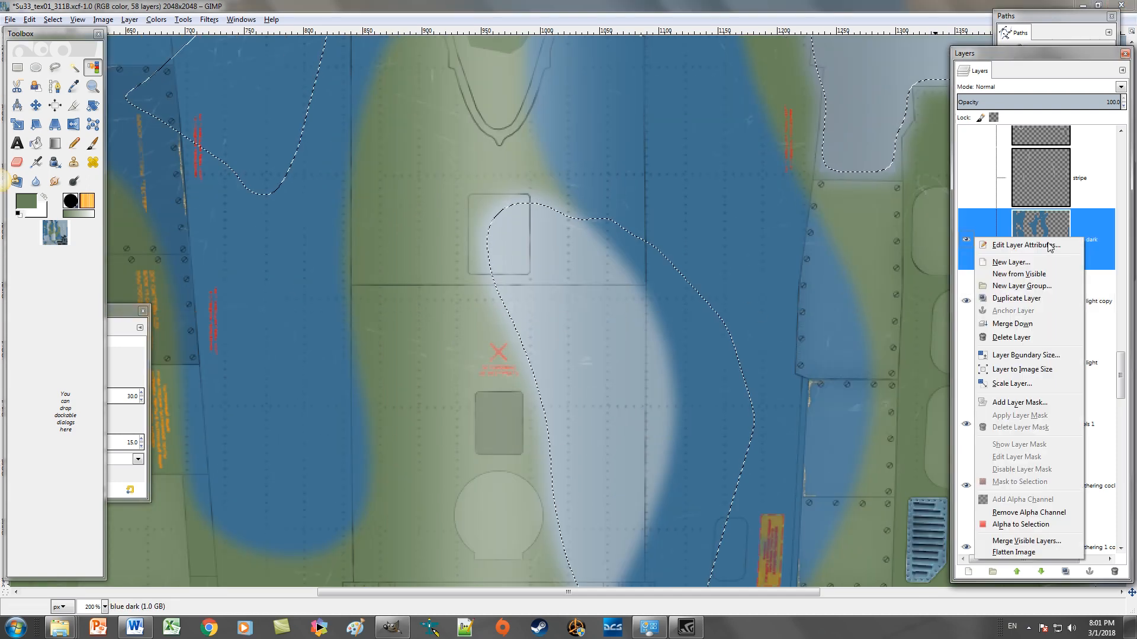
pyautogui.click(1002, 299)
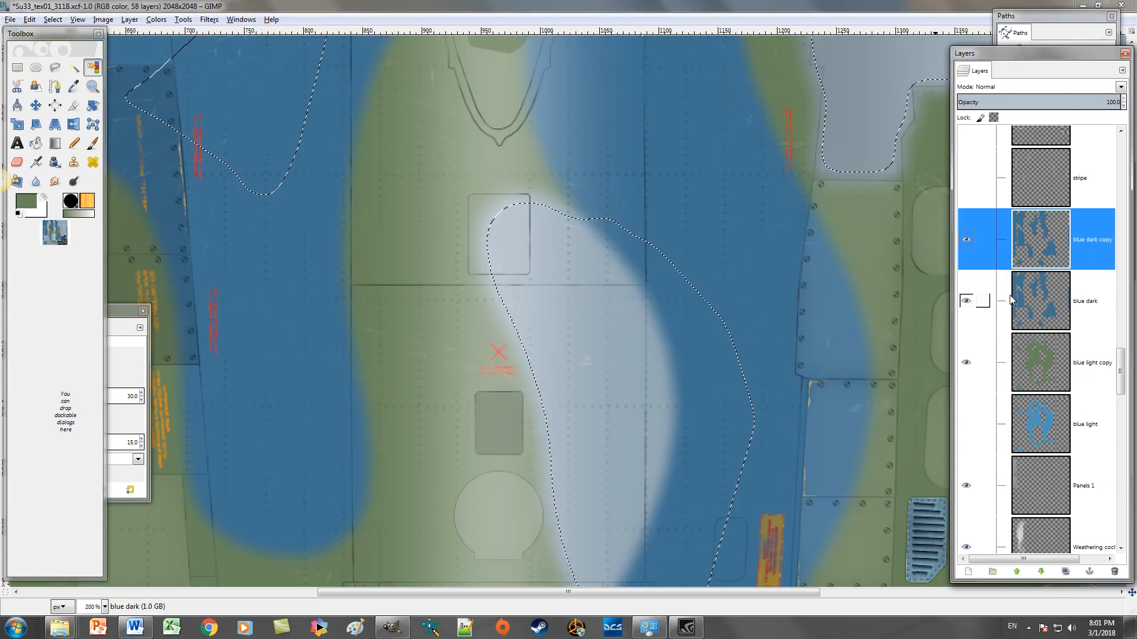
pyautogui.click(966, 301)
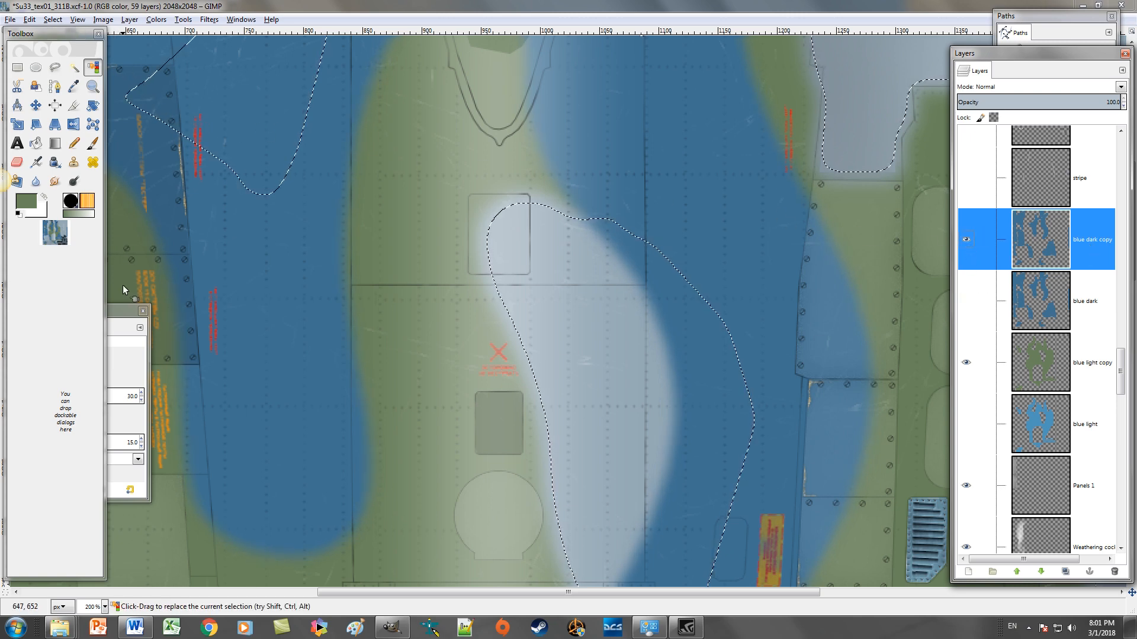
# Step: Set the feather radius of Select by Color to 50, keeping the blue dark copy layer active
pyautogui.click(122, 311)
pyautogui.click(36, 381)
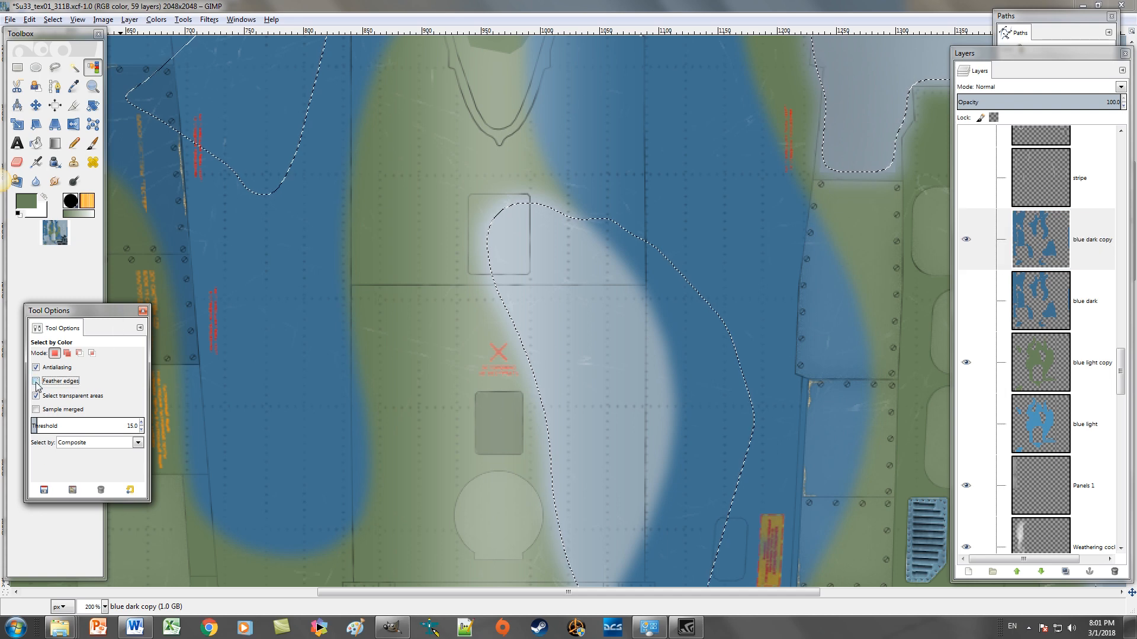
pyautogui.click(1087, 248)
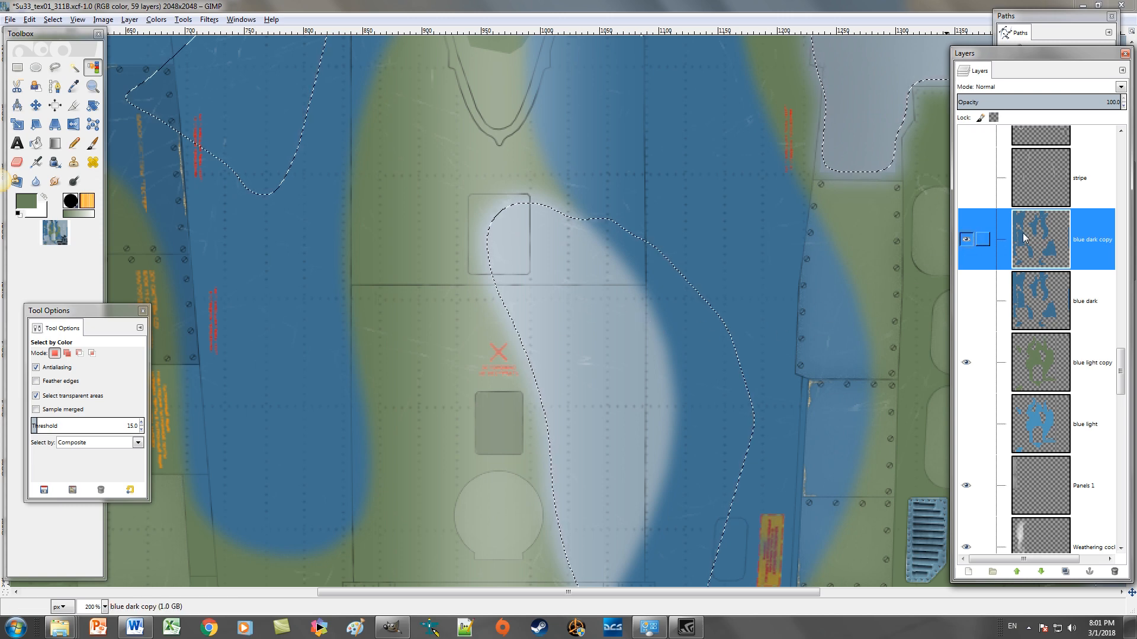
pyautogui.click(37, 382)
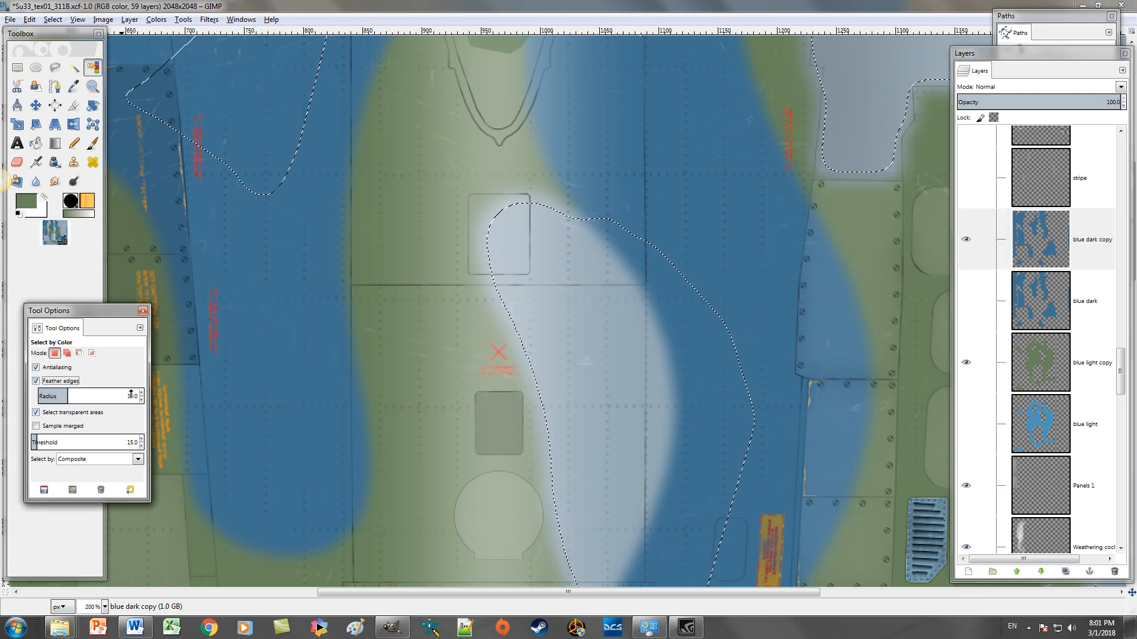
pyautogui.scroll(7, 142, 395)
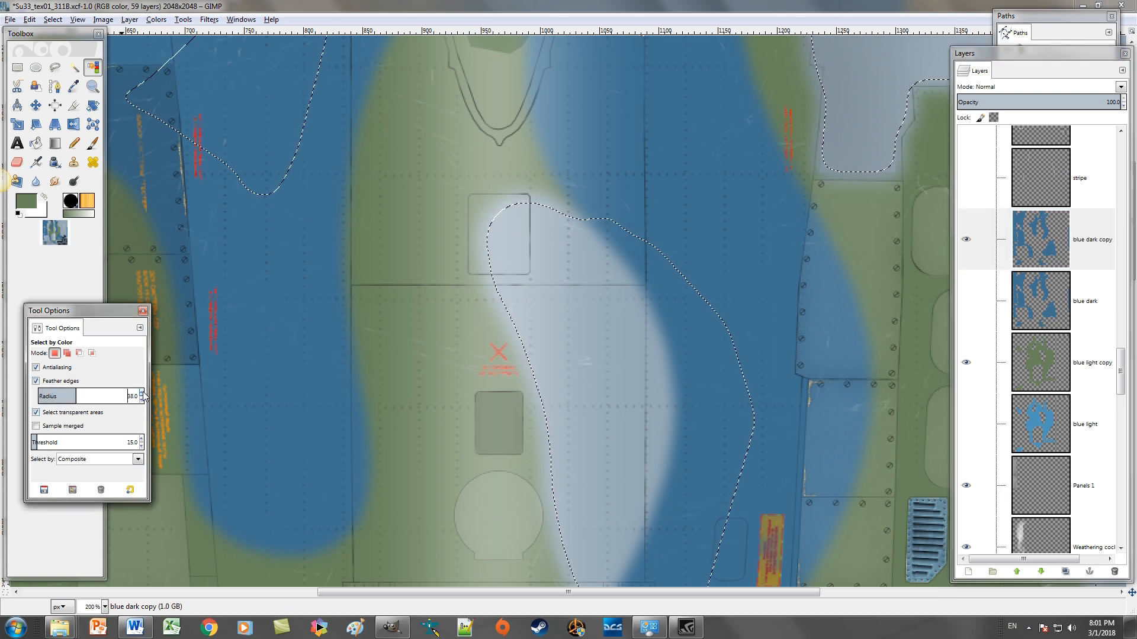
pyautogui.scroll(3, 142, 395)
pyautogui.scroll(3, 142, 395)
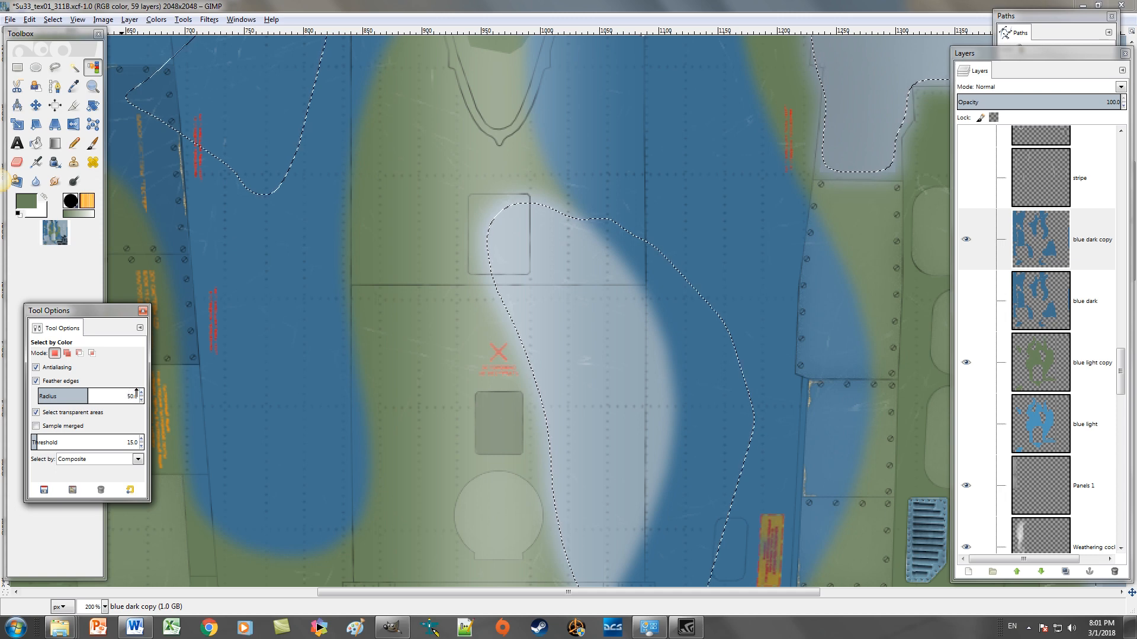
# Step: Select the dark blue camouflage areas by color on the blue dark copy layer
pyautogui.click(93, 70)
pyautogui.click(1086, 242)
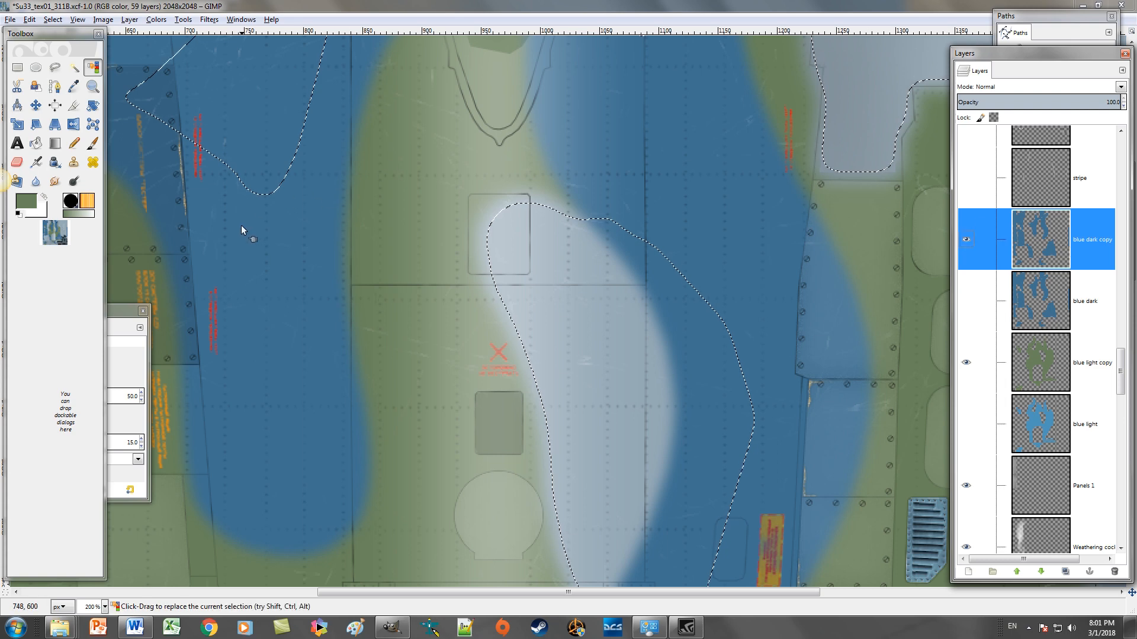
pyautogui.click(274, 241)
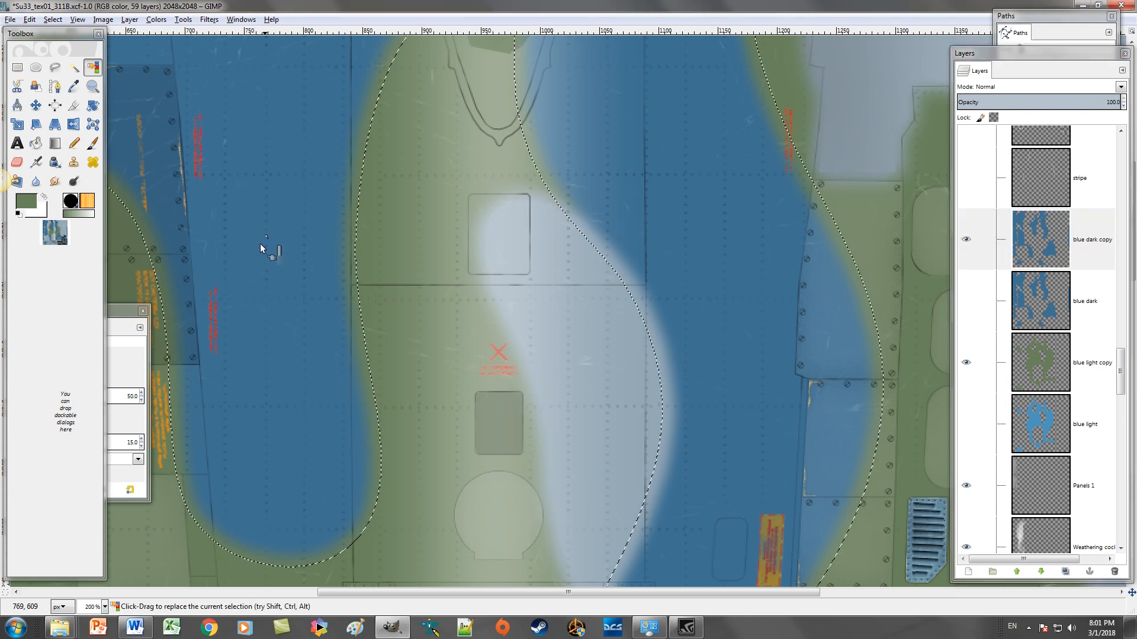
# Step: Maximize the image window at 50% zoom and set the foreground colour to the tan b5a08e
pyautogui.click(105, 607)
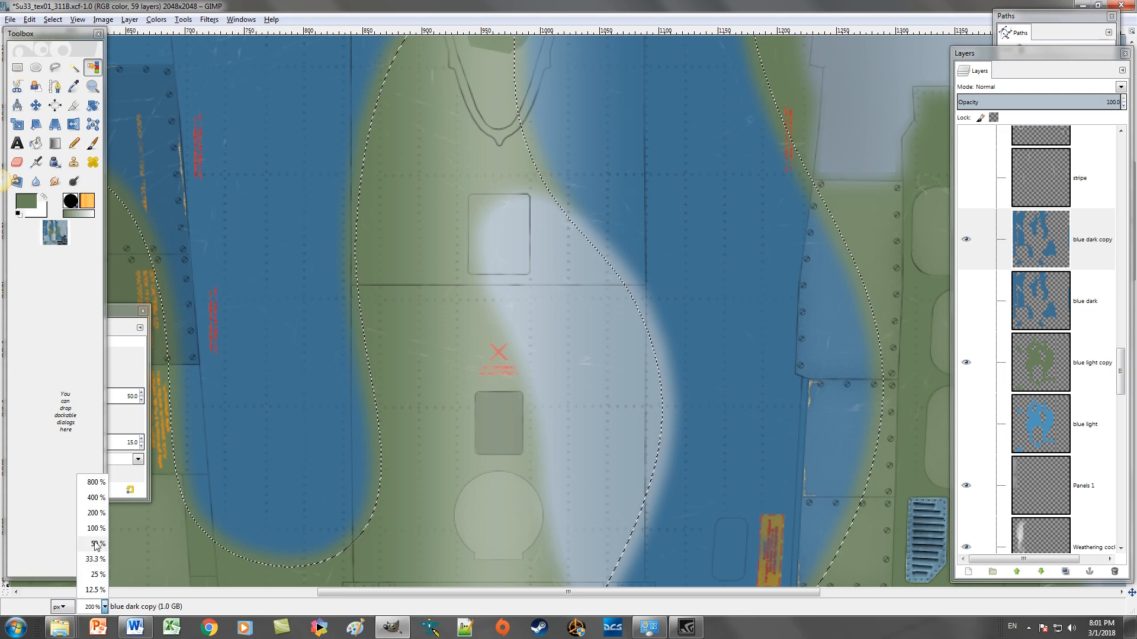
pyautogui.click(91, 552)
pyautogui.click(598, 6)
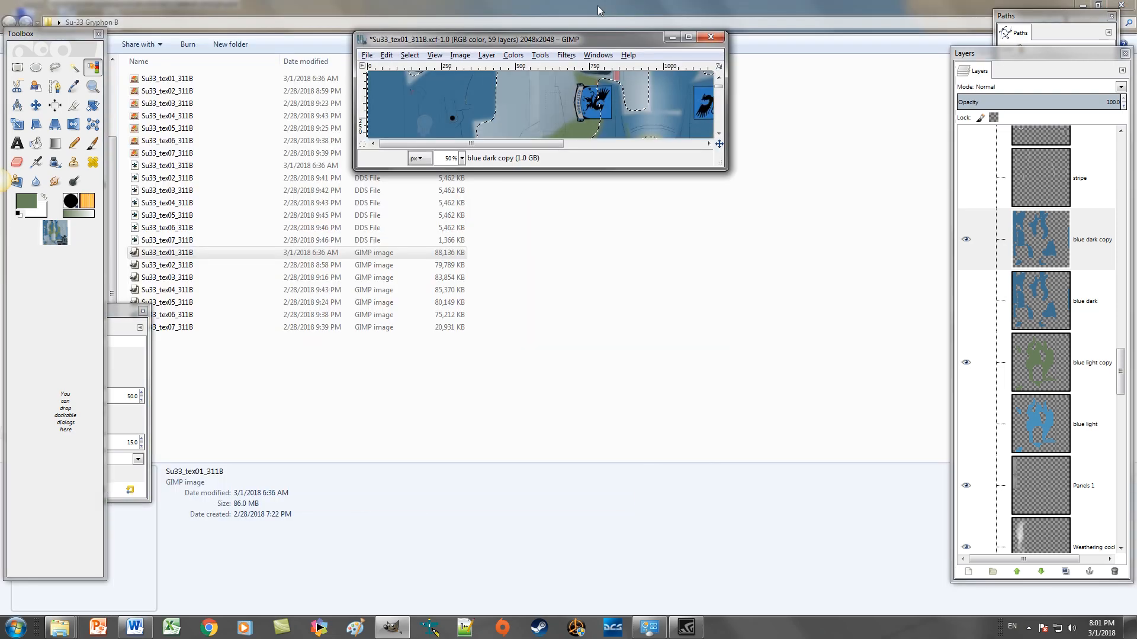
pyautogui.click(694, 41)
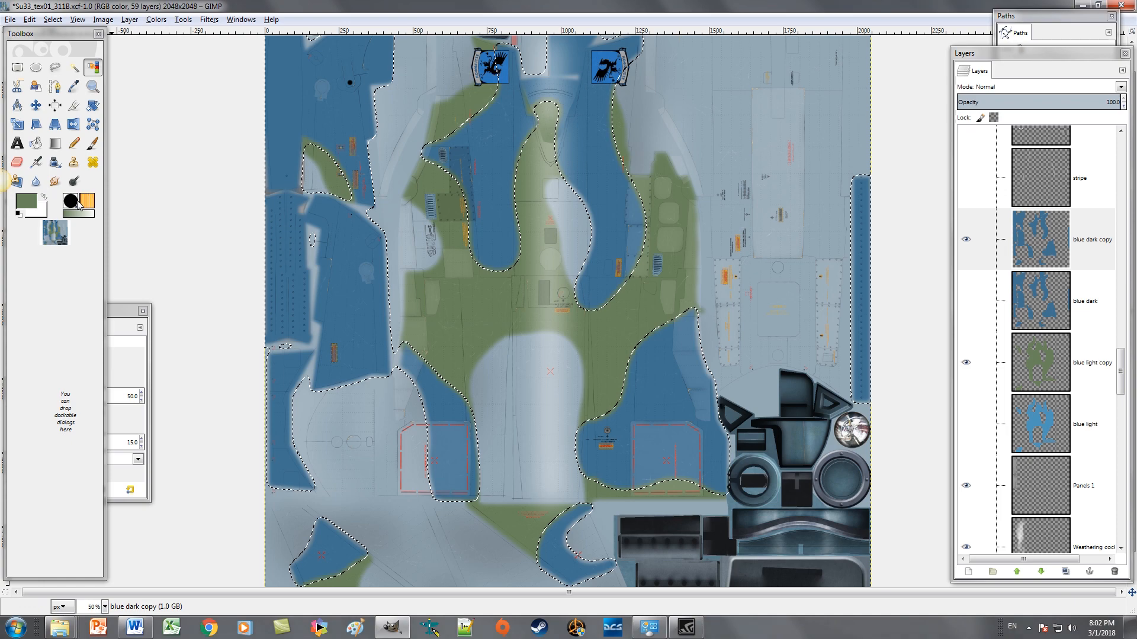
pyautogui.click(31, 201)
pyautogui.click(183, 257)
pyautogui.moveTo(66, 283); pyautogui.dragTo(82, 299)
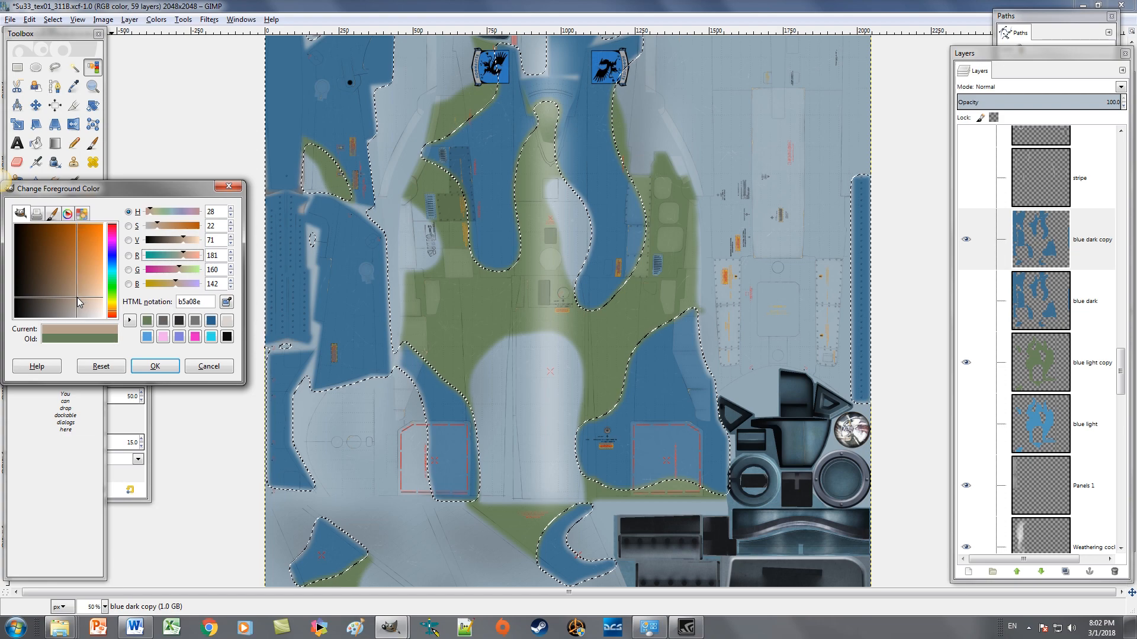
pyautogui.click(155, 366)
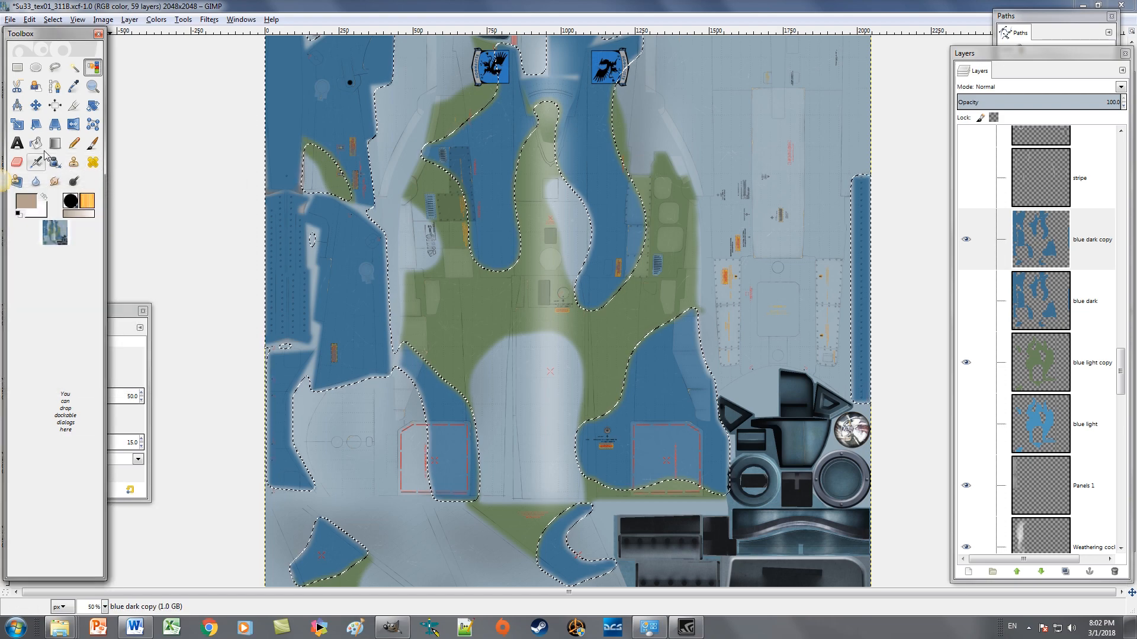
# Step: Paint all the selected dark blue camouflage areas tan with the Pencil on the blue dark copy layer
pyautogui.click(74, 144)
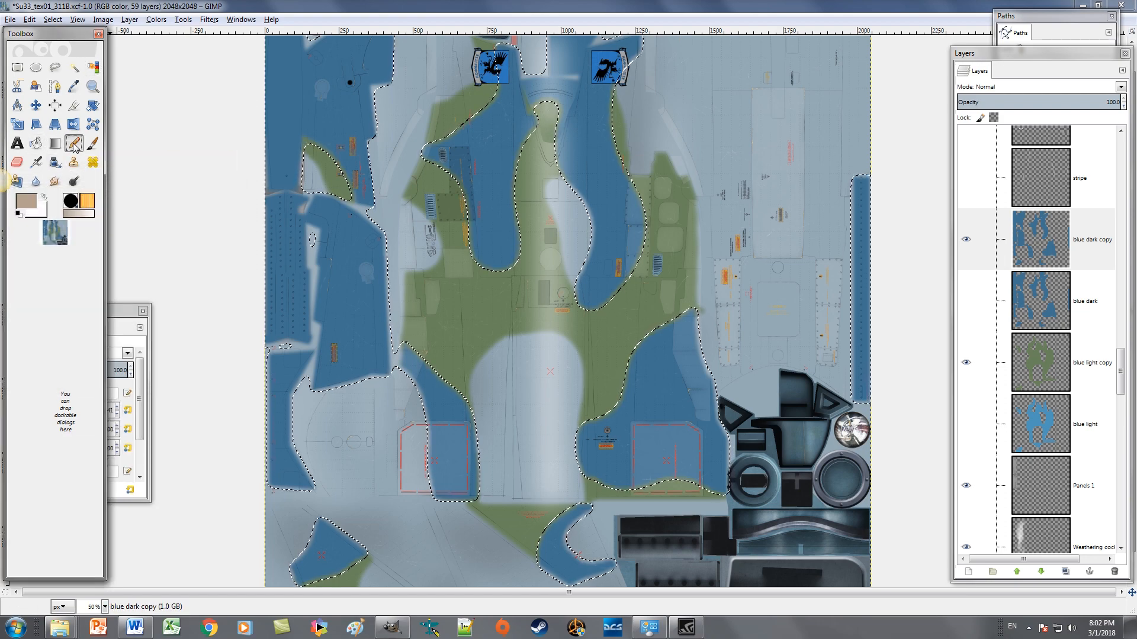
pyautogui.click(122, 311)
pyautogui.moveTo(352, 204)
pyautogui.mouseDown()
pyautogui.moveTo(327, 208)
pyautogui.moveTo(332, 147)
pyautogui.moveTo(276, 102)
pyautogui.moveTo(346, 45)
pyautogui.moveTo(329, 37)
pyautogui.mouseUp()
pyautogui.moveTo(295, 120)
pyautogui.mouseDown()
pyautogui.moveTo(278, 195)
pyautogui.moveTo(284, 278)
pyautogui.moveTo(332, 341)
pyautogui.moveTo(345, 277)
pyautogui.moveTo(242, 373)
pyautogui.moveTo(397, 396)
pyautogui.moveTo(356, 453)
pyautogui.moveTo(278, 517)
pyautogui.moveTo(379, 567)
pyautogui.moveTo(580, 544)
pyautogui.moveTo(605, 562)
pyautogui.mouseUp()
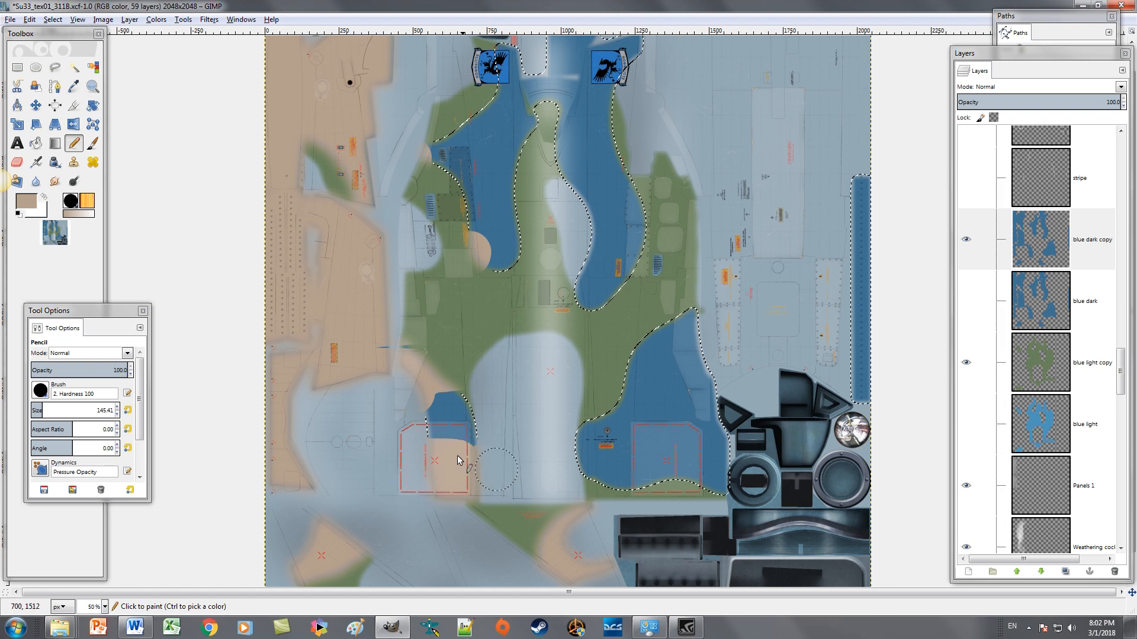
pyautogui.moveTo(458, 461); pyautogui.dragTo(449, 400)
pyautogui.moveTo(361, 329)
pyautogui.mouseDown()
pyautogui.moveTo(520, 264)
pyautogui.moveTo(462, 164)
pyautogui.moveTo(421, 146)
pyautogui.moveTo(538, 89)
pyautogui.moveTo(498, 45)
pyautogui.mouseUp()
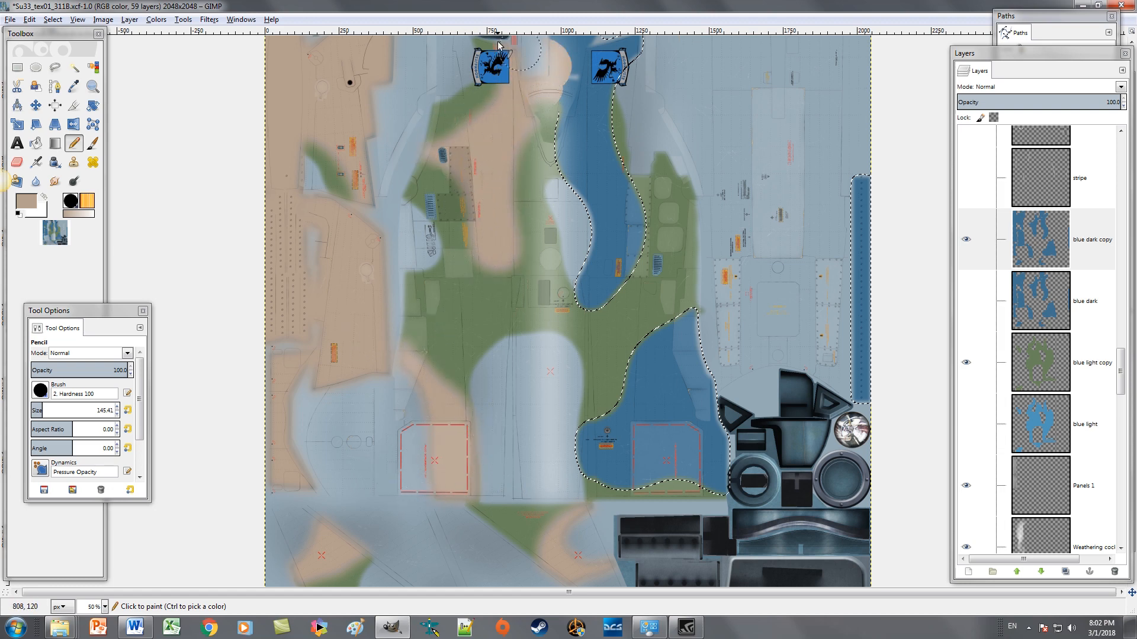
pyautogui.moveTo(600, 37)
pyautogui.mouseDown()
pyautogui.moveTo(584, 89)
pyautogui.moveTo(628, 231)
pyautogui.moveTo(598, 314)
pyautogui.moveTo(687, 330)
pyautogui.moveTo(659, 383)
pyautogui.moveTo(586, 438)
pyautogui.moveTo(593, 468)
pyautogui.moveTo(714, 421)
pyautogui.moveTo(701, 322)
pyautogui.moveTo(859, 284)
pyautogui.moveTo(863, 332)
pyautogui.moveTo(843, 270)
pyautogui.mouseUp()
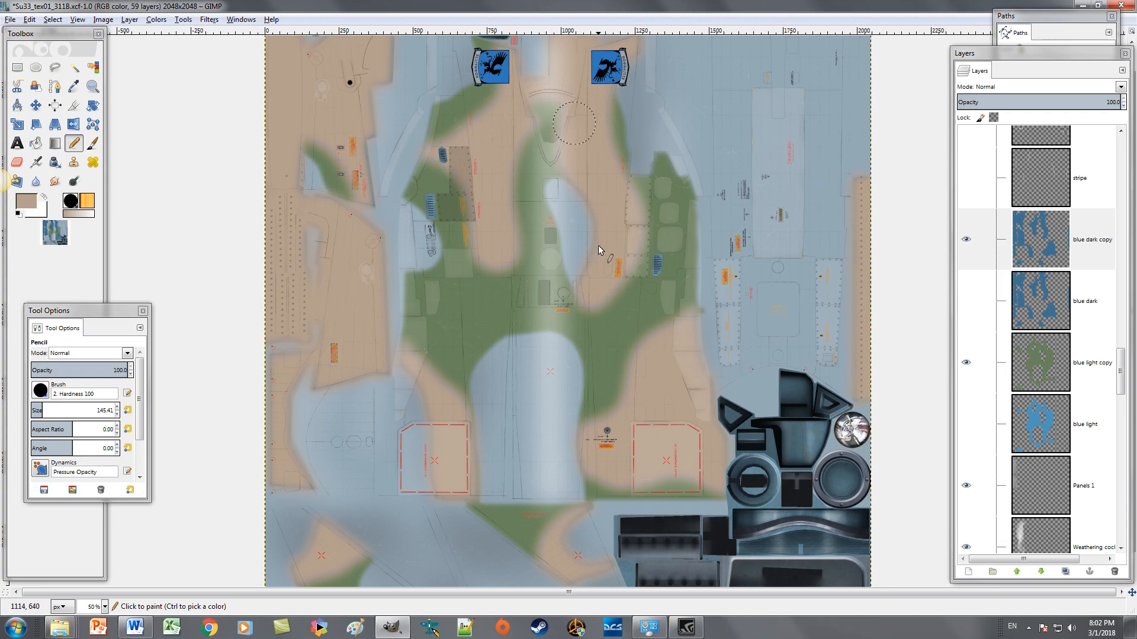
# Step: Finish the tan painting on the blue dark copy layer and add a new 2048 × 2048 transparent layer above Main 2
pyautogui.moveTo(595, 197); pyautogui.dragTo(600, 215)
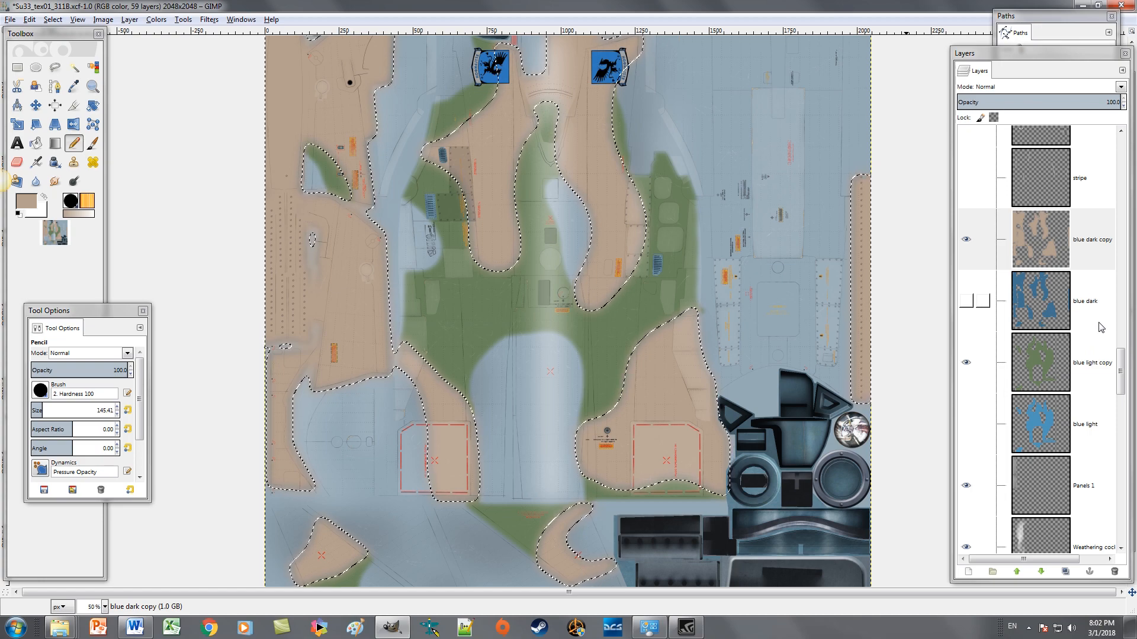
pyautogui.scroll(-15, 1101, 328)
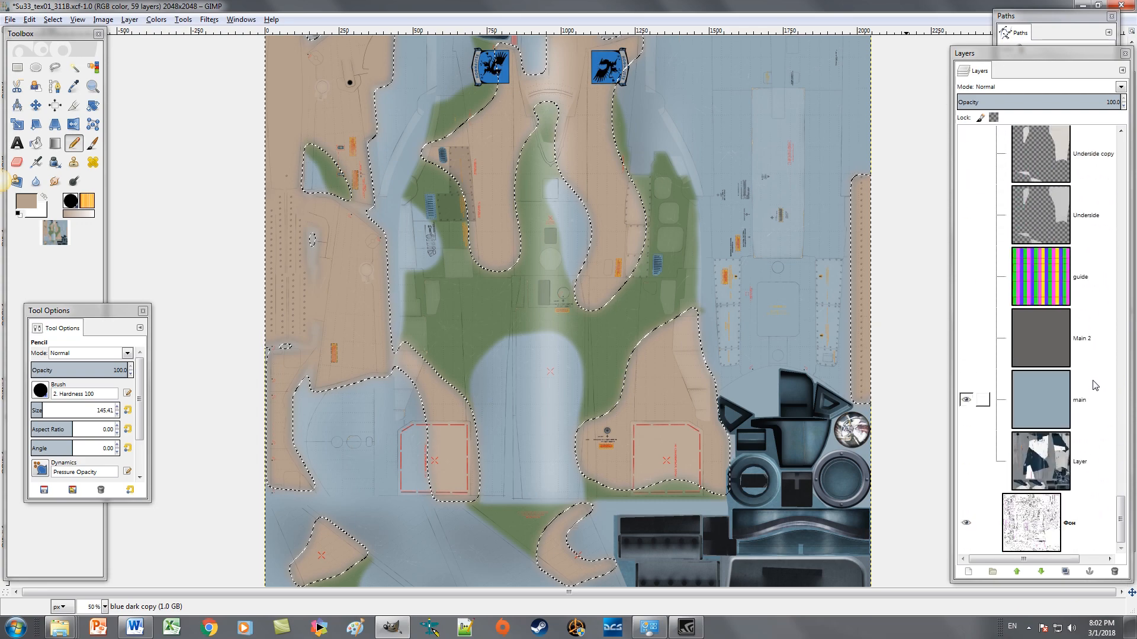
pyautogui.scroll(3, 1094, 386)
pyautogui.rightClick(1086, 439)
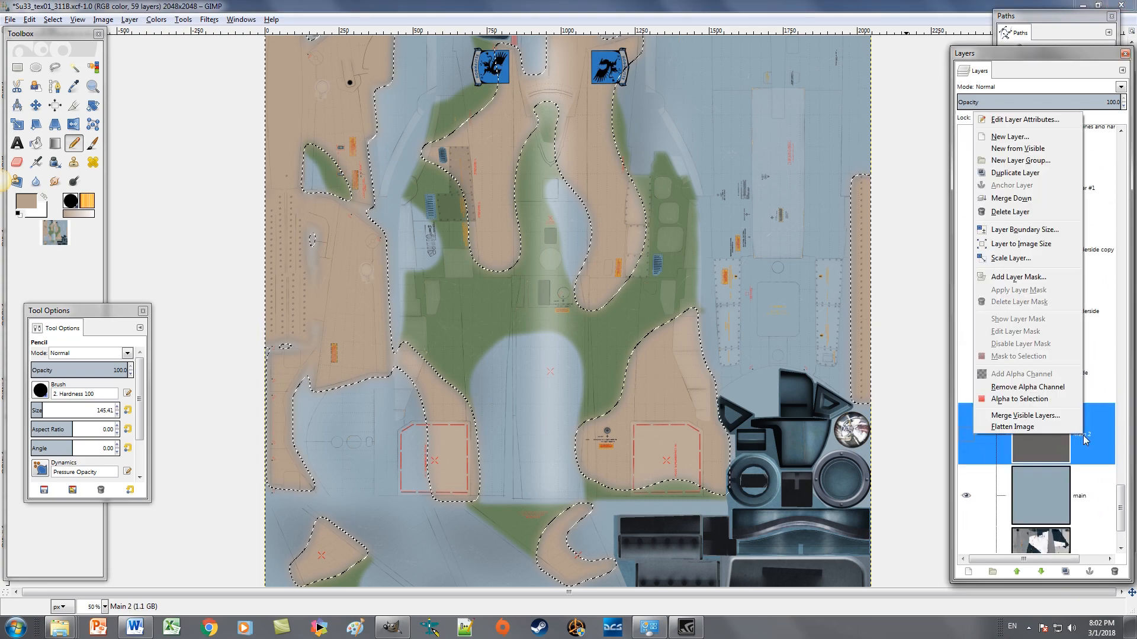
pyautogui.click(1010, 137)
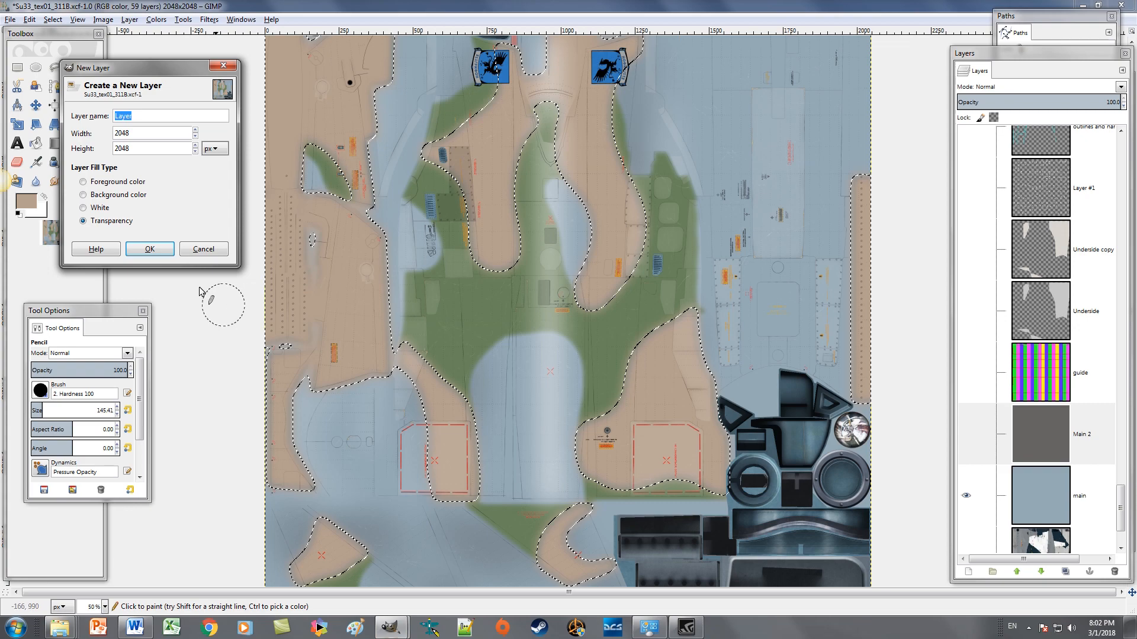
pyautogui.click(149, 249)
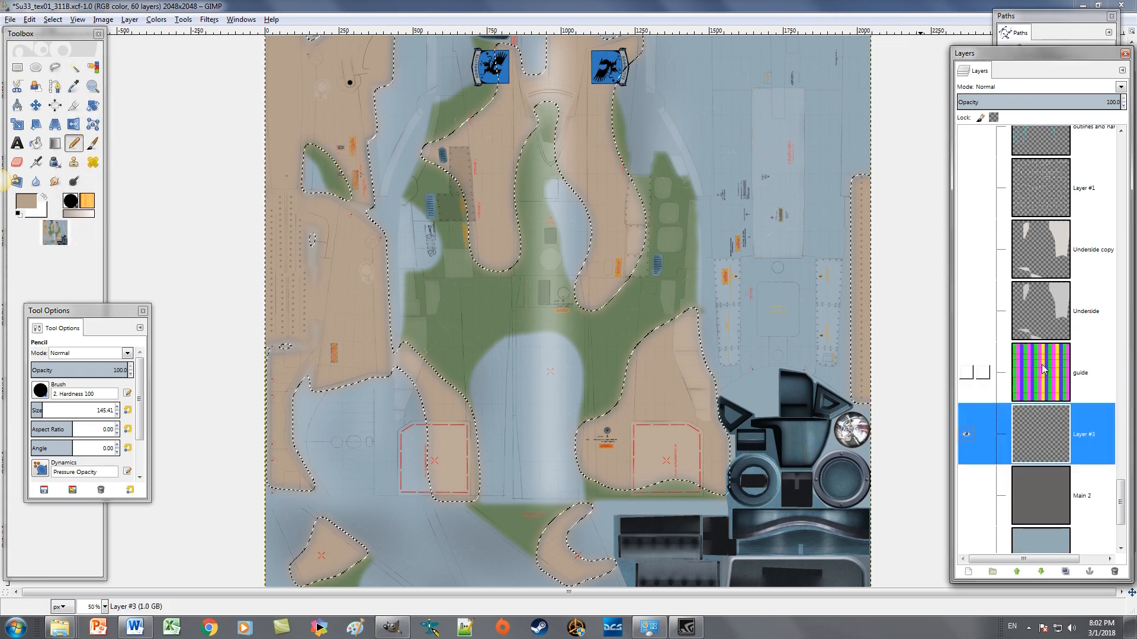
# Step: Set the foreground colour to the dark grey-brown 68615b
pyautogui.click(27, 201)
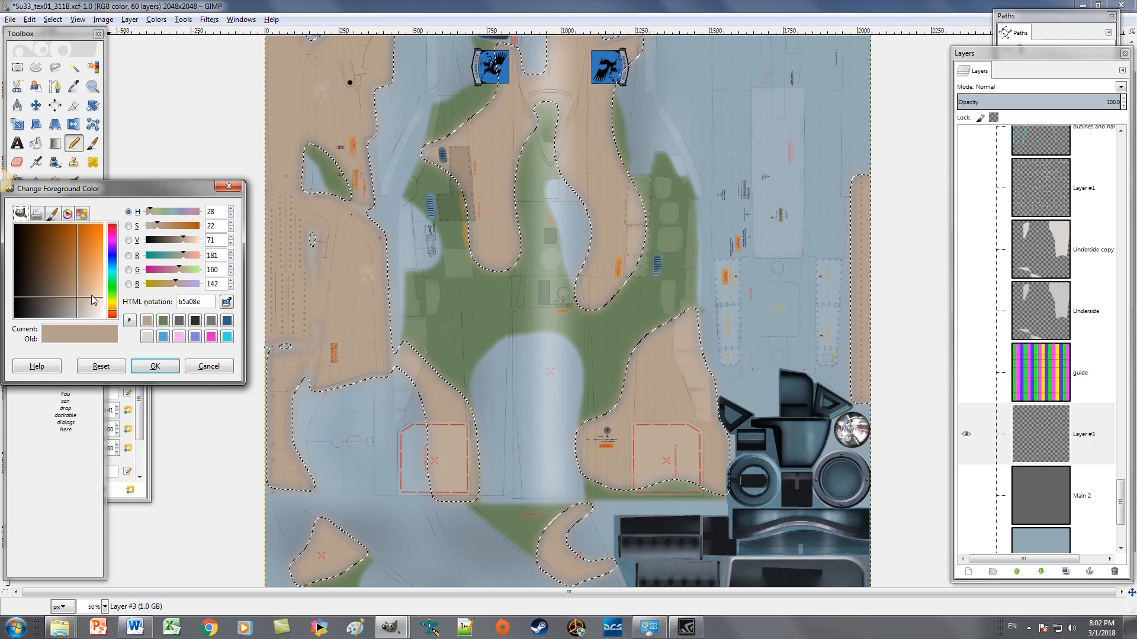
pyautogui.moveTo(74, 303); pyautogui.dragTo(51, 310)
pyautogui.click(155, 366)
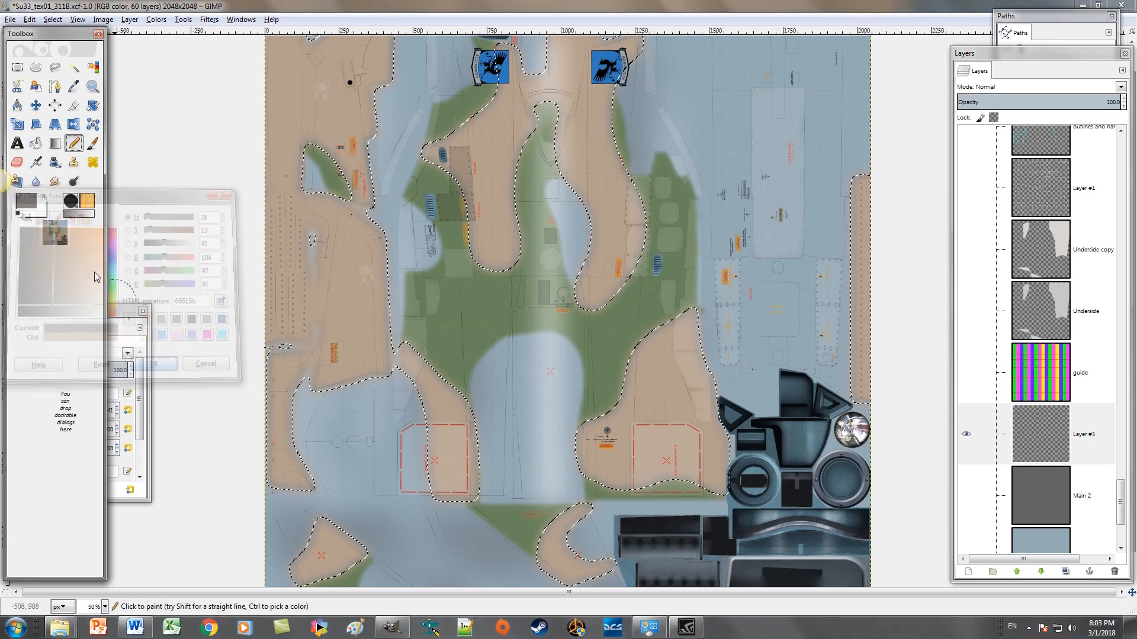
# Step: Clear the selection and fill the entire new layer with the dark grey-brown using Bucket Fill
pyautogui.click(53, 20)
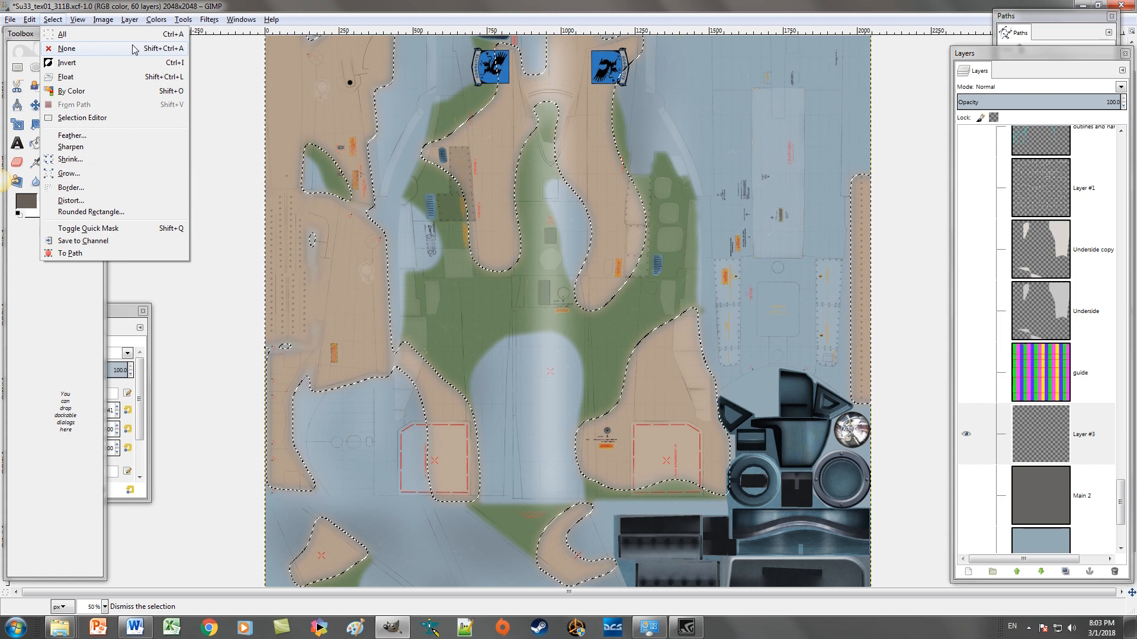
pyautogui.click(170, 50)
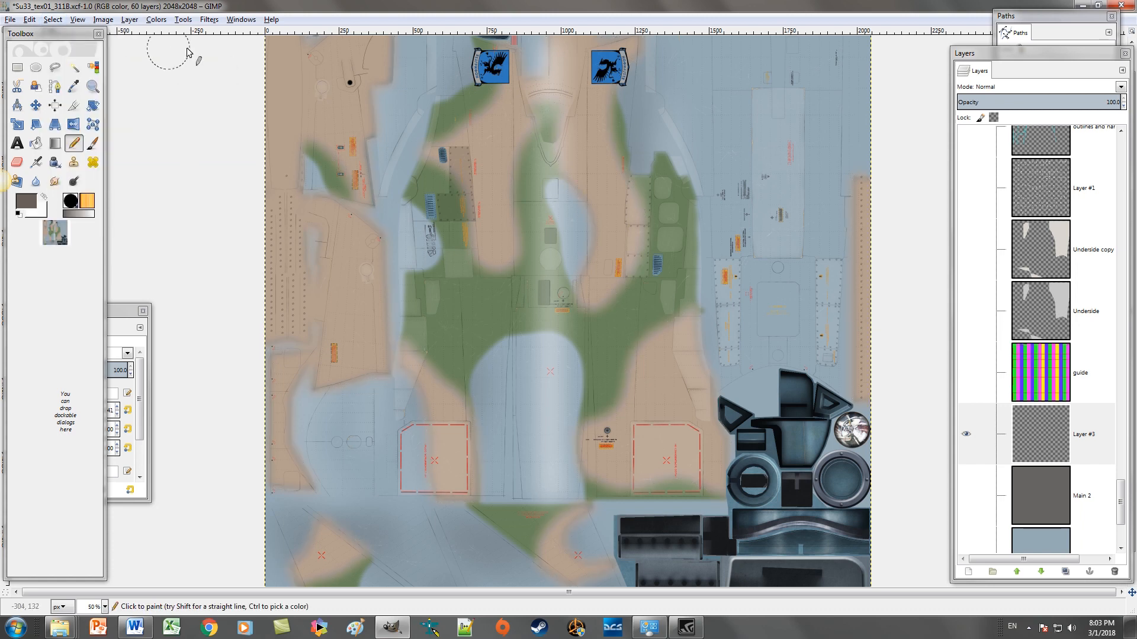
pyautogui.click(36, 145)
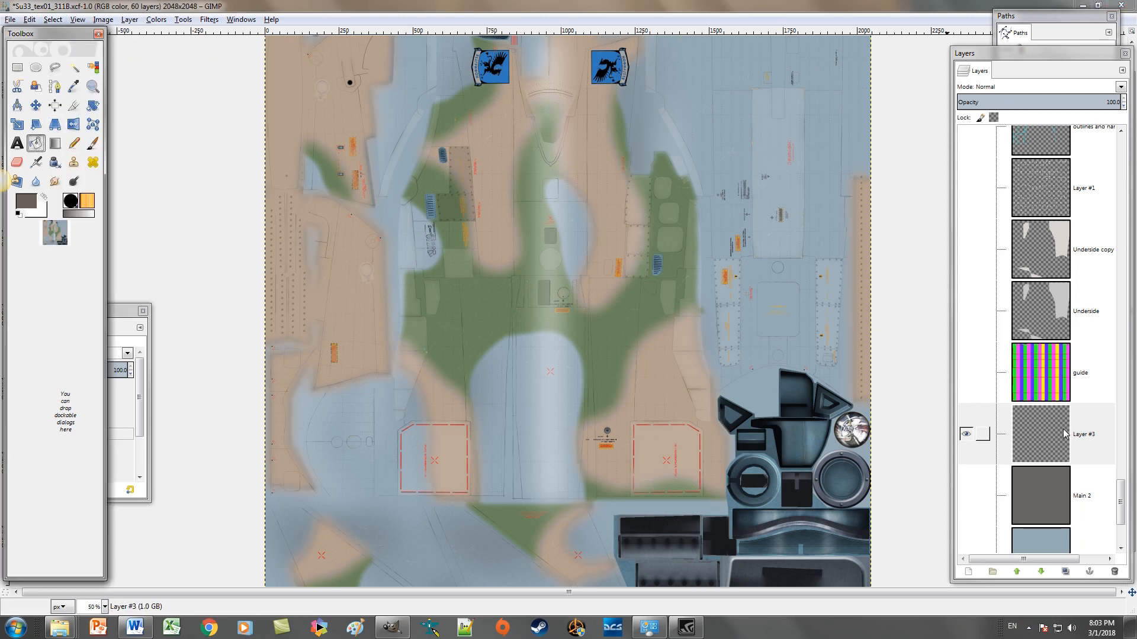
pyautogui.click(533, 404)
pyautogui.click(701, 437)
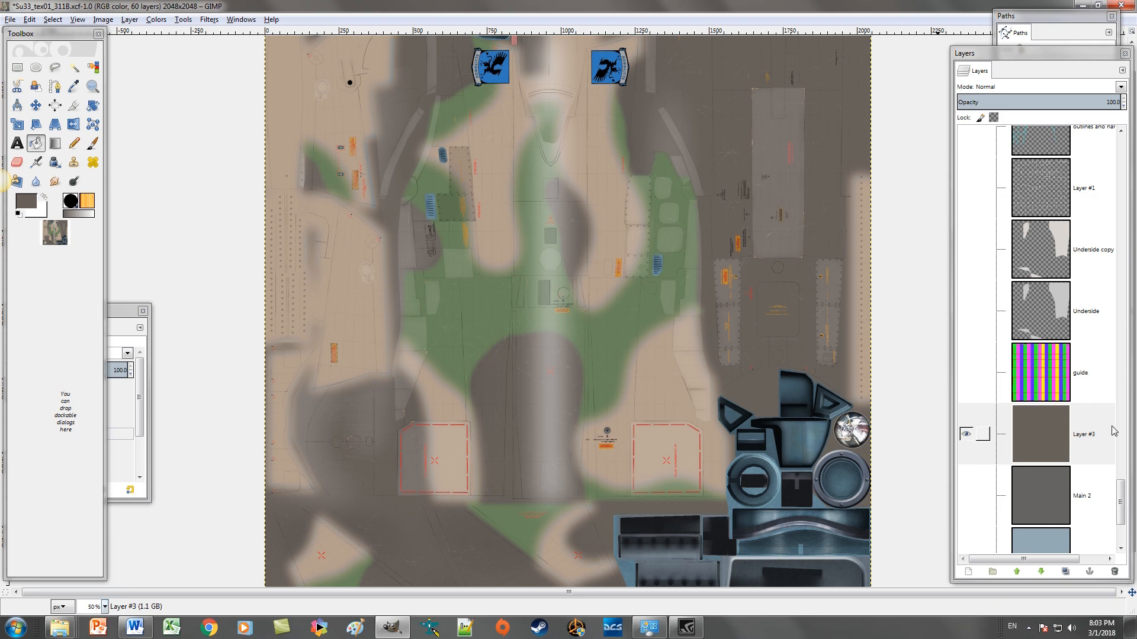
# Step: Examine the edges of the tan and green camouflage areas and the panel borders at 200% zoom for leftover blue
pyautogui.scroll(6, 1092, 470)
pyautogui.scroll(10, 1093, 471)
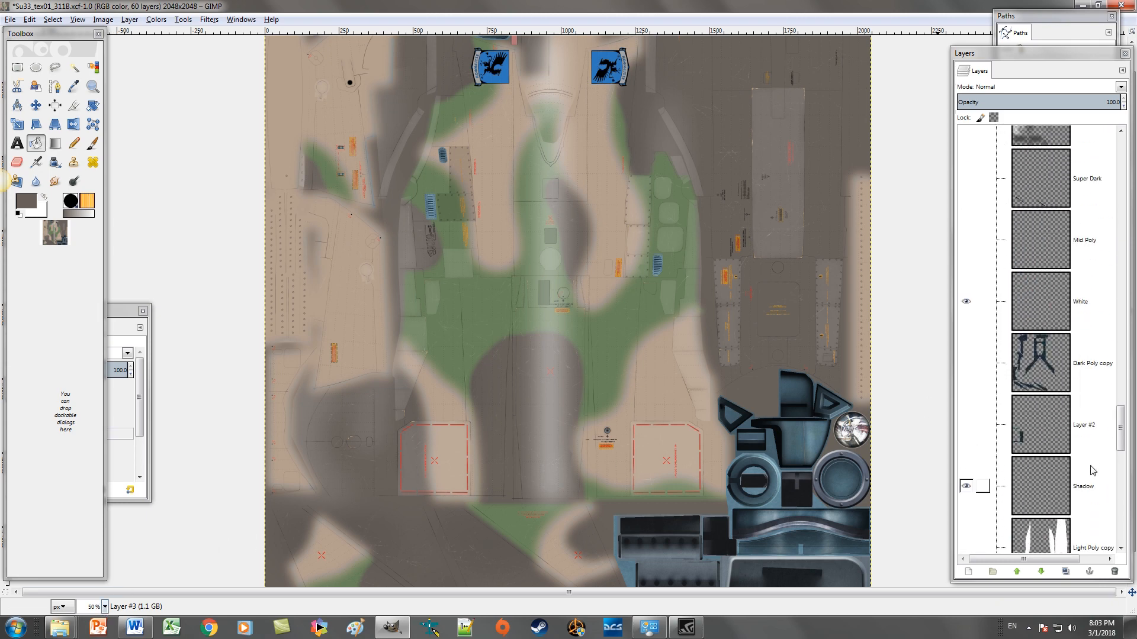
pyautogui.scroll(4, 1092, 471)
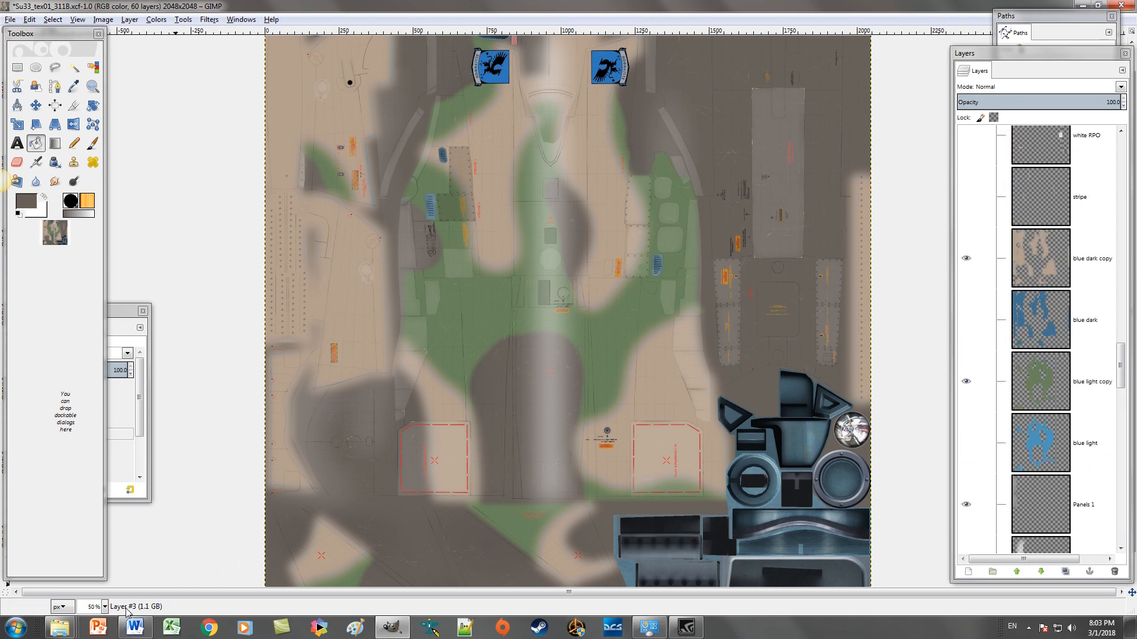
pyautogui.click(105, 607)
pyautogui.click(91, 533)
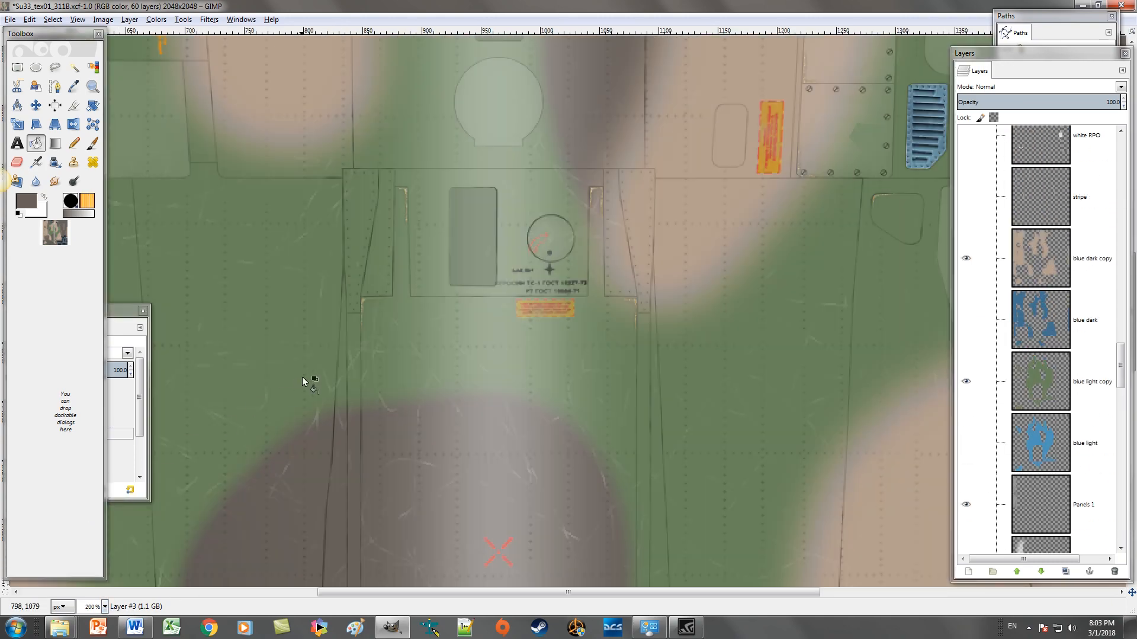
pyautogui.moveTo(494, 593); pyautogui.dragTo(200, 593)
pyautogui.scroll(-6, 409, 382)
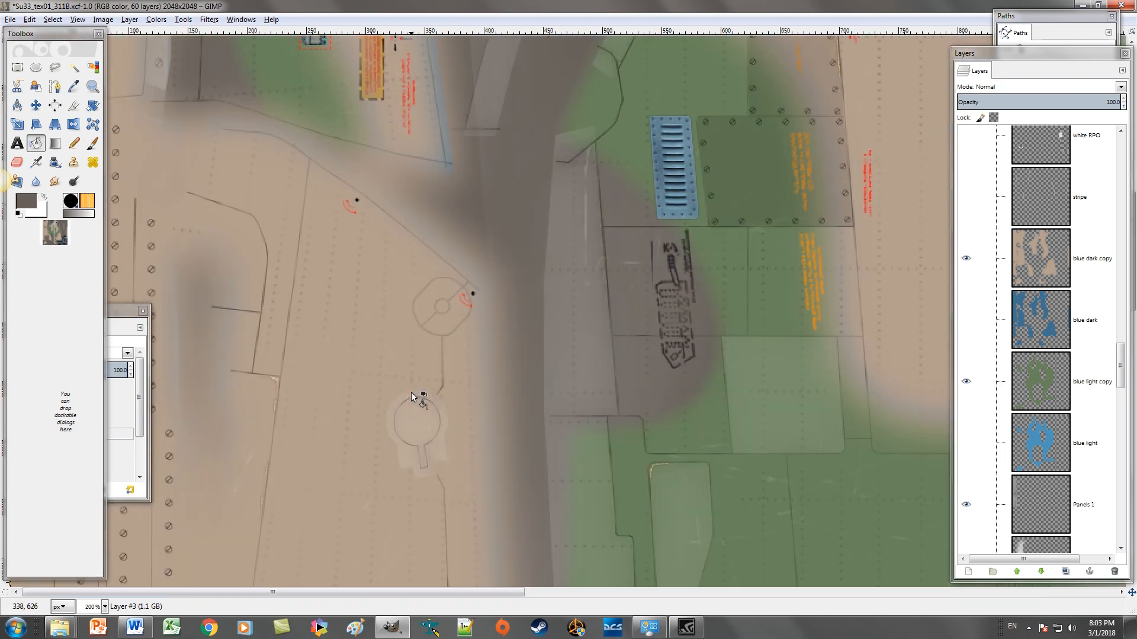
pyautogui.scroll(2, 496, 183)
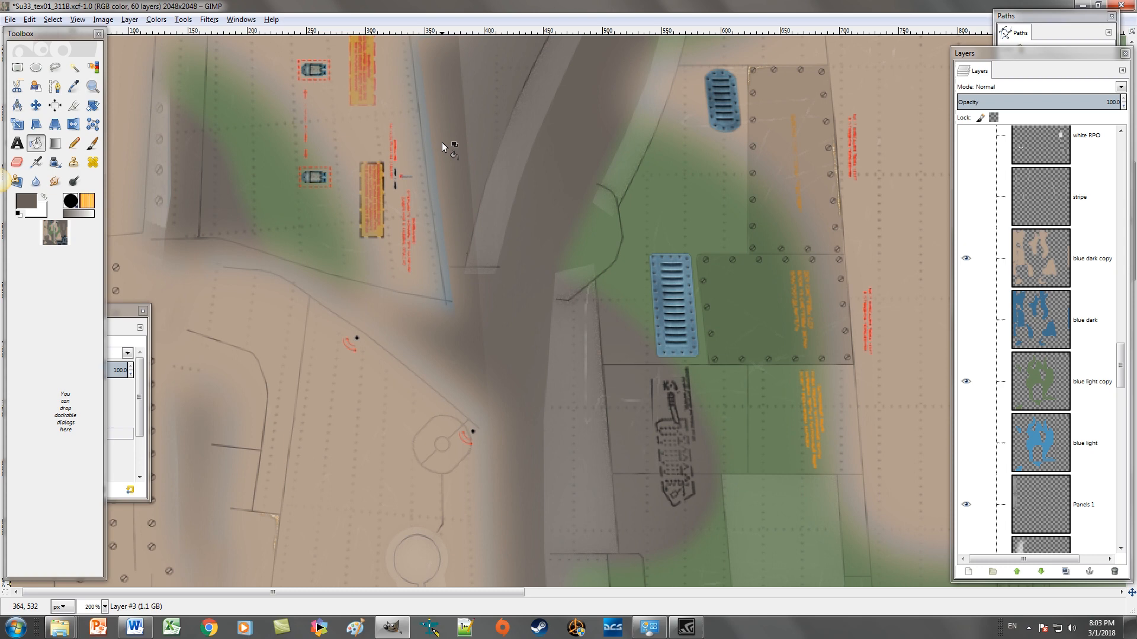
pyautogui.scroll(7, 428, 260)
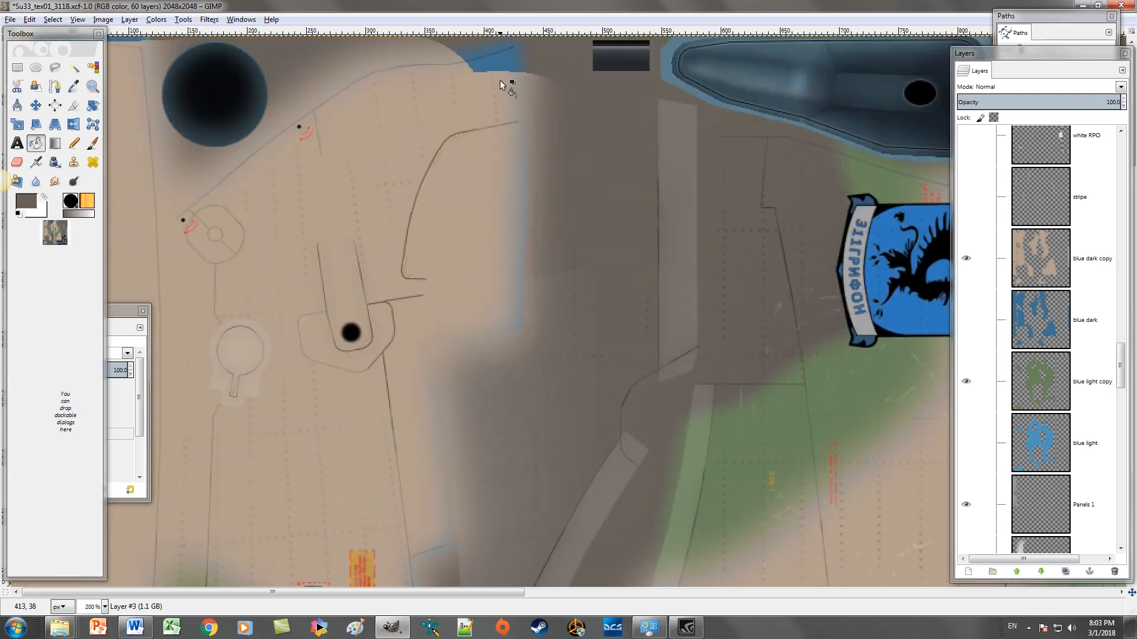
pyautogui.scroll(-6, 467, 375)
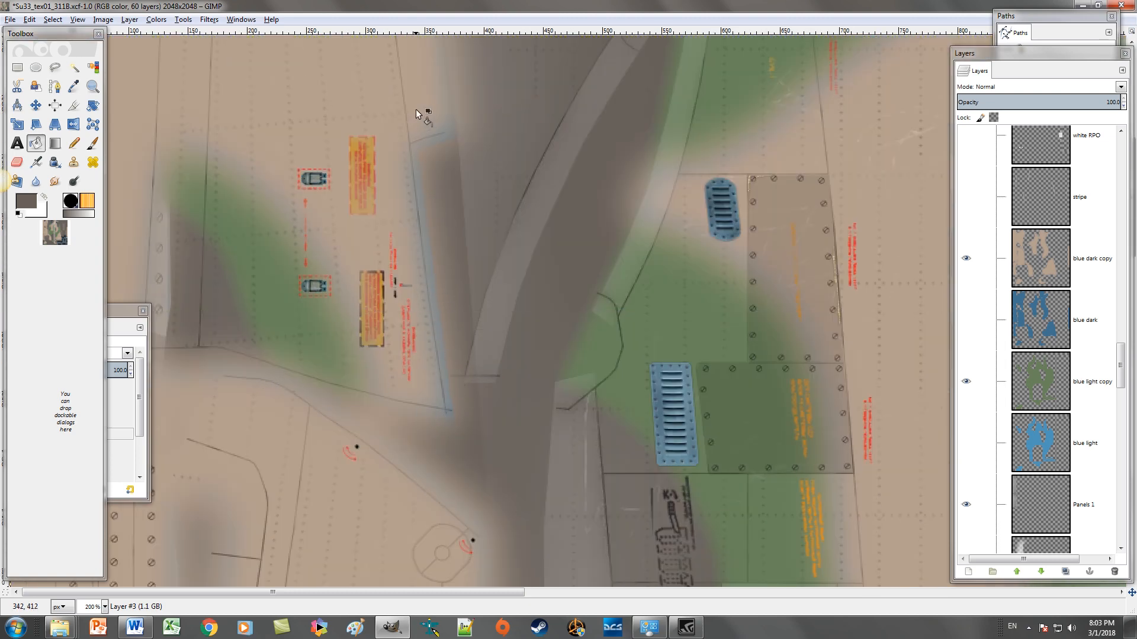
pyautogui.scroll(-4, 415, 109)
pyautogui.scroll(4, 416, 109)
pyautogui.scroll(6, 416, 109)
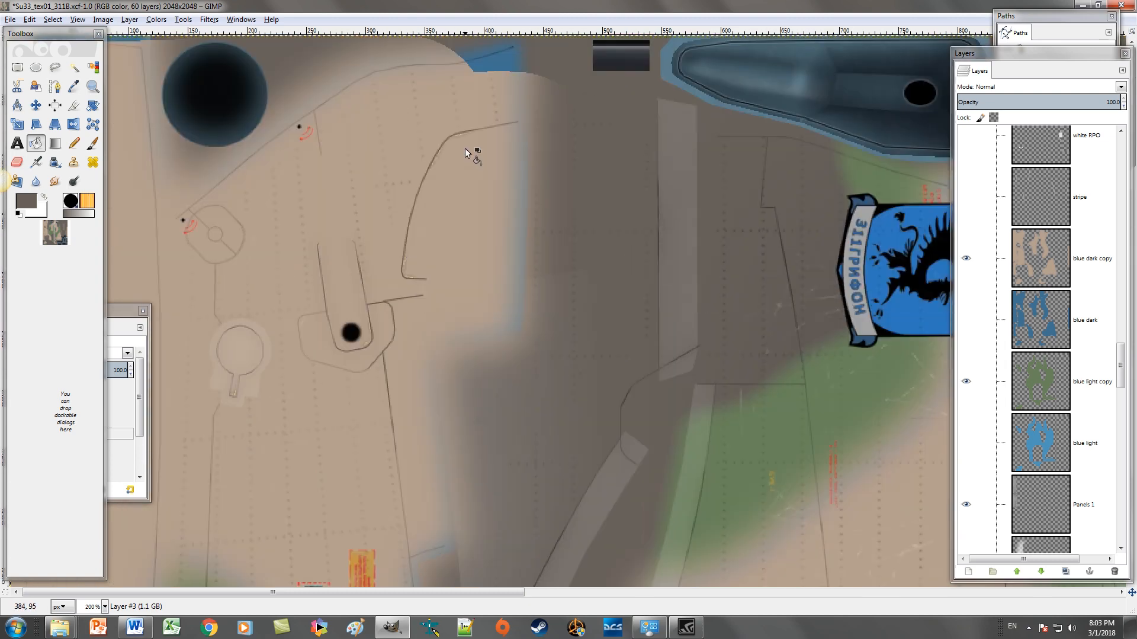
# Step: Hide the blue dark copy and blue light copy layers and return to a maximized 50% view of the texture
pyautogui.click(966, 260)
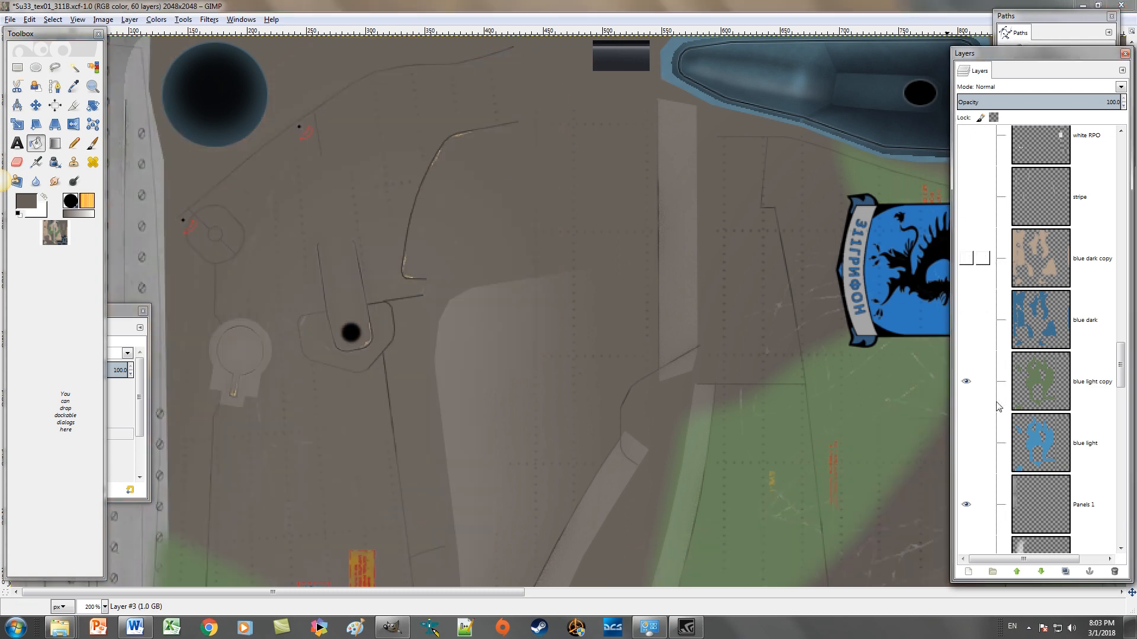
pyautogui.click(966, 382)
pyautogui.scroll(-5, 967, 385)
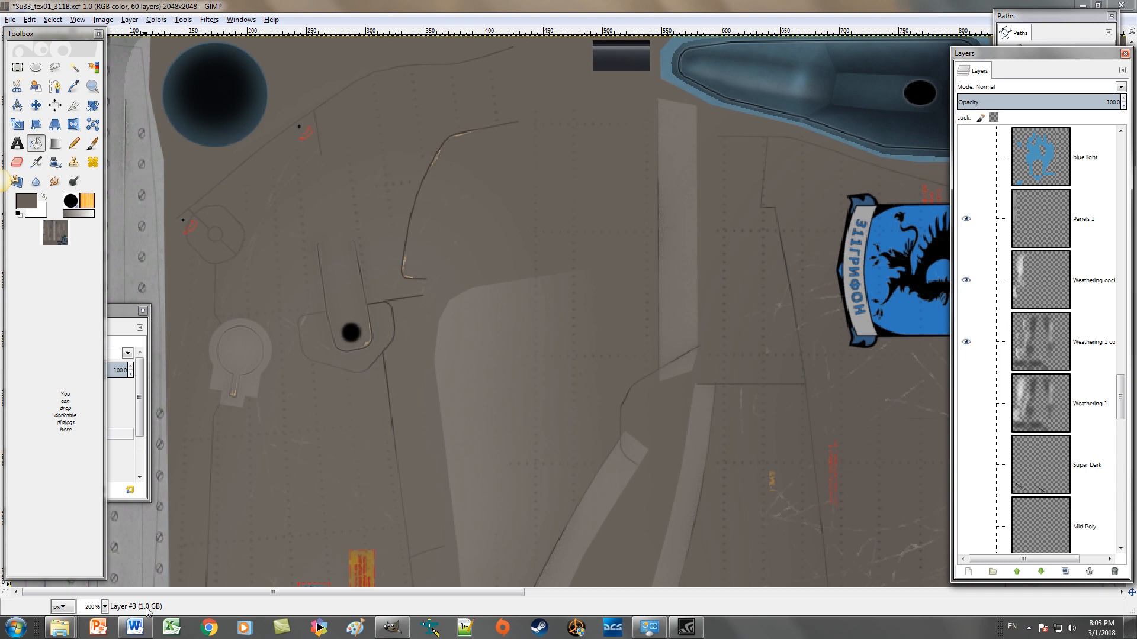
pyautogui.click(105, 607)
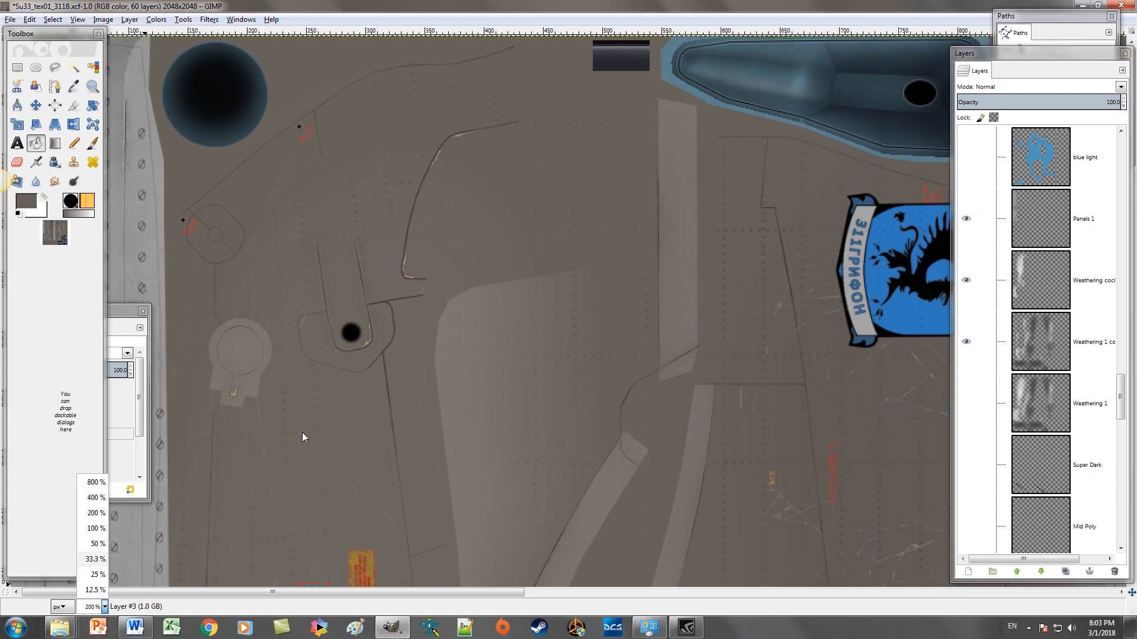
pyautogui.click(94, 543)
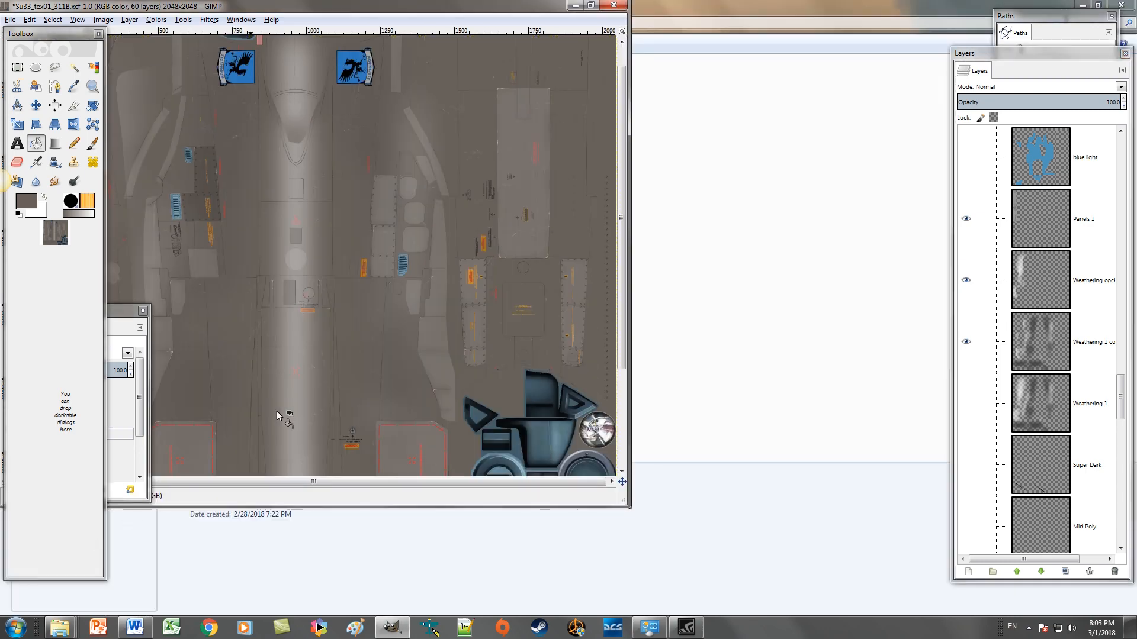
pyautogui.click(590, 5)
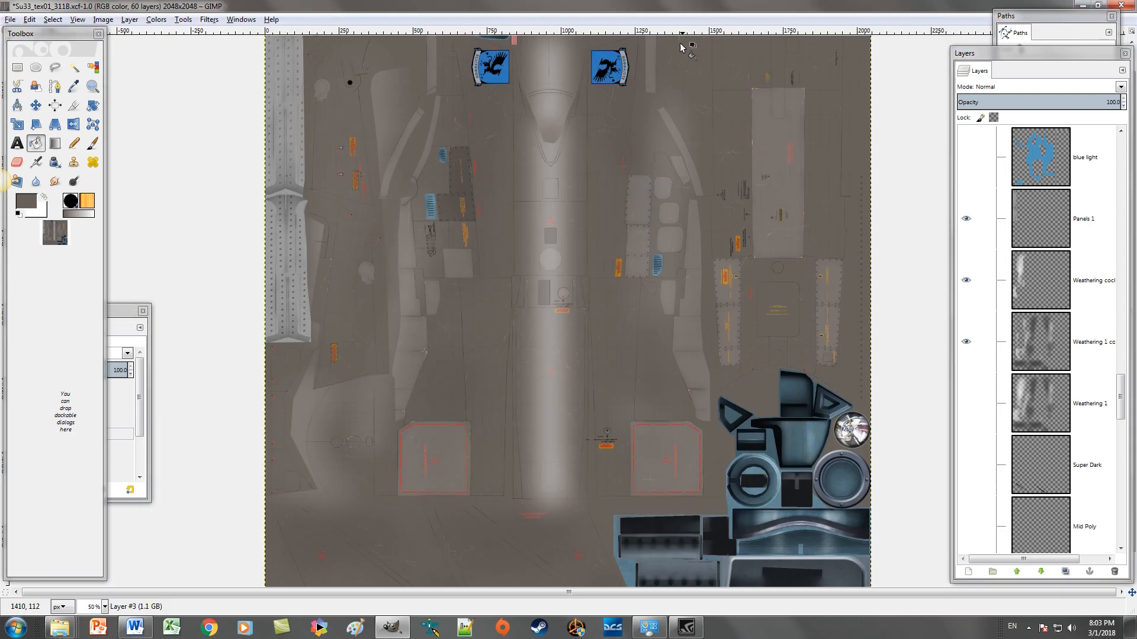
# Step: Show the blue light copy layer, select the whole image, and delete the green camouflage from that layer
pyautogui.scroll(5, 1088, 301)
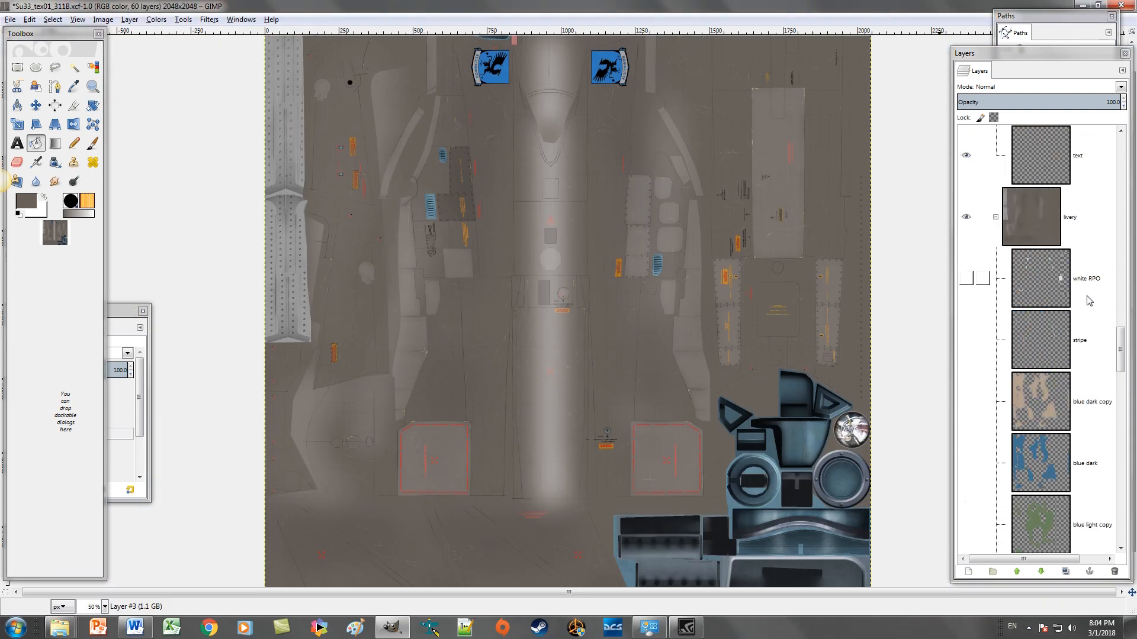
pyautogui.click(966, 382)
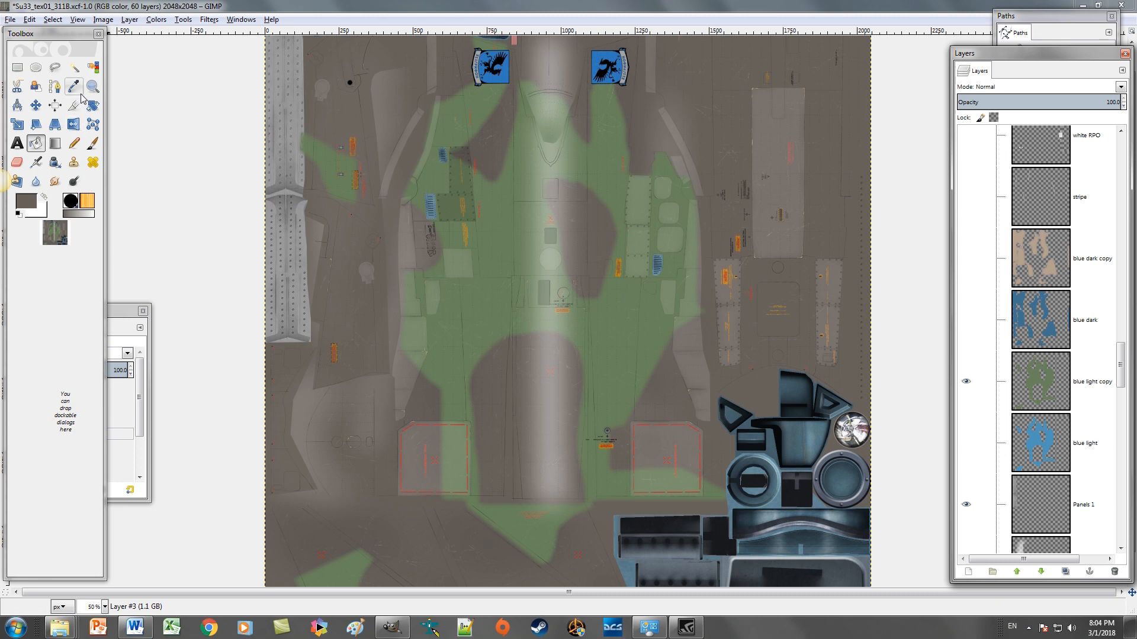
pyautogui.click(53, 22)
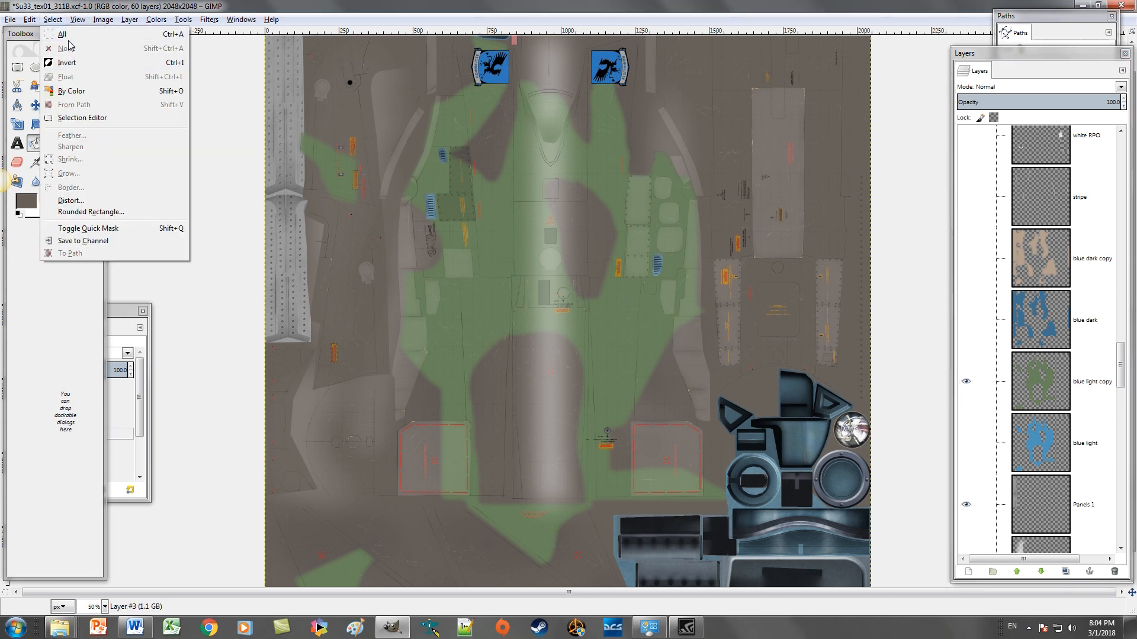
pyautogui.click(70, 45)
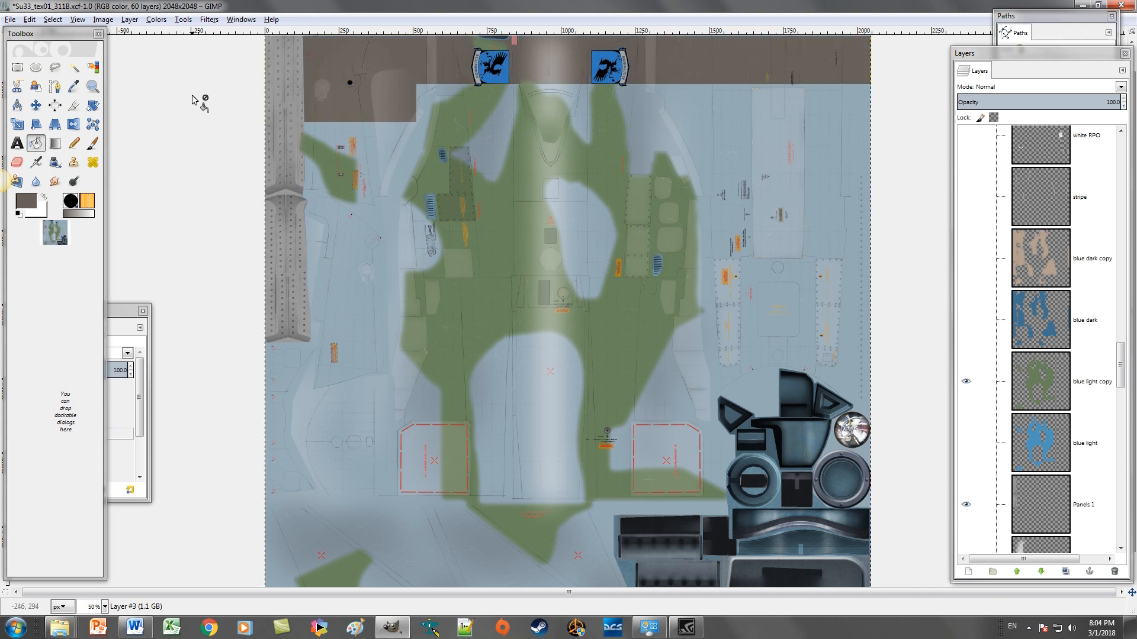
pyautogui.click(1093, 388)
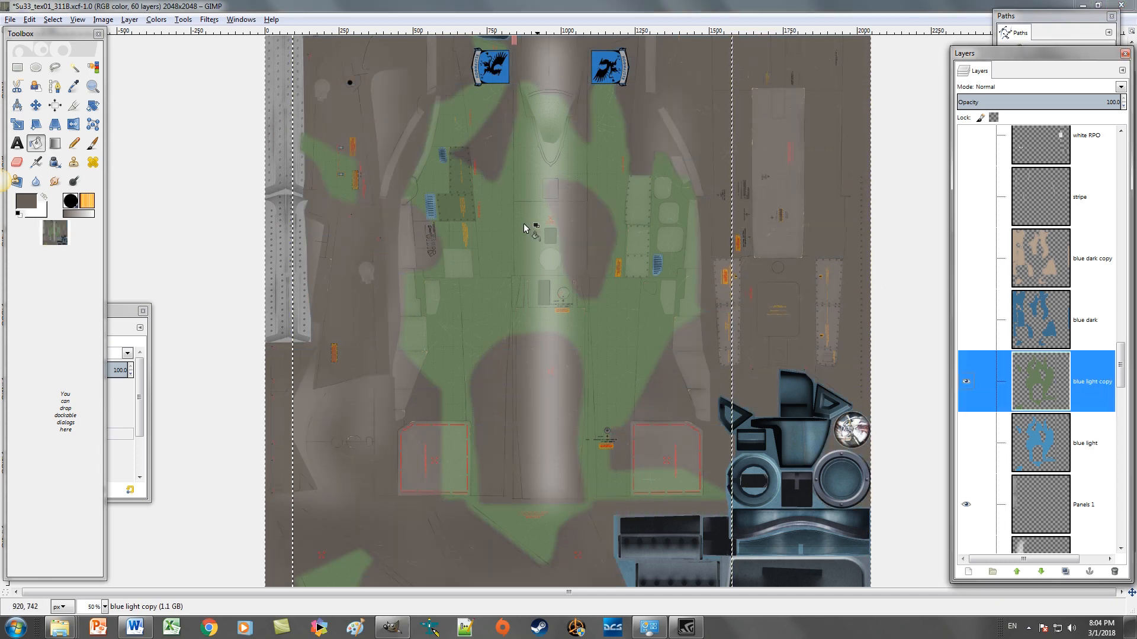
pyautogui.press('Delete')
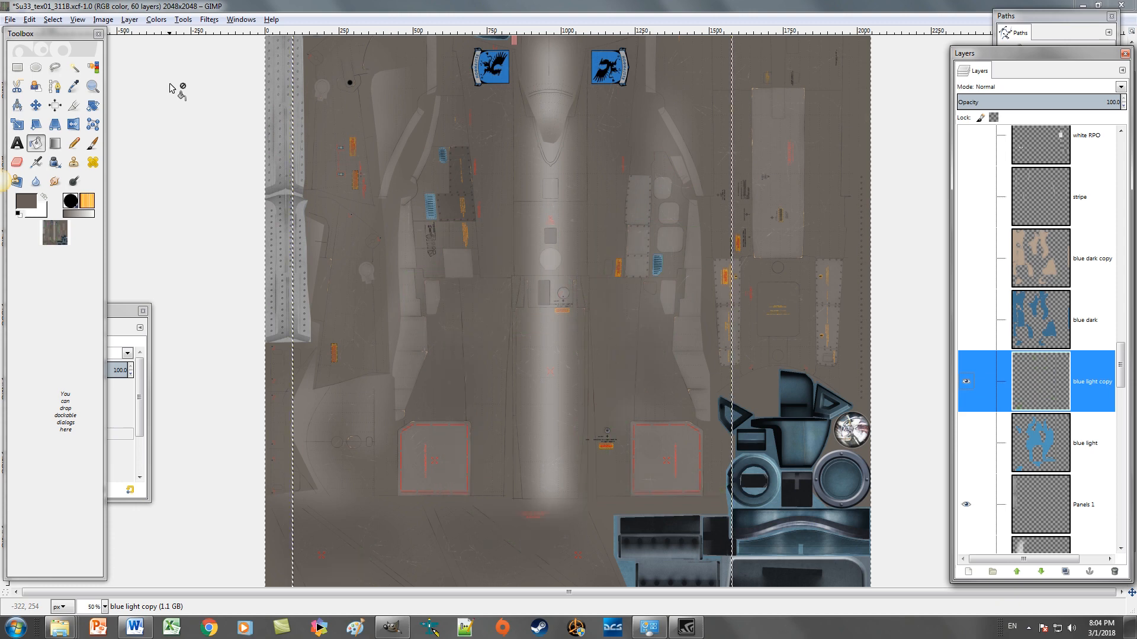
# Step: Switch to Free Select with feathered edges enabled and raise the feather radius to 42
pyautogui.click(56, 69)
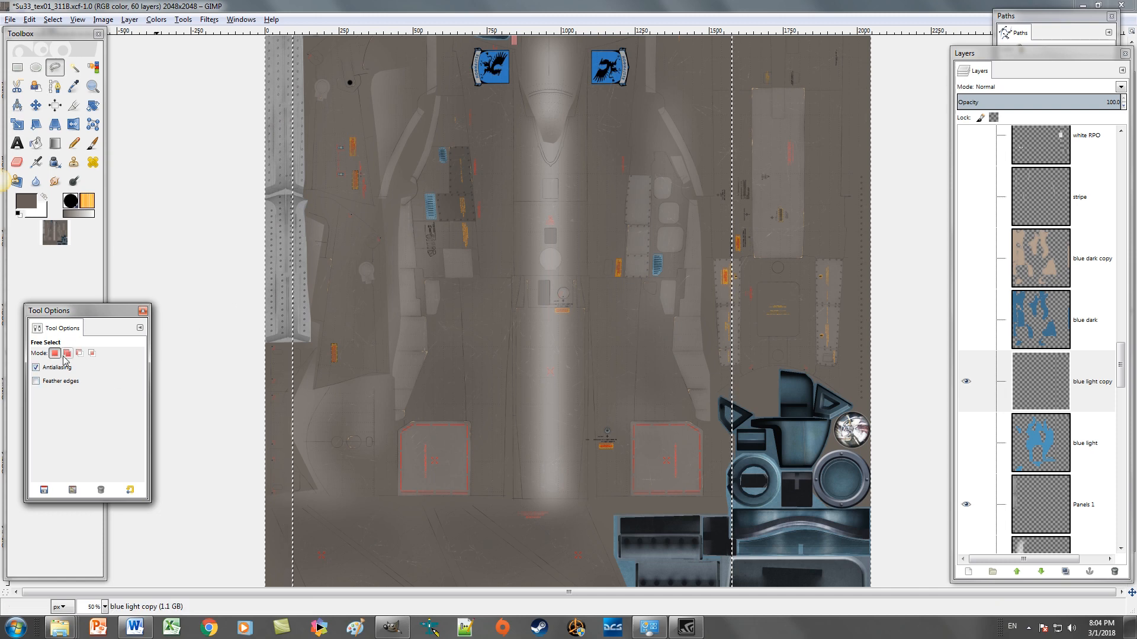
pyautogui.click(55, 69)
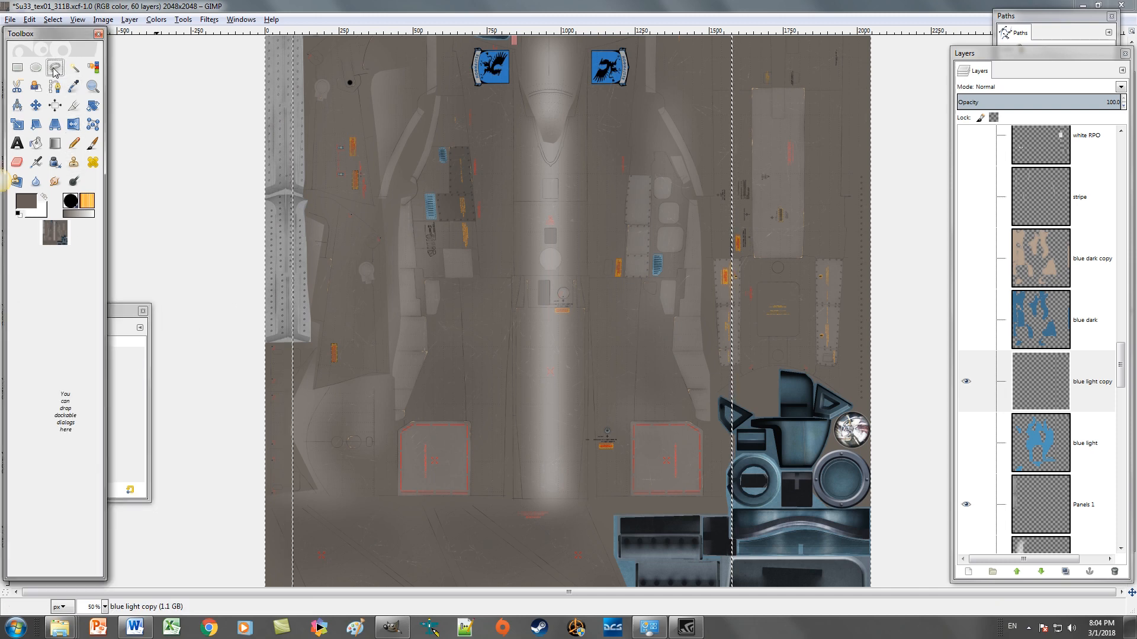
pyautogui.click(36, 382)
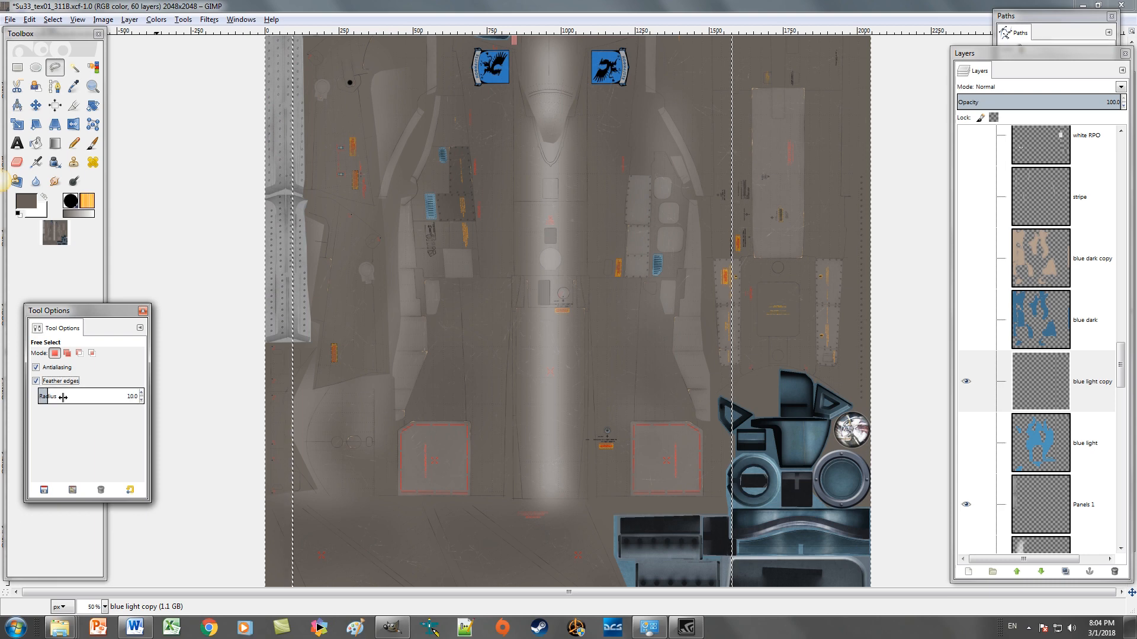
pyautogui.click(141, 394)
pyautogui.click(141, 394)
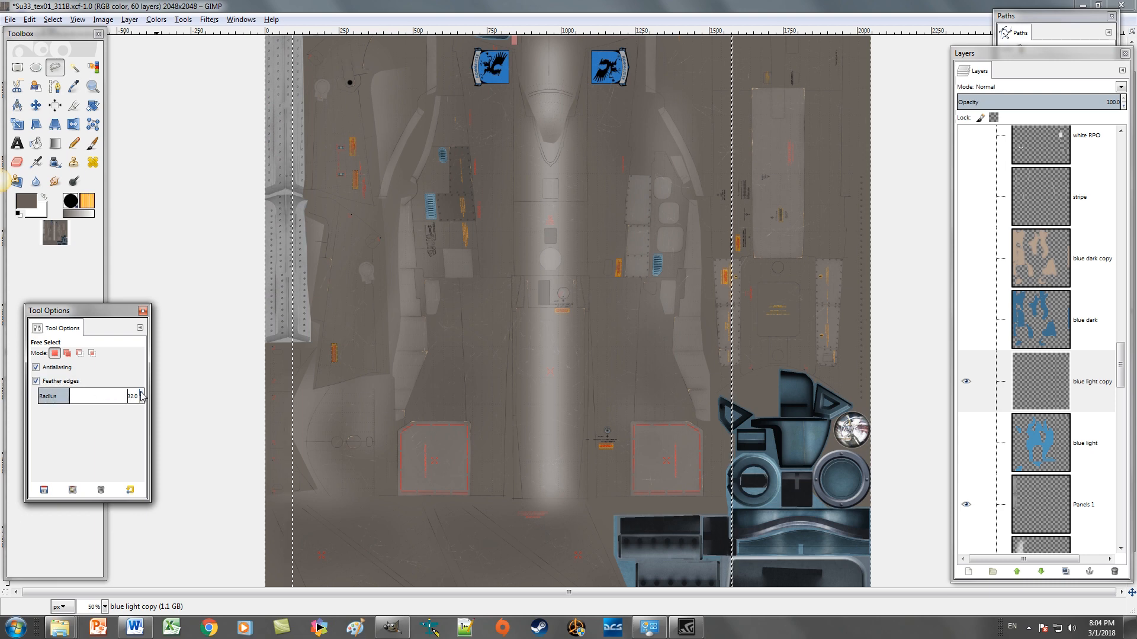
pyautogui.click(142, 395)
pyautogui.click(141, 395)
pyautogui.click(142, 394)
pyautogui.click(142, 395)
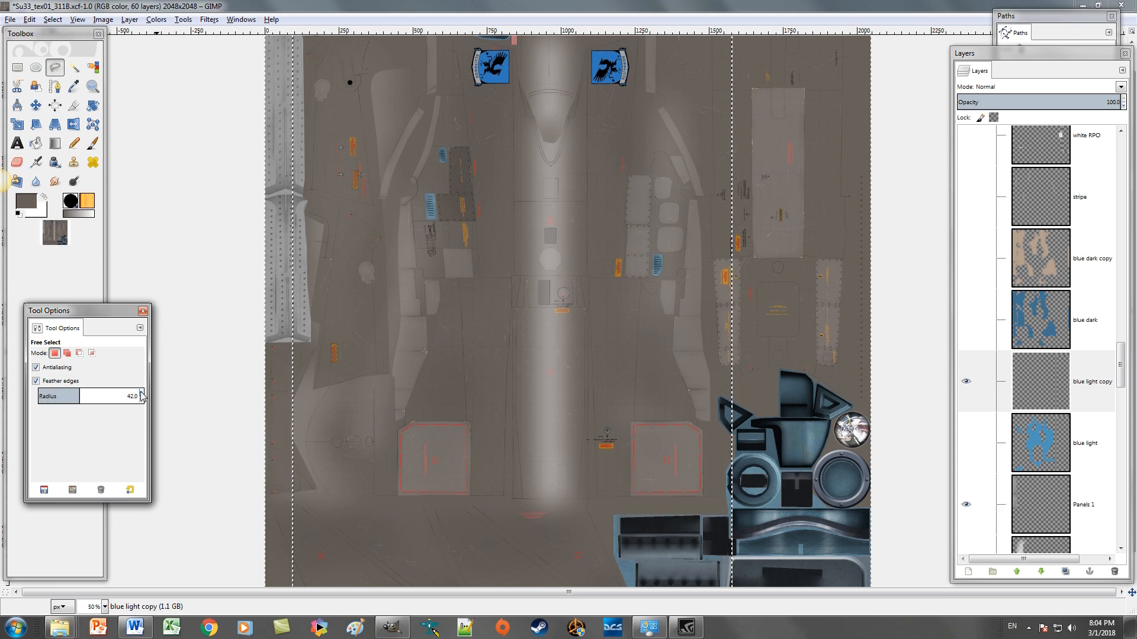
# Step: Set the feather radius to 50 and outline a curved camouflage patch from the lower-left fuselage across to the centre spine with Free Select
pyautogui.click(142, 395)
pyautogui.click(141, 395)
pyautogui.click(142, 394)
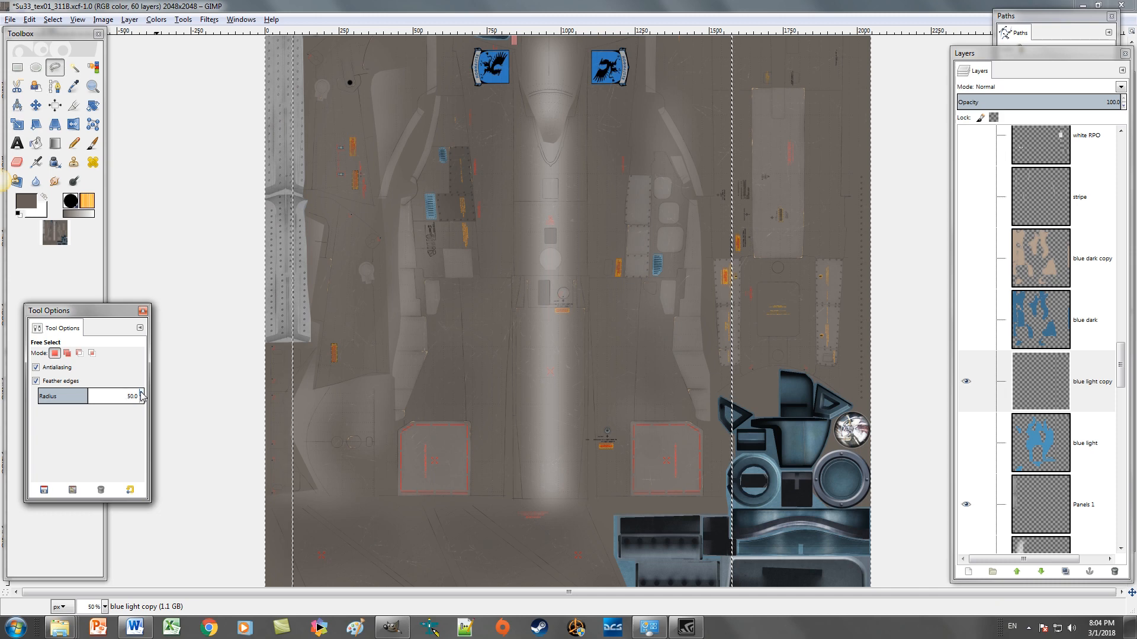
pyautogui.click(415, 412)
pyautogui.click(419, 386)
pyautogui.click(426, 377)
pyautogui.click(432, 369)
pyautogui.click(437, 362)
pyautogui.click(442, 352)
pyautogui.moveTo(449, 331); pyautogui.dragTo(476, 327)
pyautogui.click(482, 336)
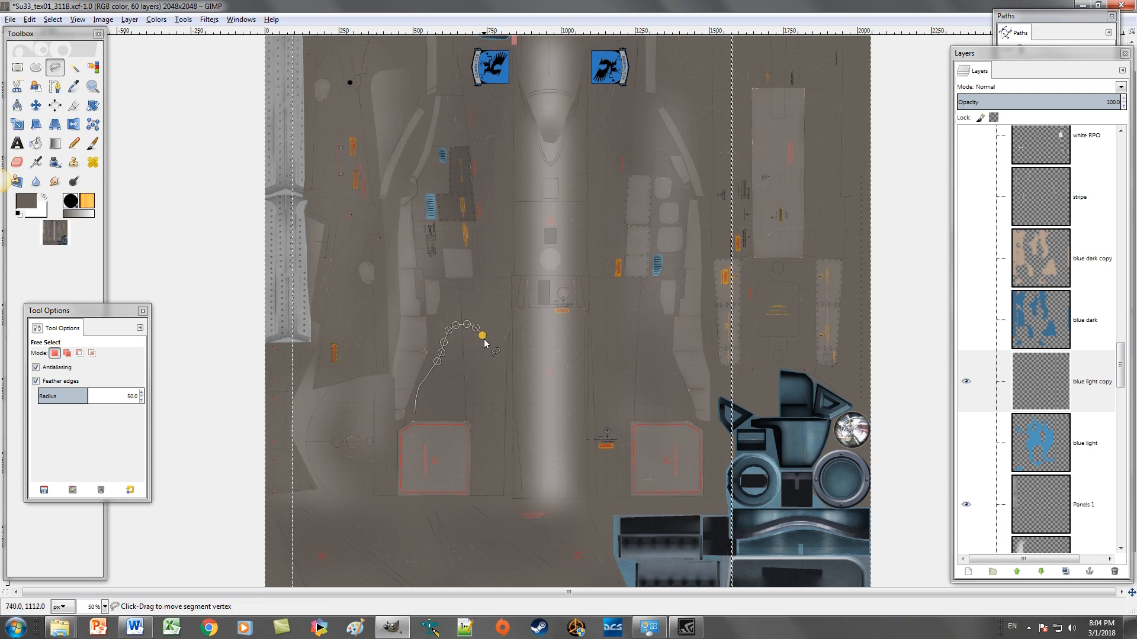
pyautogui.click(485, 344)
pyautogui.click(486, 354)
pyautogui.click(485, 368)
pyautogui.click(522, 392)
pyautogui.click(553, 388)
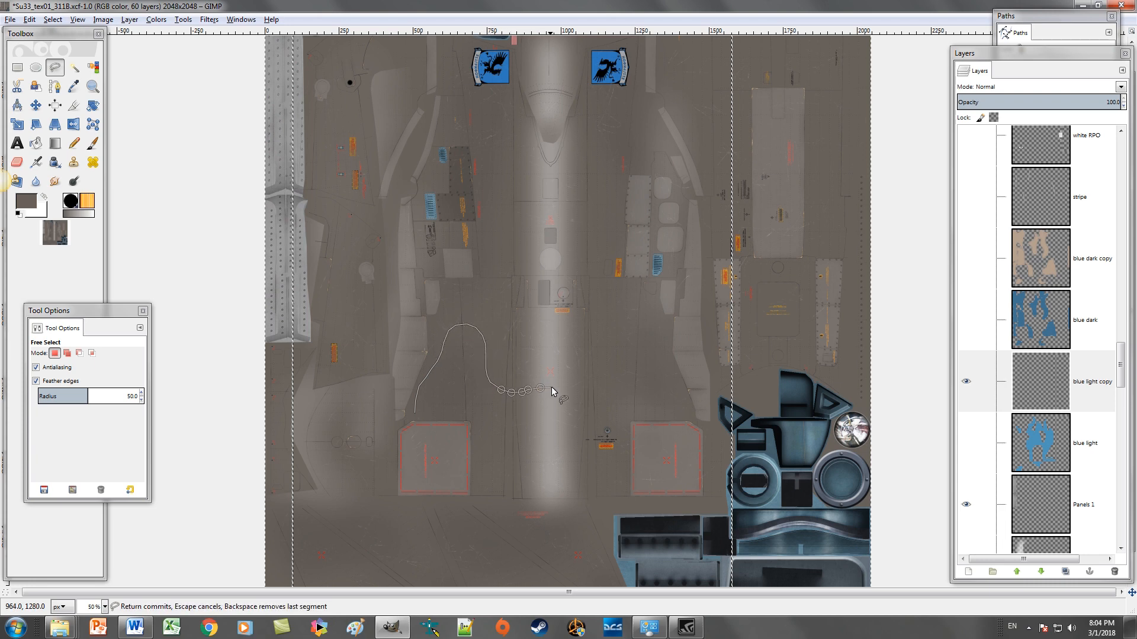
pyautogui.click(565, 402)
pyautogui.click(565, 418)
pyautogui.click(564, 435)
pyautogui.click(531, 477)
pyautogui.click(525, 485)
pyautogui.click(515, 492)
pyautogui.click(478, 494)
pyautogui.click(457, 486)
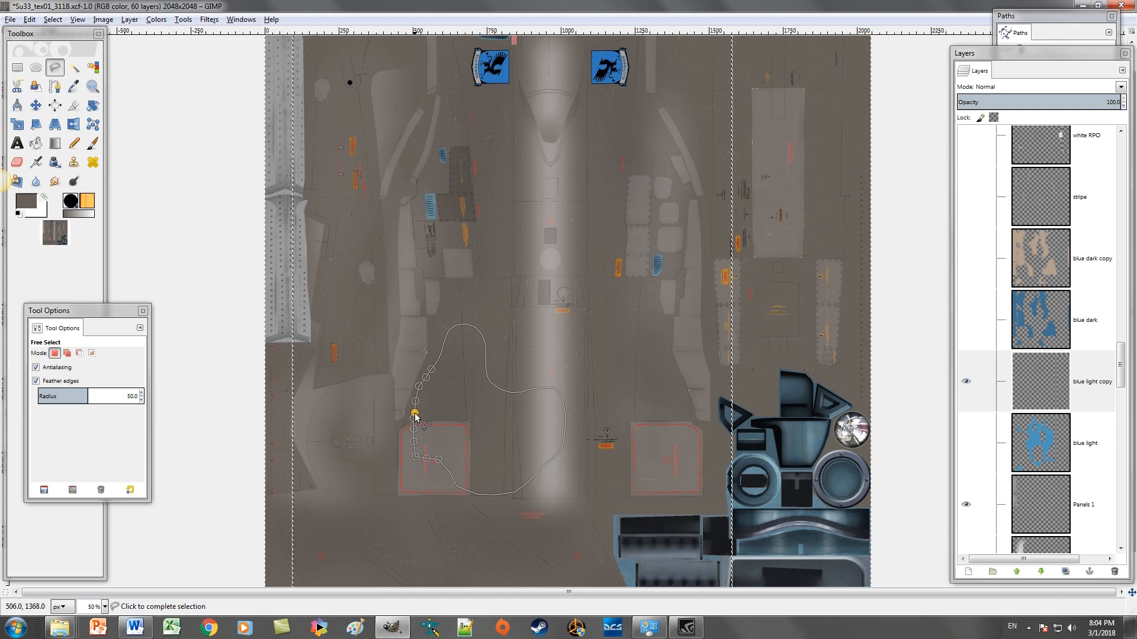
pyautogui.press('Return')
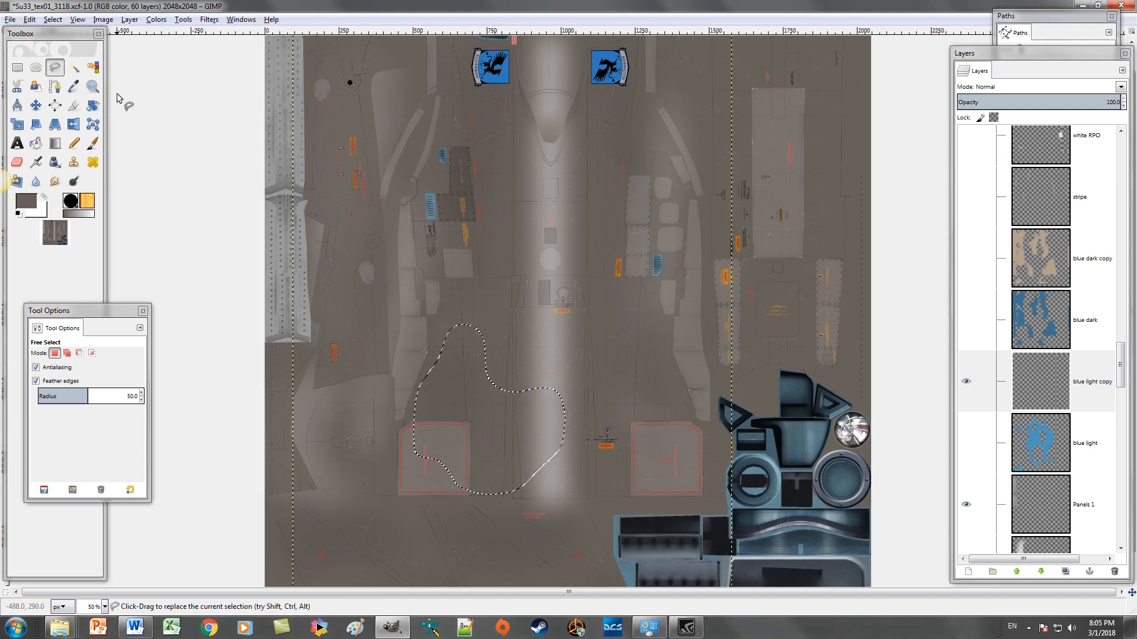
# Step: Add a second irregular patch to the selection, running from right of the centre spine down to the lower-right fuselage edge
pyautogui.click(68, 353)
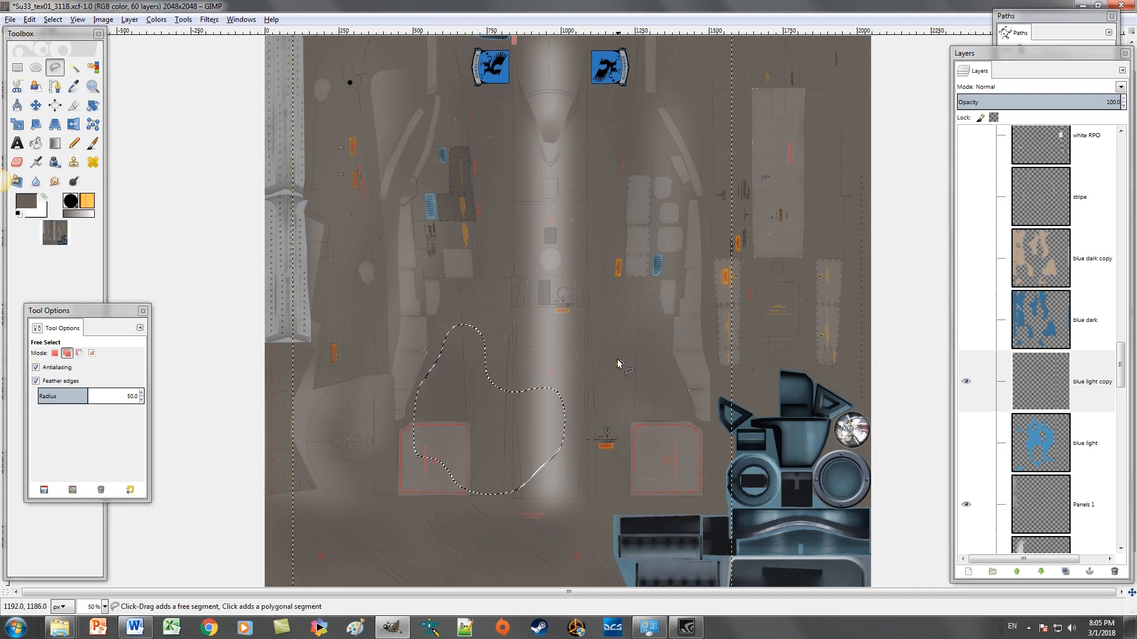
pyautogui.moveTo(620, 364)
pyautogui.mouseDown()
pyautogui.moveTo(584, 346)
pyautogui.moveTo(576, 320)
pyautogui.moveTo(596, 196)
pyautogui.moveTo(623, 211)
pyautogui.moveTo(647, 275)
pyautogui.moveTo(699, 305)
pyautogui.moveTo(713, 392)
pyautogui.mouseUp()
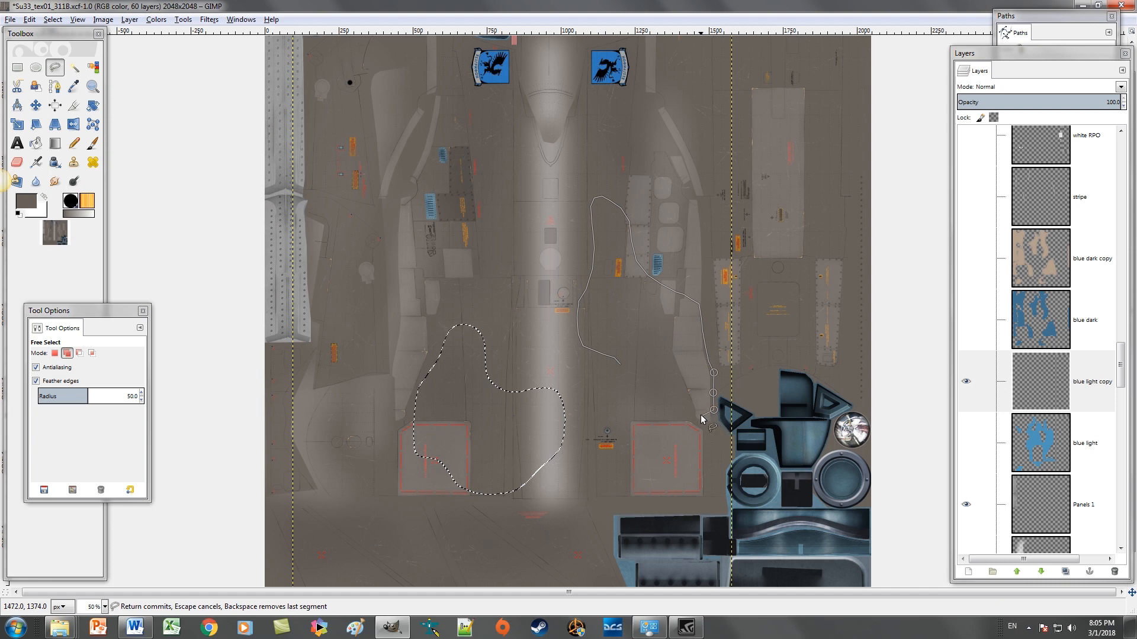
pyautogui.click(700, 415)
pyautogui.moveTo(656, 389)
pyautogui.mouseDown()
pyautogui.moveTo(617, 392)
pyautogui.moveTo(620, 365)
pyautogui.mouseUp()
pyautogui.click(620, 365)
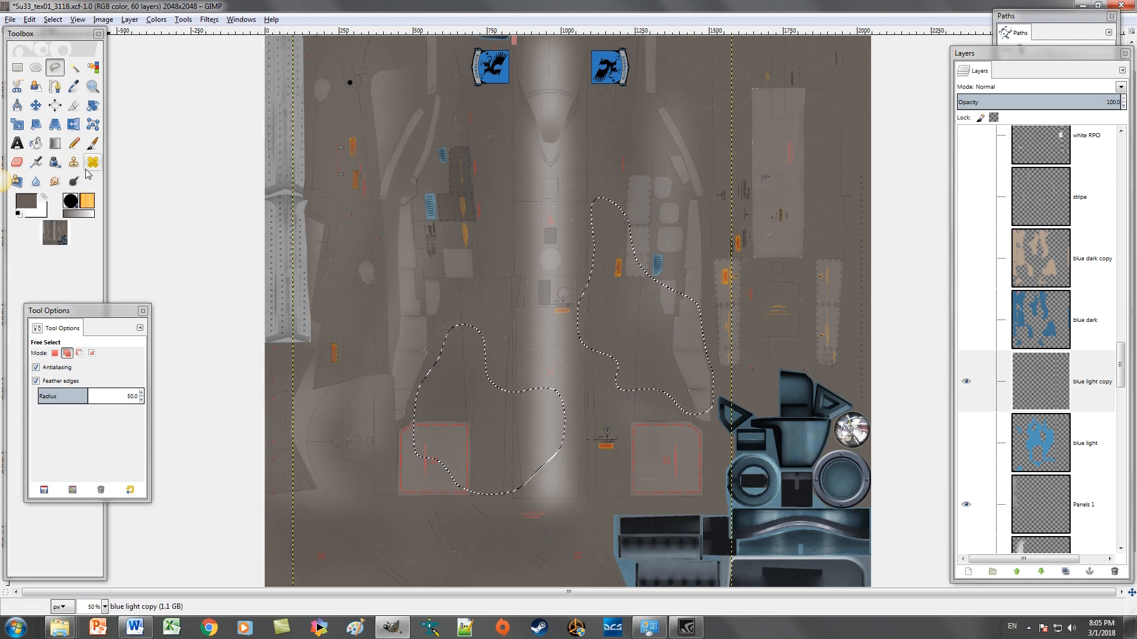
# Step: Choose the saved camouflage green as foreground colour, paint both selected patches with the Pencil on blue light copy, and clear the selection
pyautogui.click(27, 203)
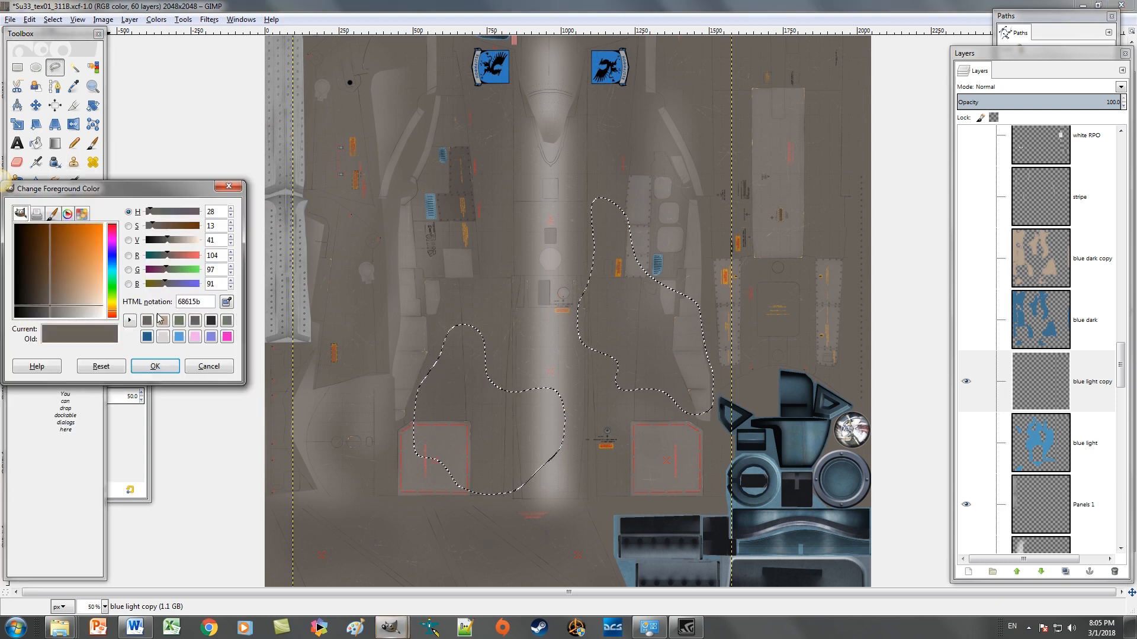
pyautogui.click(179, 321)
pyautogui.click(155, 366)
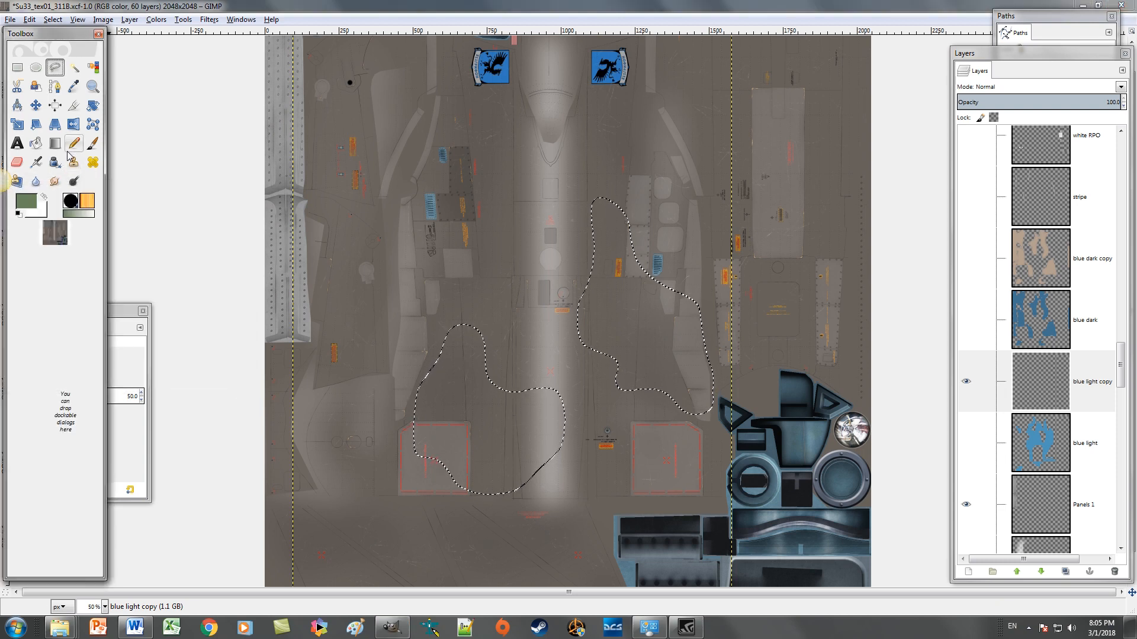
pyautogui.press('n')
pyautogui.moveTo(448, 336)
pyautogui.mouseDown()
pyautogui.moveTo(440, 383)
pyautogui.moveTo(483, 380)
pyautogui.moveTo(492, 395)
pyautogui.moveTo(574, 405)
pyautogui.moveTo(394, 473)
pyautogui.moveTo(527, 491)
pyautogui.mouseUp()
pyautogui.moveTo(595, 365)
pyautogui.mouseDown()
pyautogui.moveTo(667, 243)
pyautogui.moveTo(608, 220)
pyautogui.mouseUp()
pyautogui.moveTo(545, 247)
pyautogui.mouseDown()
pyautogui.moveTo(642, 315)
pyautogui.moveTo(725, 336)
pyautogui.moveTo(491, 362)
pyautogui.moveTo(641, 411)
pyautogui.mouseUp()
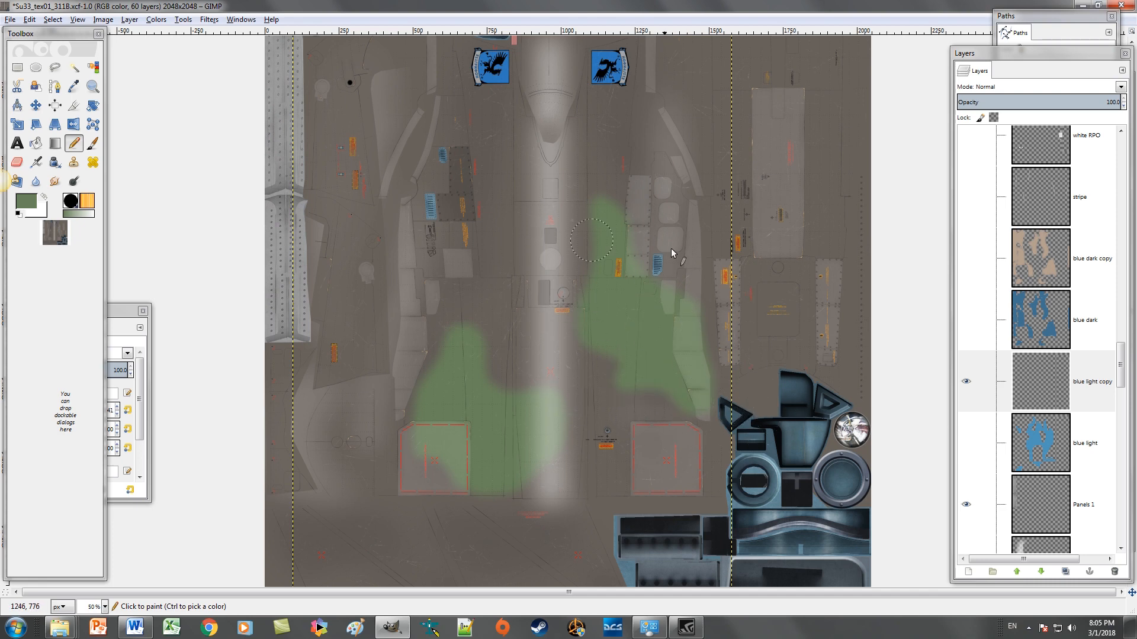
pyautogui.hotkey('ctrl', 'shift', 'a')
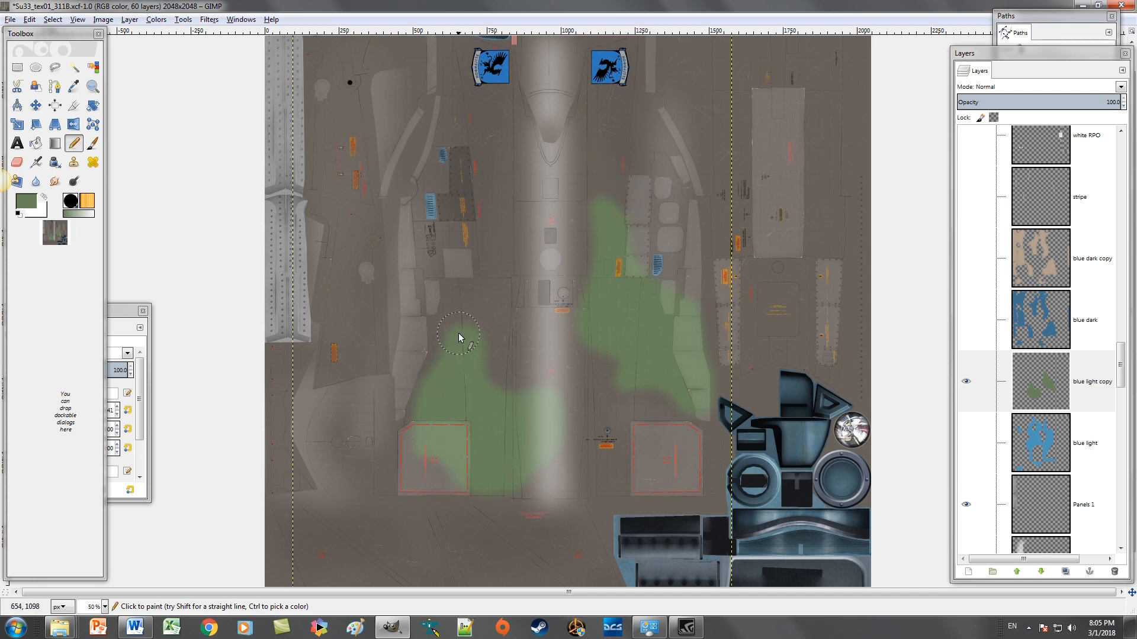
# Step: Show the blue dark copy layer and delete the tan camouflage from it
pyautogui.click(1089, 265)
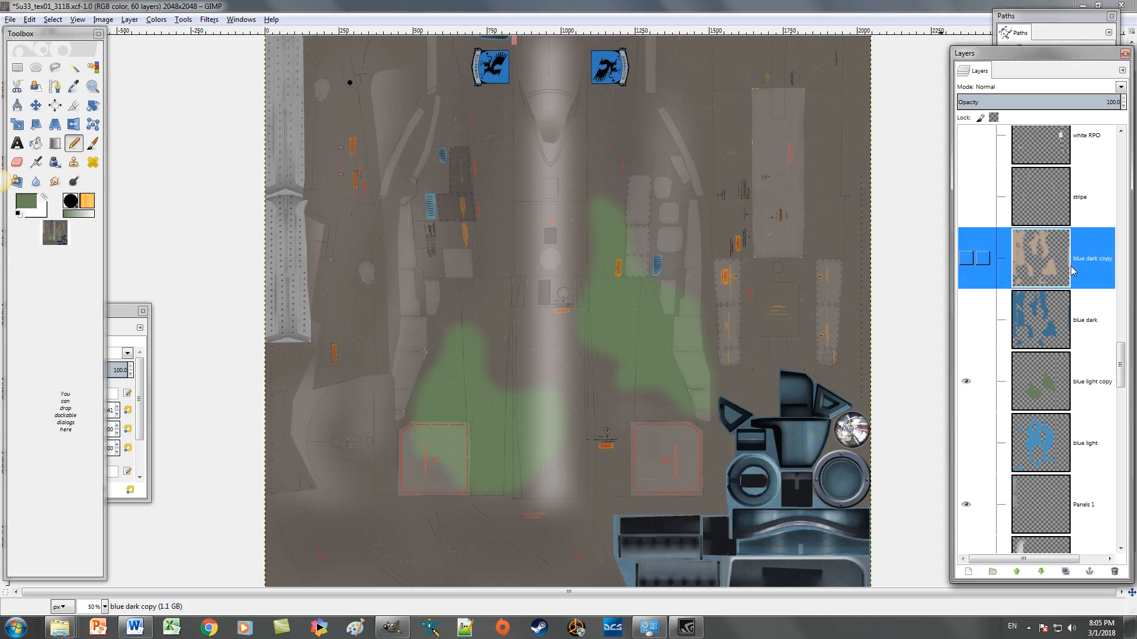
pyautogui.click(966, 258)
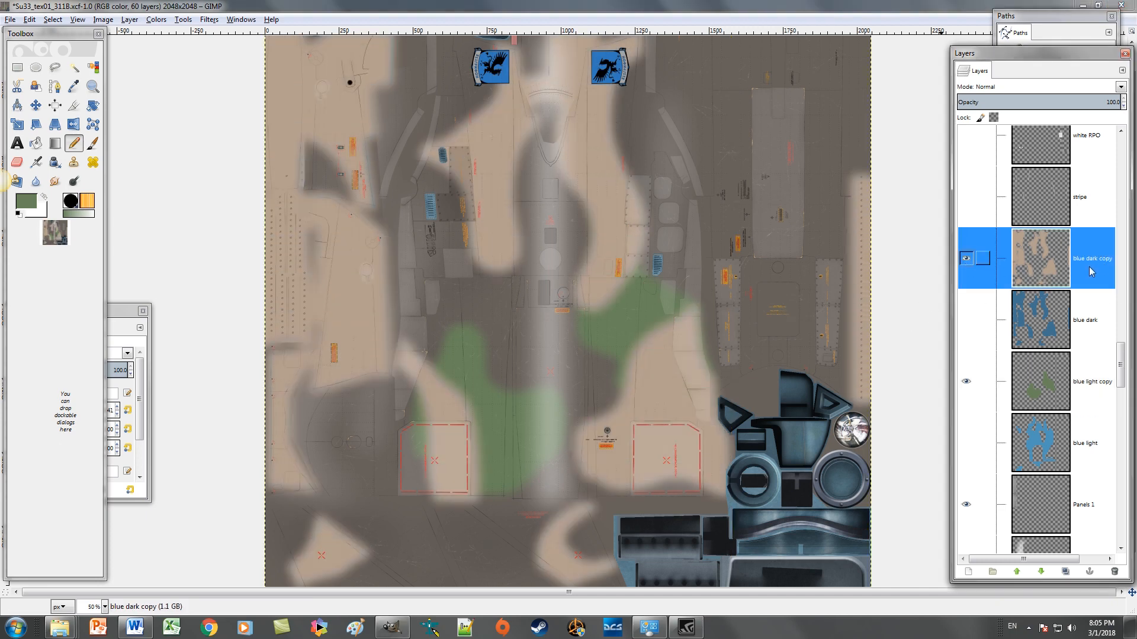
pyautogui.press('Delete')
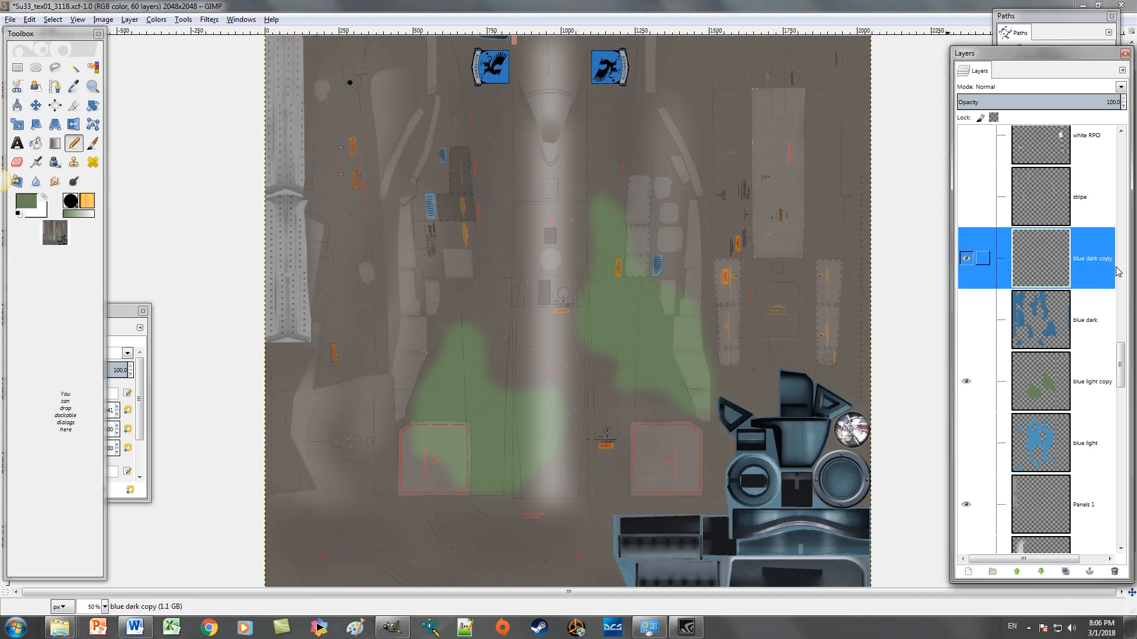
# Step: Outline a large Free Select patch across the upper fuselage, overlapping the tops of both green areas
pyautogui.click(54, 67)
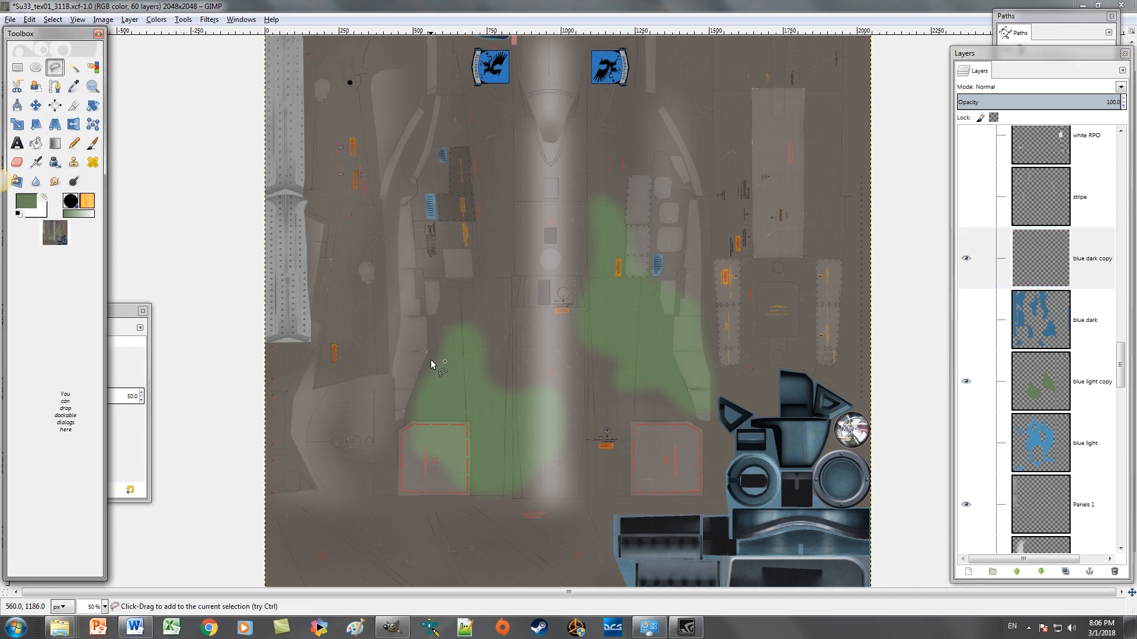
pyautogui.click(398, 341)
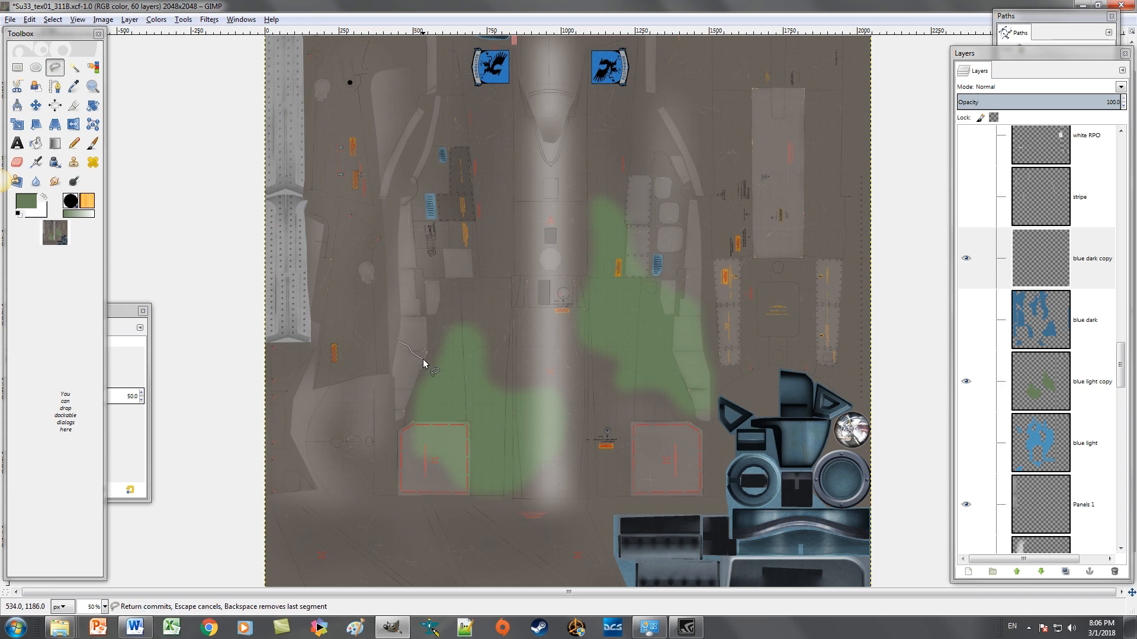
pyautogui.moveTo(478, 345)
pyautogui.mouseDown()
pyautogui.moveTo(492, 304)
pyautogui.moveTo(520, 289)
pyautogui.mouseUp()
pyautogui.click(578, 223)
pyautogui.click(588, 220)
pyautogui.click(596, 219)
pyautogui.moveTo(492, 117)
pyautogui.mouseDown()
pyautogui.moveTo(420, 152)
pyautogui.moveTo(389, 220)
pyautogui.mouseUp()
pyautogui.click(399, 343)
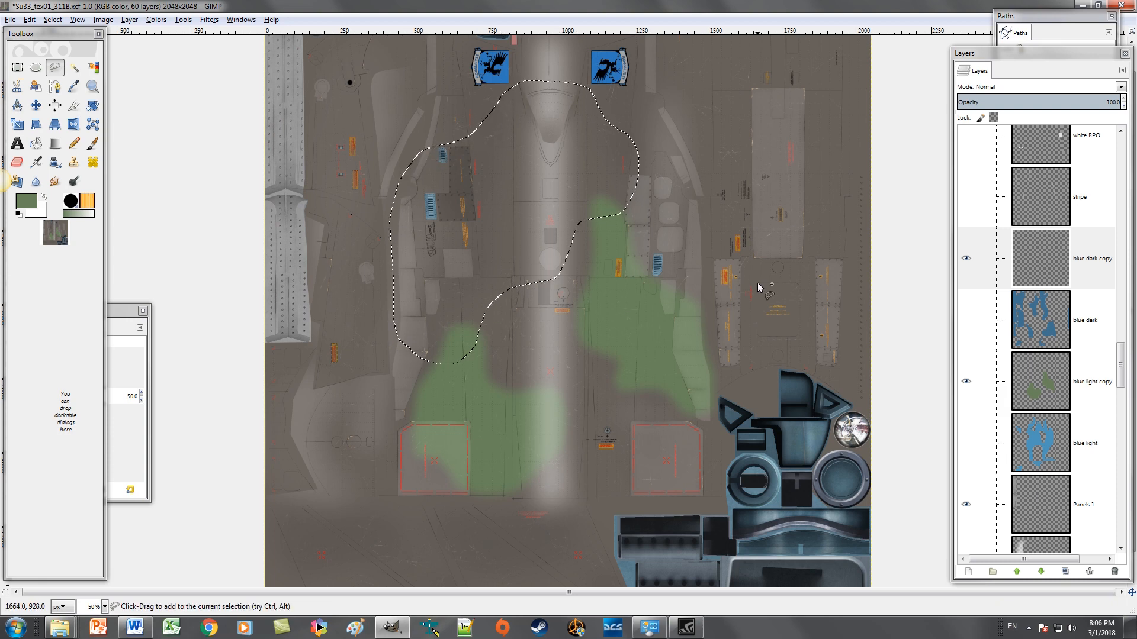
# Step: Set the foreground colour to tan b5a08e, paint the selected patch with the Pencil on blue dark copy, and clear the selection
pyautogui.click(121, 325)
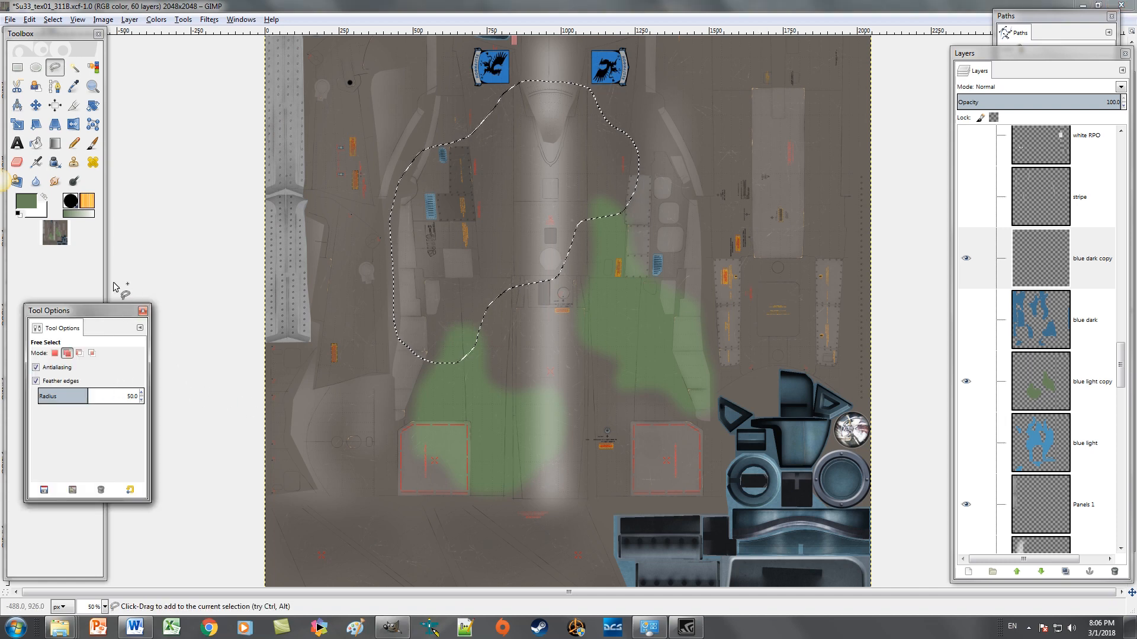
pyautogui.click(25, 201)
pyautogui.click(179, 320)
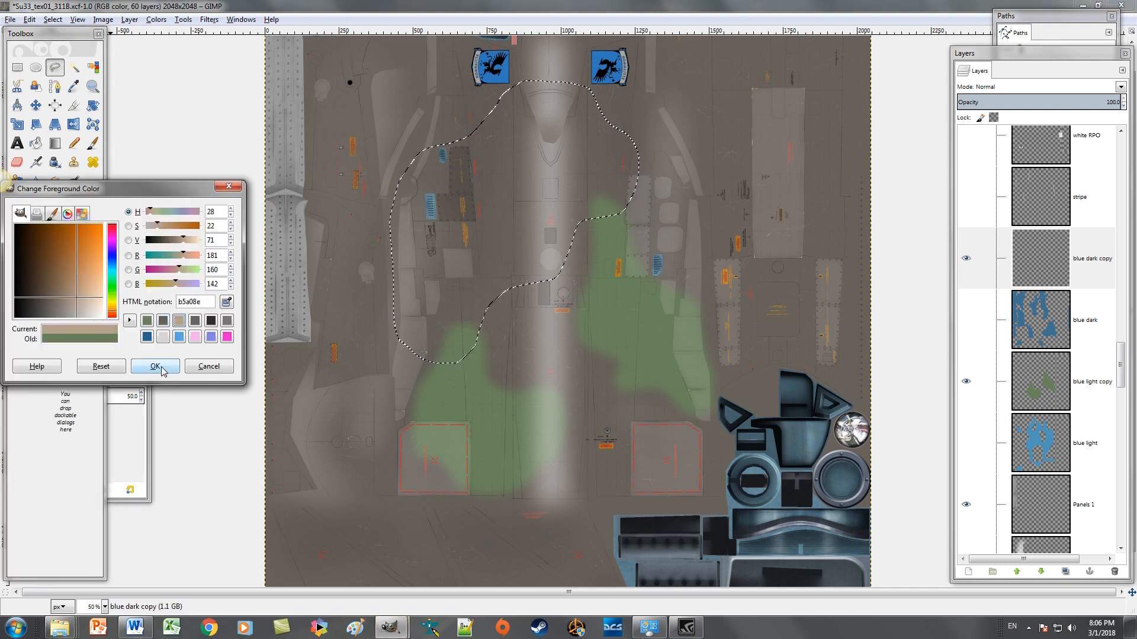
pyautogui.click(155, 366)
pyautogui.press('n')
pyautogui.click(1091, 259)
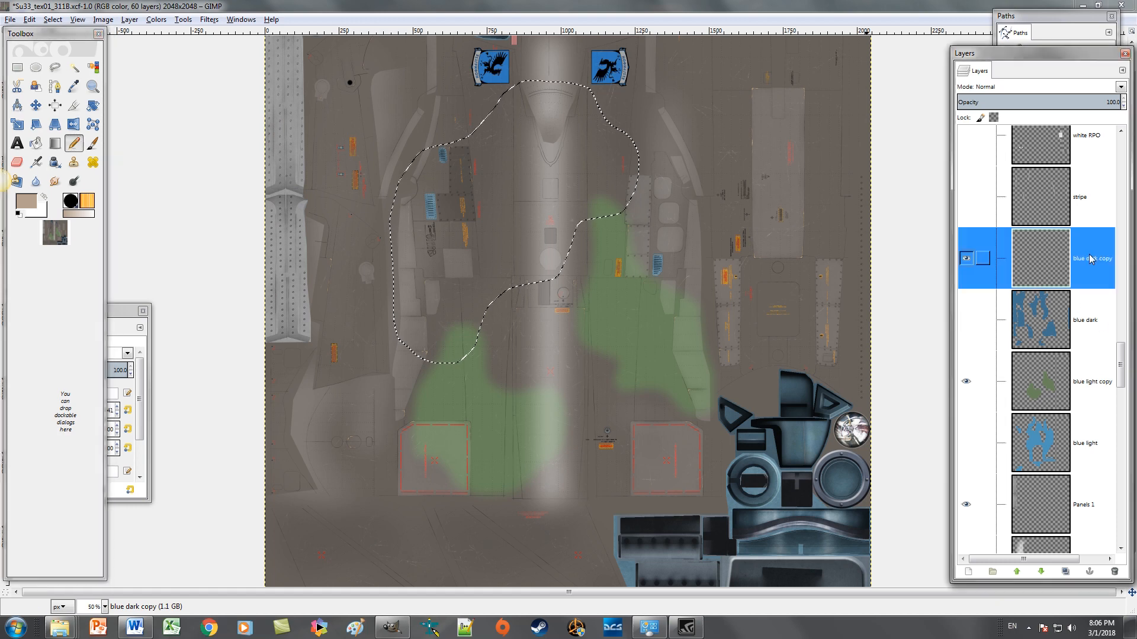
pyautogui.moveTo(511, 223)
pyautogui.mouseDown()
pyautogui.moveTo(464, 243)
pyautogui.moveTo(436, 286)
pyautogui.moveTo(457, 346)
pyautogui.moveTo(442, 355)
pyautogui.mouseUp()
pyautogui.moveTo(603, 215)
pyautogui.mouseDown()
pyautogui.moveTo(417, 231)
pyautogui.moveTo(613, 122)
pyautogui.moveTo(452, 93)
pyautogui.moveTo(531, 104)
pyautogui.moveTo(480, 183)
pyautogui.mouseUp()
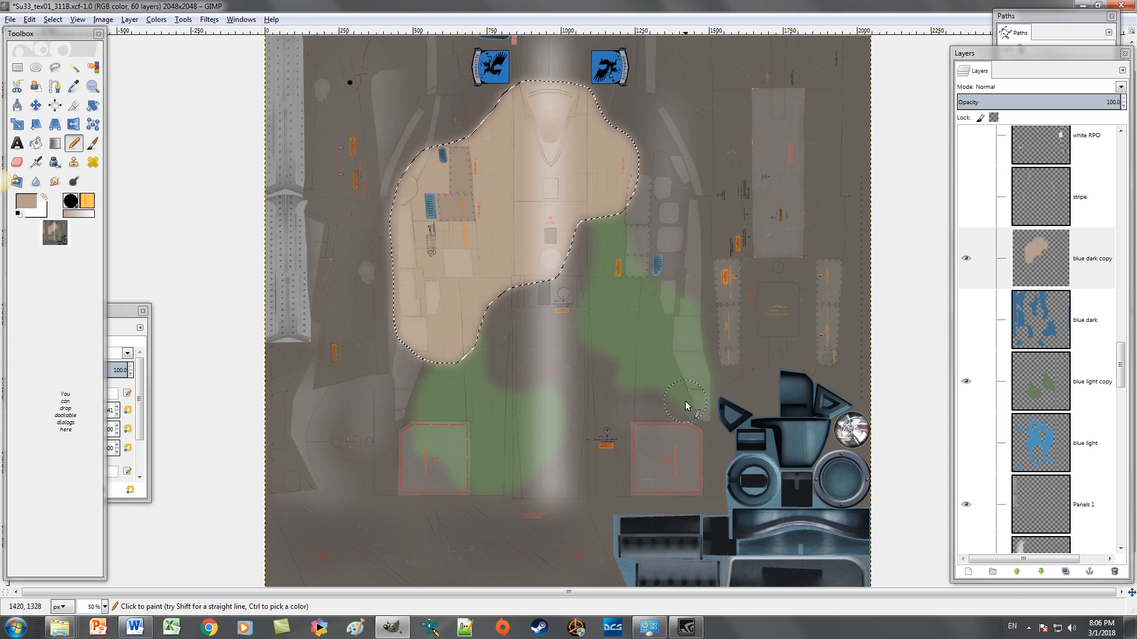
pyautogui.hotkey('ctrl', 'shift', 'a')
pyautogui.hotkey('ctrl', 'f')
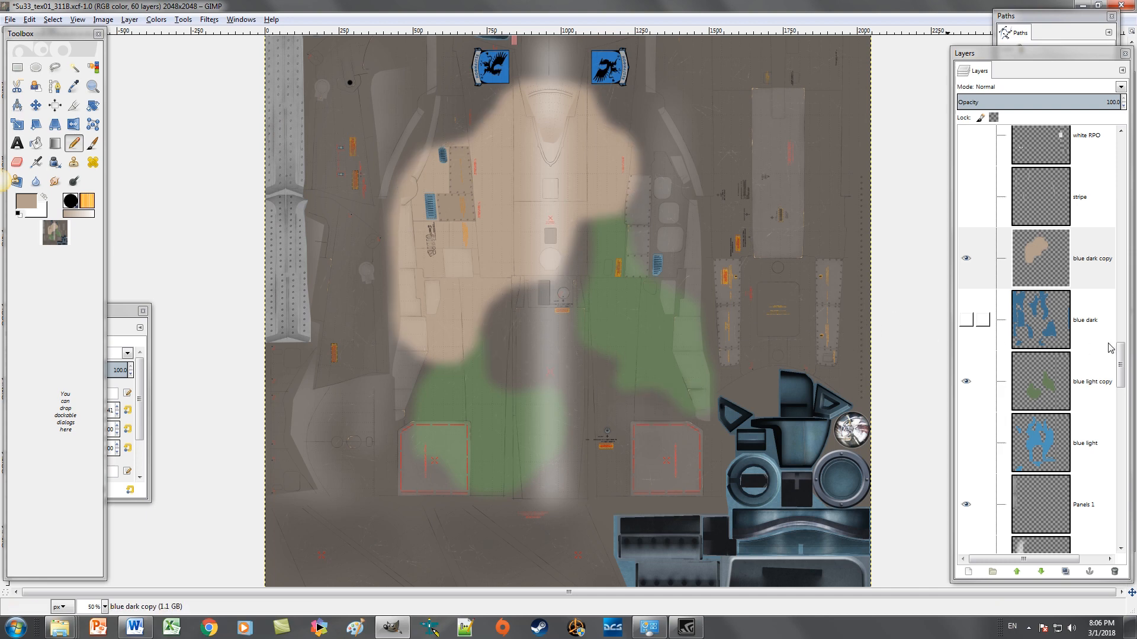
# Step: Move the blue dark copy layer directly below blue light copy so the green patches overlap the tan
pyautogui.moveTo(1087, 263); pyautogui.dragTo(1079, 408)
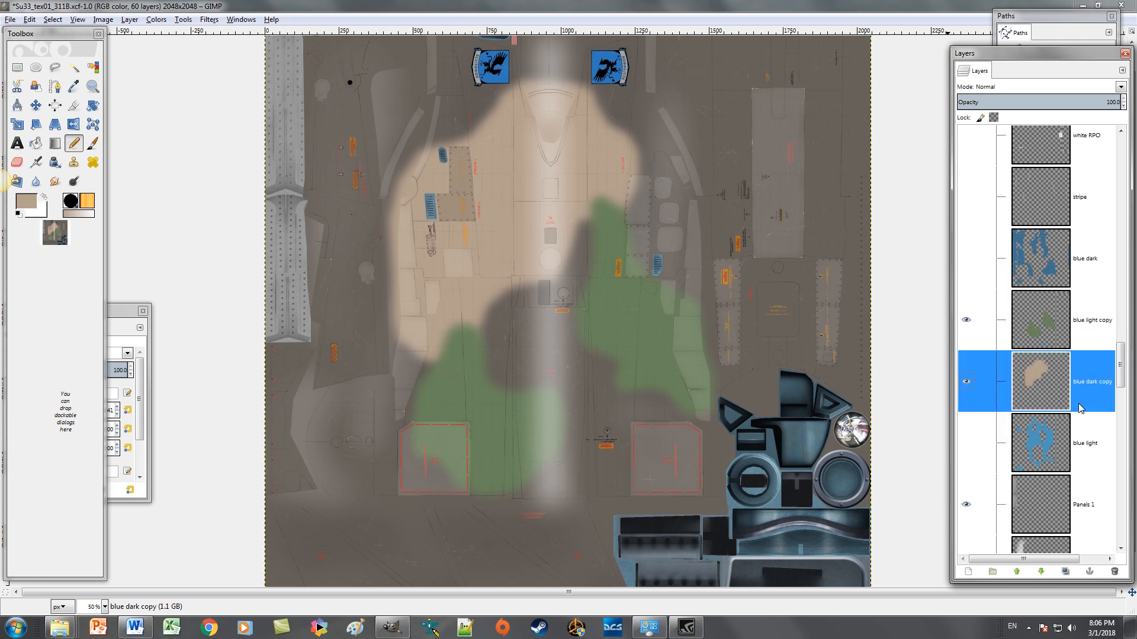
pyautogui.moveTo(1081, 386)
pyautogui.mouseDown()
pyautogui.moveTo(1096, 317)
pyautogui.moveTo(1078, 314)
pyautogui.moveTo(1086, 401)
pyautogui.mouseUp()
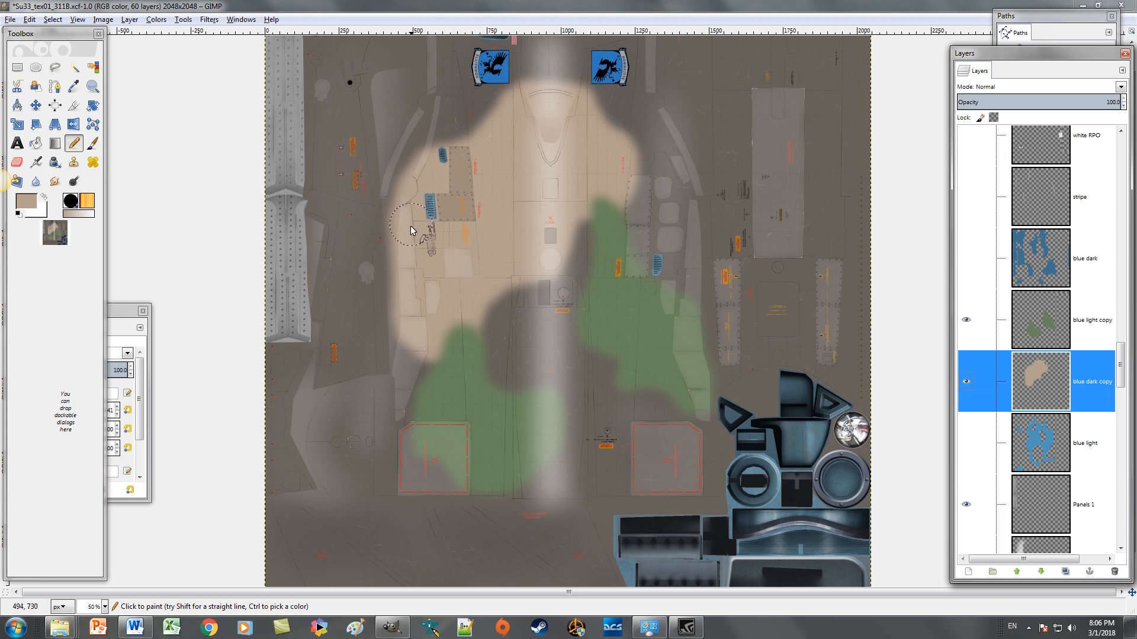
# Step: Create a new transparent 2048 by 2048 px layer directly above the blue light copy layer
pyautogui.scroll(-1, 422, 314)
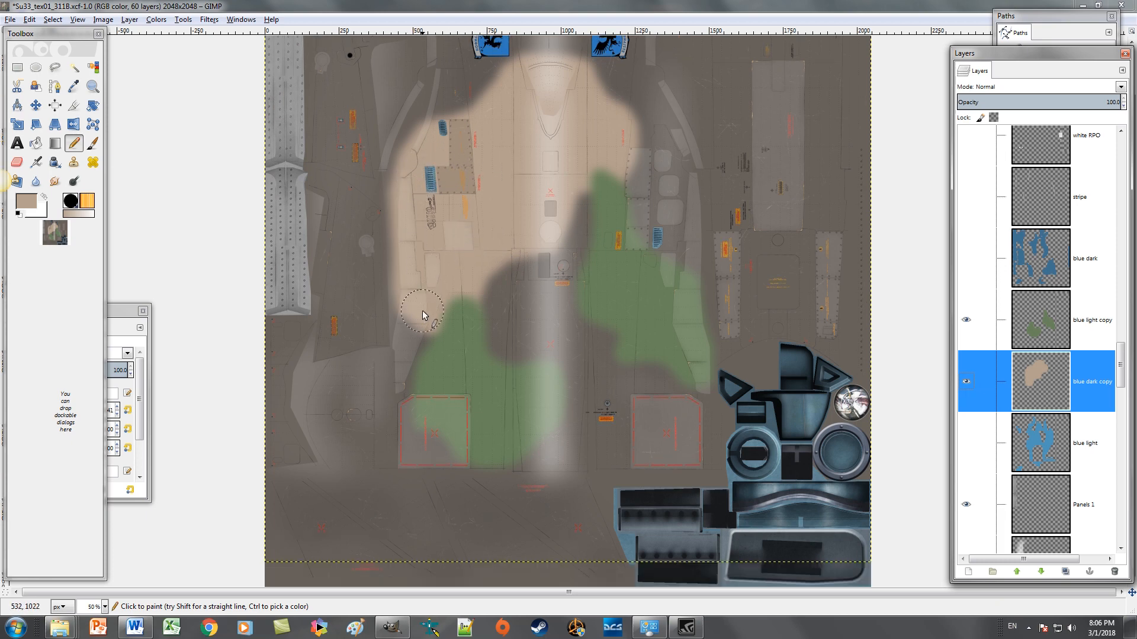
pyautogui.scroll(-10, 1103, 433)
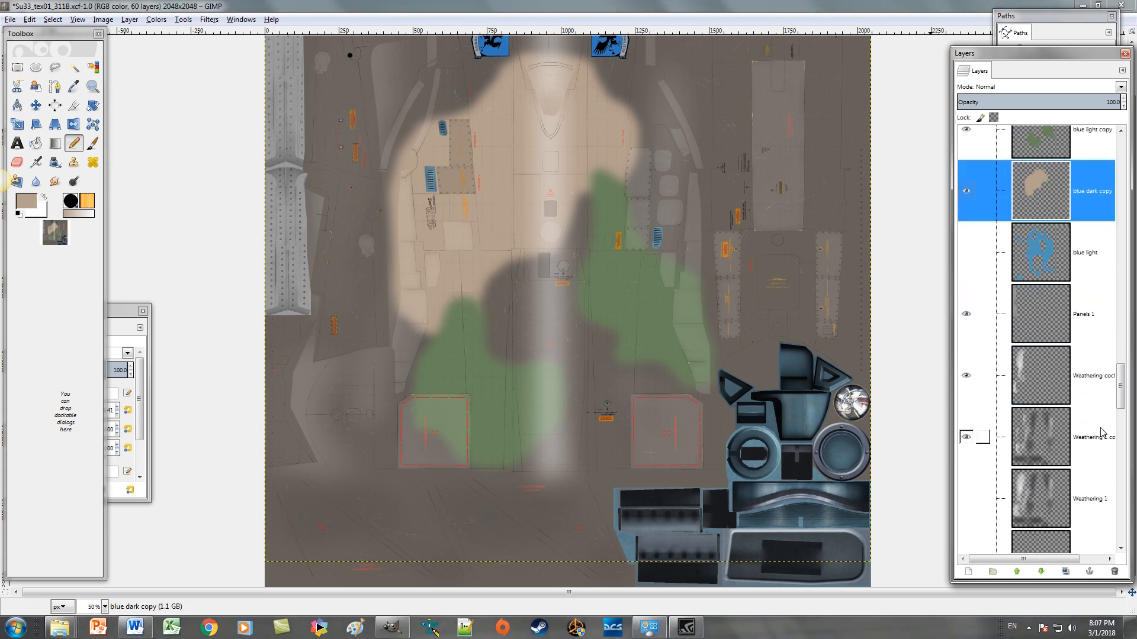
pyautogui.scroll(8, 1099, 415)
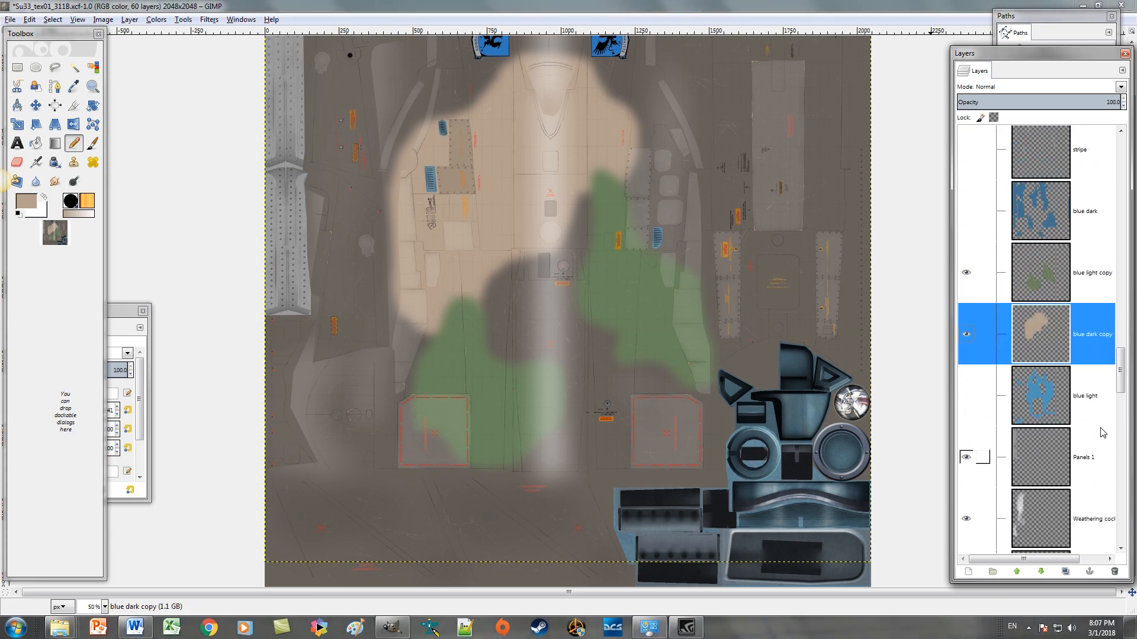
pyautogui.click(1043, 273)
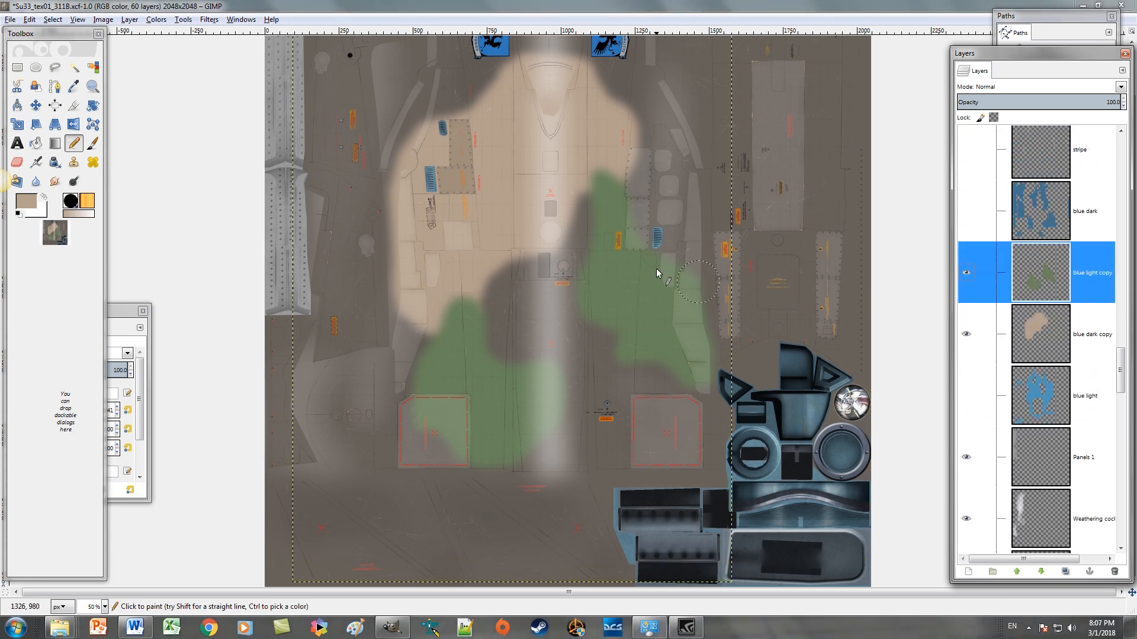
pyautogui.rightClick(966, 273)
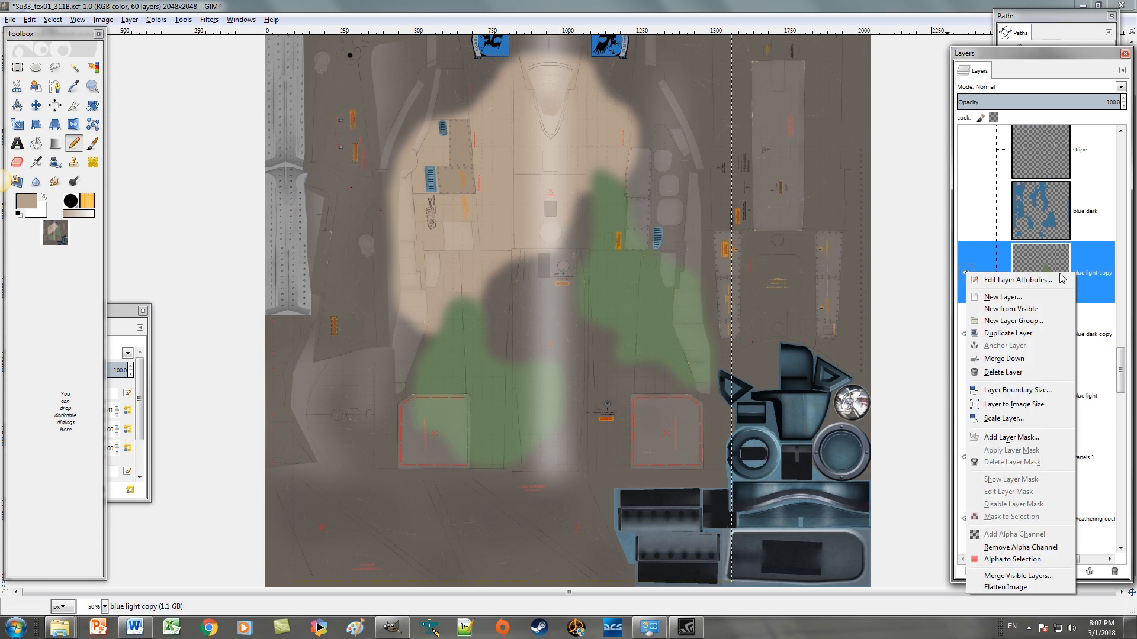
pyautogui.click(1002, 298)
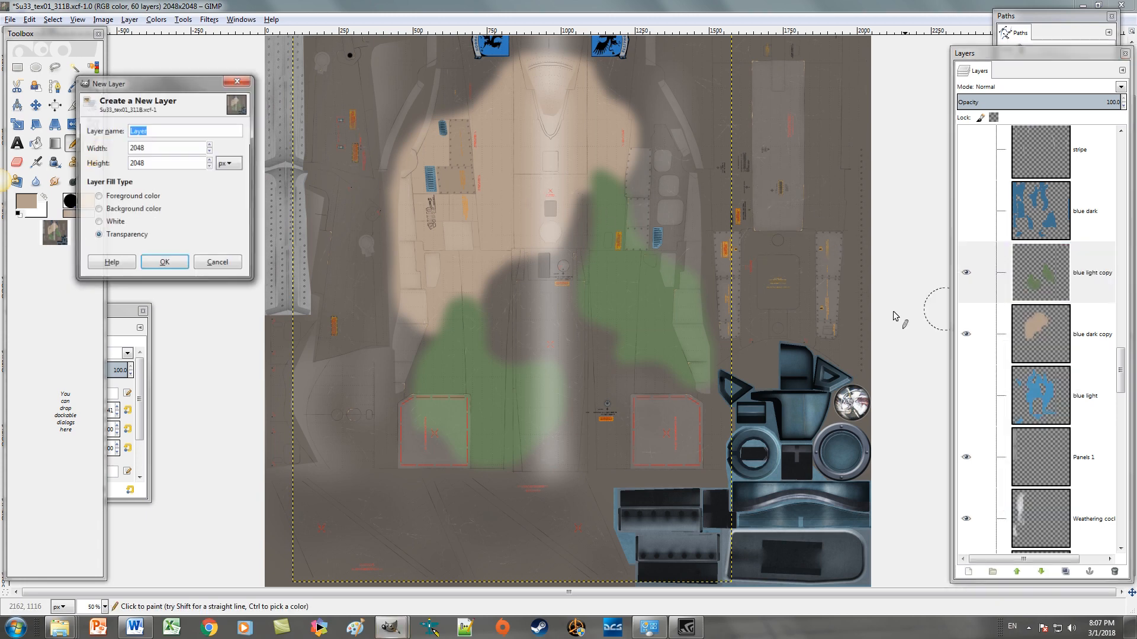
pyautogui.click(165, 266)
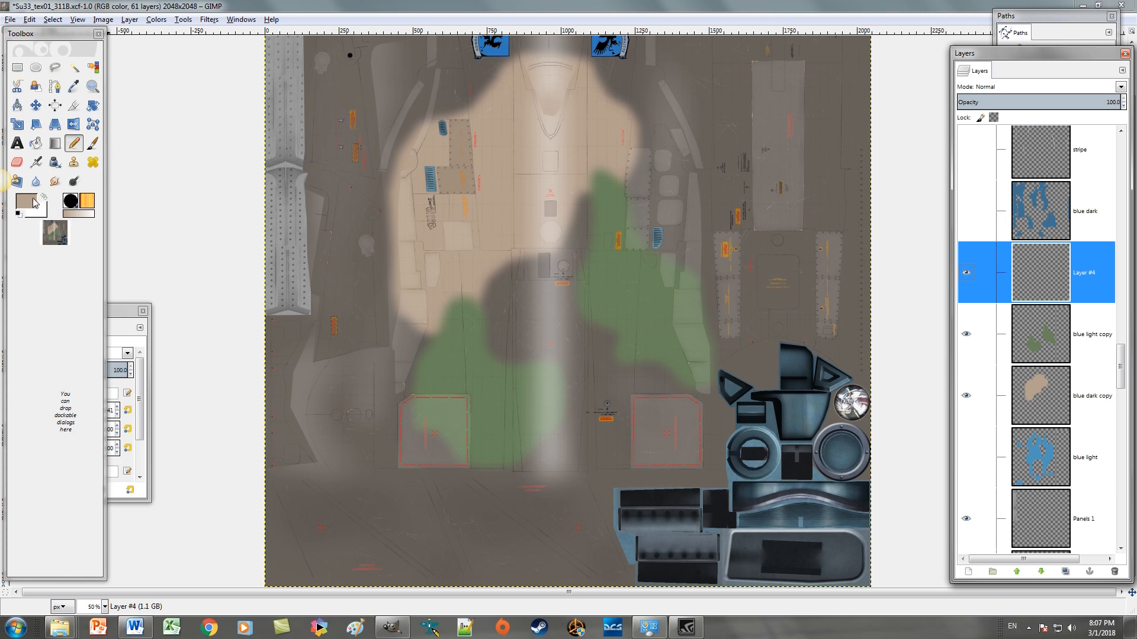
# Step: Reset the colours to the defaults and set the foreground colour to dark grey 2c2c2c
pyautogui.click(20, 215)
pyautogui.click(33, 206)
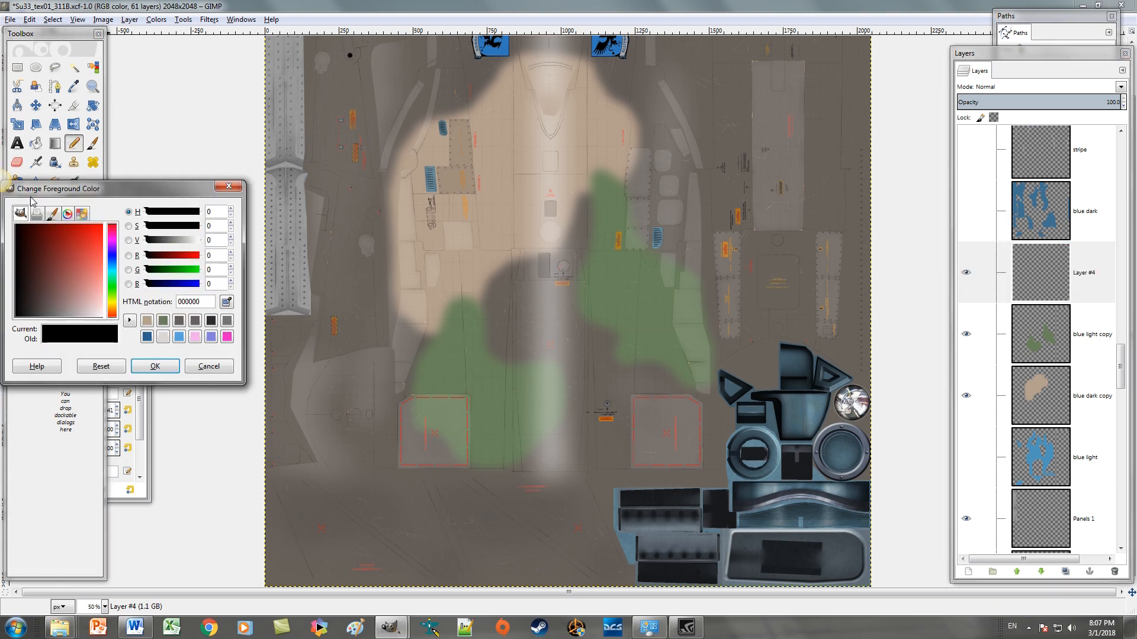
pyautogui.click(211, 322)
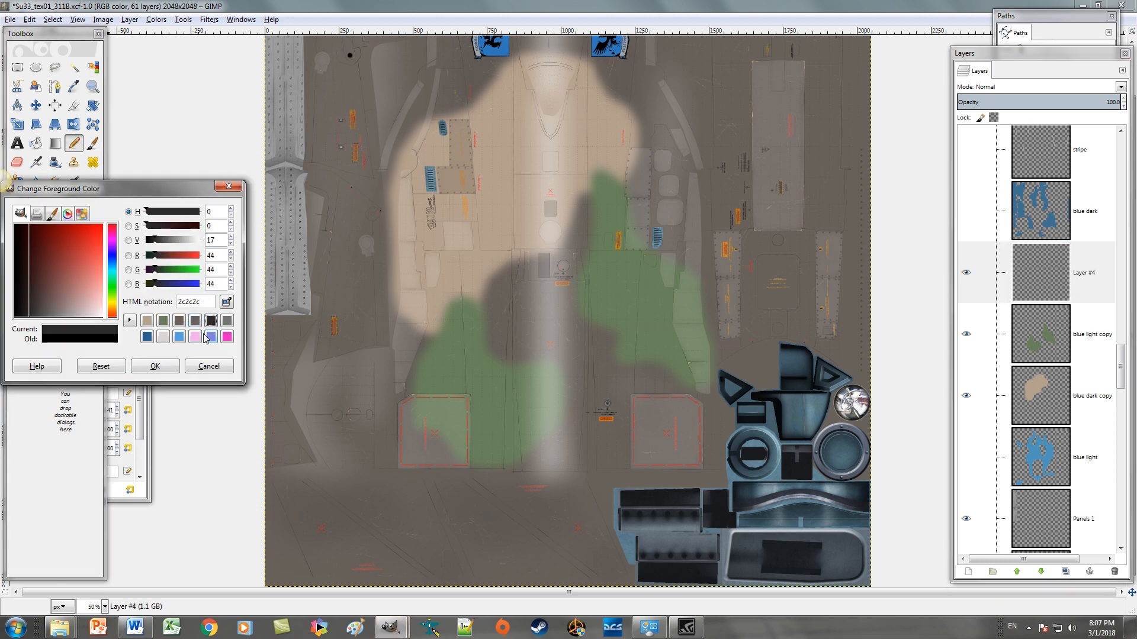
pyautogui.click(155, 367)
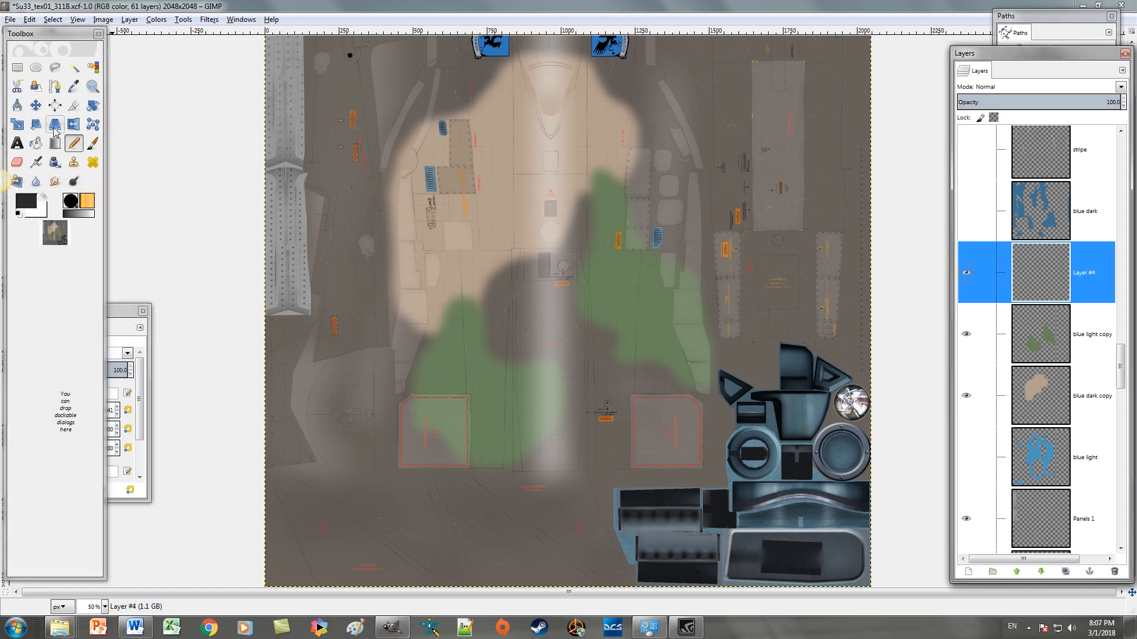
# Step: Set the Pencil to the 2. Hardness 075 brush at size 29.41 and try a dark grey stroke across the tan patch
pyautogui.click(117, 314)
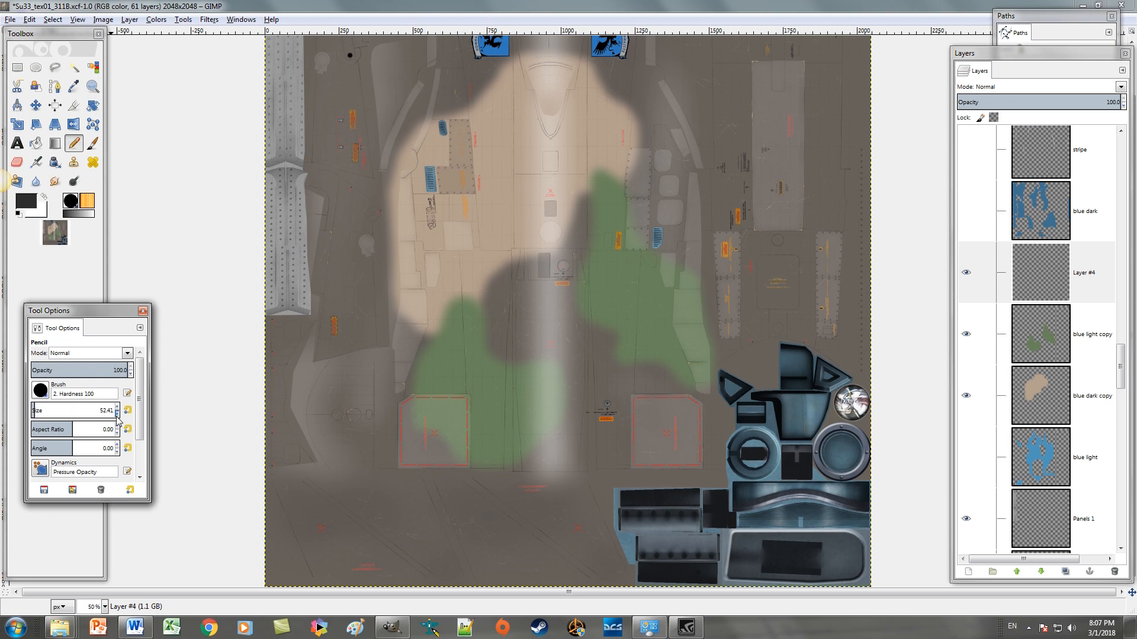
pyautogui.scroll(-6, 117, 415)
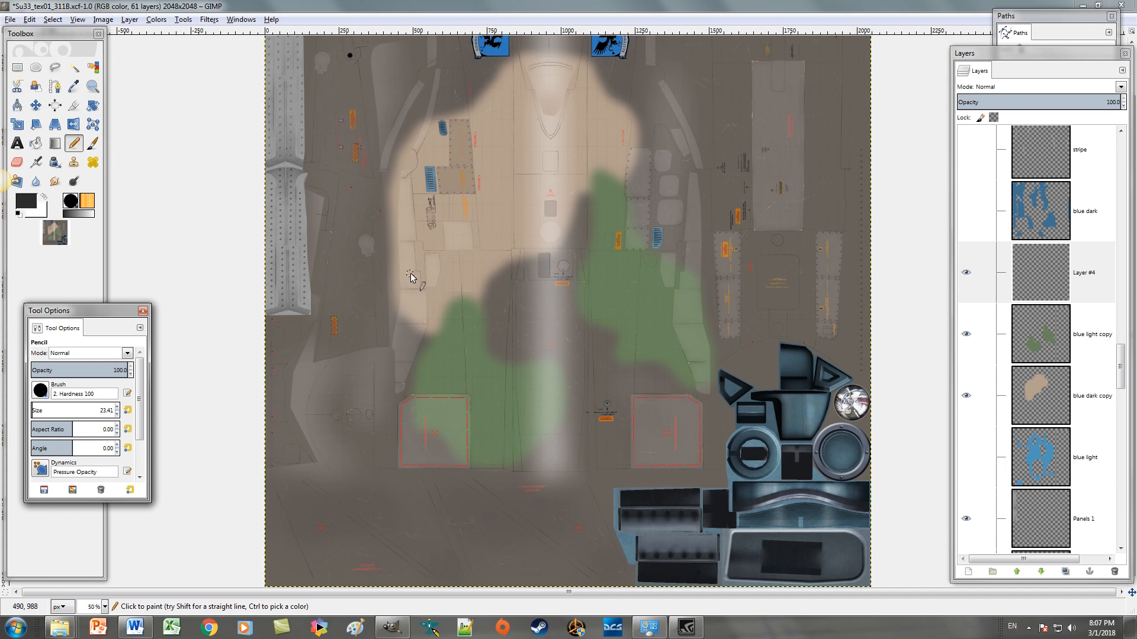
pyautogui.click(41, 391)
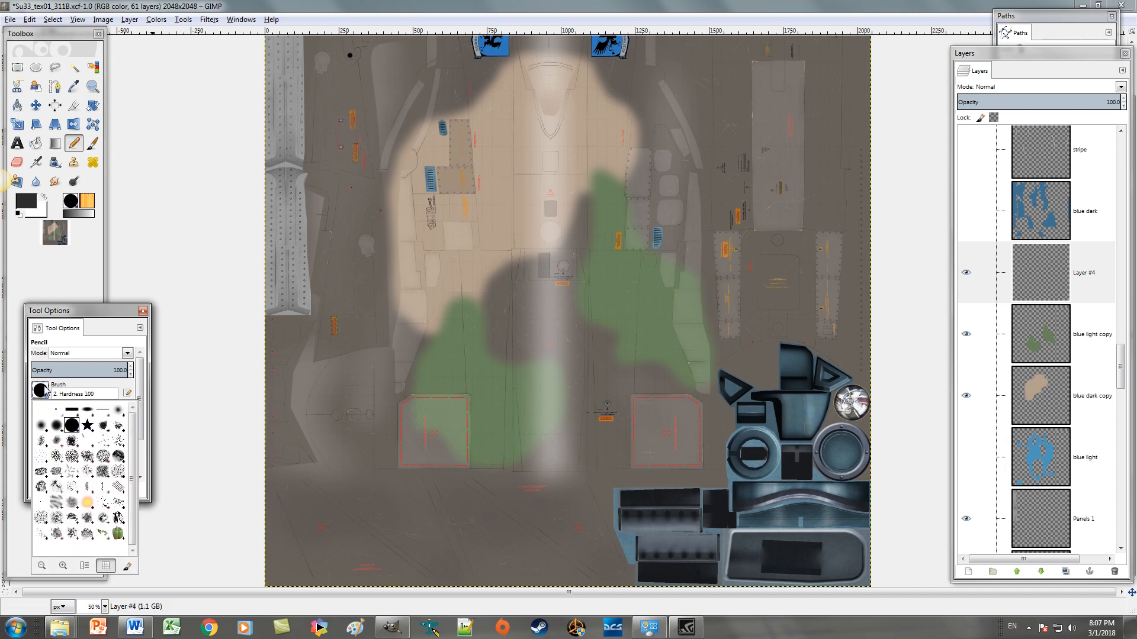
pyautogui.click(58, 424)
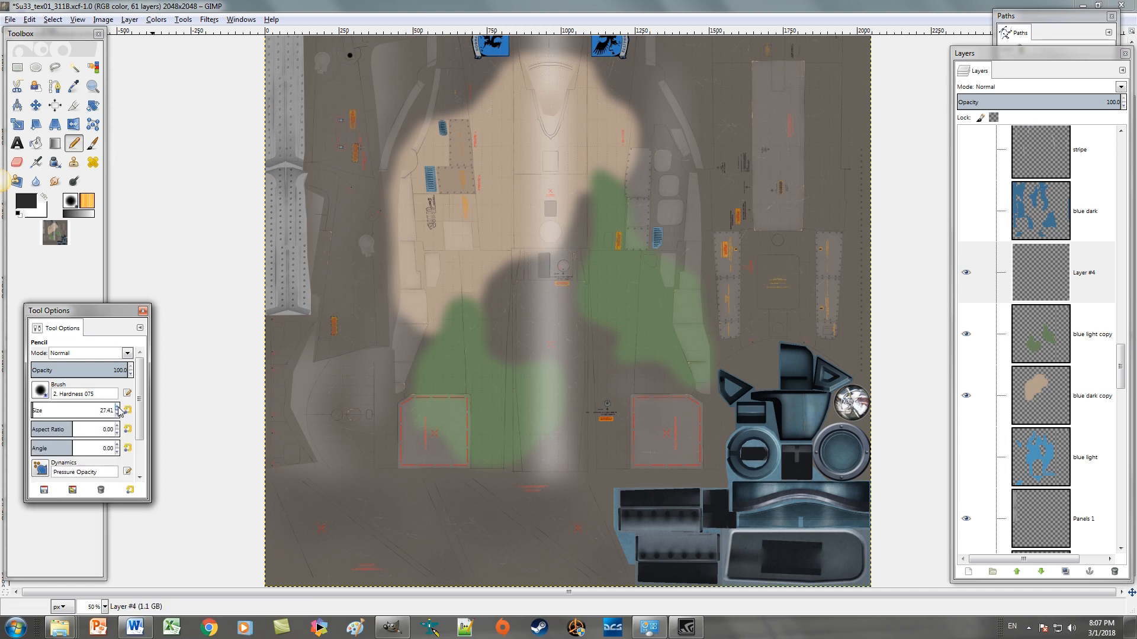
pyautogui.moveTo(445, 277); pyautogui.dragTo(481, 241)
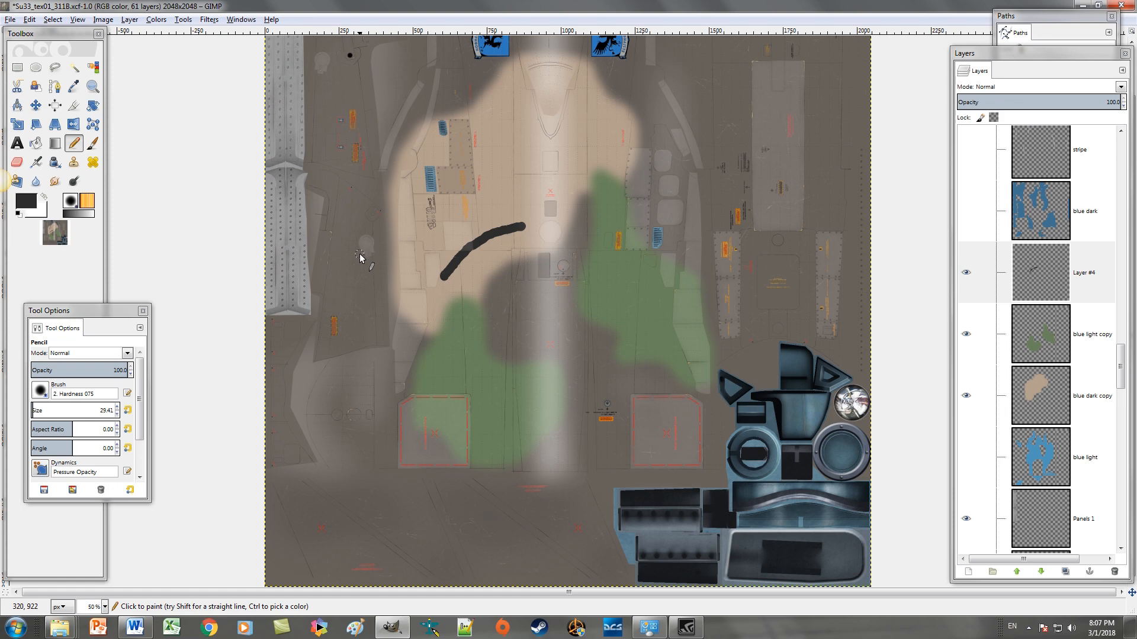
pyautogui.hotkey('ctrl', 'z')
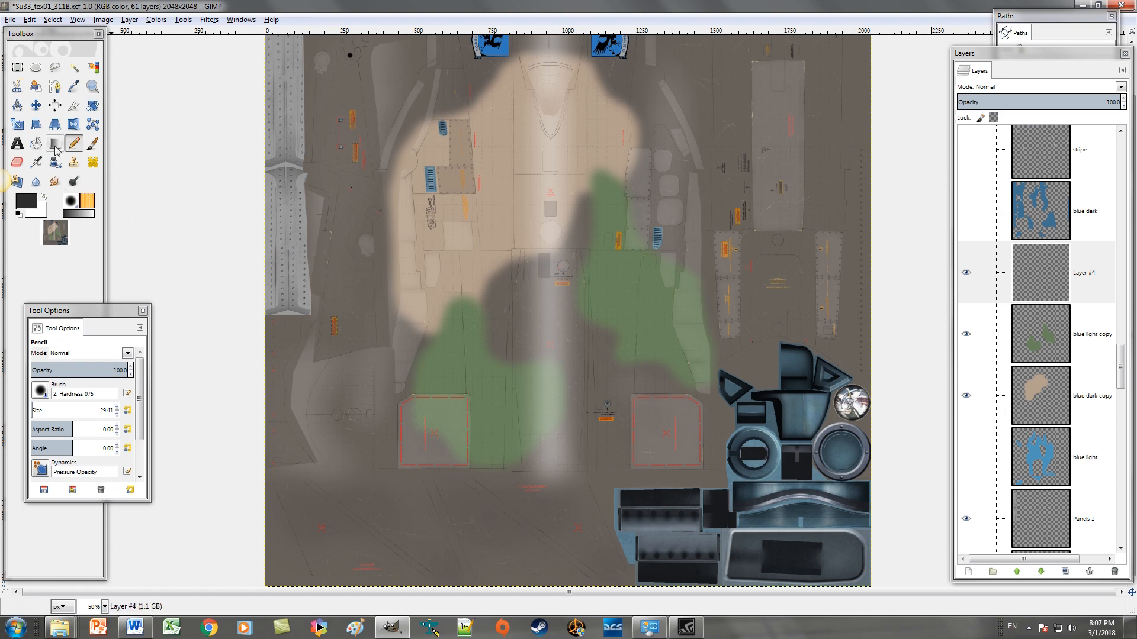
# Step: Airbrush a dark grey smudge over the lower tan patch on Layer #4 and reduce the layer's opacity to 58.1
pyautogui.click(36, 162)
pyautogui.click(124, 311)
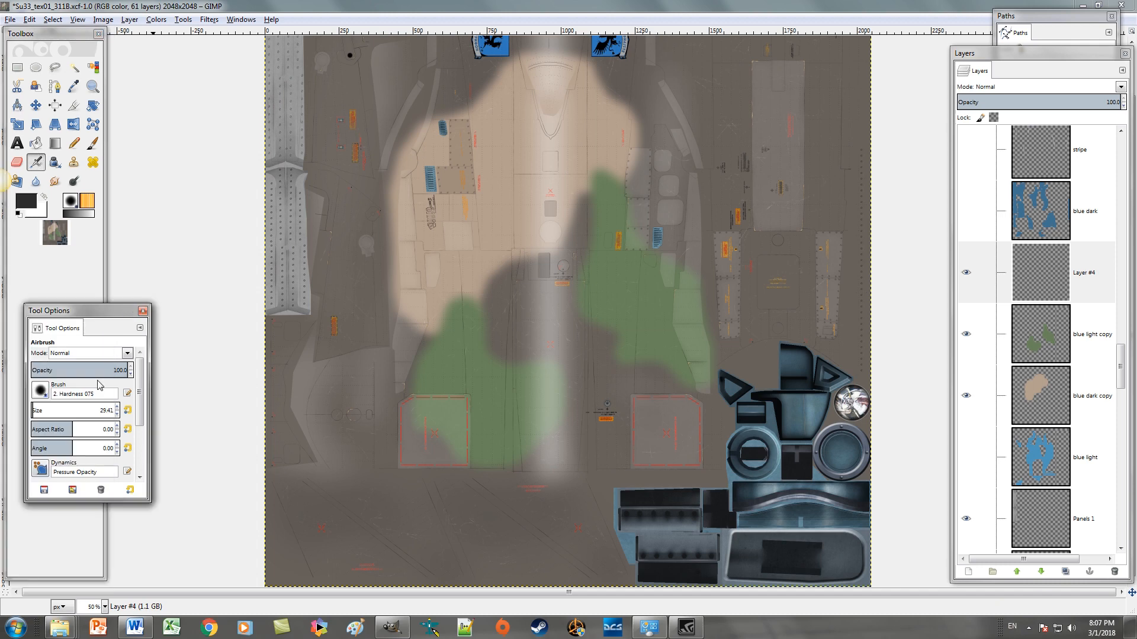
pyautogui.moveTo(444, 283); pyautogui.dragTo(507, 256)
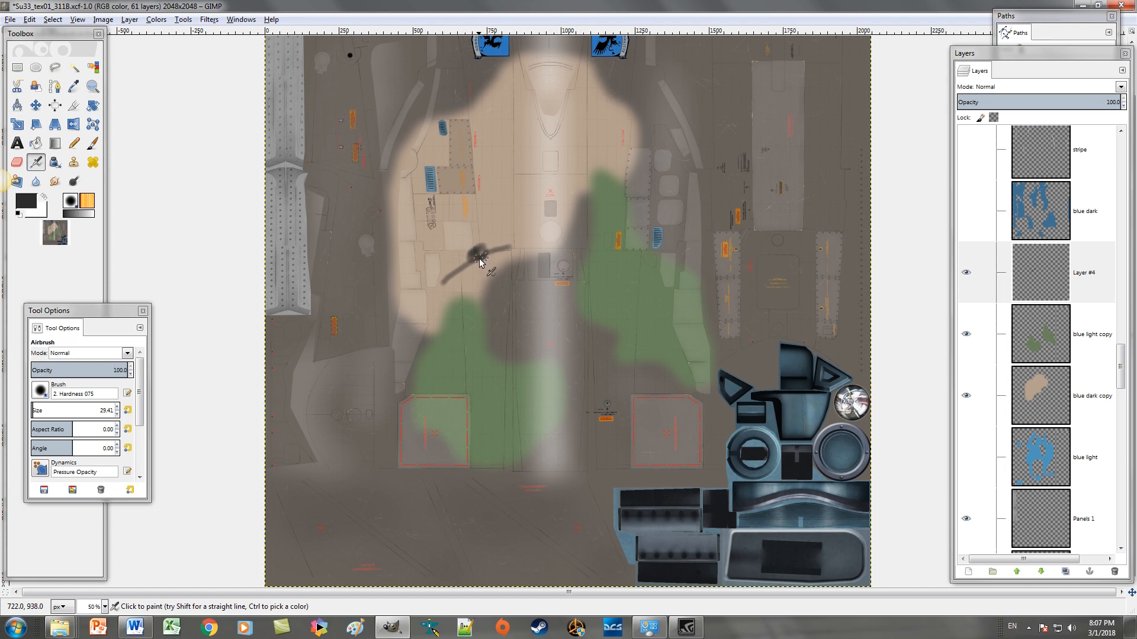
pyautogui.moveTo(471, 265)
pyautogui.mouseDown()
pyautogui.moveTo(448, 277)
pyautogui.moveTo(489, 261)
pyautogui.moveTo(479, 262)
pyautogui.moveTo(485, 245)
pyautogui.moveTo(499, 248)
pyautogui.moveTo(453, 275)
pyautogui.mouseUp()
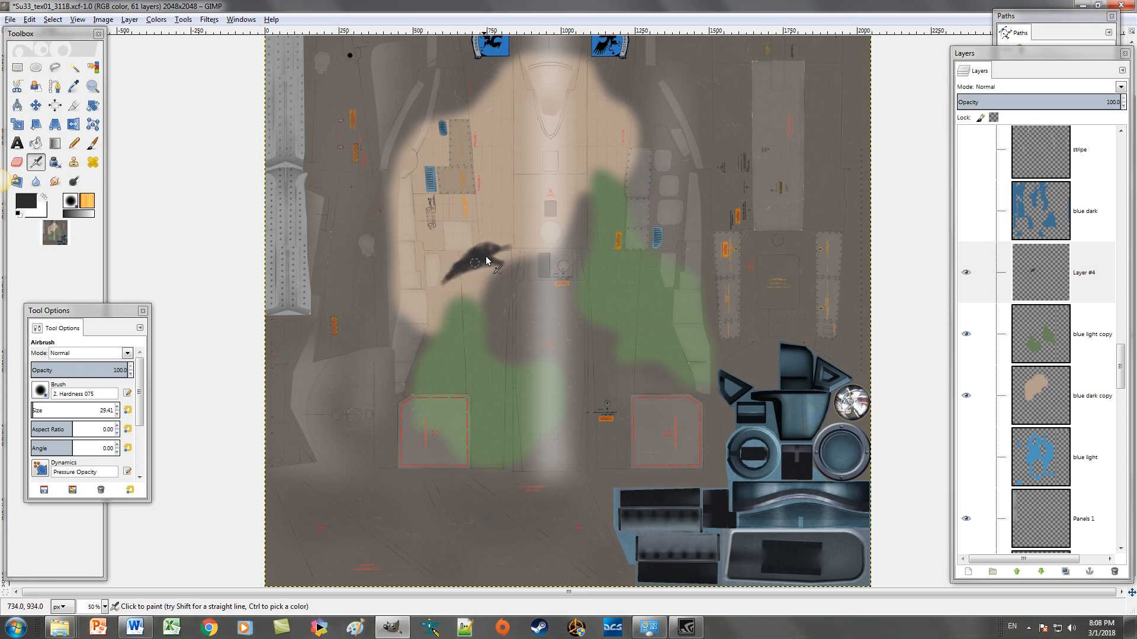
pyautogui.moveTo(480, 258); pyautogui.dragTo(496, 256)
pyautogui.moveTo(470, 292)
pyautogui.mouseDown()
pyautogui.moveTo(459, 272)
pyautogui.moveTo(473, 254)
pyautogui.moveTo(457, 244)
pyautogui.moveTo(467, 254)
pyautogui.moveTo(452, 279)
pyautogui.moveTo(452, 289)
pyautogui.mouseUp()
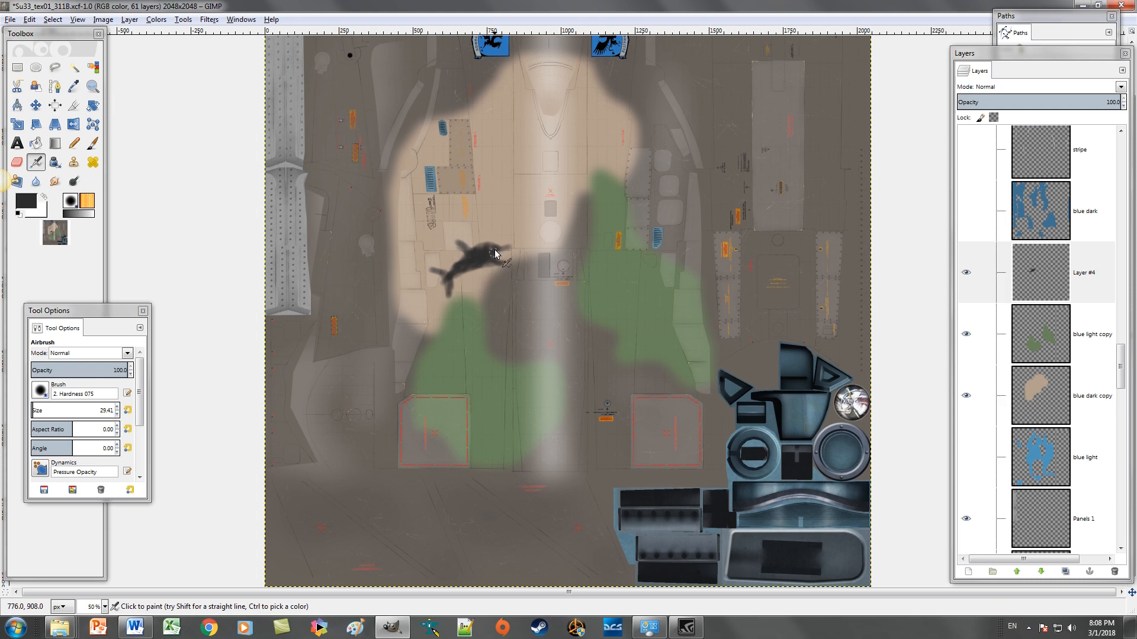
pyautogui.moveTo(1104, 106); pyautogui.dragTo(1059, 113)
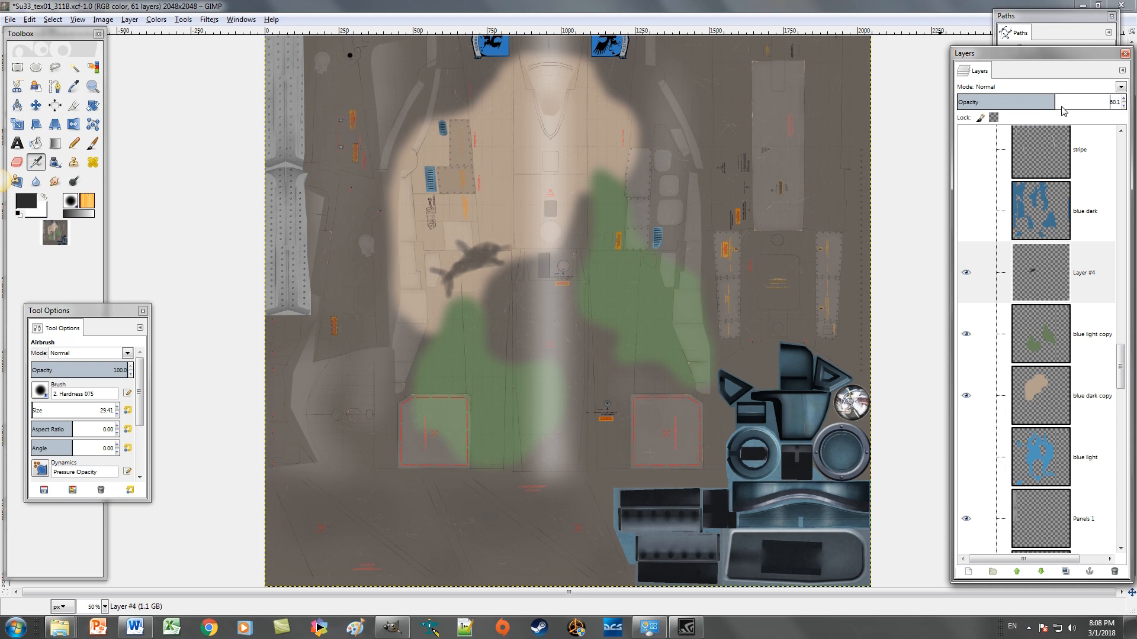
# Step: Create a transparent 2048 by 2048 px layer above Layer #4 and airbrush a vertical dark grey mark across the smudge
pyautogui.rightClick(977, 268)
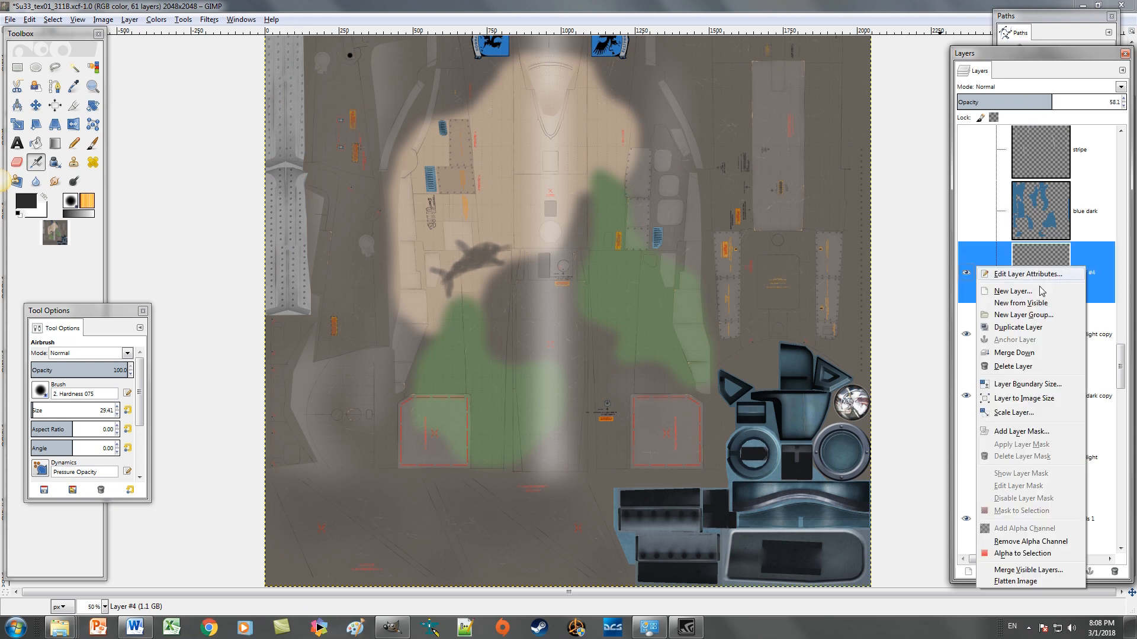
pyautogui.click(1013, 296)
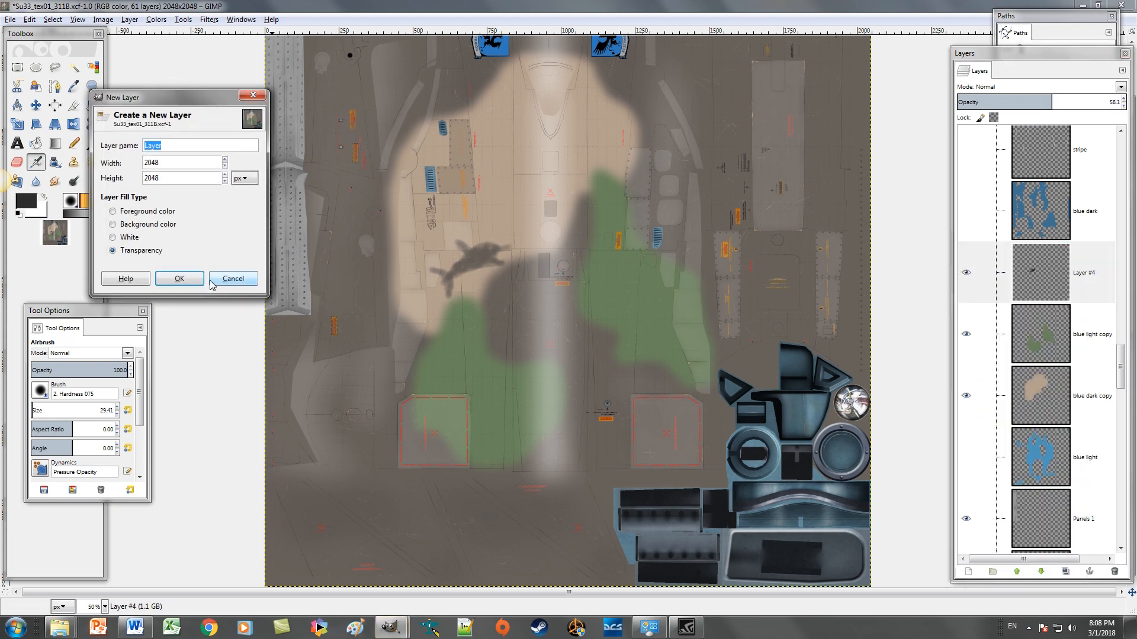
pyautogui.click(195, 280)
pyautogui.moveTo(484, 214)
pyautogui.mouseDown()
pyautogui.moveTo(471, 283)
pyautogui.moveTo(483, 227)
pyautogui.moveTo(471, 281)
pyautogui.moveTo(469, 230)
pyautogui.moveTo(472, 289)
pyautogui.mouseUp()
# Step: Lower the opacity of the vertical mark's layer to 22.7
pyautogui.moveTo(1020, 106)
pyautogui.mouseDown()
pyautogui.moveTo(950, 106)
pyautogui.moveTo(1017, 105)
pyautogui.mouseUp()
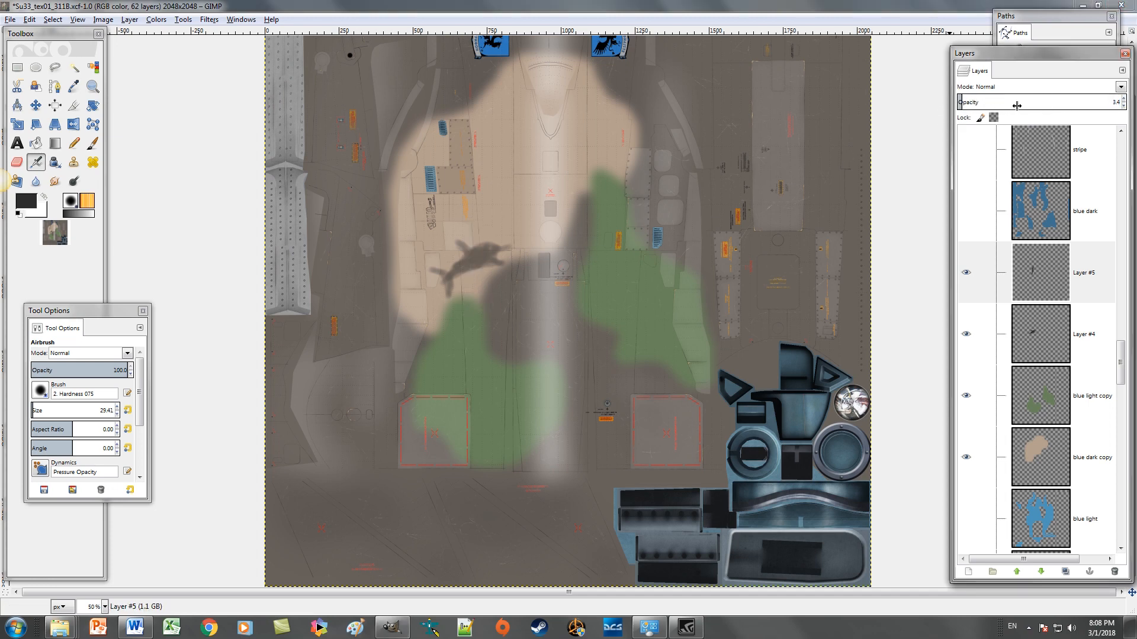
pyautogui.moveTo(969, 104)
pyautogui.mouseDown()
pyautogui.moveTo(1051, 102)
pyautogui.moveTo(1023, 103)
pyautogui.mouseUp()
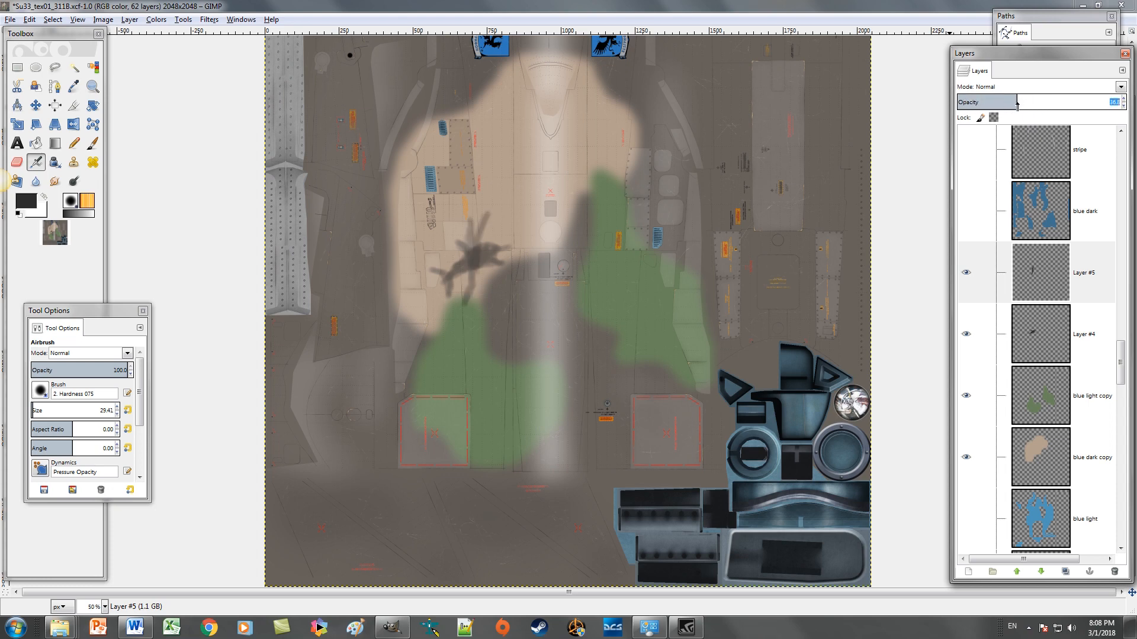
pyautogui.moveTo(993, 103)
pyautogui.mouseDown()
pyautogui.moveTo(971, 102)
pyautogui.moveTo(994, 103)
pyautogui.mouseUp()
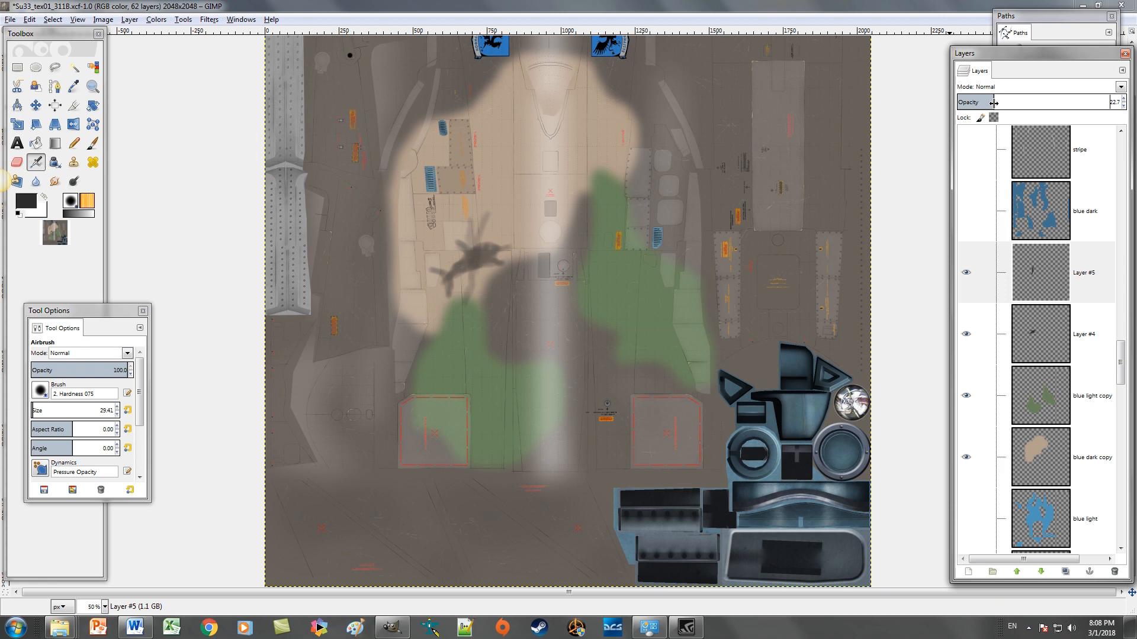
# Step: Hide and delete both airbrushed smudge layers, Layer #5 and Layer #4
pyautogui.click(966, 274)
pyautogui.click(966, 334)
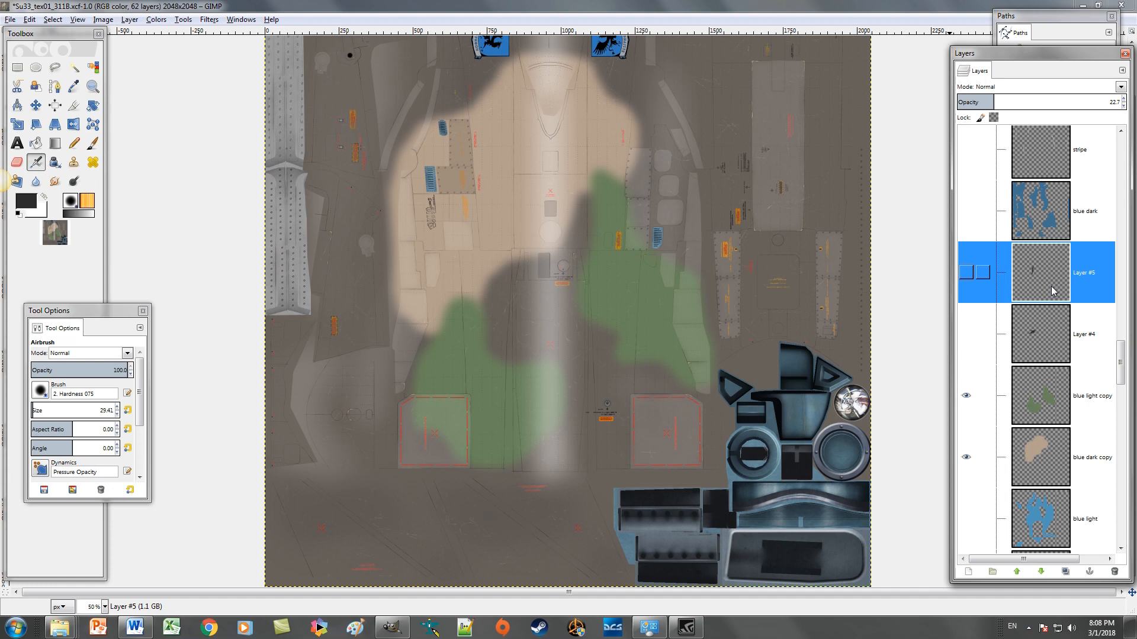
pyautogui.rightClick(1081, 276)
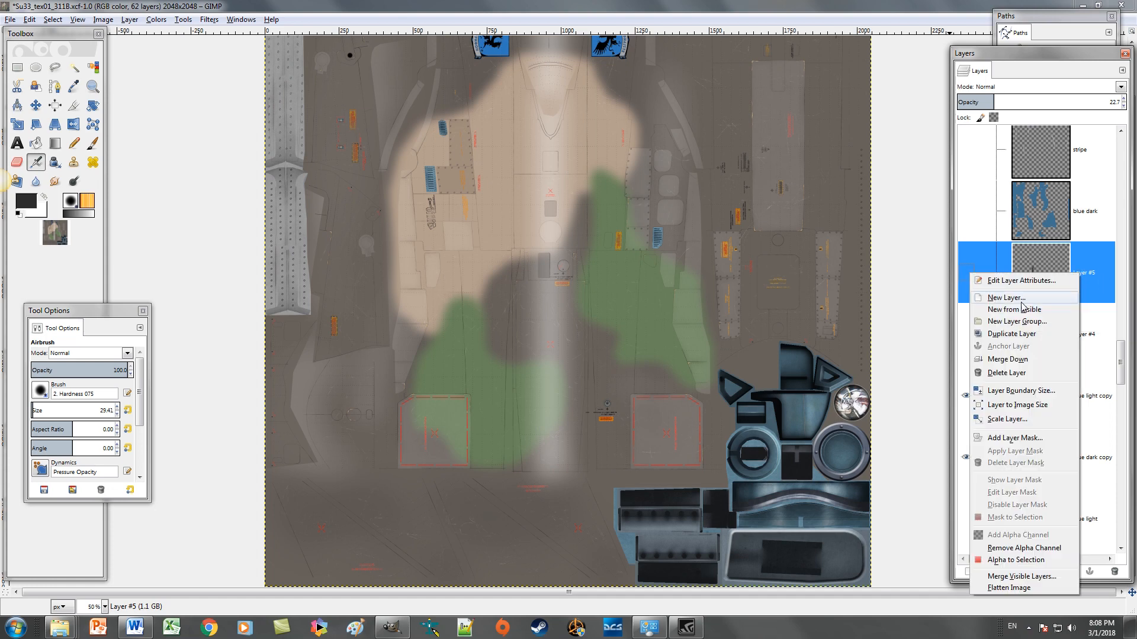
pyautogui.click(1014, 373)
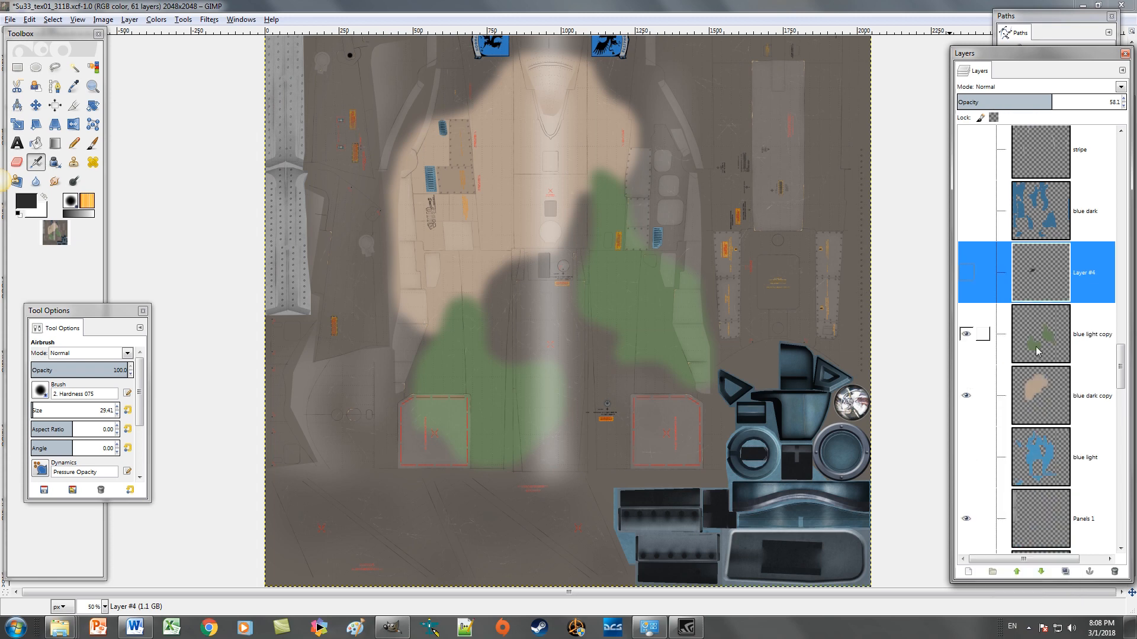
pyautogui.rightClick(1080, 278)
pyautogui.click(1015, 374)
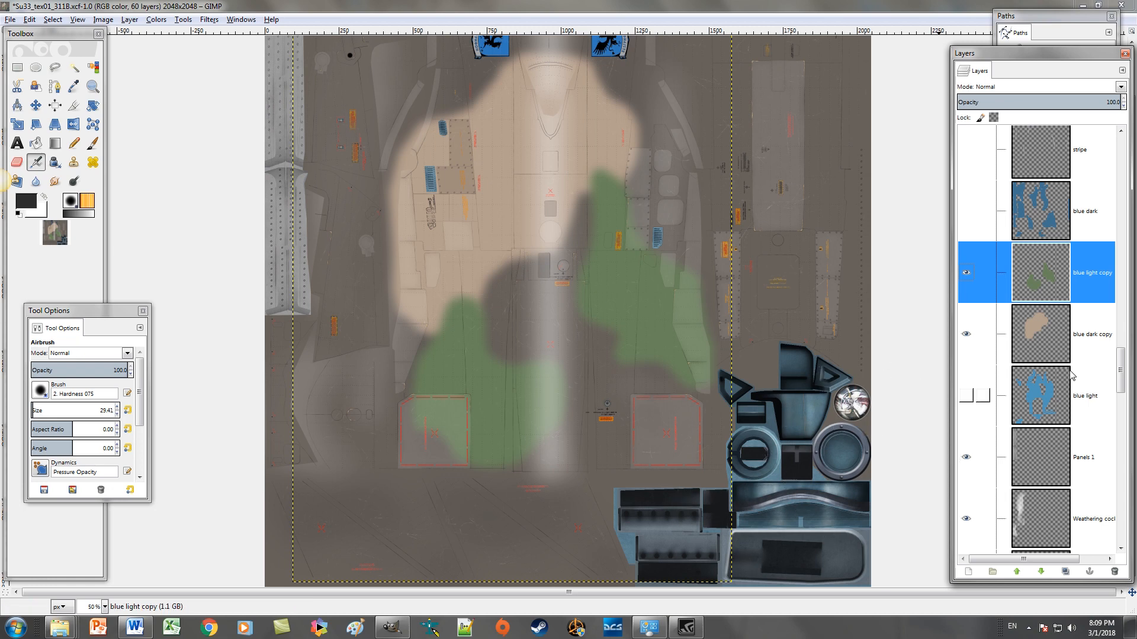
# Step: Check what the detail layer in the rivets group shows, duplicate it, and hide the original
pyautogui.scroll(-10, 1089, 306)
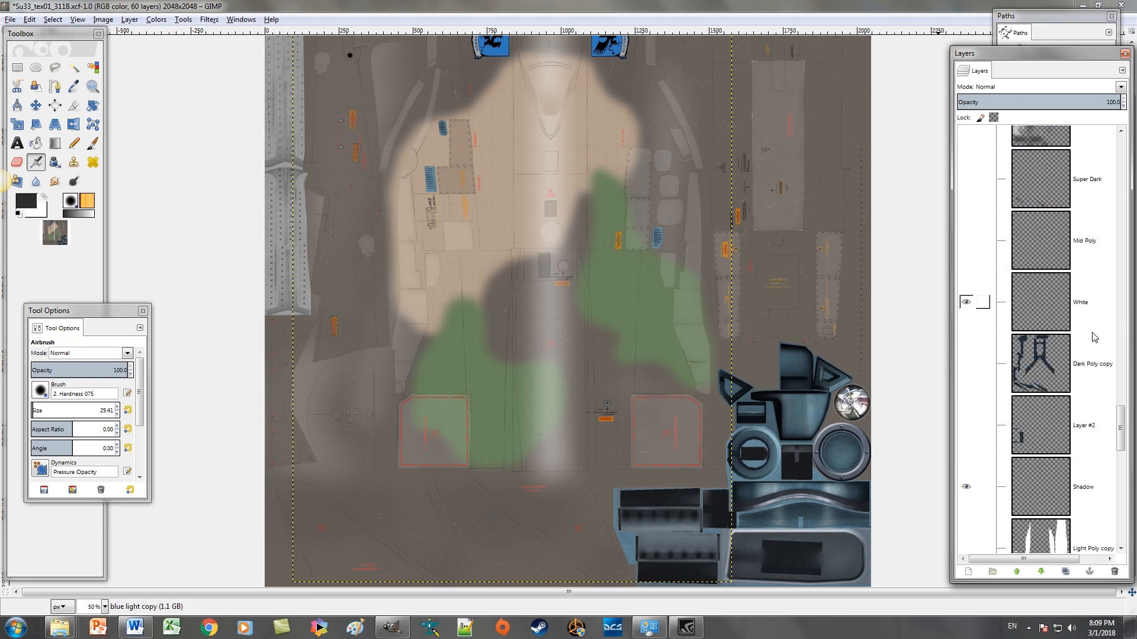
pyautogui.scroll(10, 1095, 338)
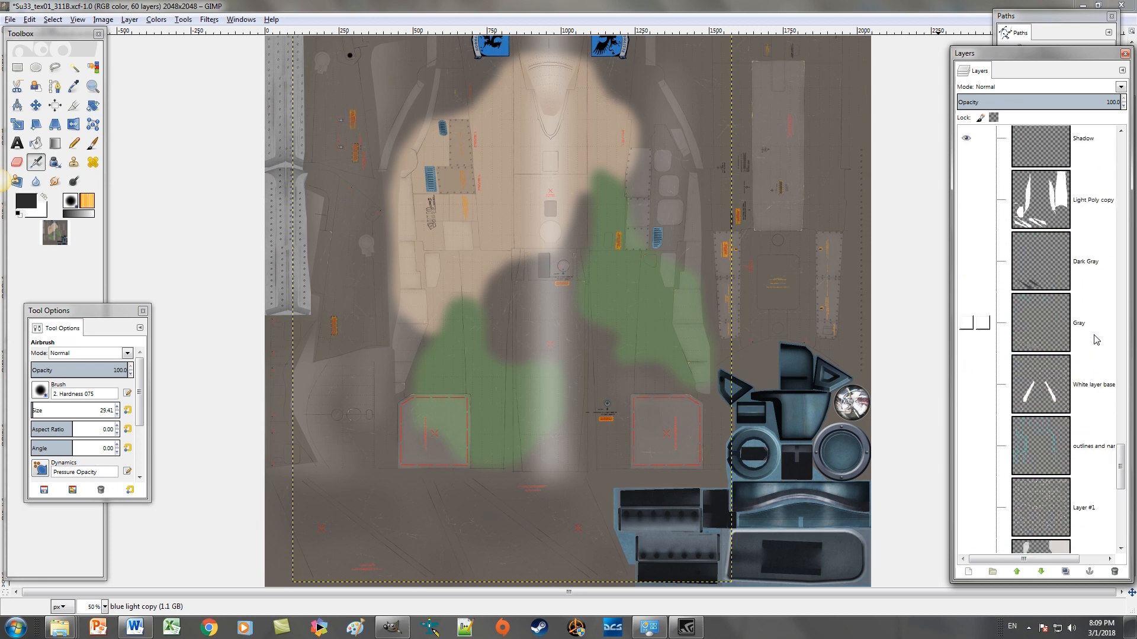
pyautogui.scroll(10, 1095, 338)
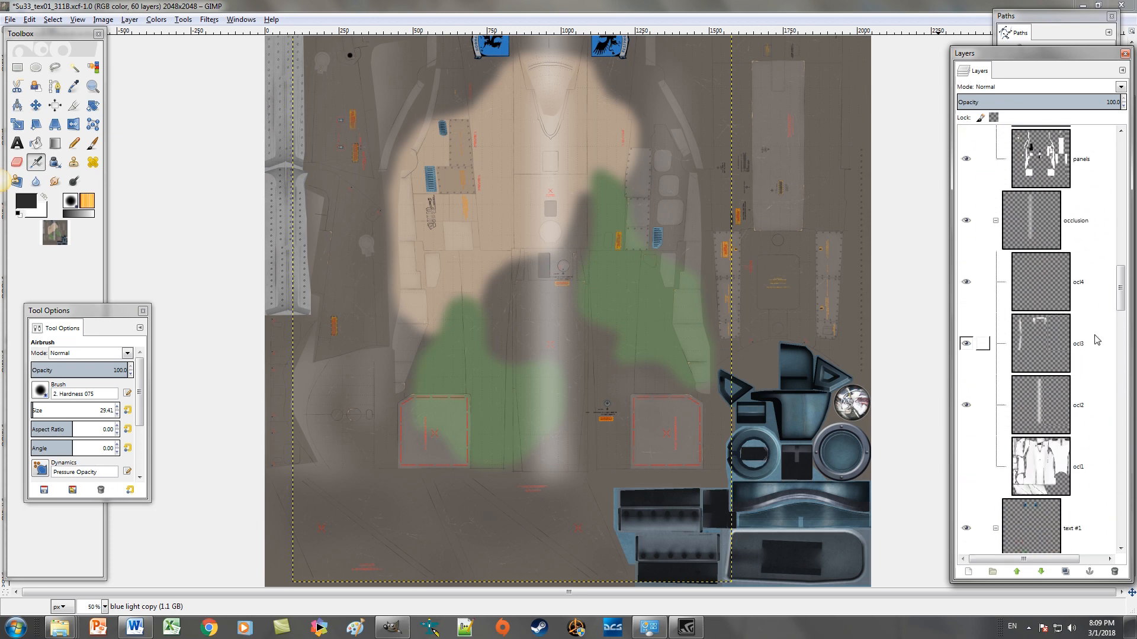
pyautogui.scroll(5, 1096, 340)
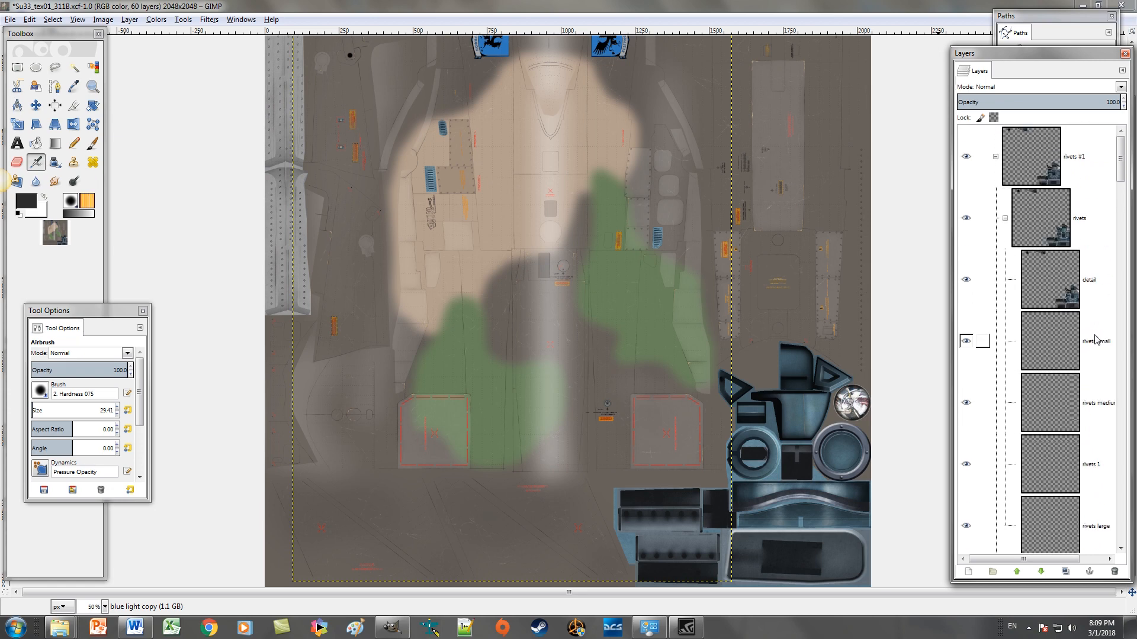
pyautogui.click(966, 280)
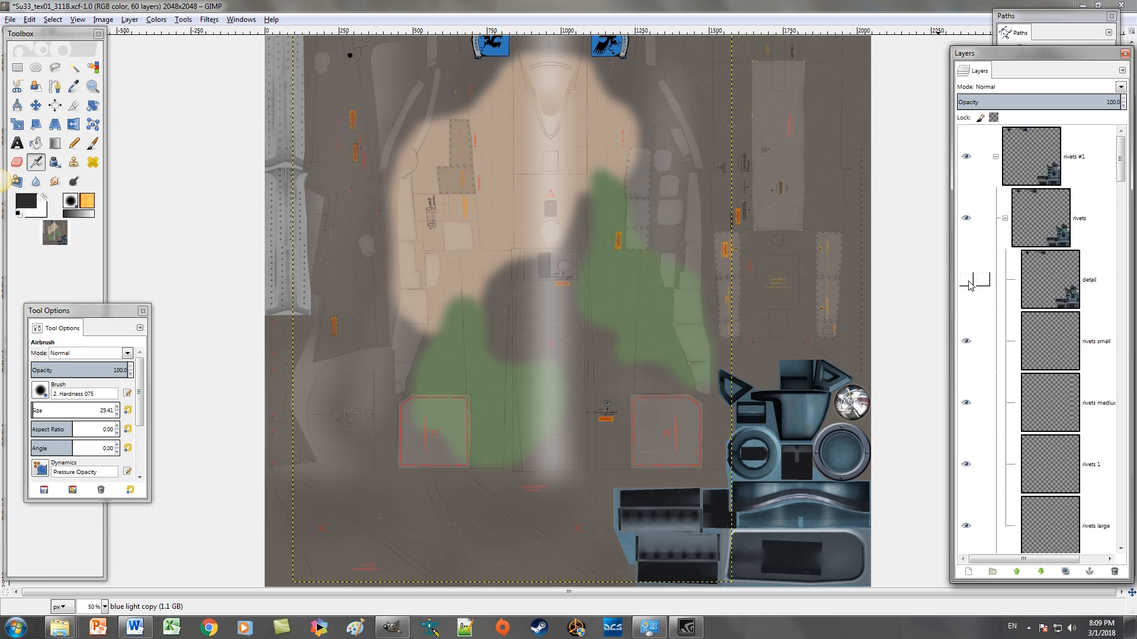
pyautogui.click(967, 282)
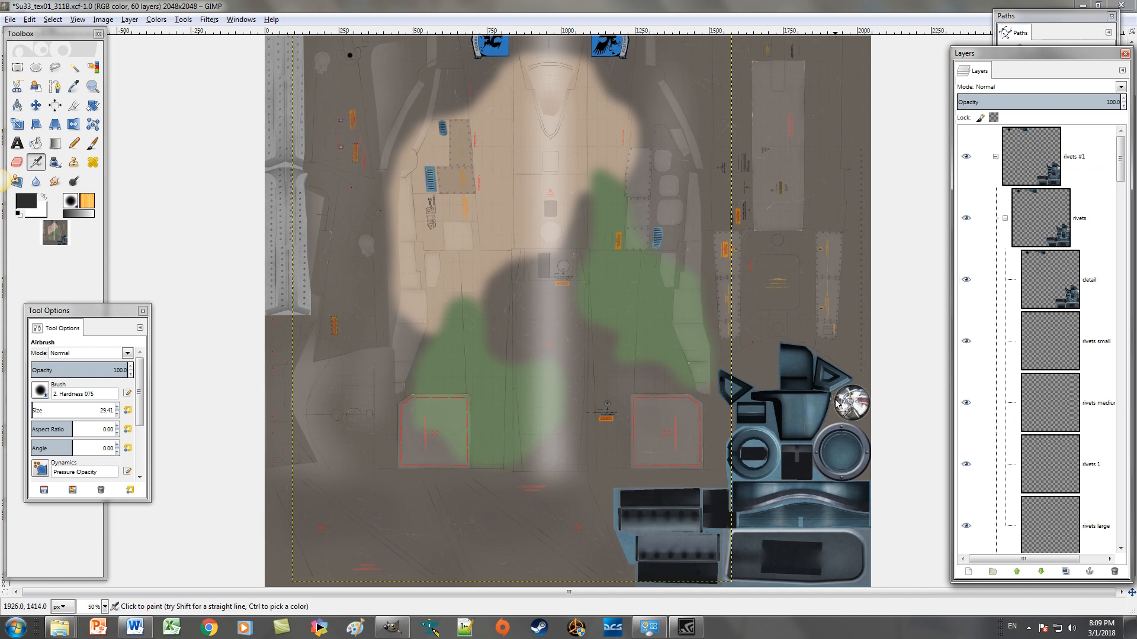
pyautogui.rightClick(981, 282)
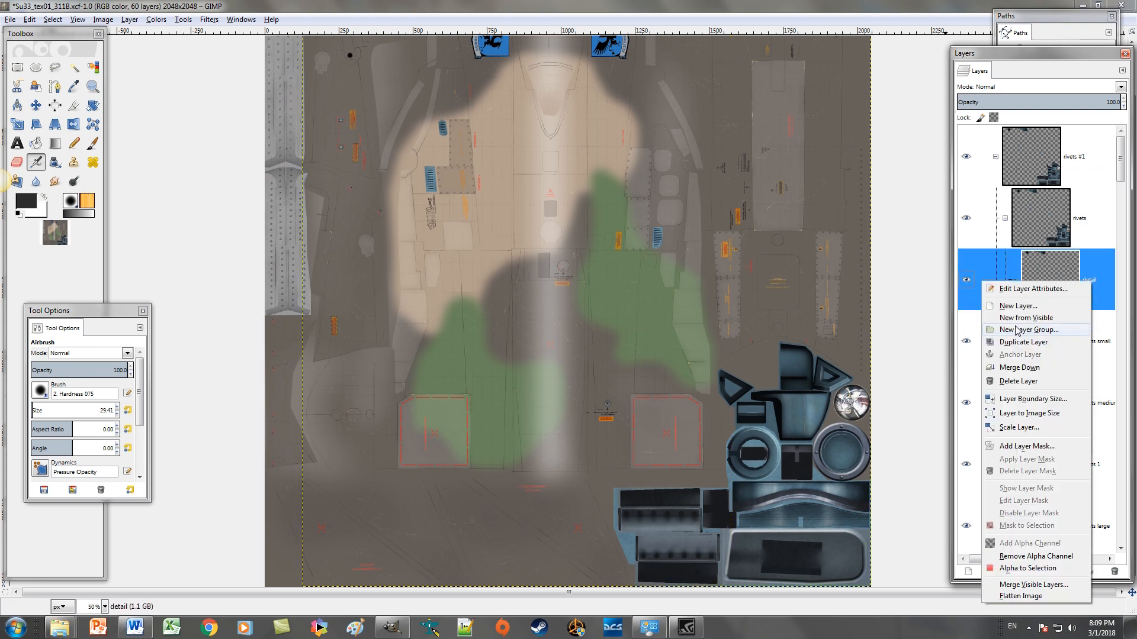
pyautogui.click(1018, 346)
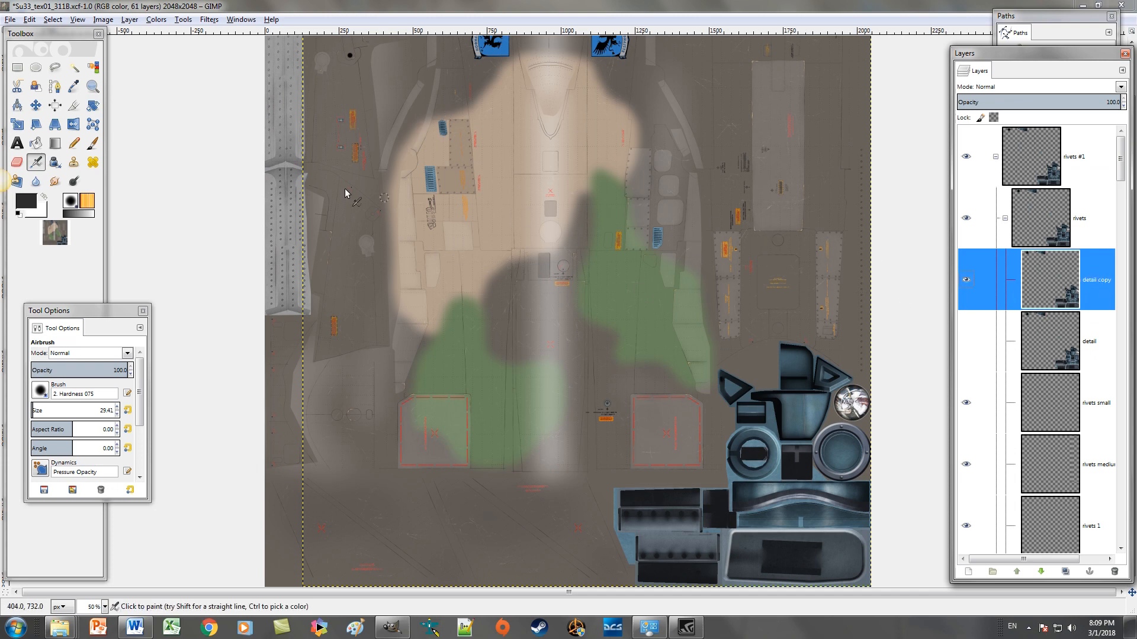
# Step: Isolate the three blue panels on detail copy with a rectangle minus its transparent areas, feathering off, and cut them
pyautogui.click(17, 67)
pyautogui.moveTo(406, 108); pyautogui.dragTo(698, 288)
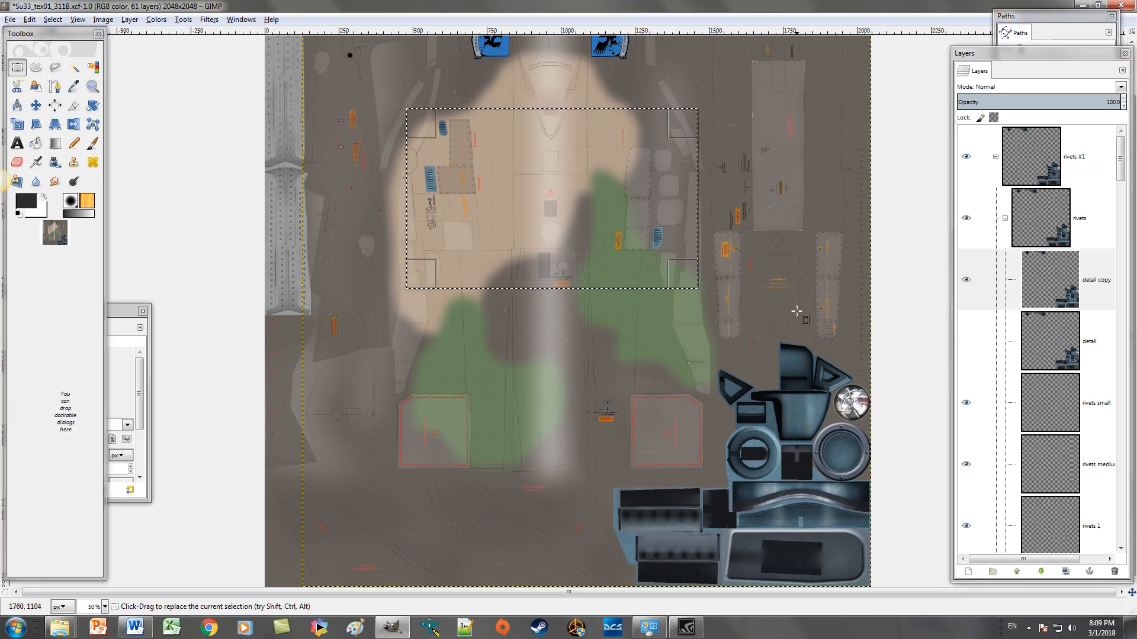
pyautogui.doubleClick(93, 67)
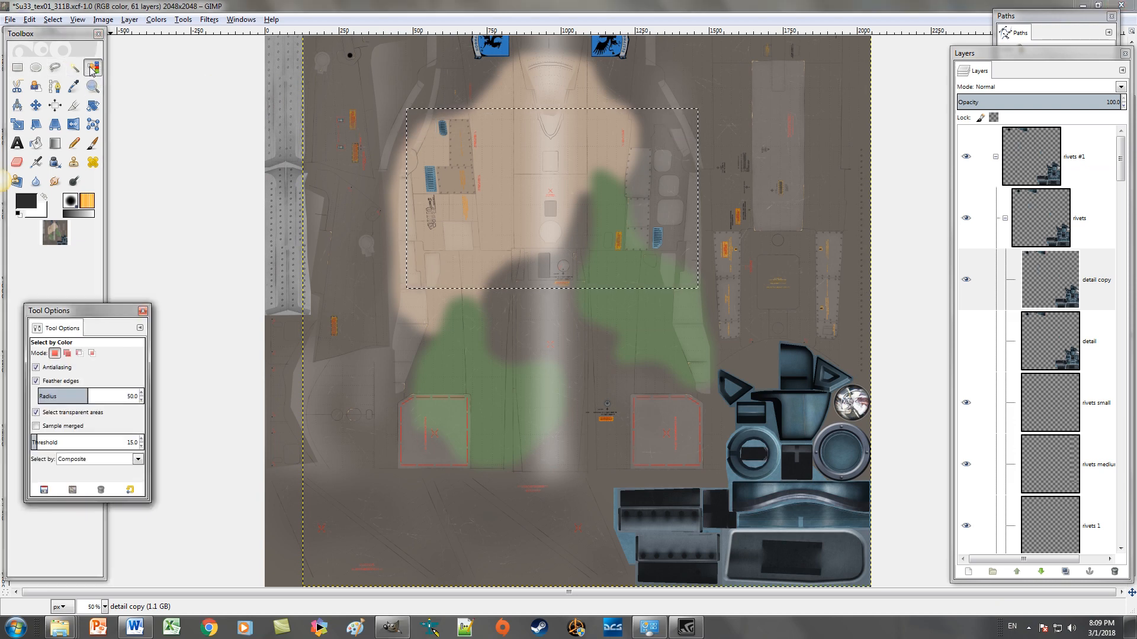
pyautogui.click(79, 353)
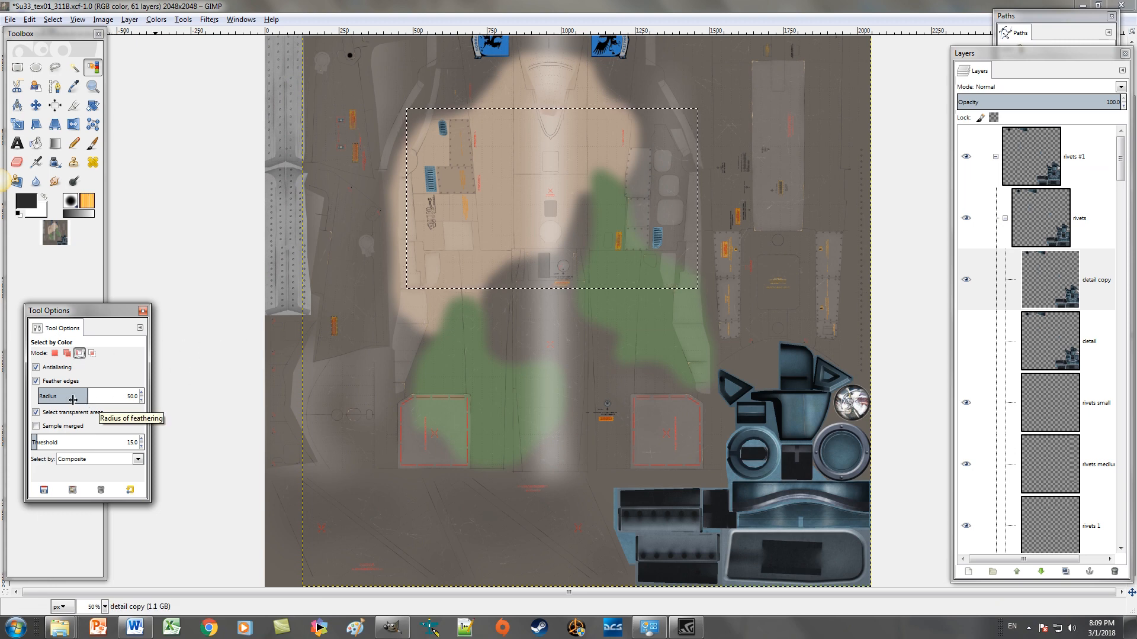
pyautogui.click(36, 381)
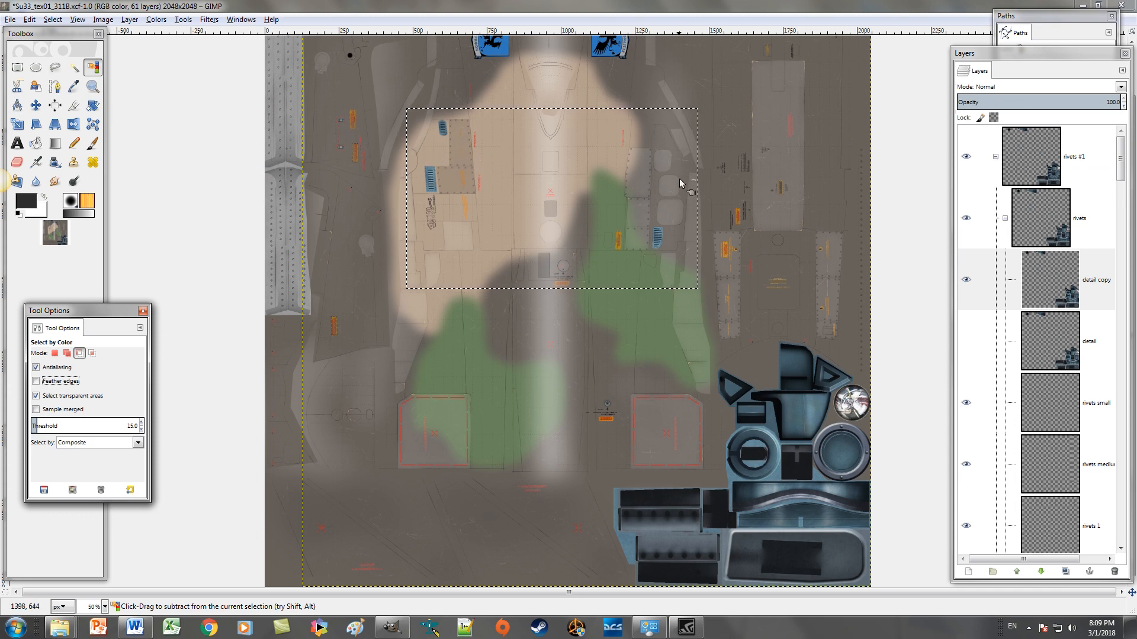
pyautogui.click(559, 214)
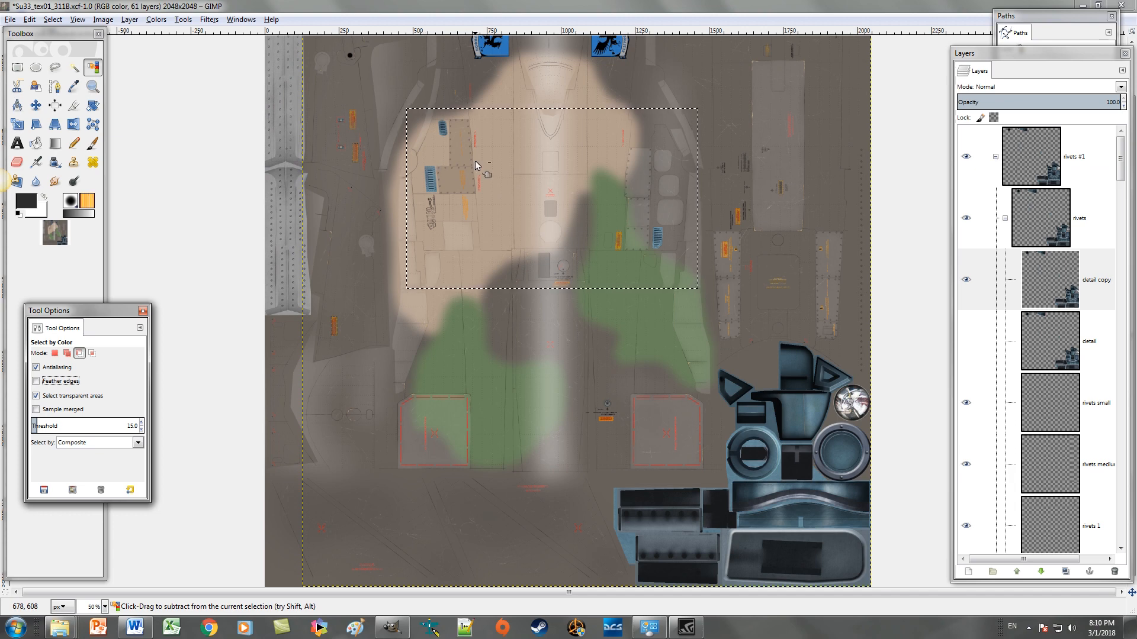
pyautogui.click(484, 207)
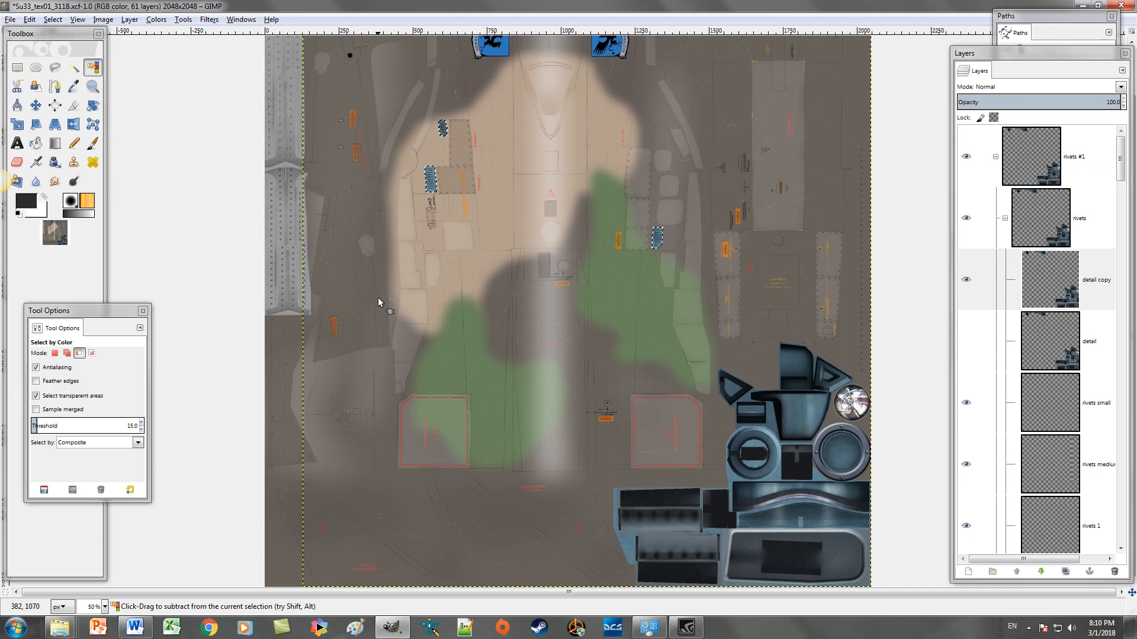
pyautogui.hotkey('ctrl', 'x')
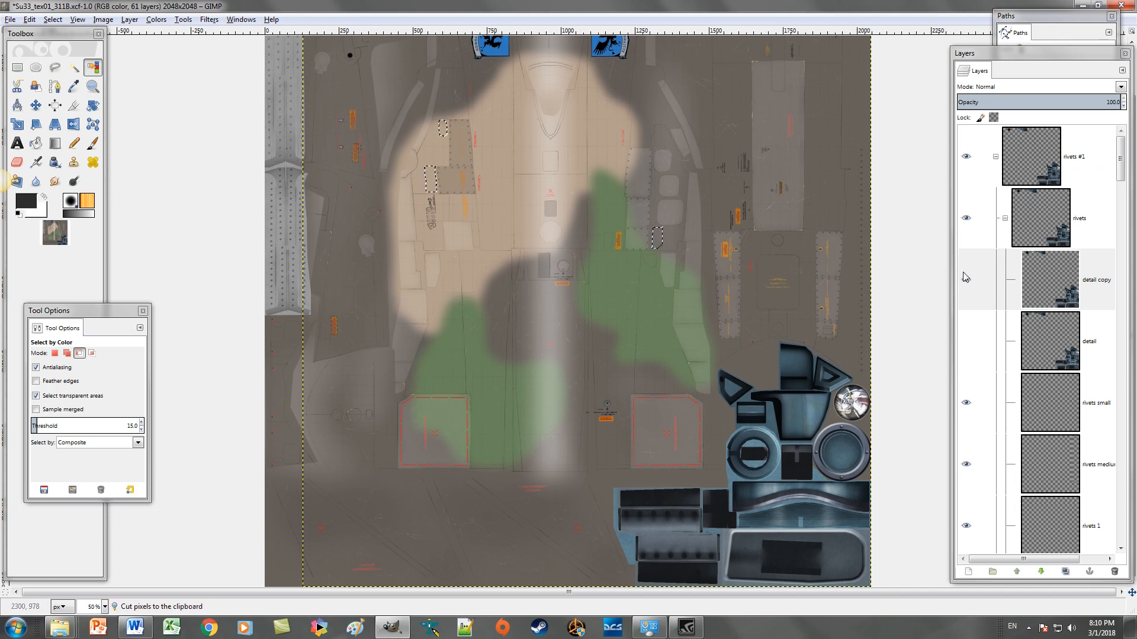
# Step: Create a new 2048 × 2048 transparent layer above detail copy, paste the cut blue panels and anchor them to it
pyautogui.rightClick(1100, 287)
pyautogui.click(1025, 311)
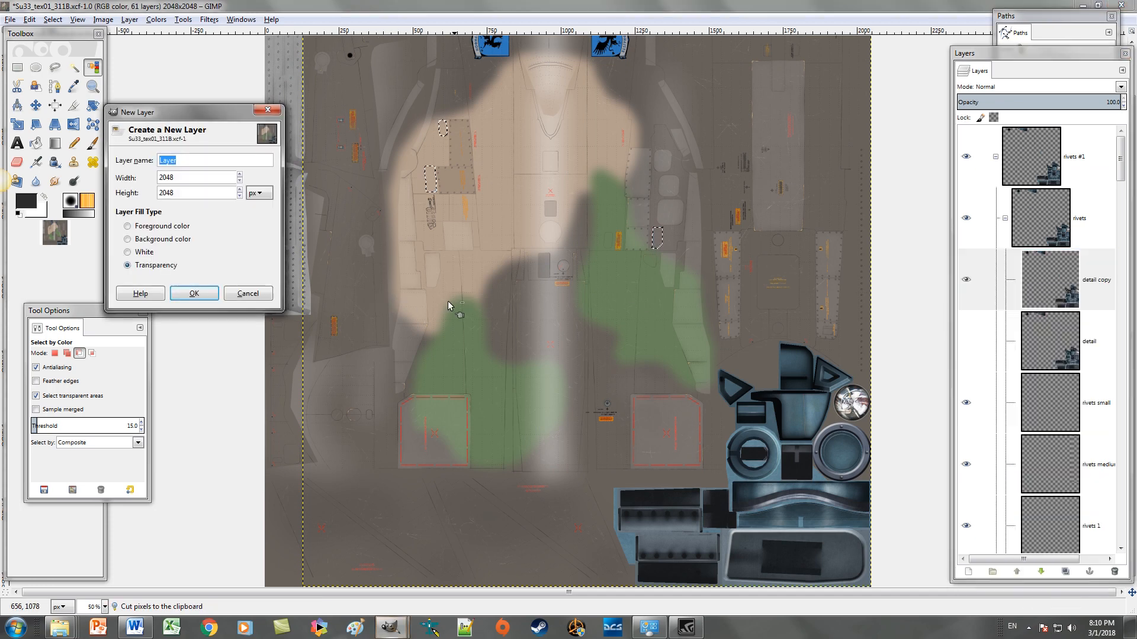
pyautogui.click(194, 294)
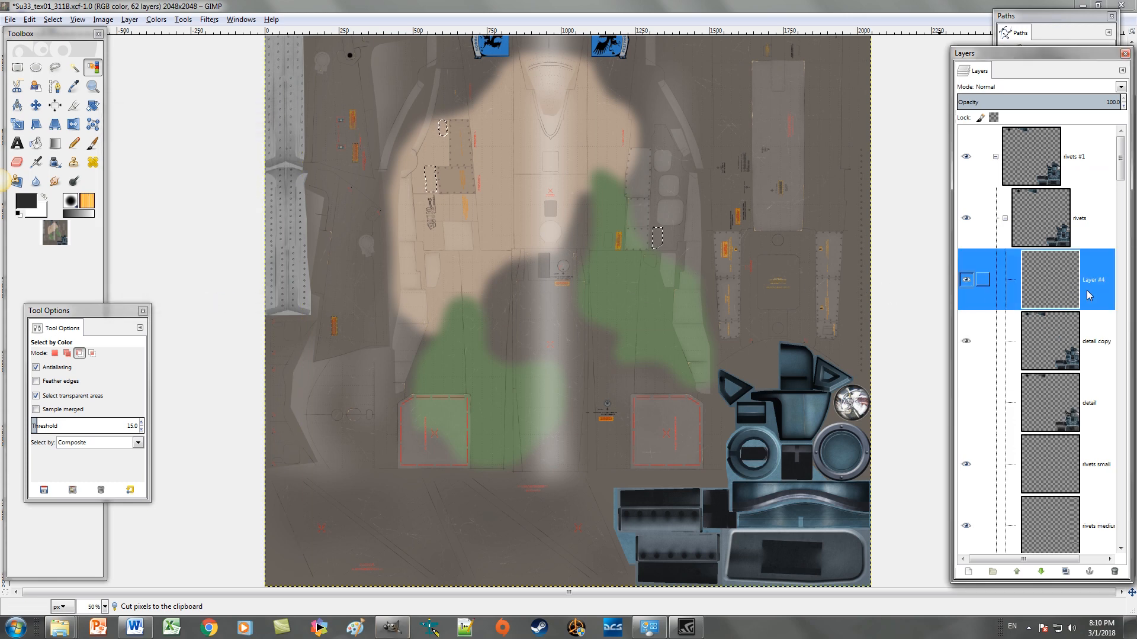
pyautogui.hotkey('ctrl', 'v')
pyautogui.rightClick(980, 159)
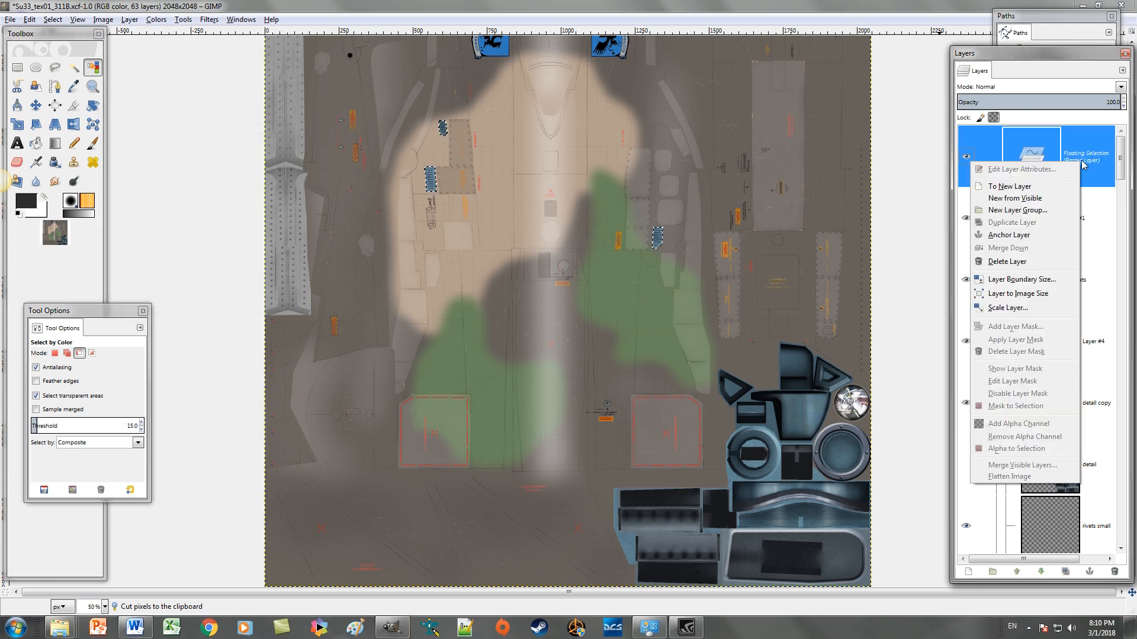
pyautogui.click(1008, 235)
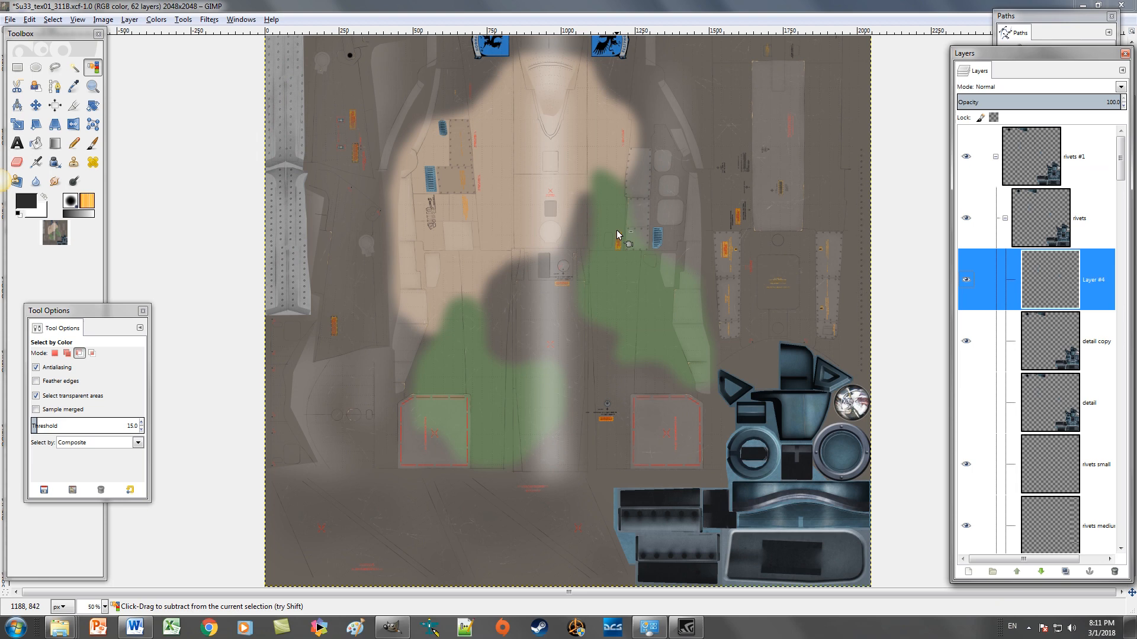
# Step: Select the transparent area of the new panel layer by color, replacing the selection, and invert it to capture the three blue panels
pyautogui.click(97, 70)
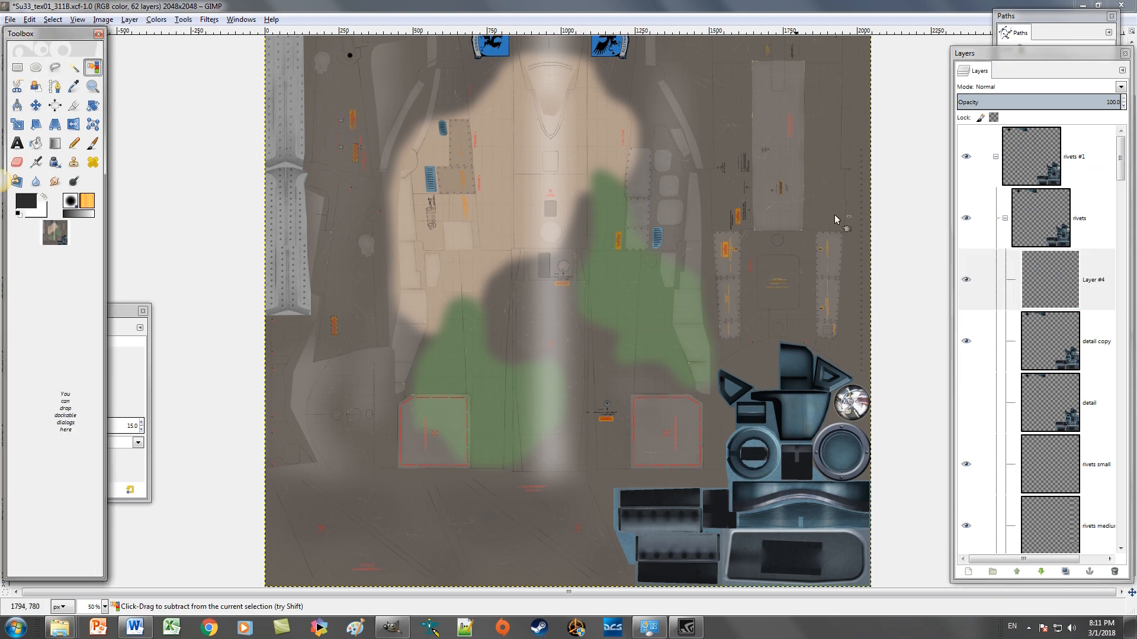
pyautogui.click(973, 280)
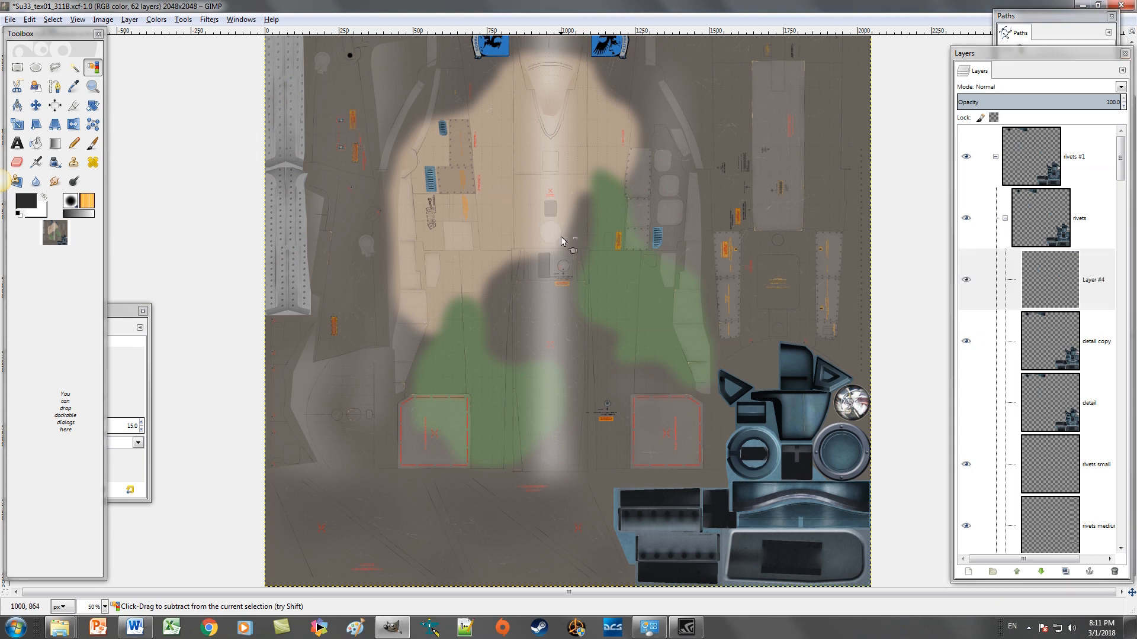
pyautogui.click(120, 317)
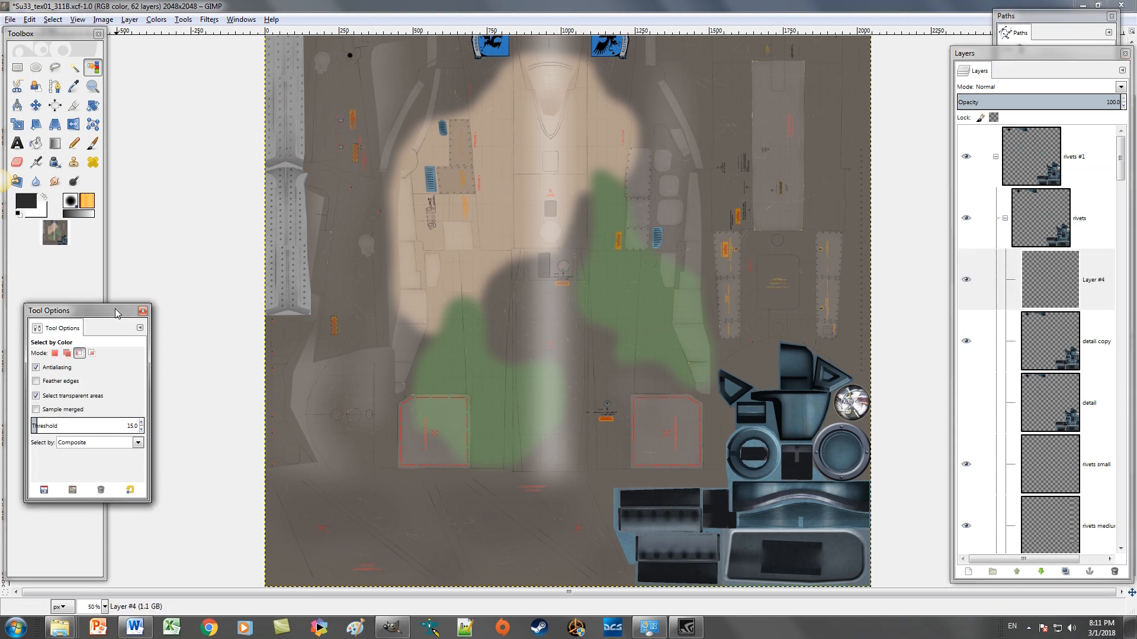
pyautogui.click(55, 353)
pyautogui.click(559, 227)
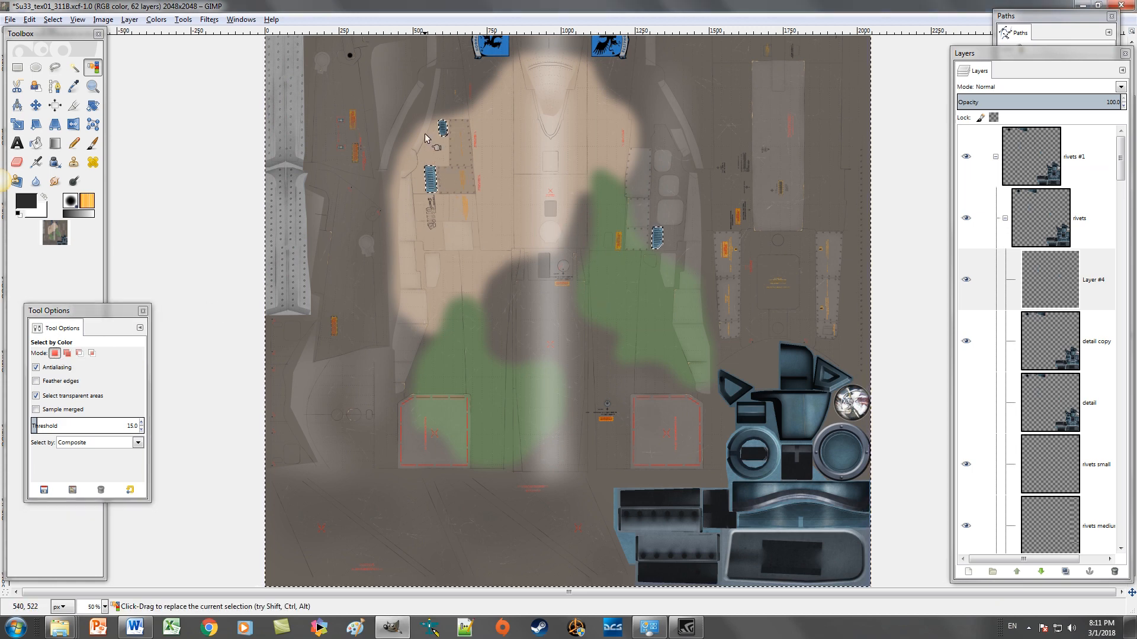
pyautogui.click(53, 20)
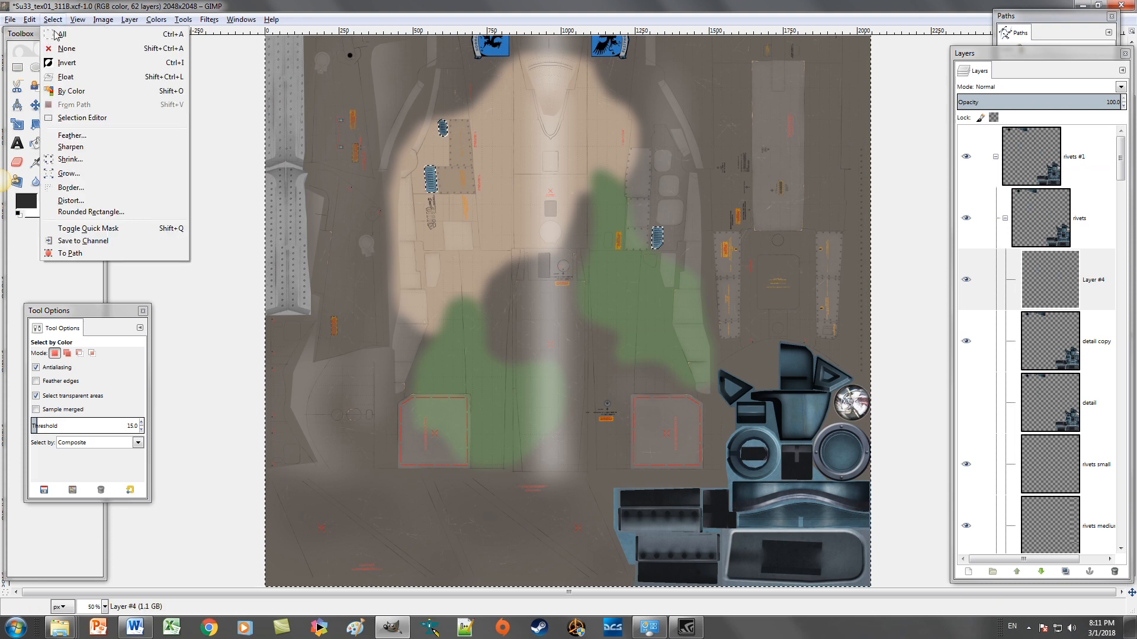
pyautogui.click(67, 63)
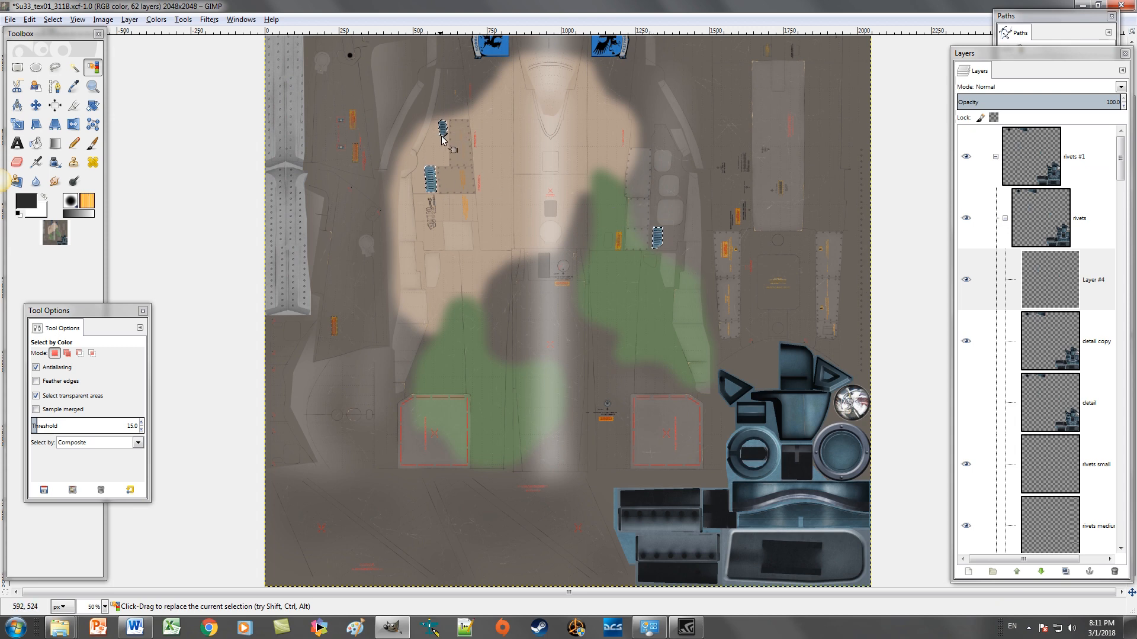
# Step: Subtract the small upper panel and the panel beside the green patch with rectangles, keeping only the lower tan-area panel selected
pyautogui.click(79, 73)
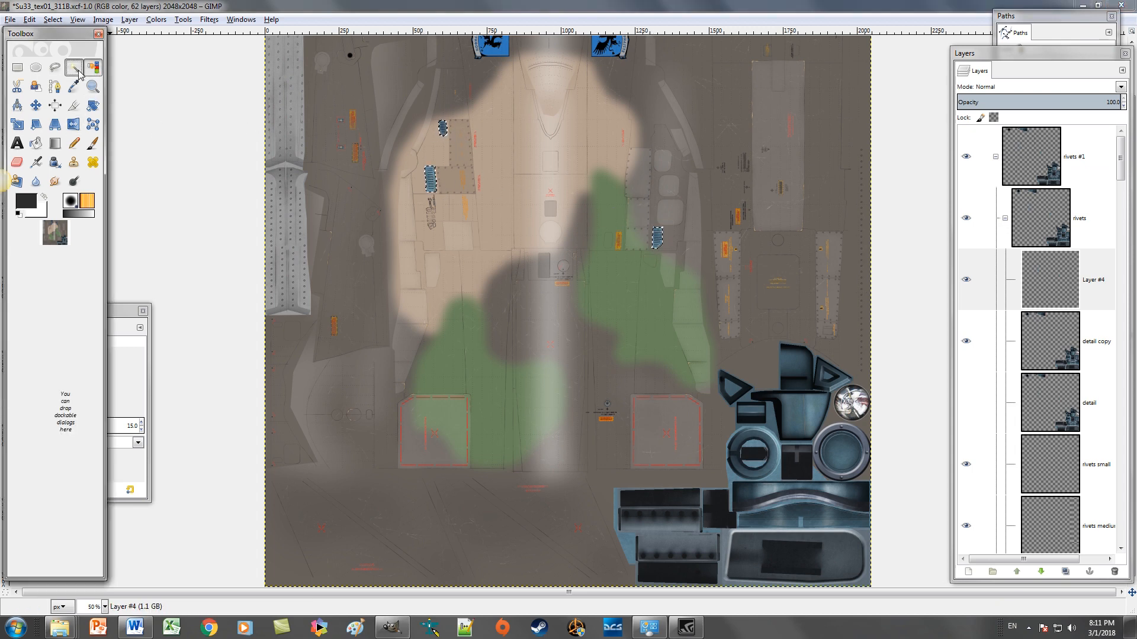
pyautogui.doubleClick(79, 72)
pyautogui.click(78, 353)
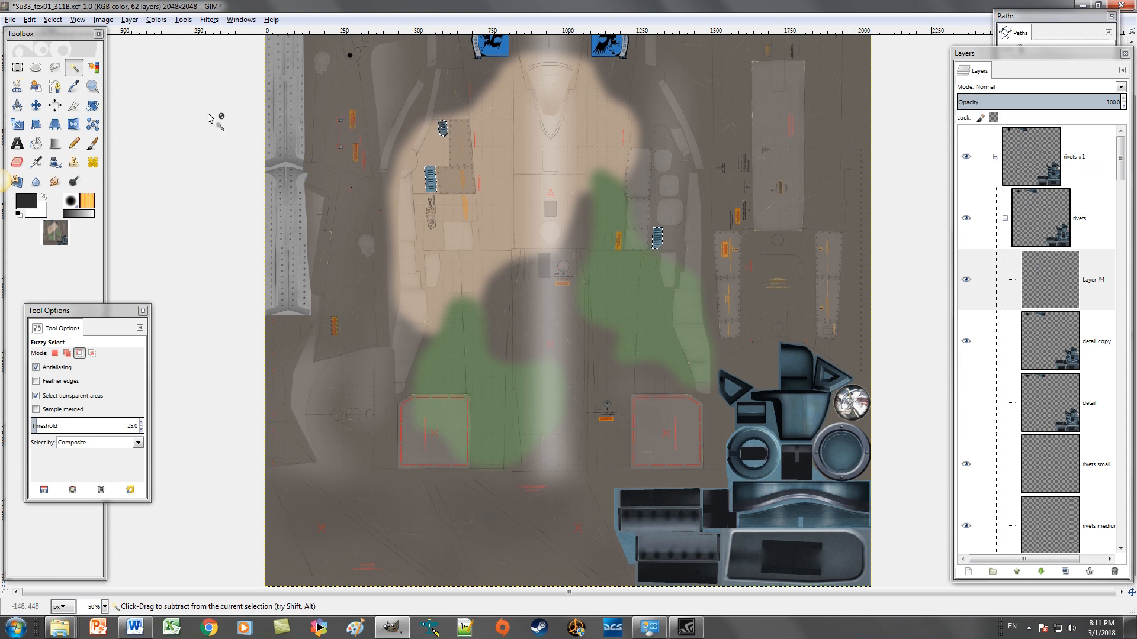
pyautogui.click(17, 67)
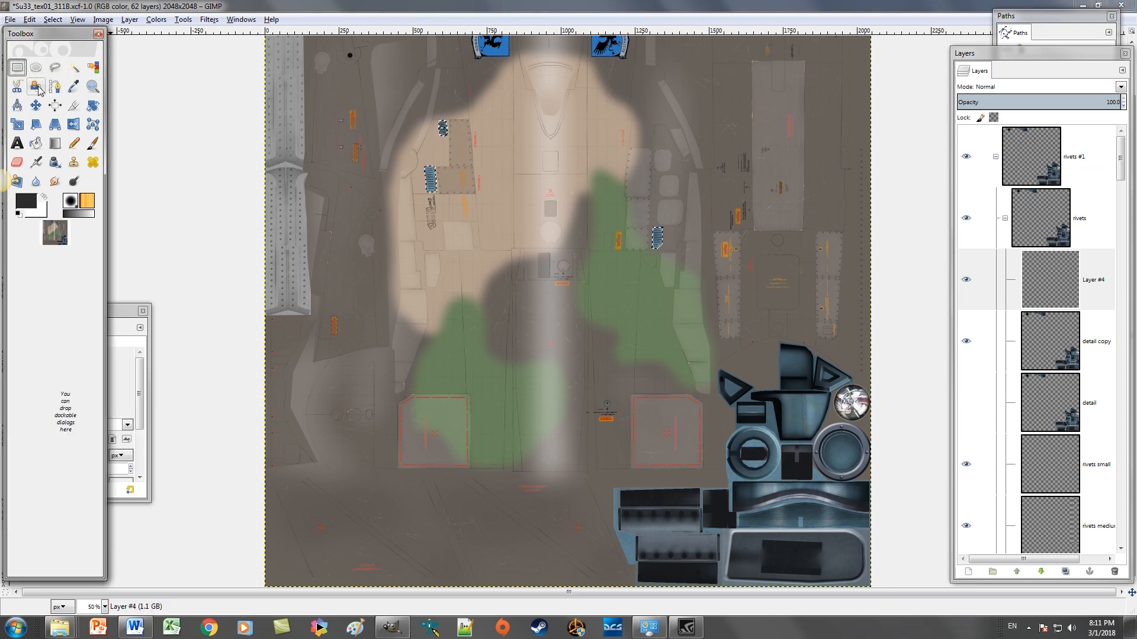
pyautogui.click(114, 305)
pyautogui.click(79, 353)
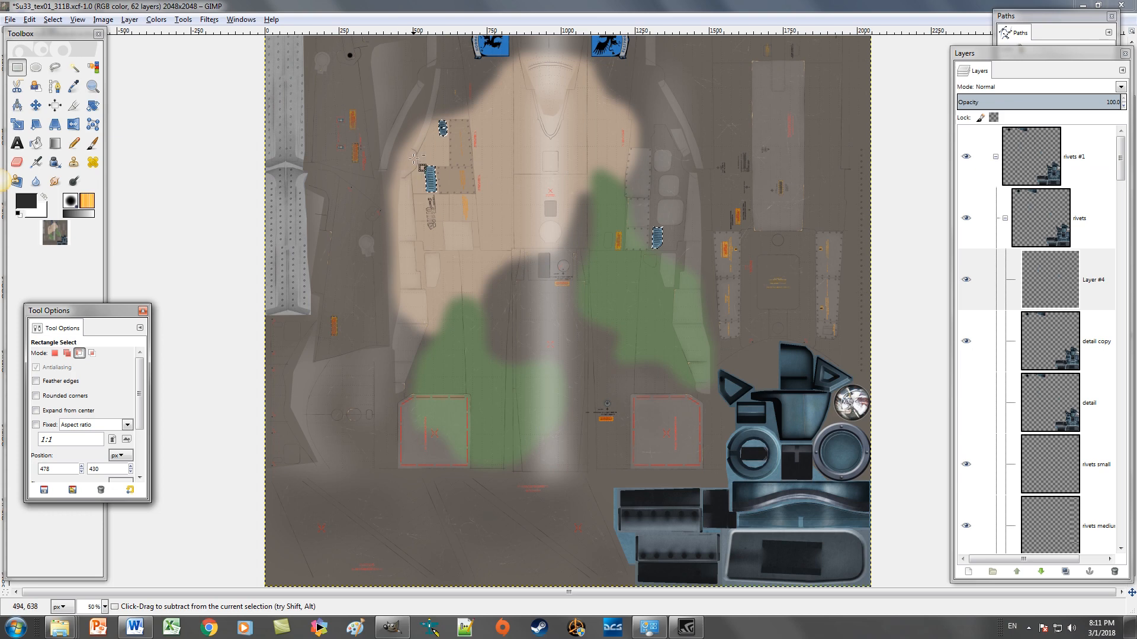
pyautogui.moveTo(426, 152); pyautogui.dragTo(469, 101)
pyautogui.moveTo(643, 215); pyautogui.dragTo(680, 275)
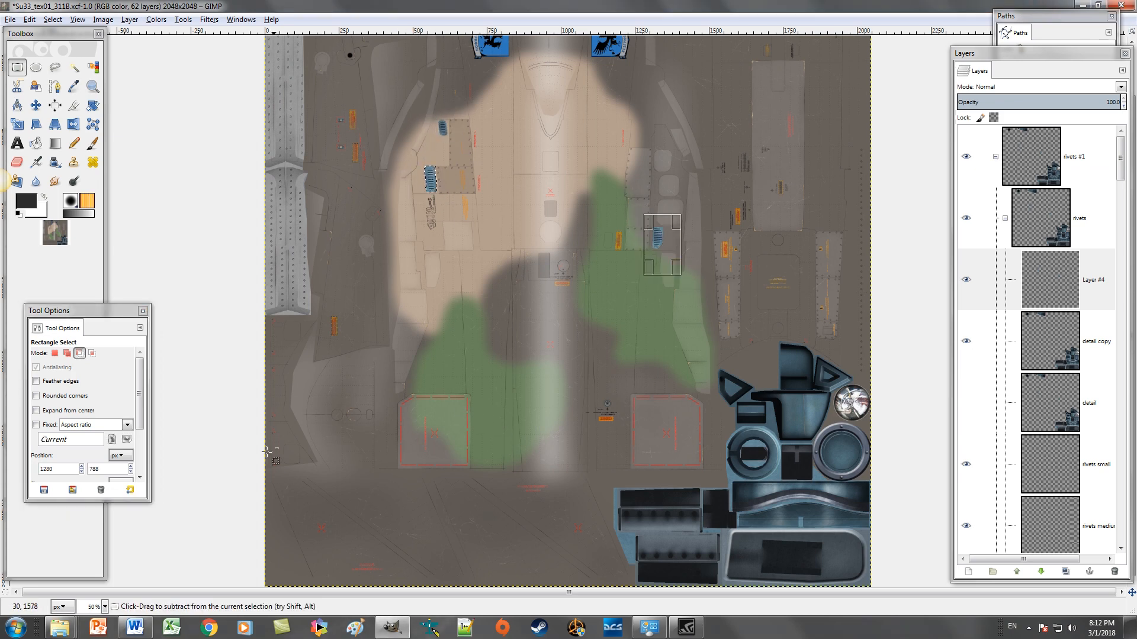
# Step: Try desaturating the selected louvred panel by lightness, luminosity and average
pyautogui.click(105, 607)
pyautogui.click(100, 517)
pyautogui.scroll(10, 515, 542)
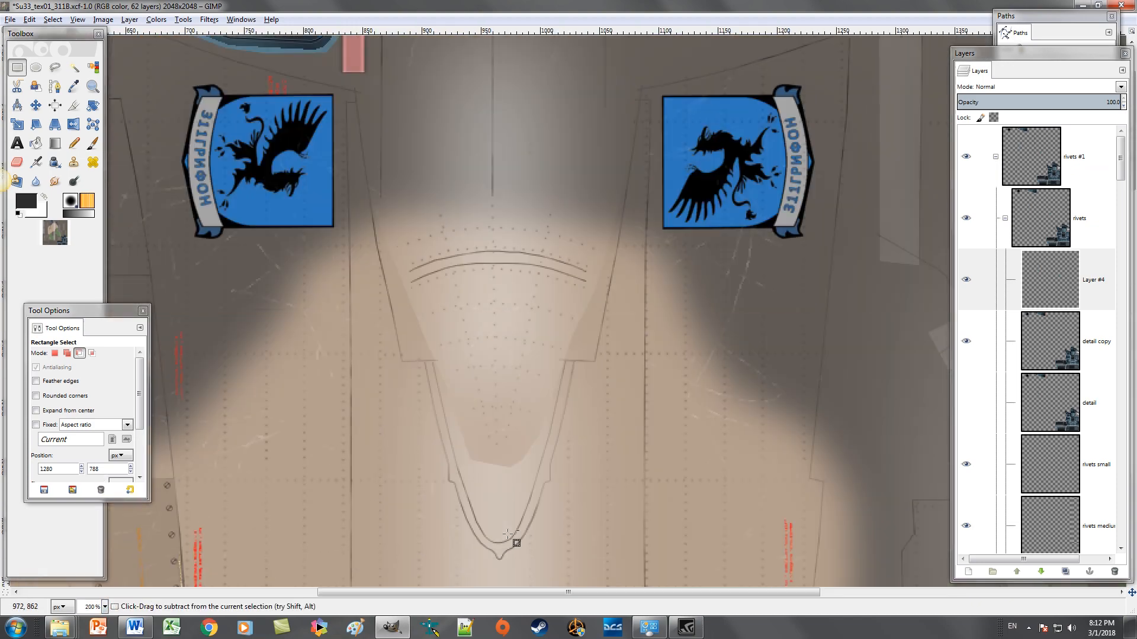
pyautogui.moveTo(689, 592); pyautogui.dragTo(385, 601)
pyautogui.scroll(-10, 664, 505)
pyautogui.click(157, 19)
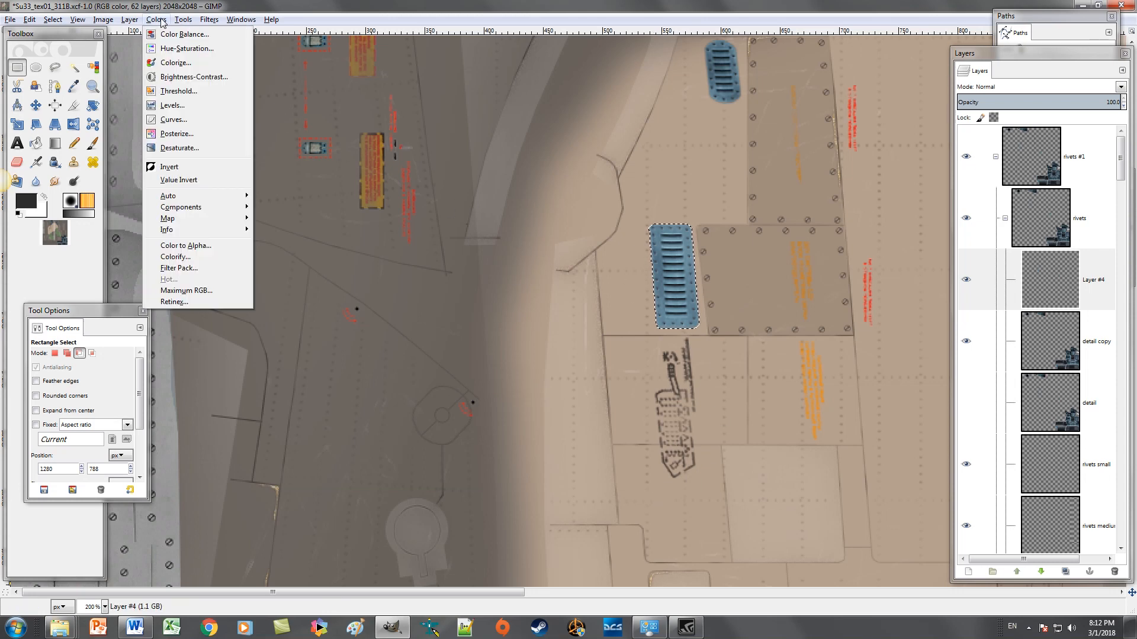
pyautogui.click(180, 148)
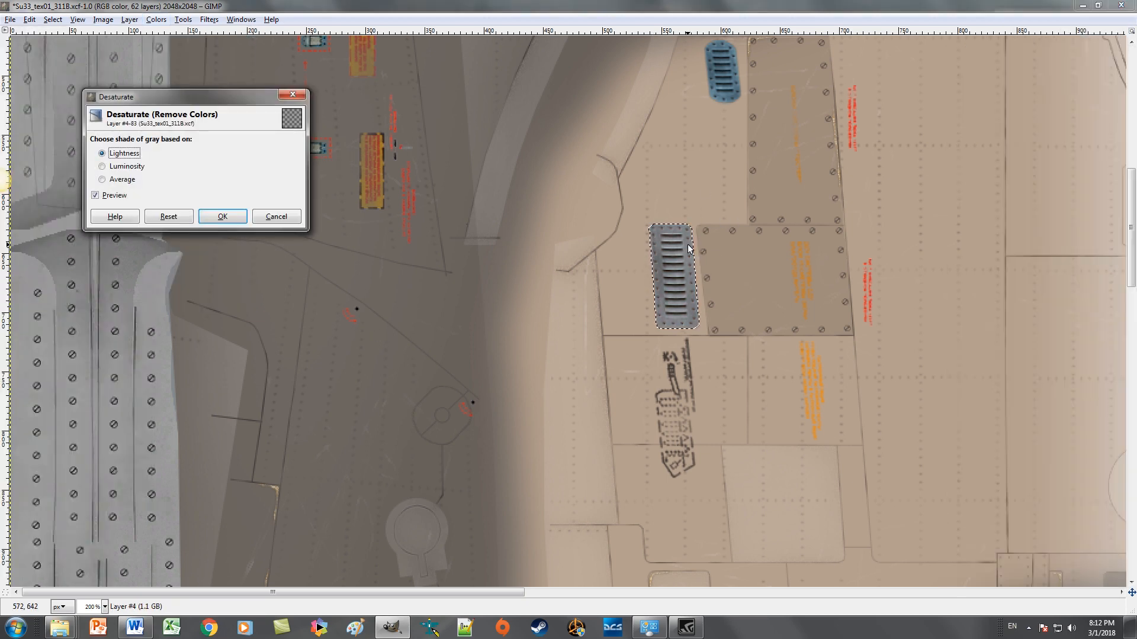
pyautogui.click(103, 167)
pyautogui.click(103, 180)
pyautogui.click(103, 167)
pyautogui.click(102, 155)
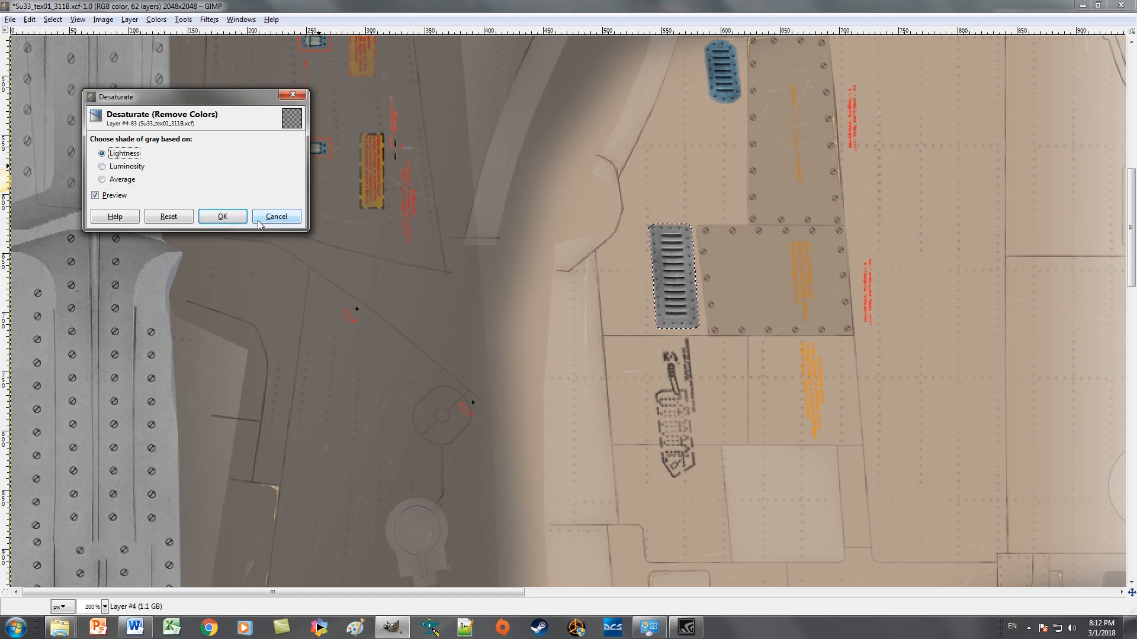
pyautogui.click(278, 217)
# Step: Try shifting the panel's midtone color balance to red 35, green -21 and blue -42
pyautogui.click(157, 20)
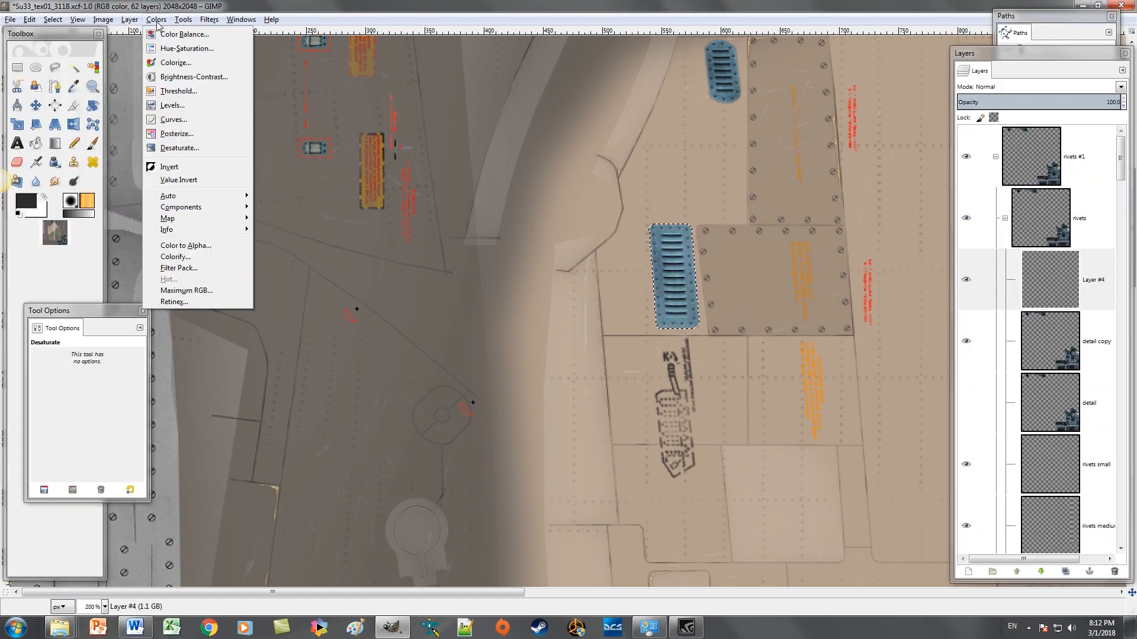
pyautogui.click(184, 33)
pyautogui.moveTo(172, 137); pyautogui.dragTo(142, 170)
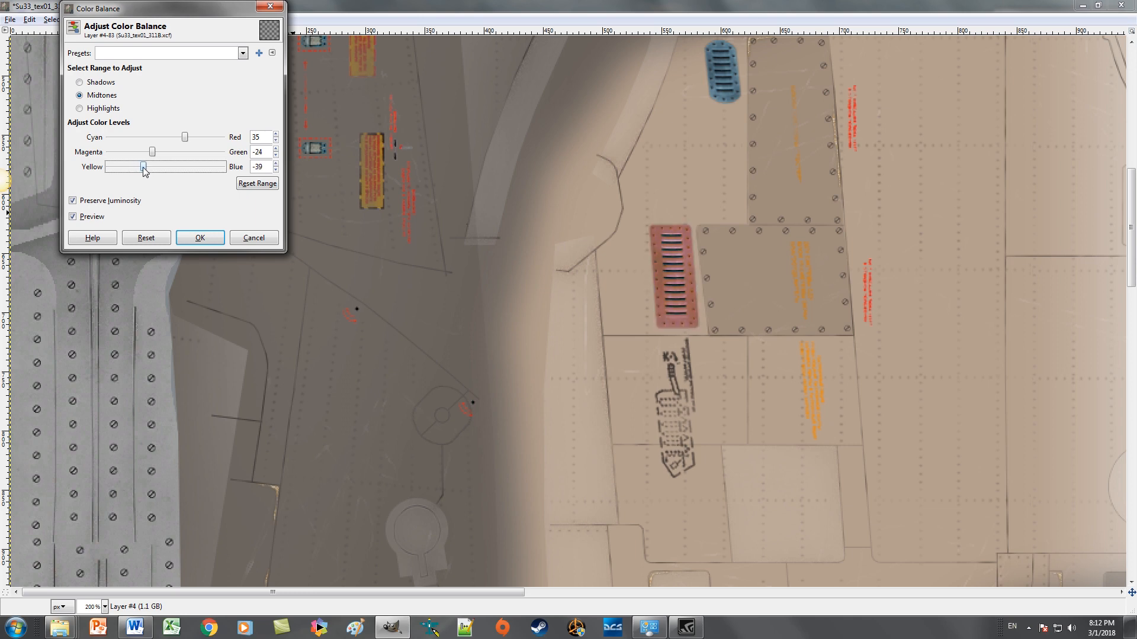
pyautogui.click(153, 154)
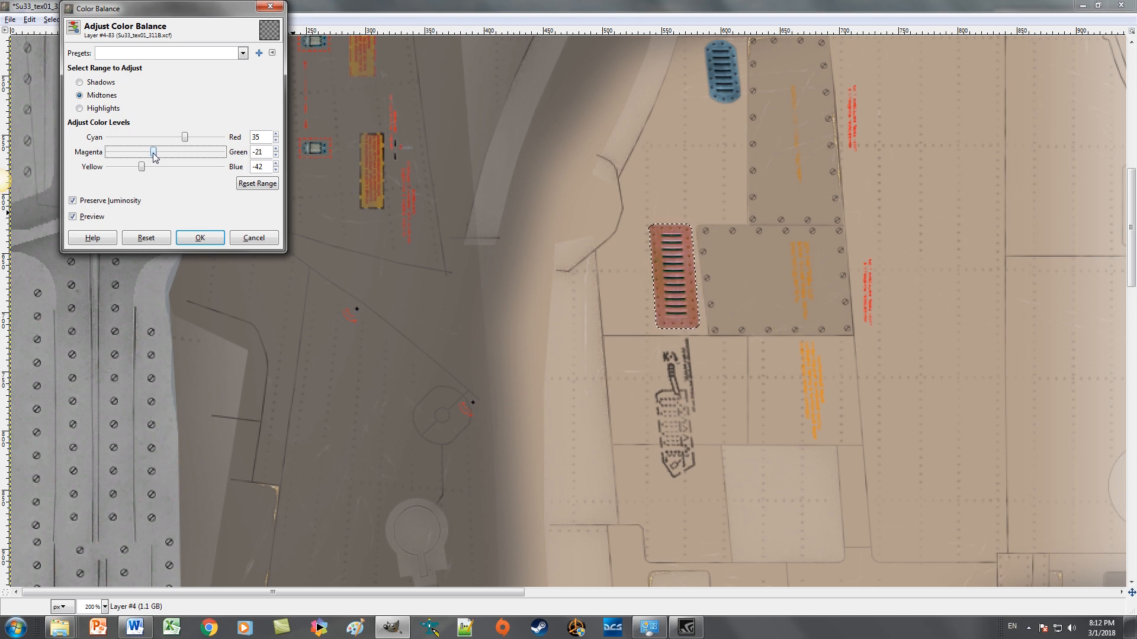
pyautogui.click(252, 238)
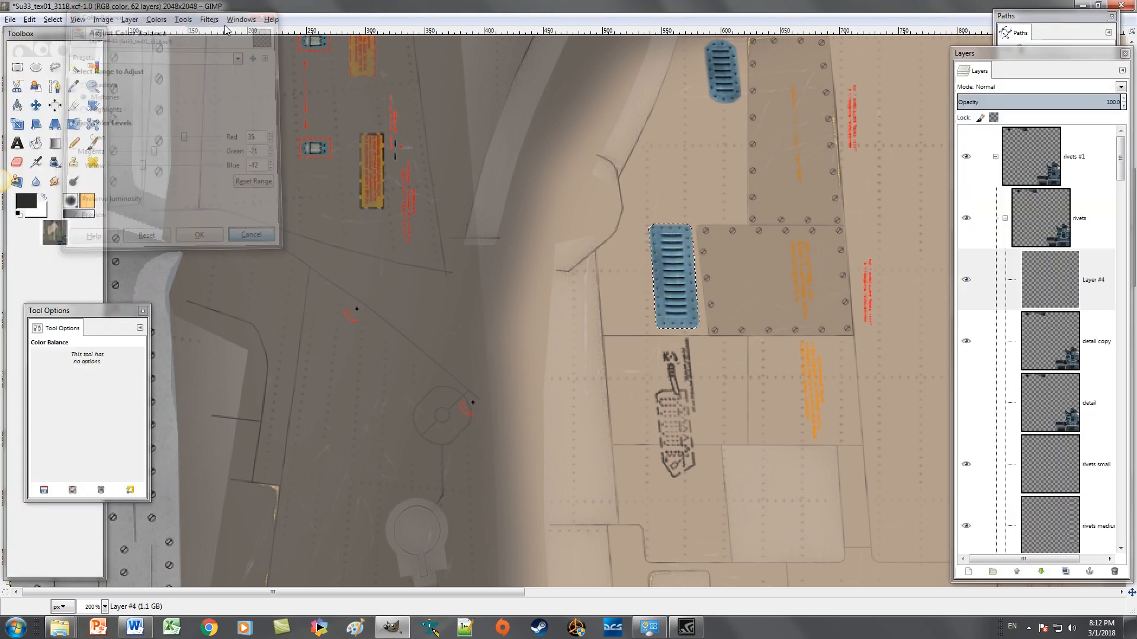
# Step: Apply a value curve to the selected panel with raised shadows, midtones lowered to about 67 at 139, and raised highlights
pyautogui.click(156, 19)
pyautogui.click(180, 120)
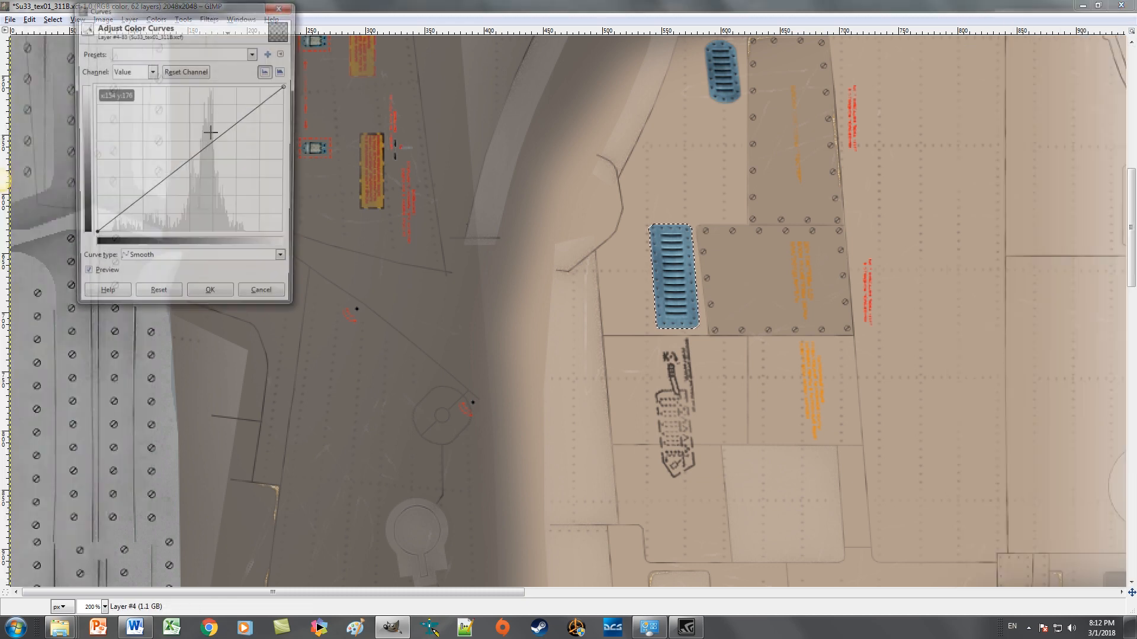
pyautogui.moveTo(198, 190); pyautogui.dragTo(203, 199)
pyautogui.moveTo(251, 134); pyautogui.dragTo(253, 104)
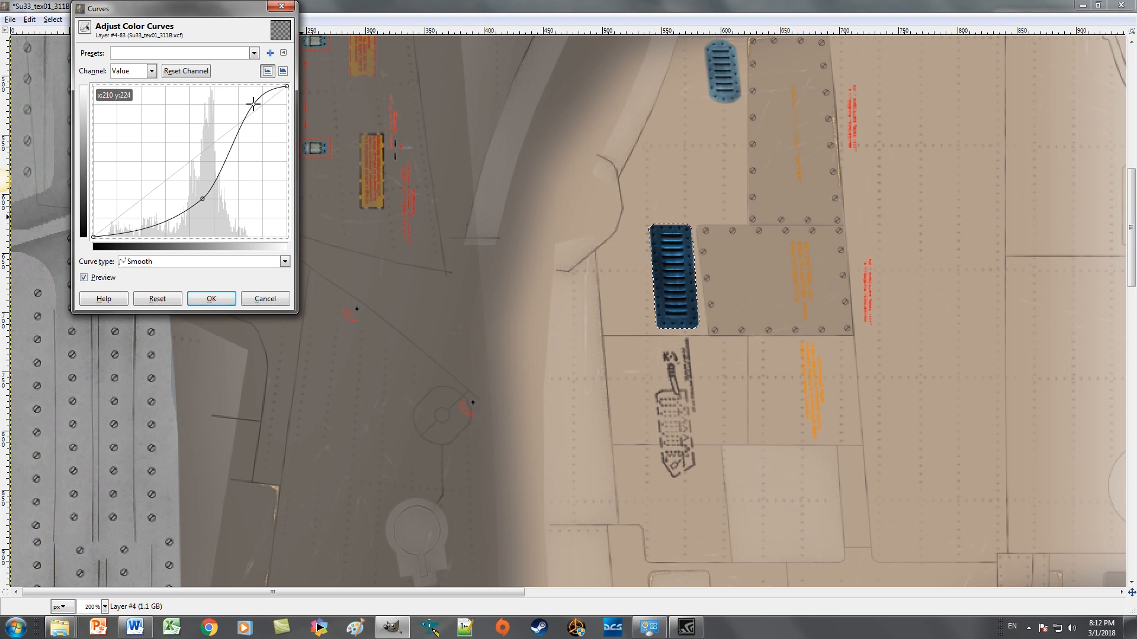
pyautogui.moveTo(155, 196); pyautogui.dragTo(128, 184)
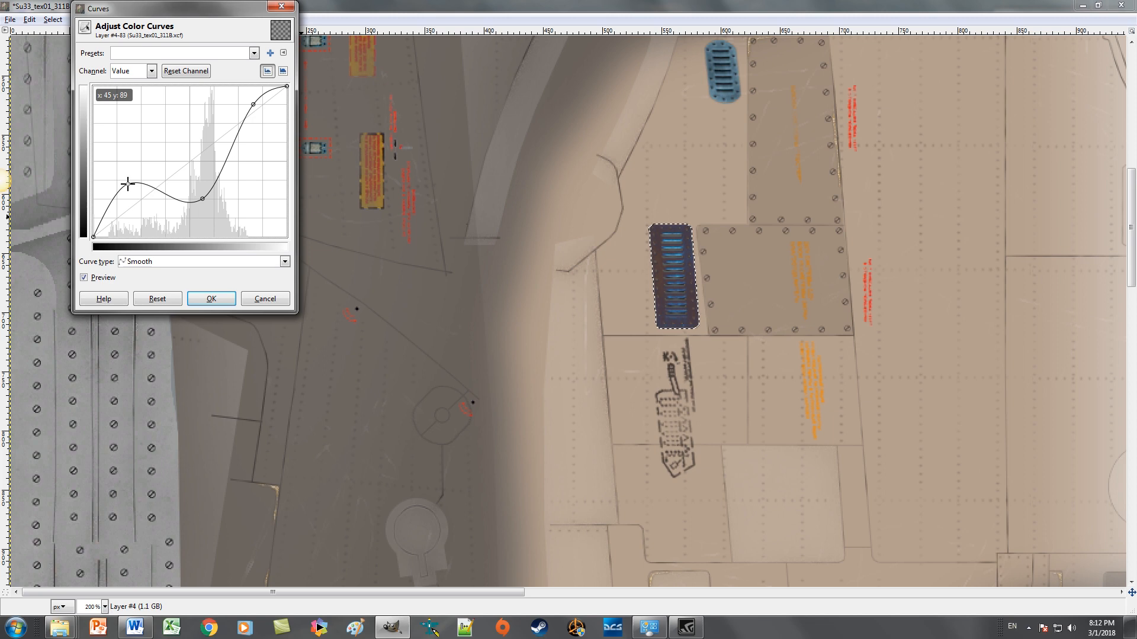
pyautogui.moveTo(128, 183); pyautogui.dragTo(125, 177)
pyautogui.moveTo(253, 104); pyautogui.dragTo(242, 107)
pyautogui.moveTo(203, 199)
pyautogui.mouseDown()
pyautogui.moveTo(198, 185)
pyautogui.moveTo(200, 196)
pyautogui.mouseUp()
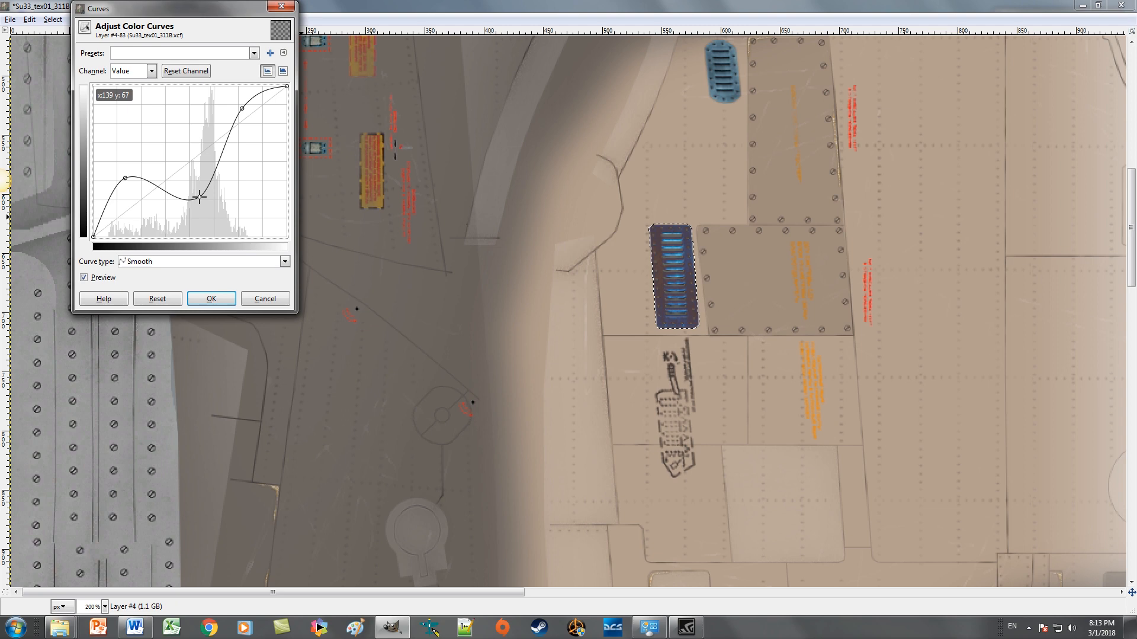
pyautogui.click(212, 299)
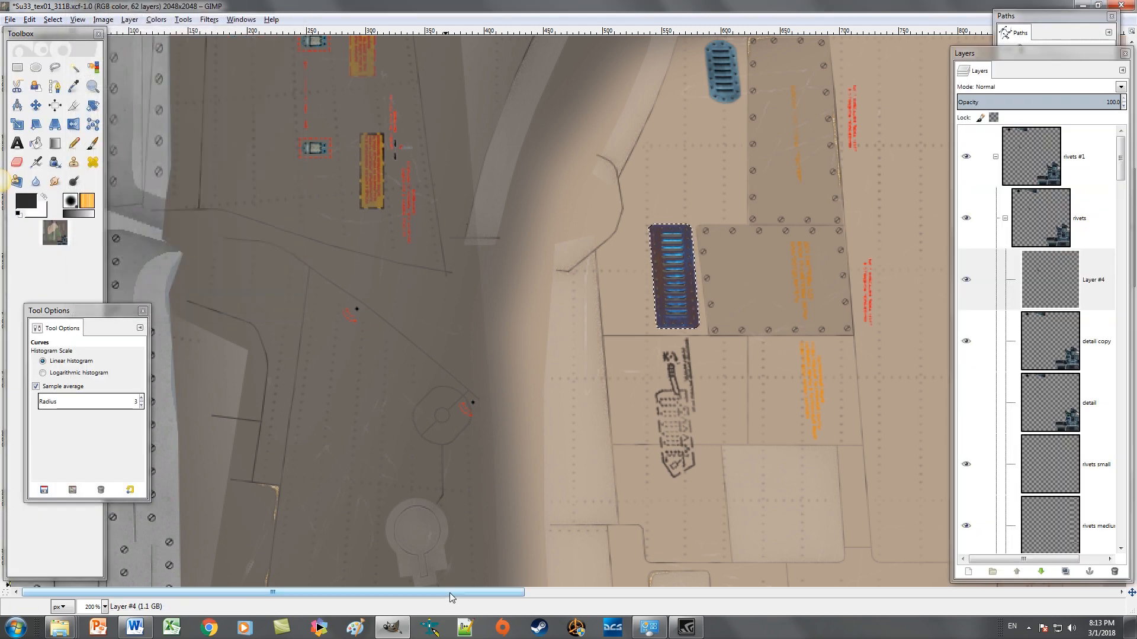
# Step: On the Layer #4 detail layer, select only the blue louvred panel beside the green patch, subtracting the empty area around it
pyautogui.moveTo(273, 592); pyautogui.dragTo(696, 593)
pyautogui.scroll(-3, 770, 414)
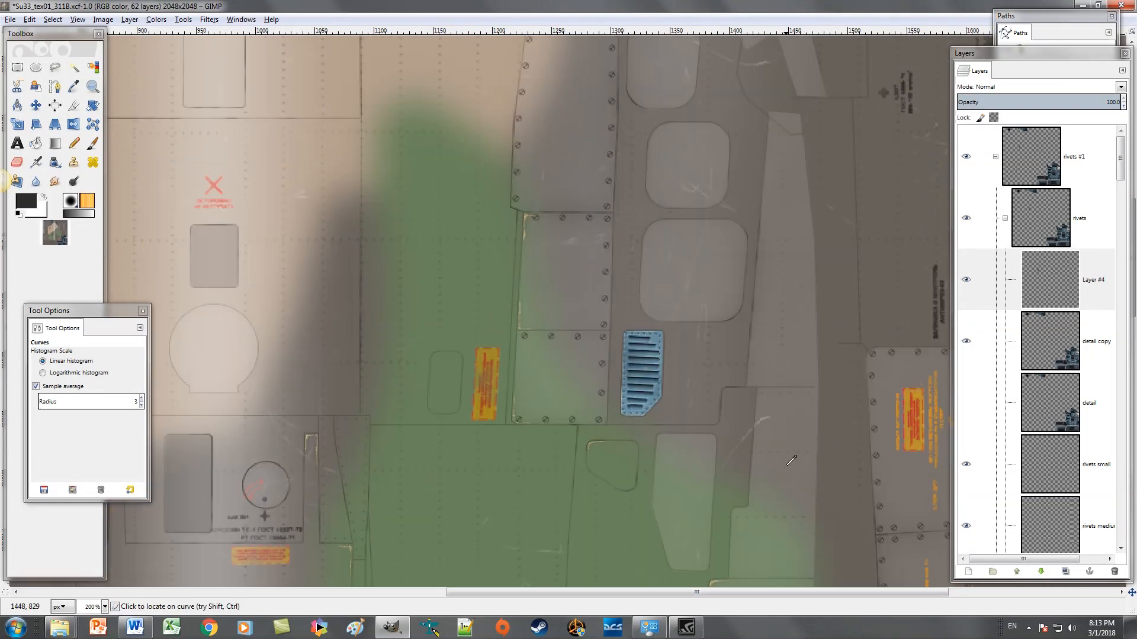
pyautogui.click(1088, 271)
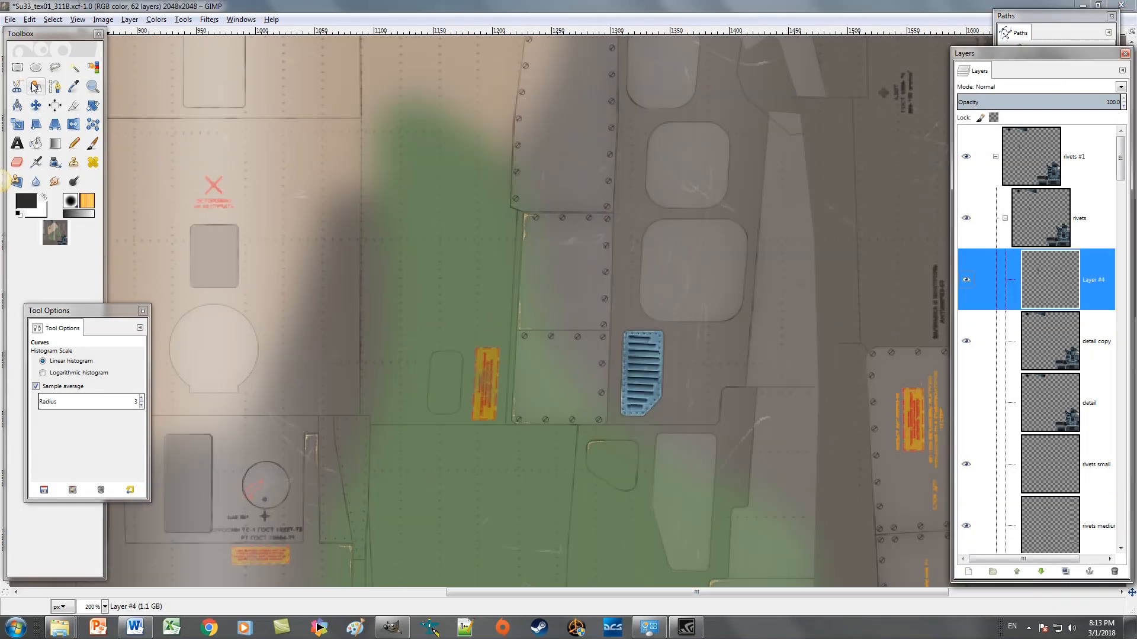
pyautogui.click(17, 67)
pyautogui.click(109, 321)
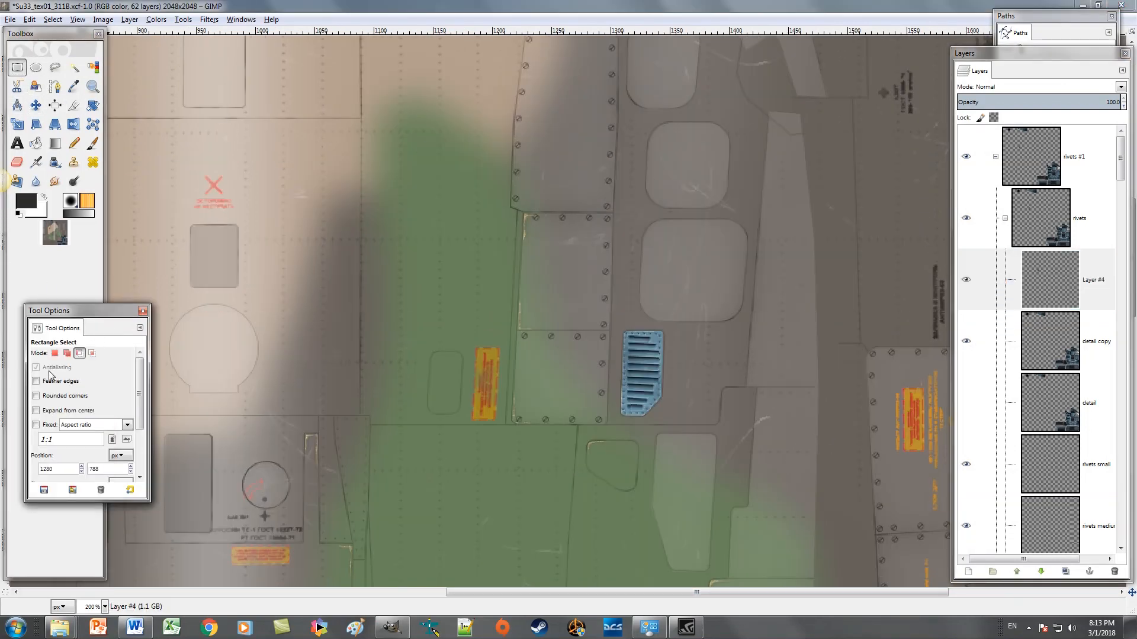
pyautogui.moveTo(561, 274); pyautogui.dragTo(761, 500)
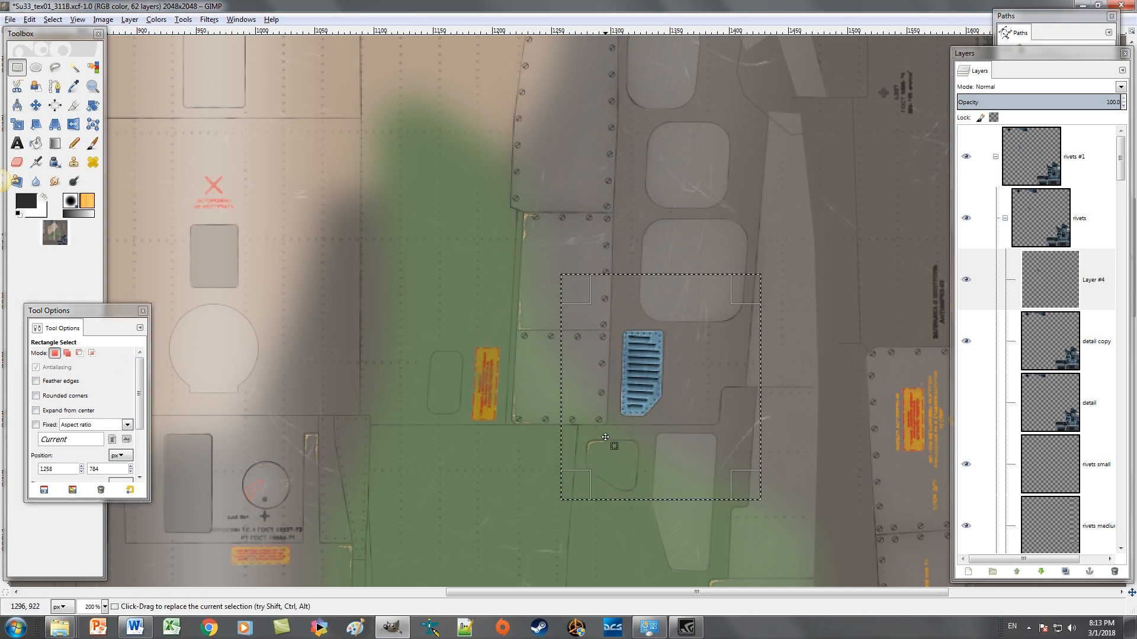
pyautogui.click(74, 69)
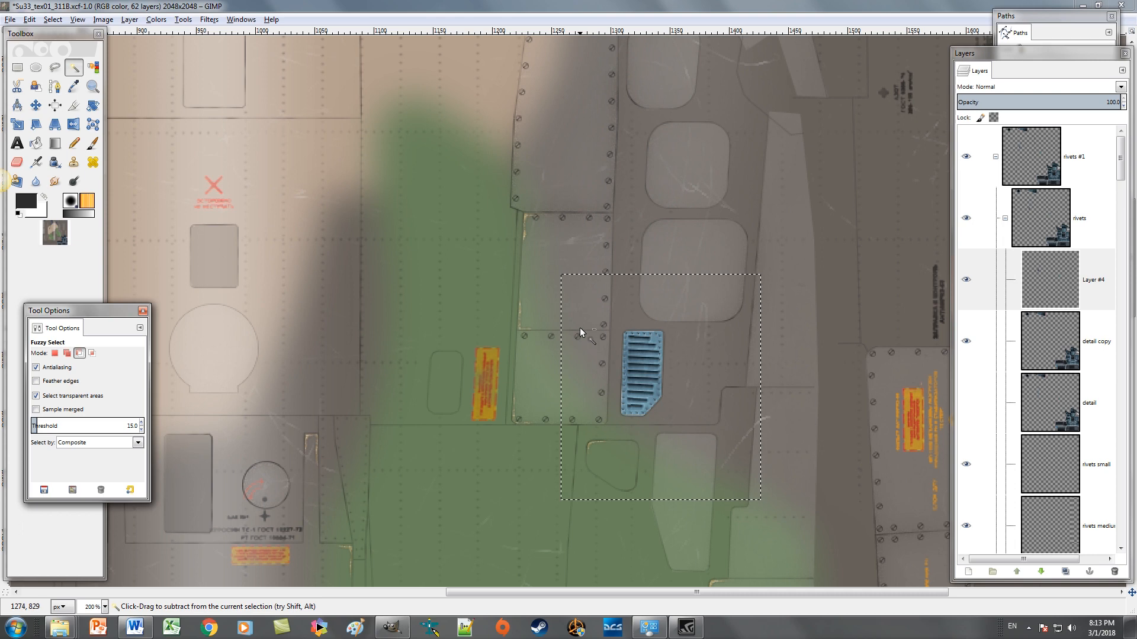
pyautogui.click(597, 415)
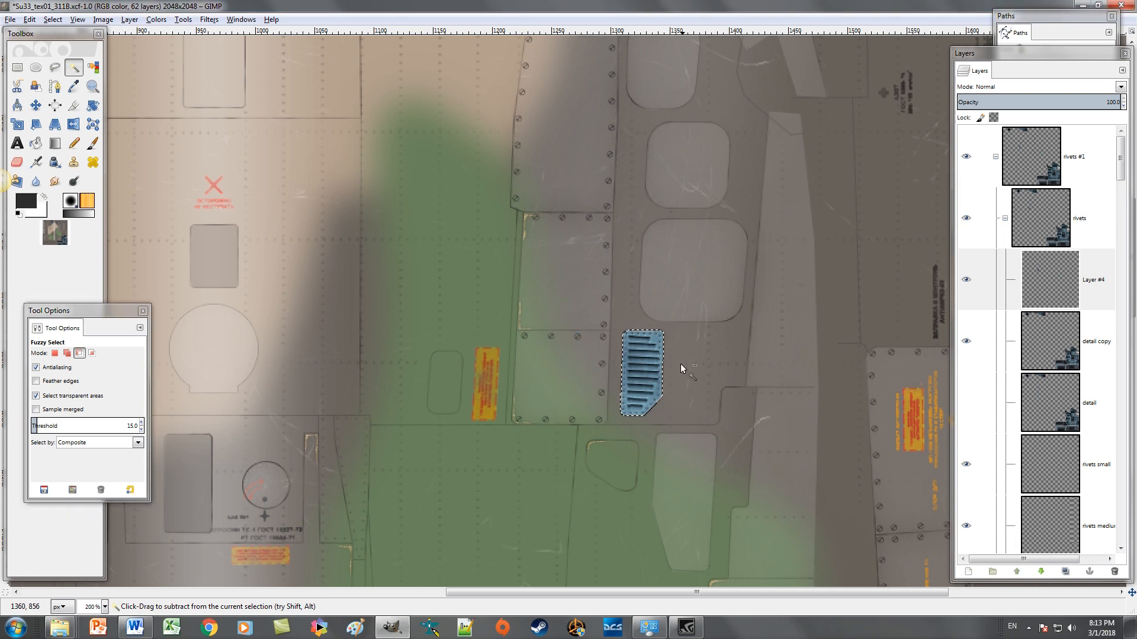
# Step: Desaturate the selected louvred panel based on lightness
pyautogui.click(156, 19)
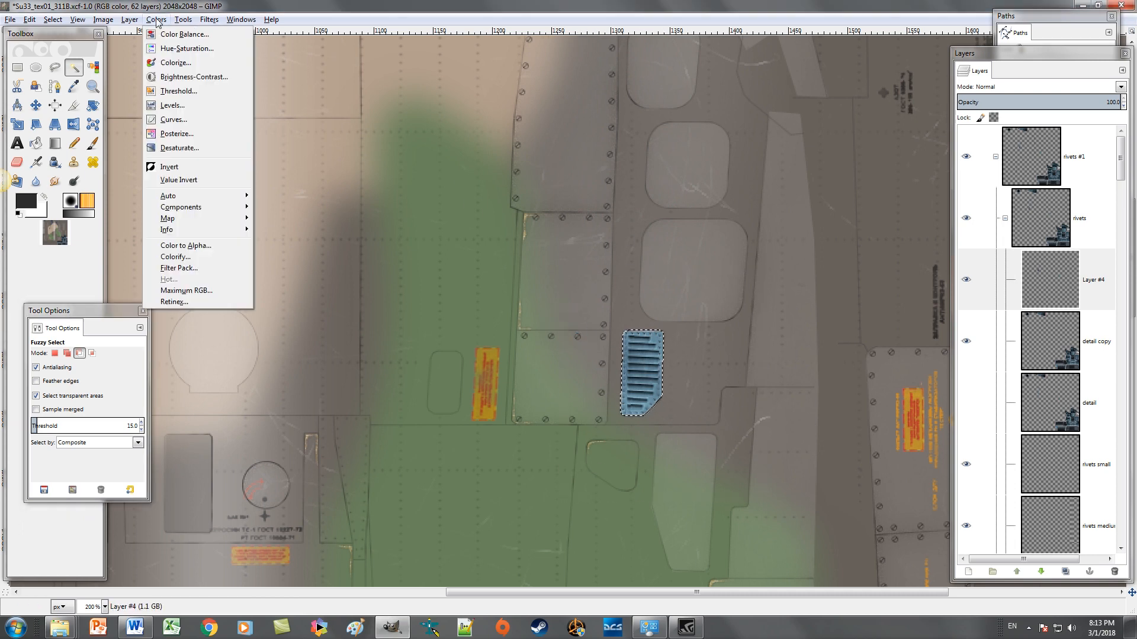
pyautogui.click(181, 149)
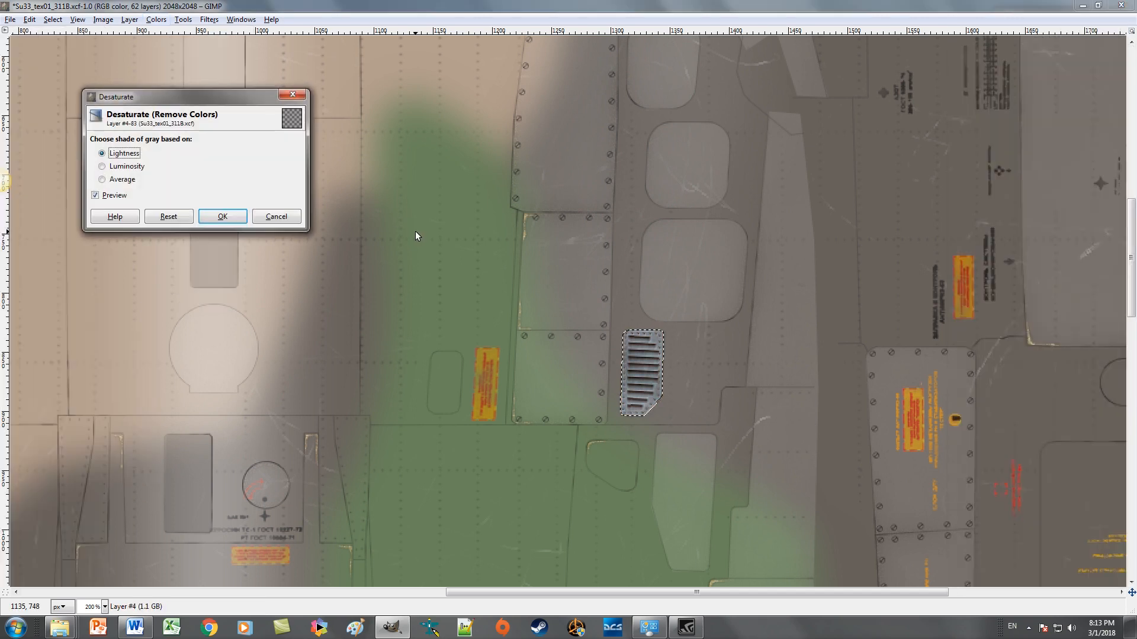
pyautogui.click(221, 215)
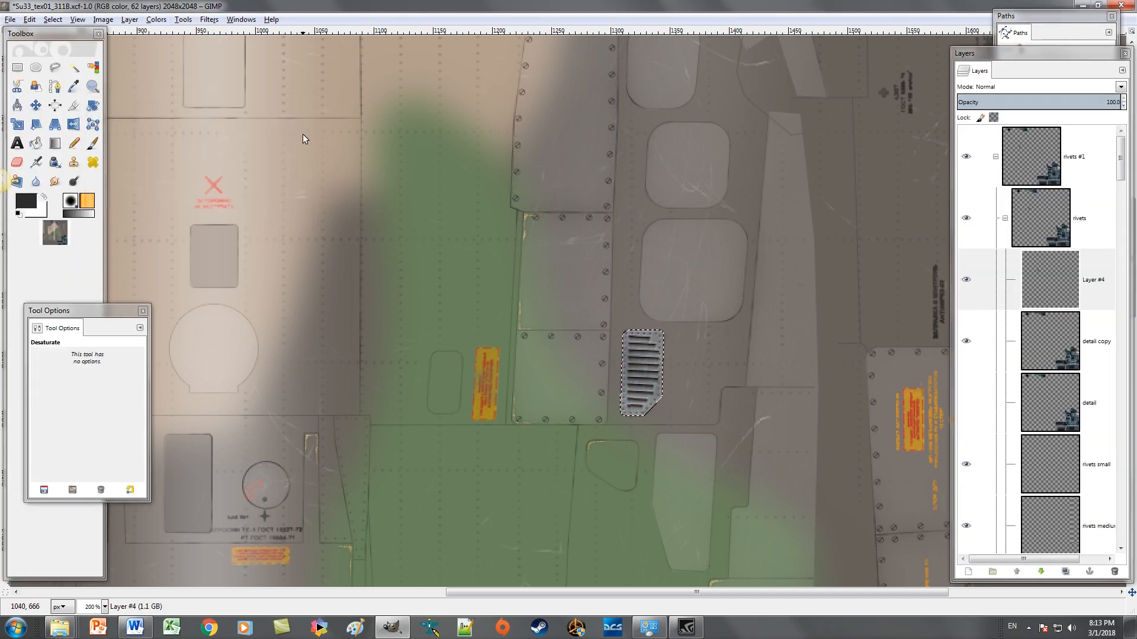
# Step: Shift the panel's midtone color balance to red 13, green -15 and blue -17, and clear the selection
pyautogui.click(155, 19)
pyautogui.click(170, 37)
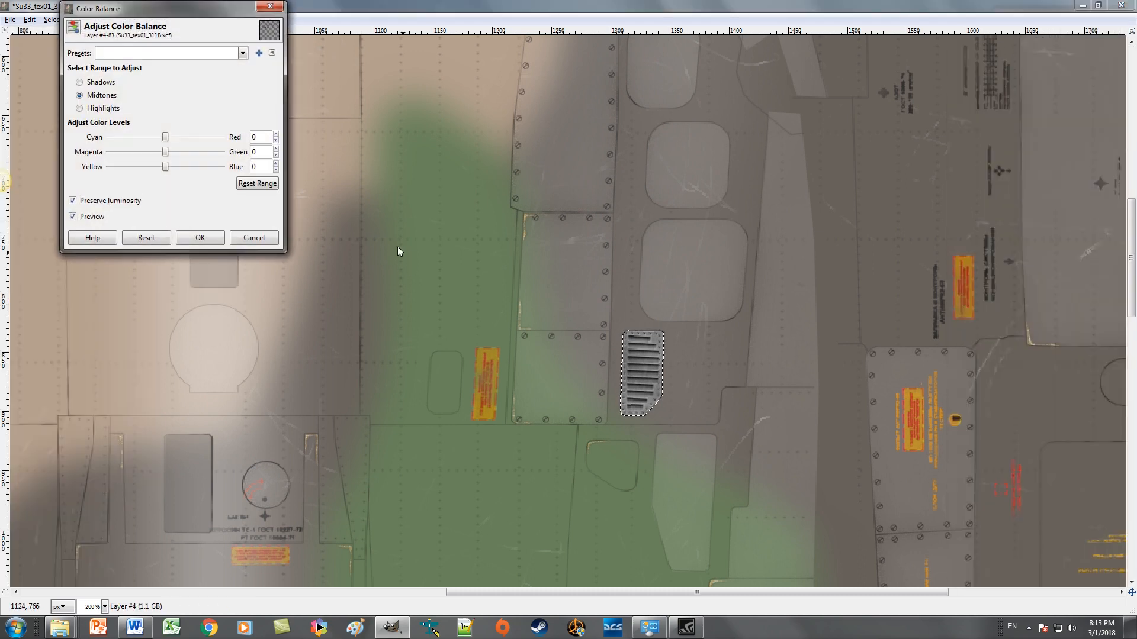
pyautogui.moveTo(166, 138); pyautogui.dragTo(155, 168)
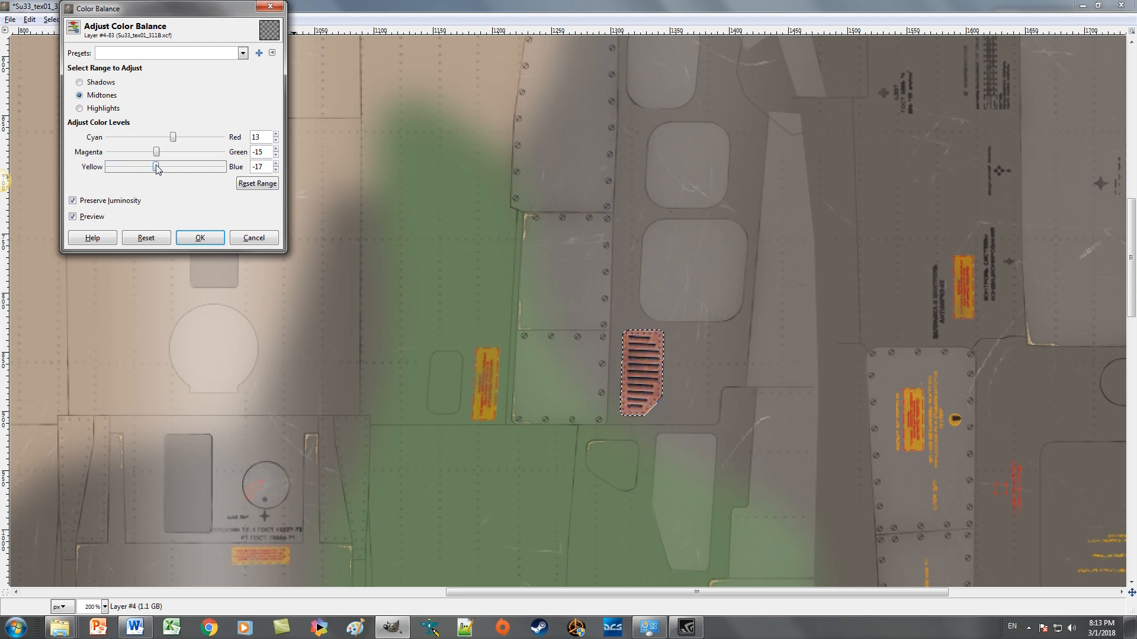
pyautogui.click(200, 237)
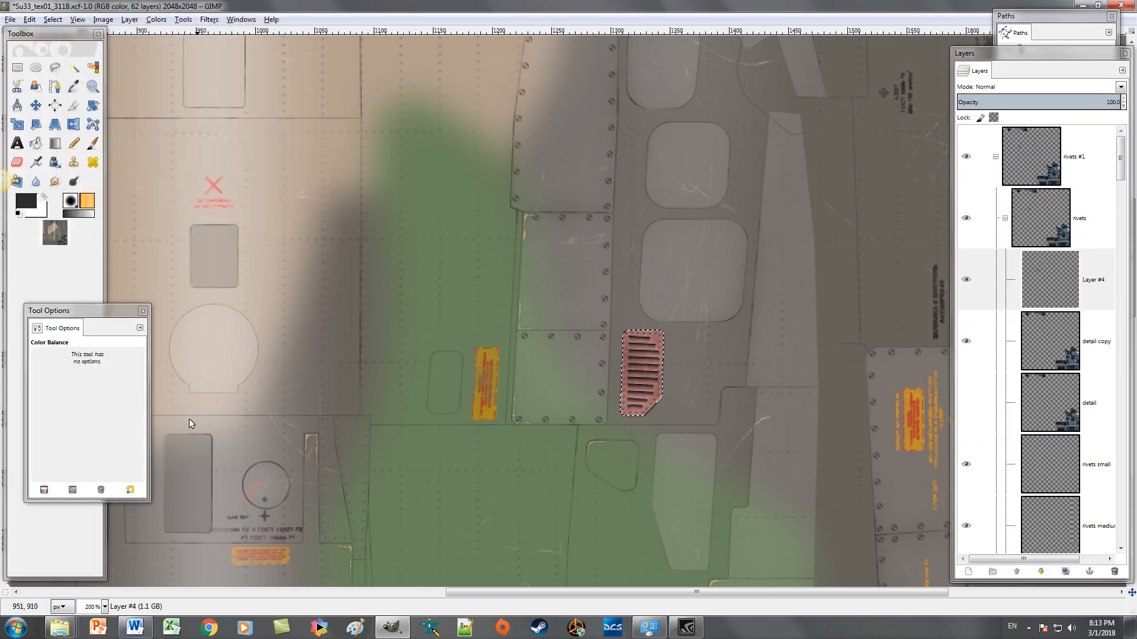
pyautogui.hotkey('ctrl', 'shift', 'a')
# Step: Select the tan camouflage patch by color on the blue dark copy layer
pyautogui.click(105, 607)
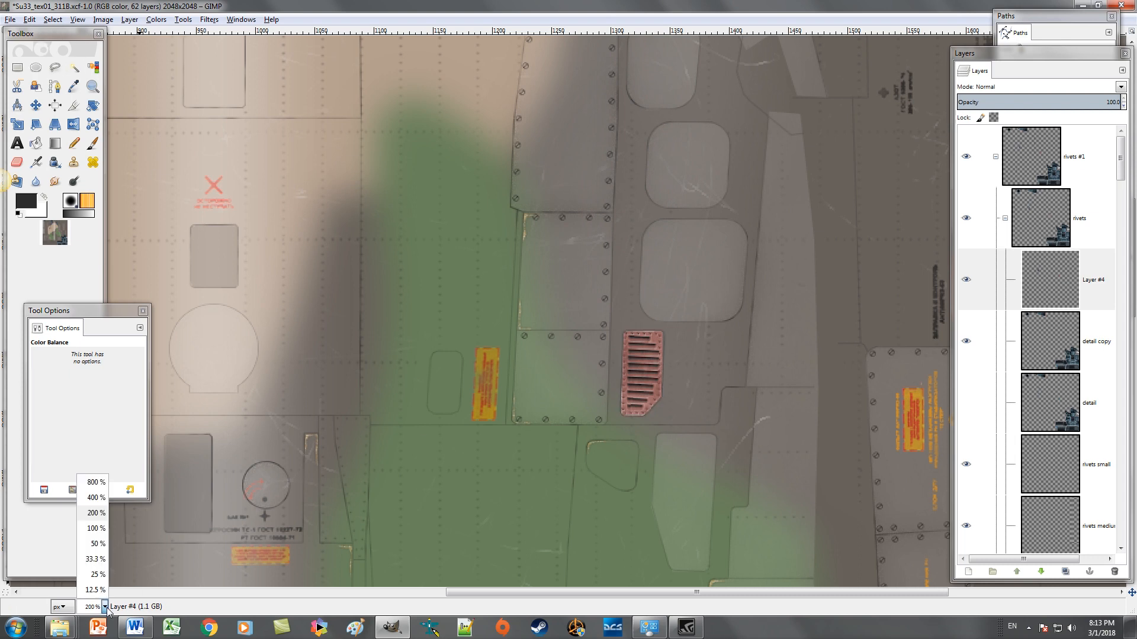
pyautogui.click(99, 547)
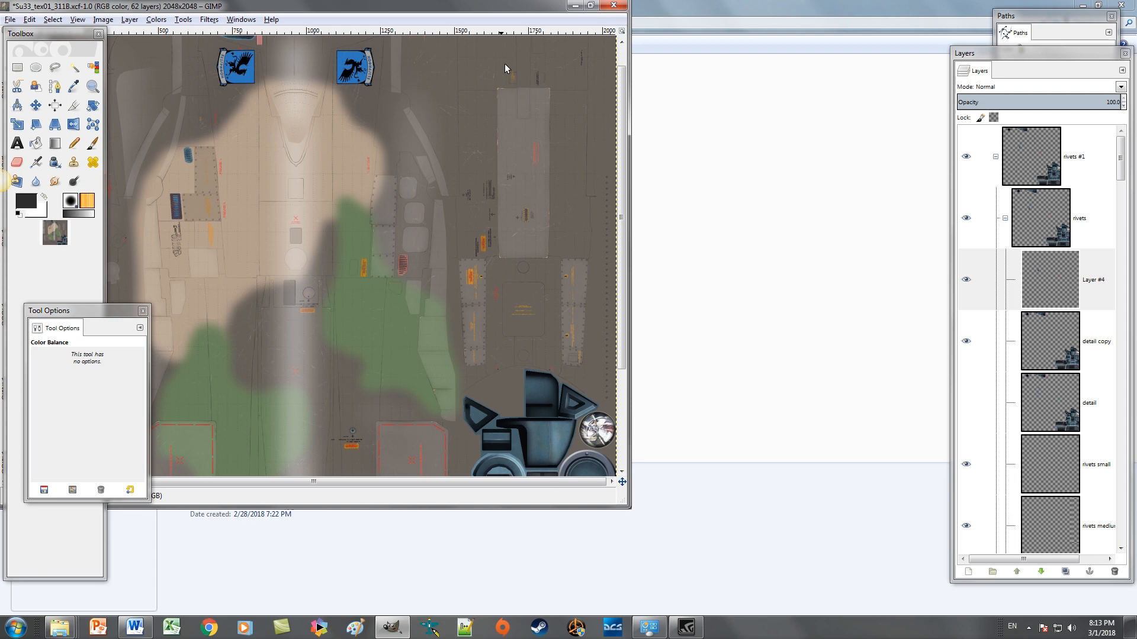
pyautogui.click(596, 8)
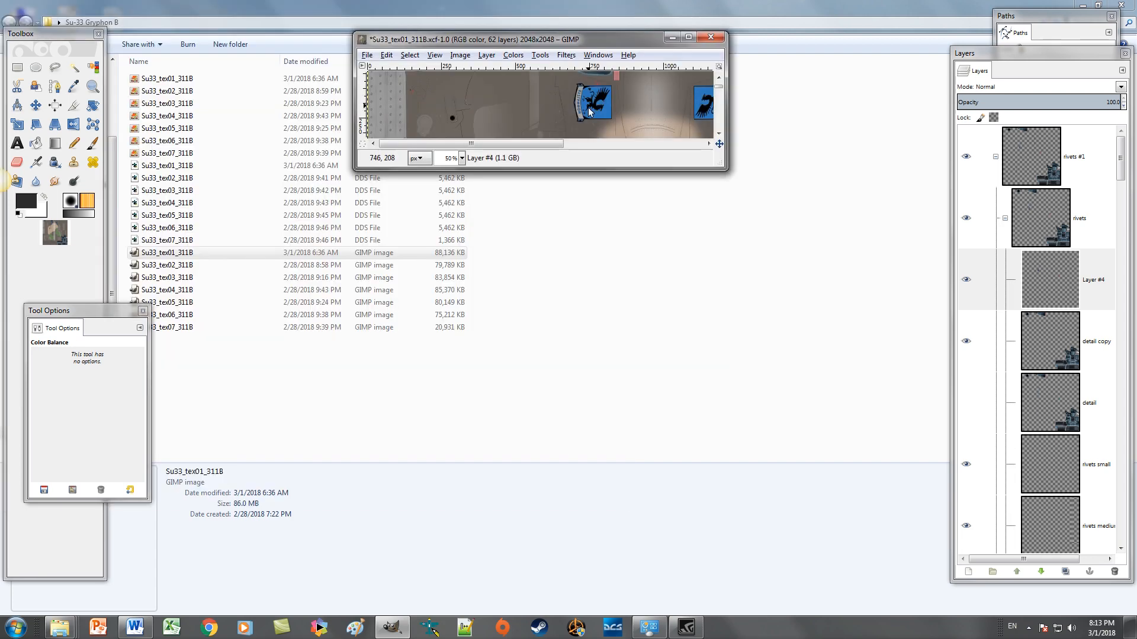
pyautogui.click(691, 39)
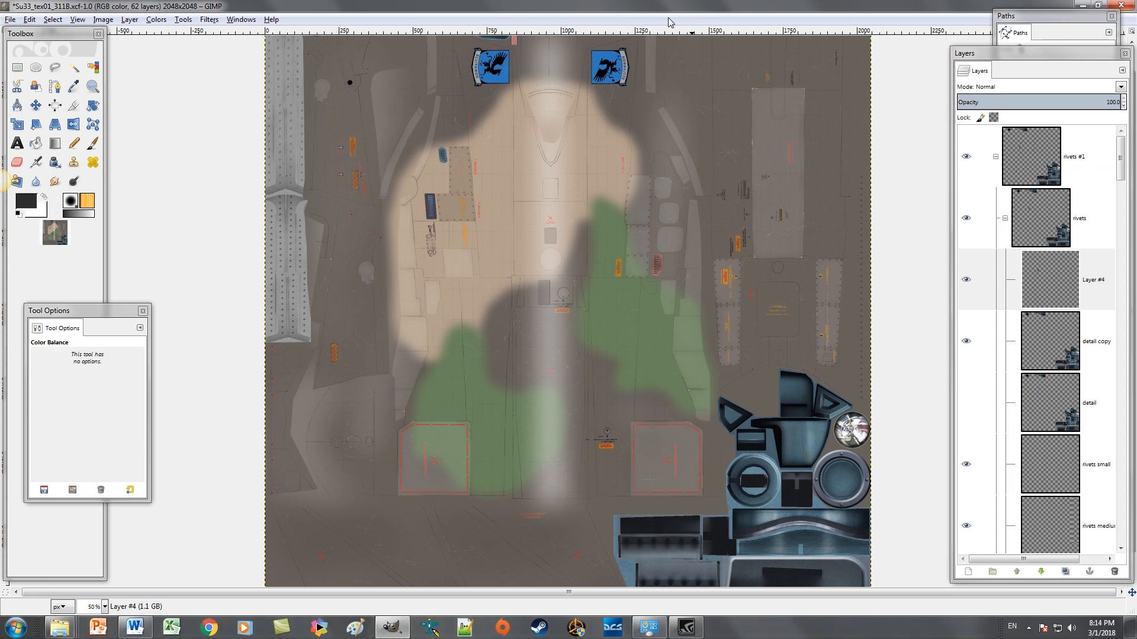
pyautogui.scroll(1, 662, 219)
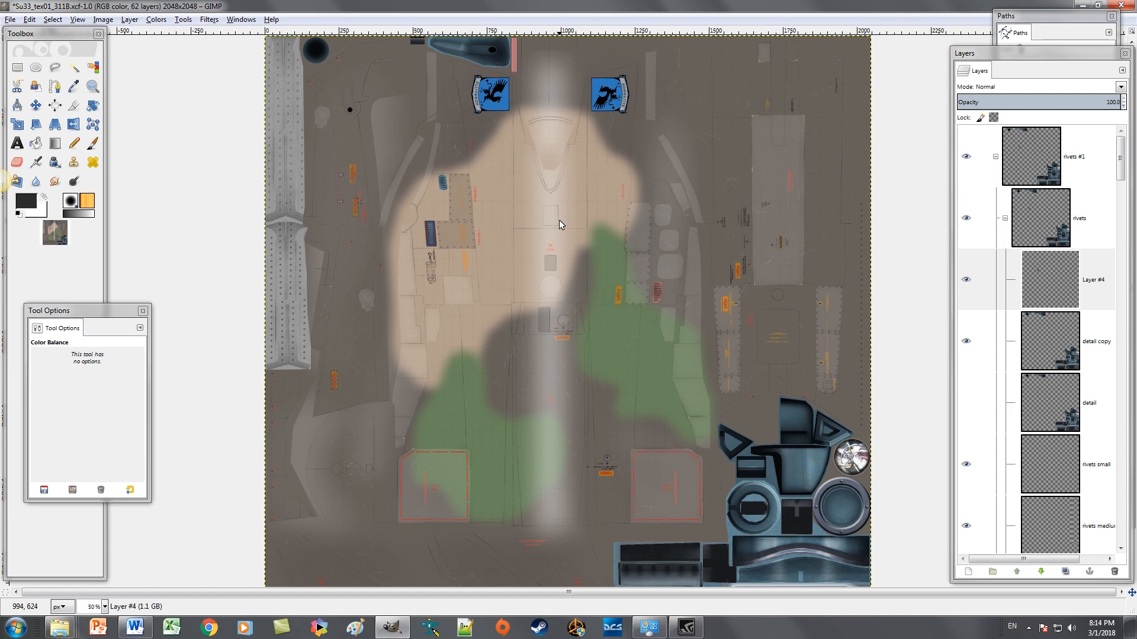
pyautogui.scroll(-10, 1040, 286)
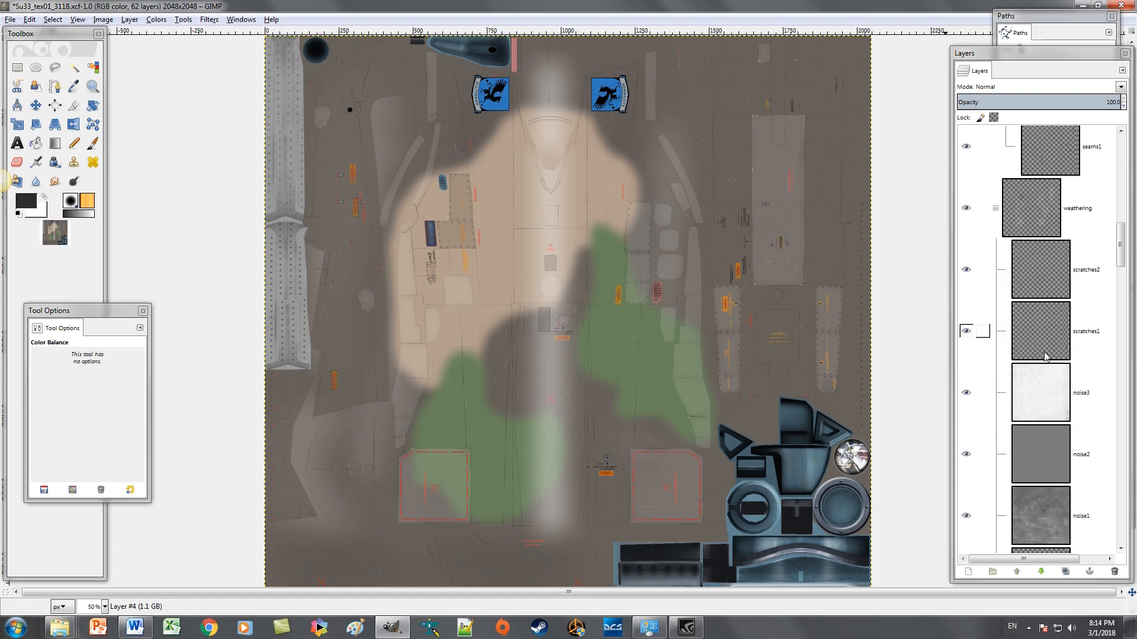
pyautogui.scroll(-5, 1051, 362)
pyautogui.scroll(-2, 1053, 363)
pyautogui.scroll(2, 1056, 354)
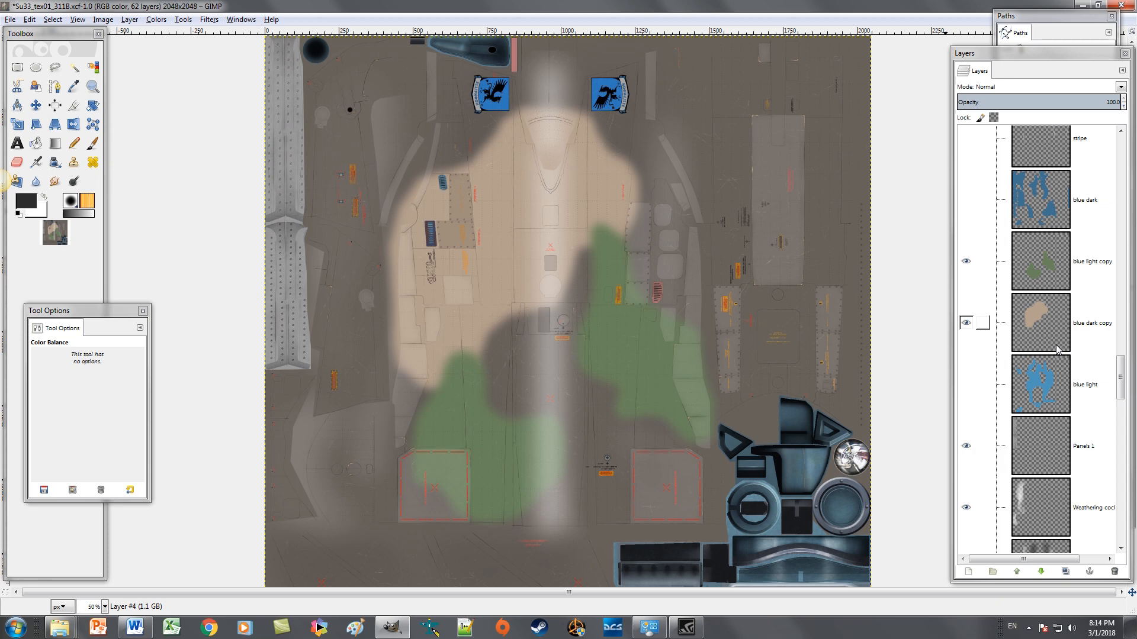
pyautogui.click(1089, 343)
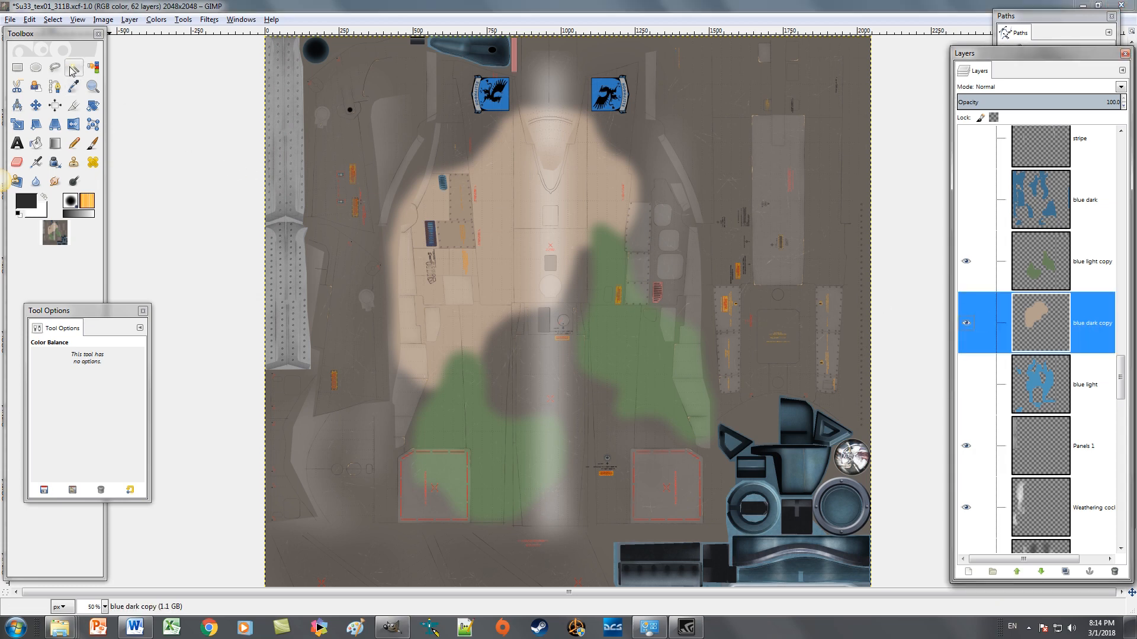
pyautogui.click(93, 67)
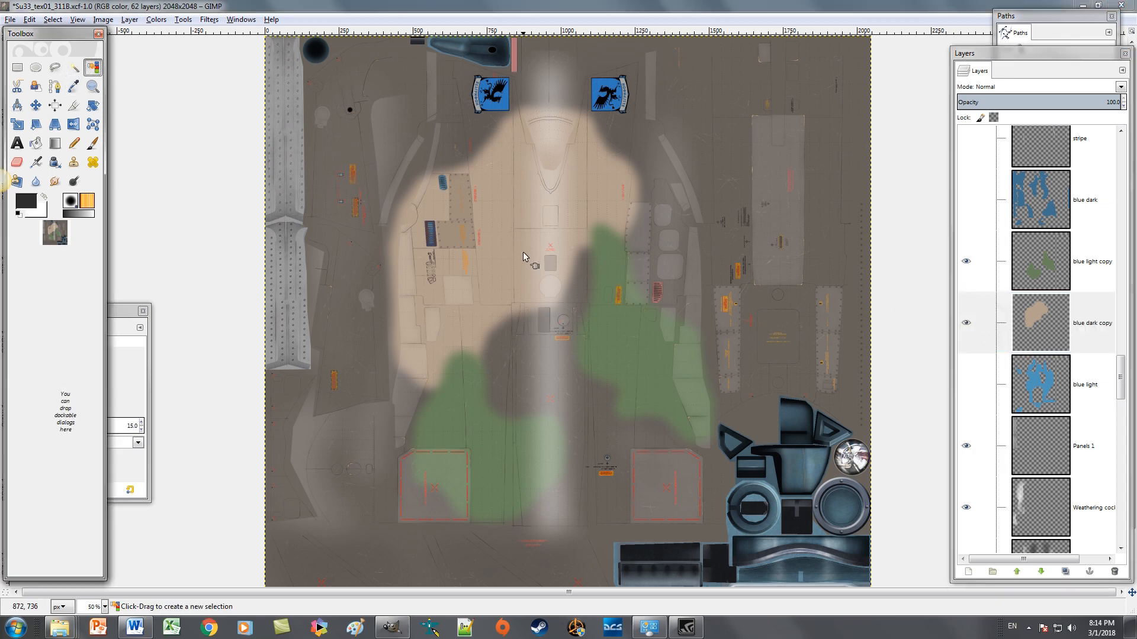
pyautogui.click(111, 322)
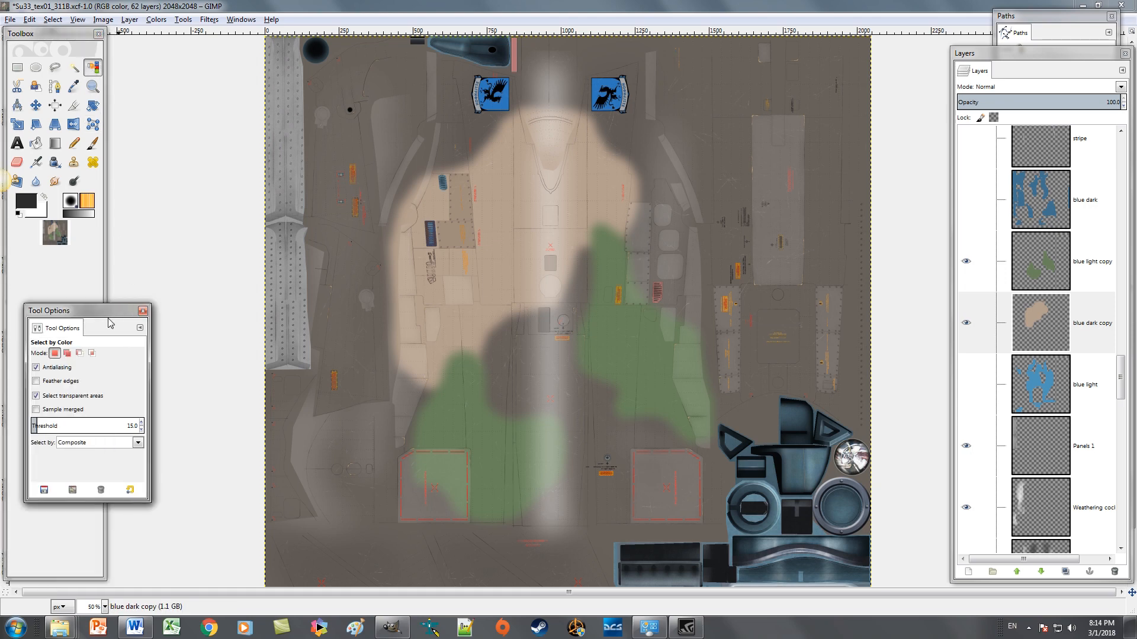
pyautogui.click(498, 228)
# Step: Add the green camouflage patches on the blue light copy layer to the selection by color
pyautogui.click(983, 261)
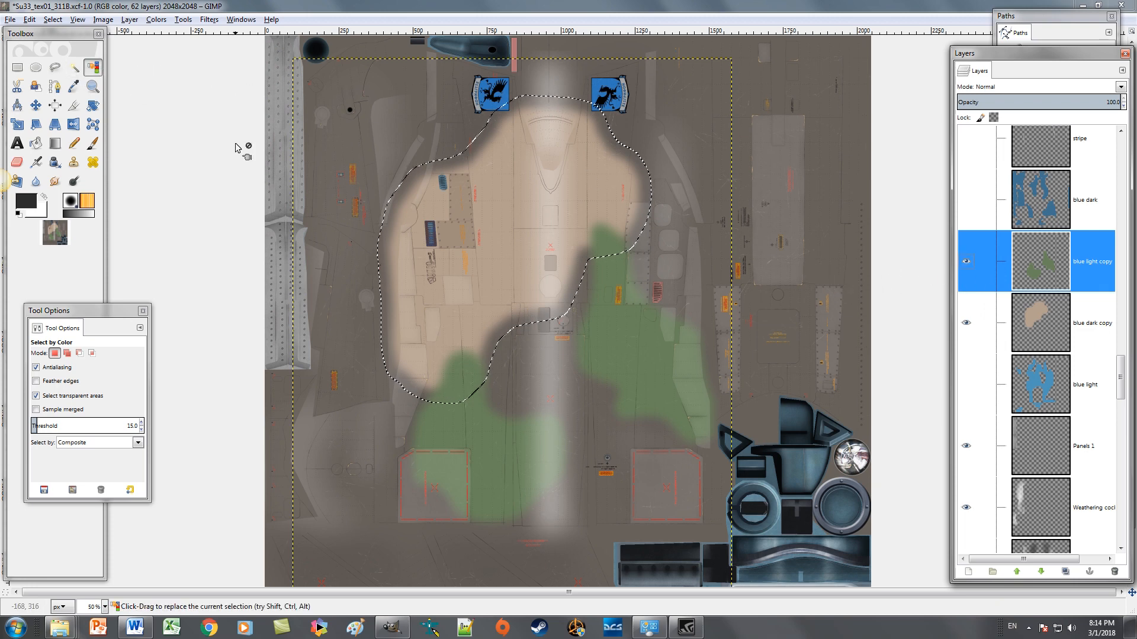
pyautogui.doubleClick(95, 72)
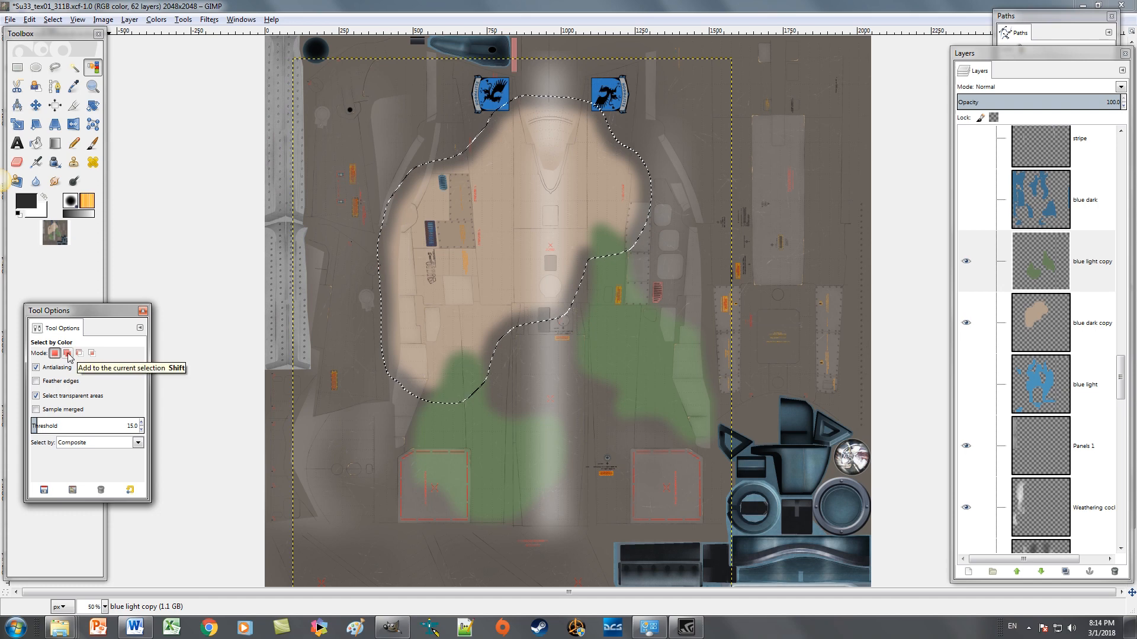
pyautogui.click(67, 353)
pyautogui.click(449, 450)
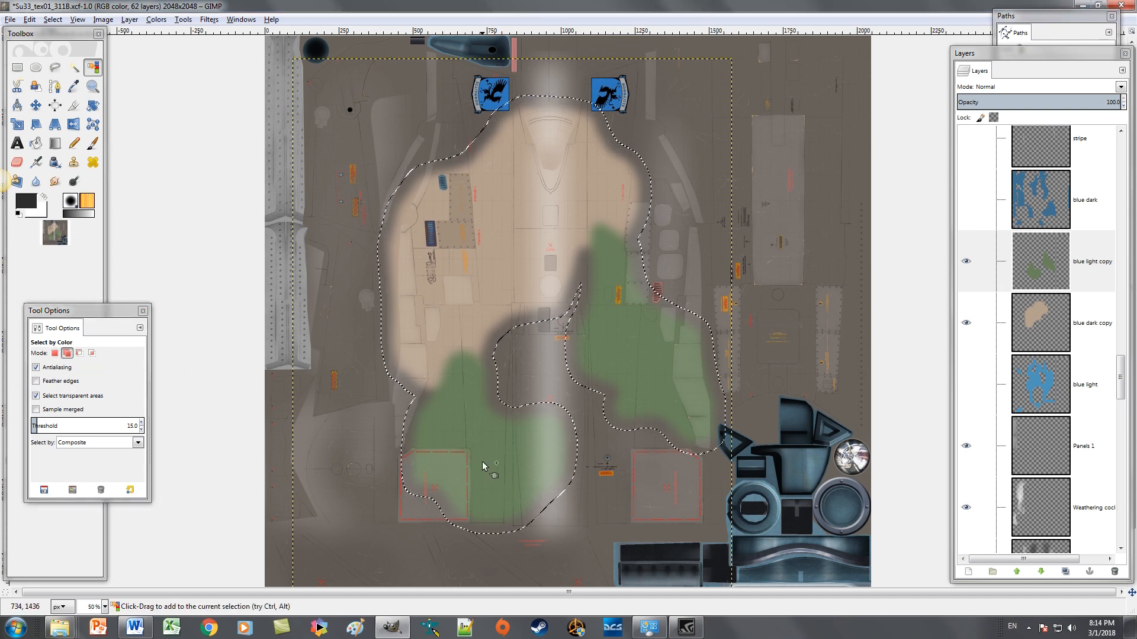
# Step: Create a new transparent layer directly above the blue light copy layer
pyautogui.rightClick(990, 266)
pyautogui.click(1025, 289)
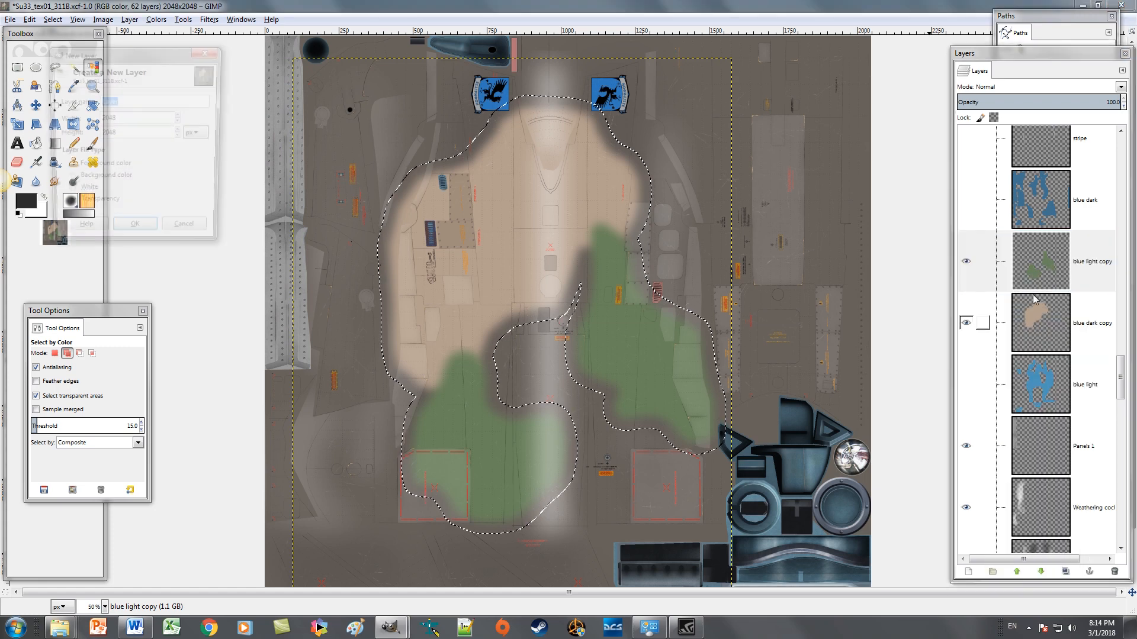
pyautogui.click(145, 238)
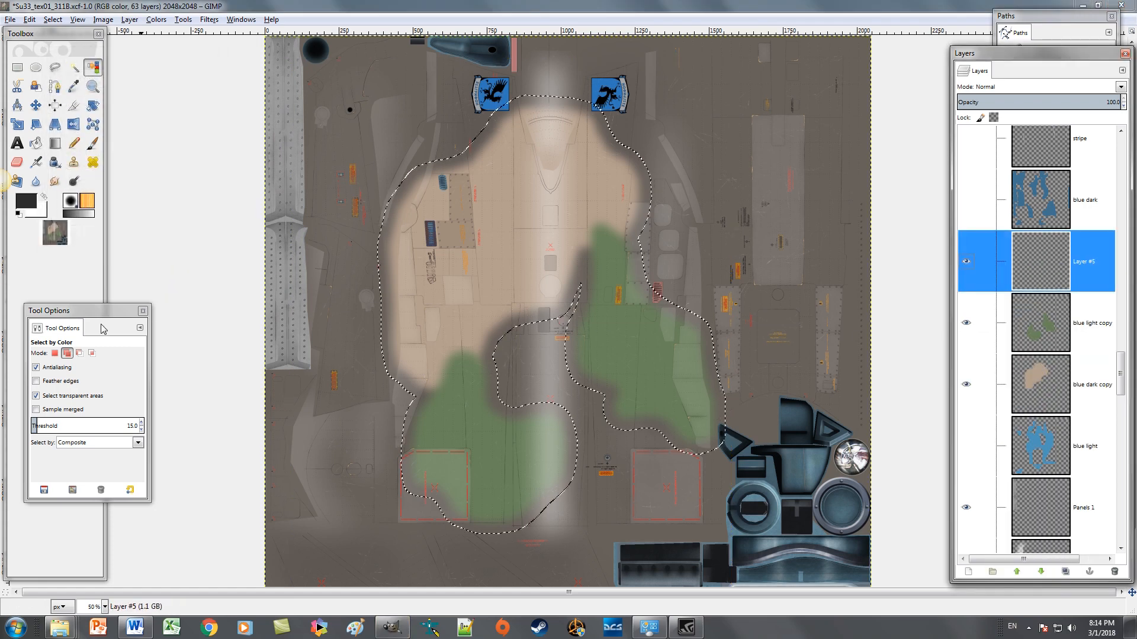
# Step: Paint the whole selected camouflage area light pink with a Pencil brush of about size 419, and clear the selection
pyautogui.click(28, 207)
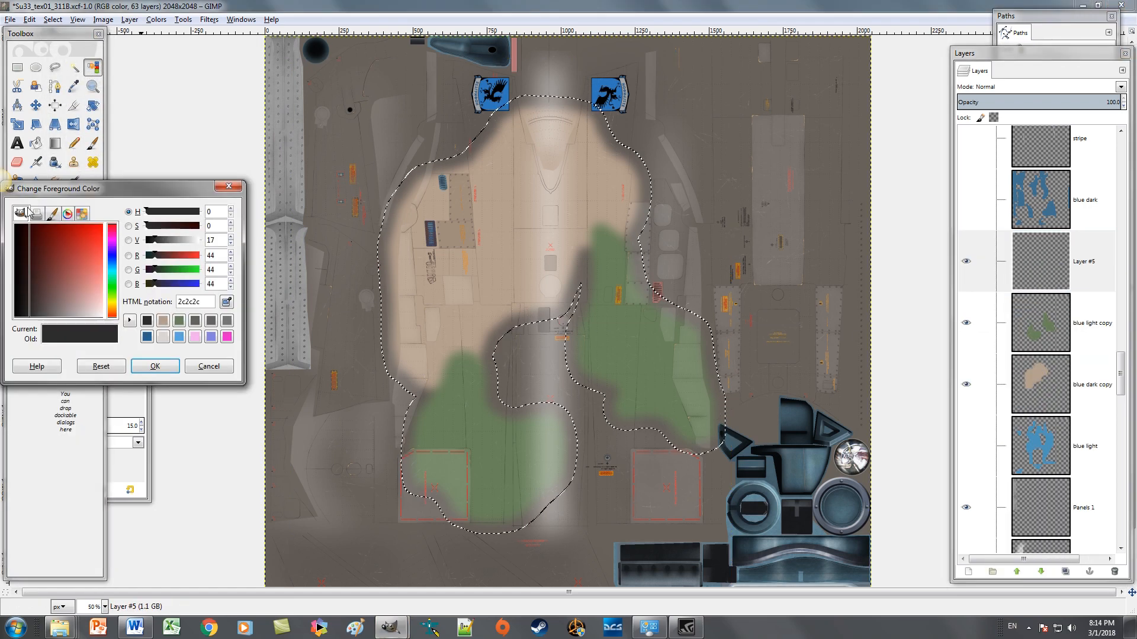
pyautogui.click(195, 337)
pyautogui.click(155, 366)
pyautogui.click(76, 144)
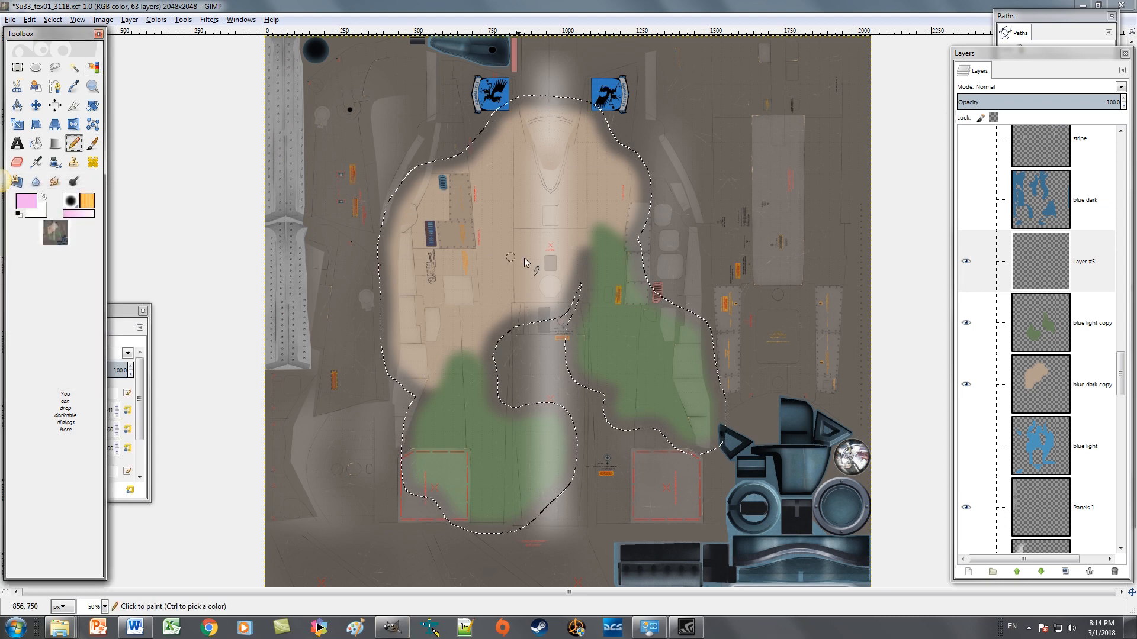
pyautogui.click(123, 312)
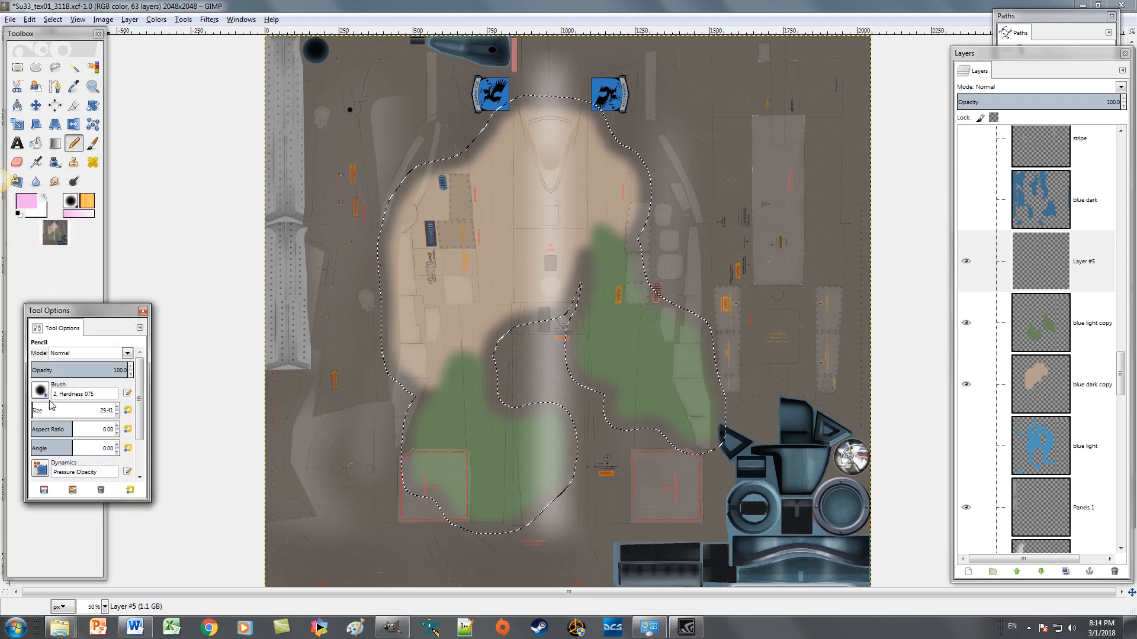
pyautogui.moveTo(515, 268)
pyautogui.mouseDown()
pyautogui.moveTo(592, 178)
pyautogui.moveTo(426, 178)
pyautogui.moveTo(379, 296)
pyautogui.moveTo(511, 363)
pyautogui.moveTo(381, 456)
pyautogui.moveTo(550, 474)
pyautogui.moveTo(622, 278)
pyautogui.mouseUp()
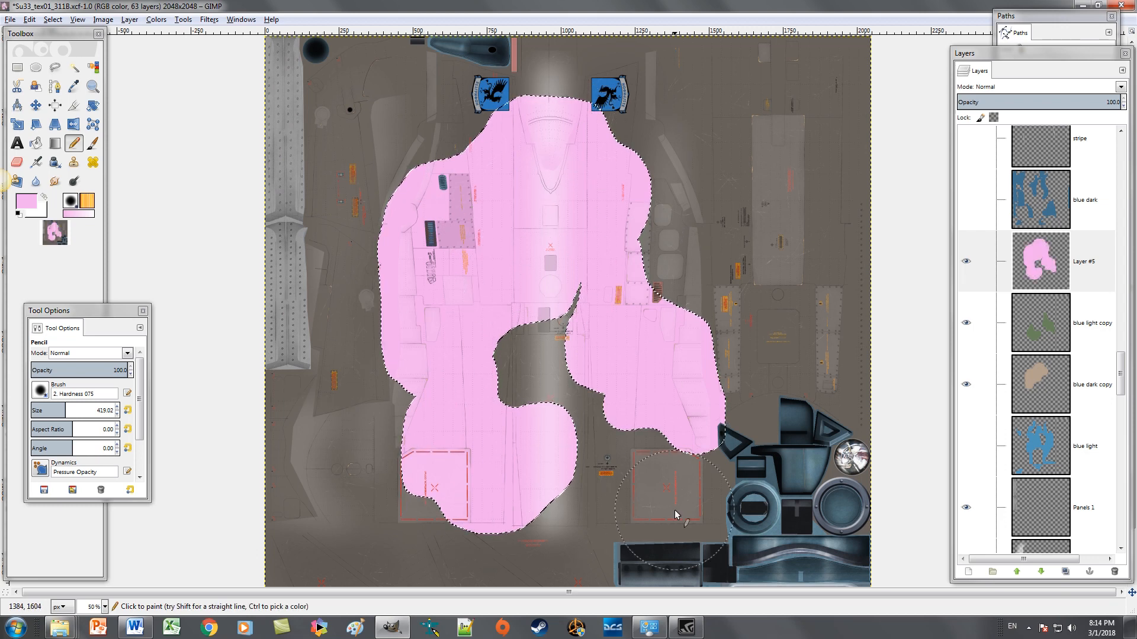
pyautogui.press('ctrl')
pyautogui.hotkey('ctrl', 'shift', 'a')
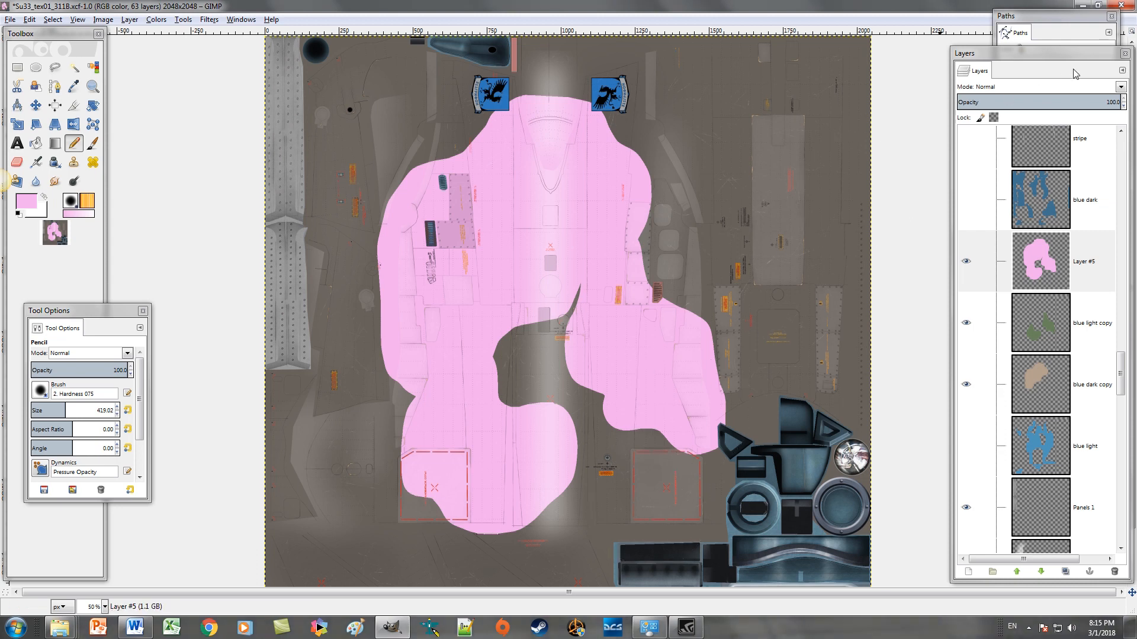
# Step: Hide the new pink layer, the green blue light copy layer and the tan blue dark copy layer
pyautogui.moveTo(1094, 104); pyautogui.dragTo(1129, 104)
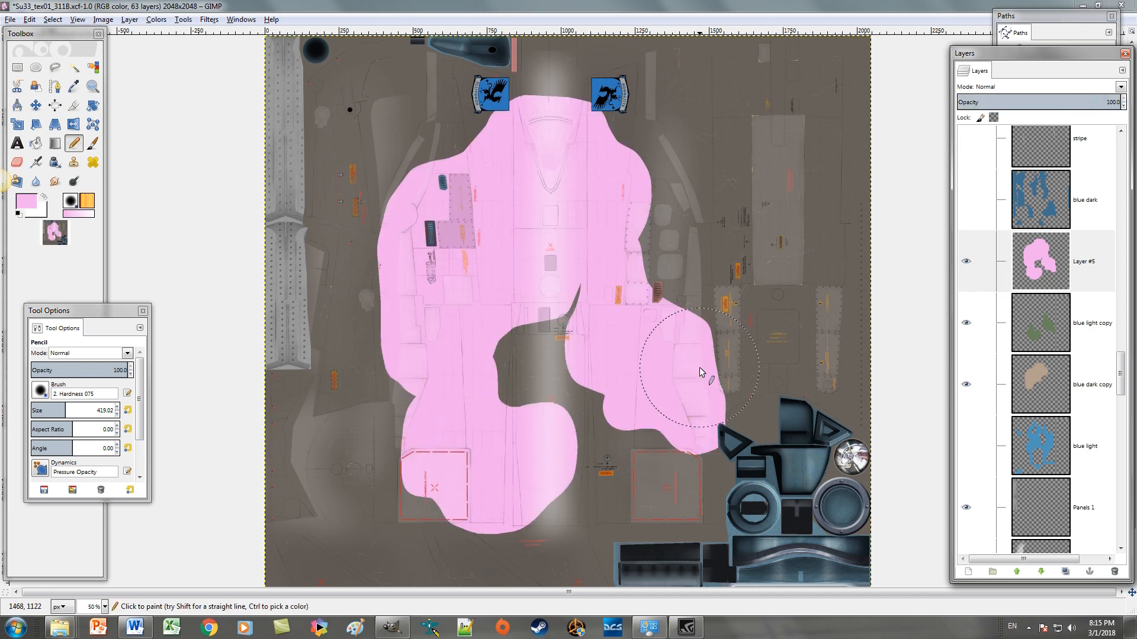
pyautogui.scroll(-2, 701, 372)
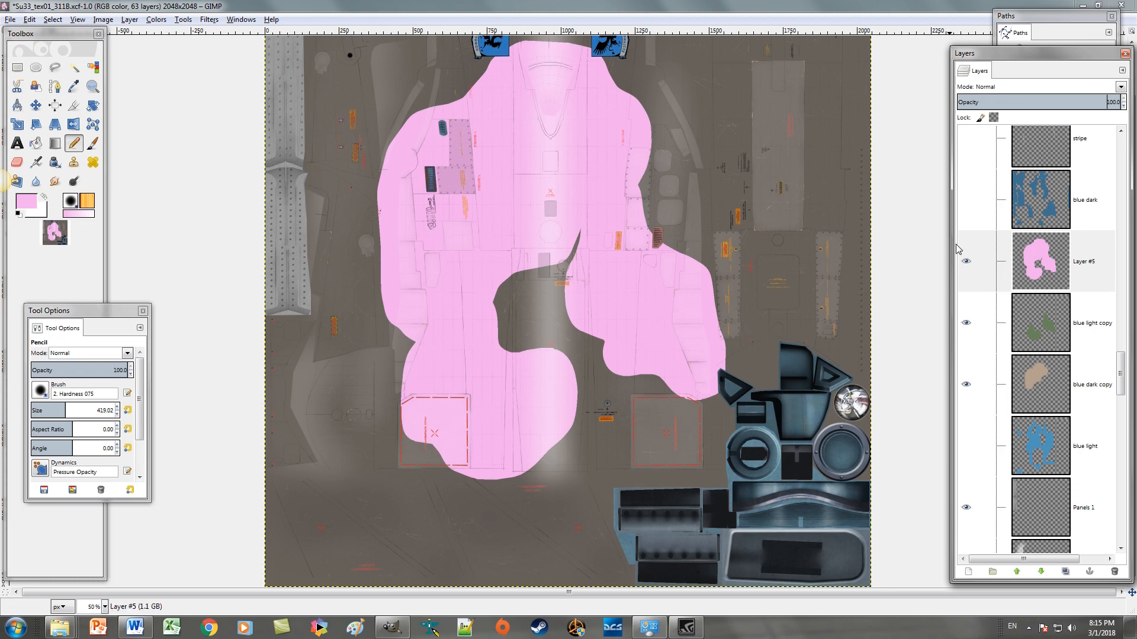
pyautogui.click(966, 261)
pyautogui.click(965, 323)
pyautogui.click(966, 384)
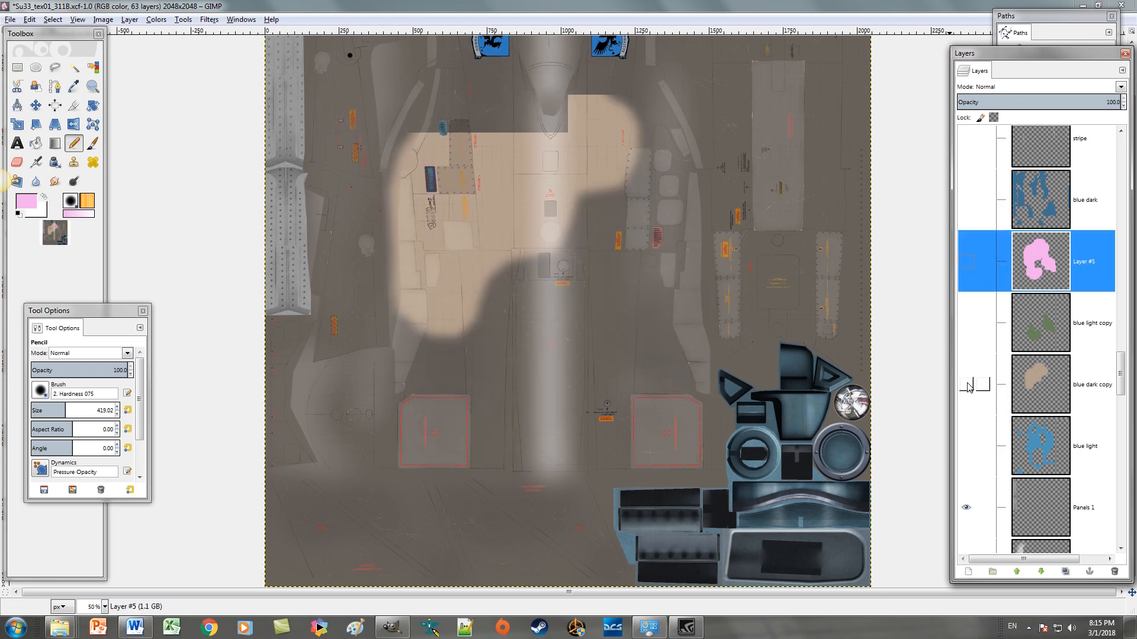
# Step: Show the Dark Poly copy, Layer #2 and Light Poly copy layers of the original livery
pyautogui.scroll(-5, 1025, 385)
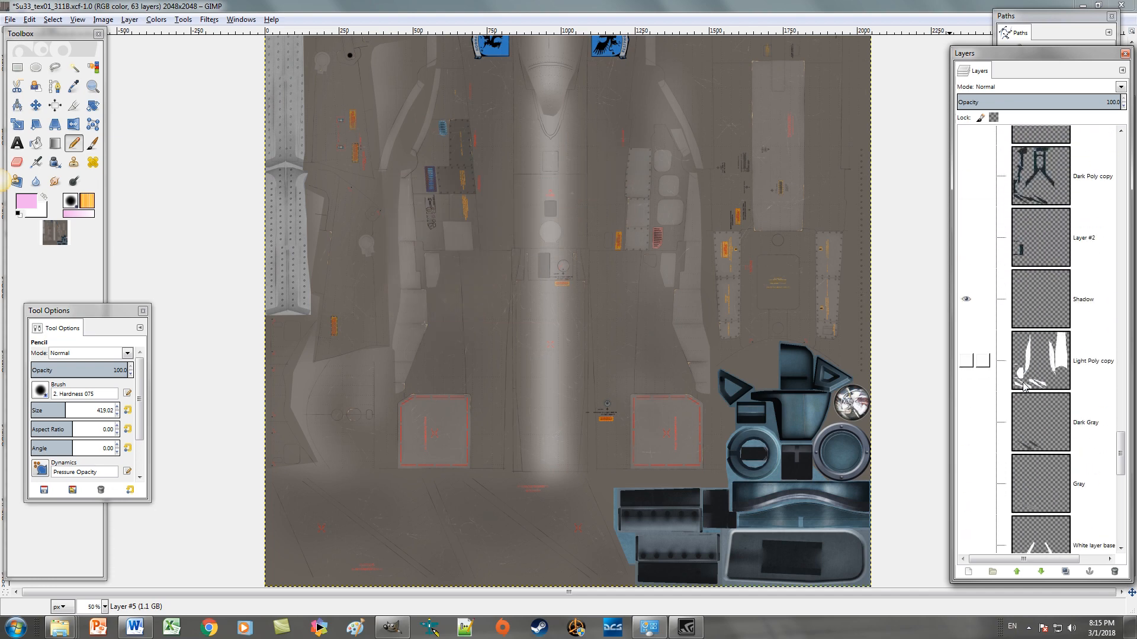
pyautogui.scroll(2, 1024, 385)
pyautogui.click(966, 271)
pyautogui.click(965, 333)
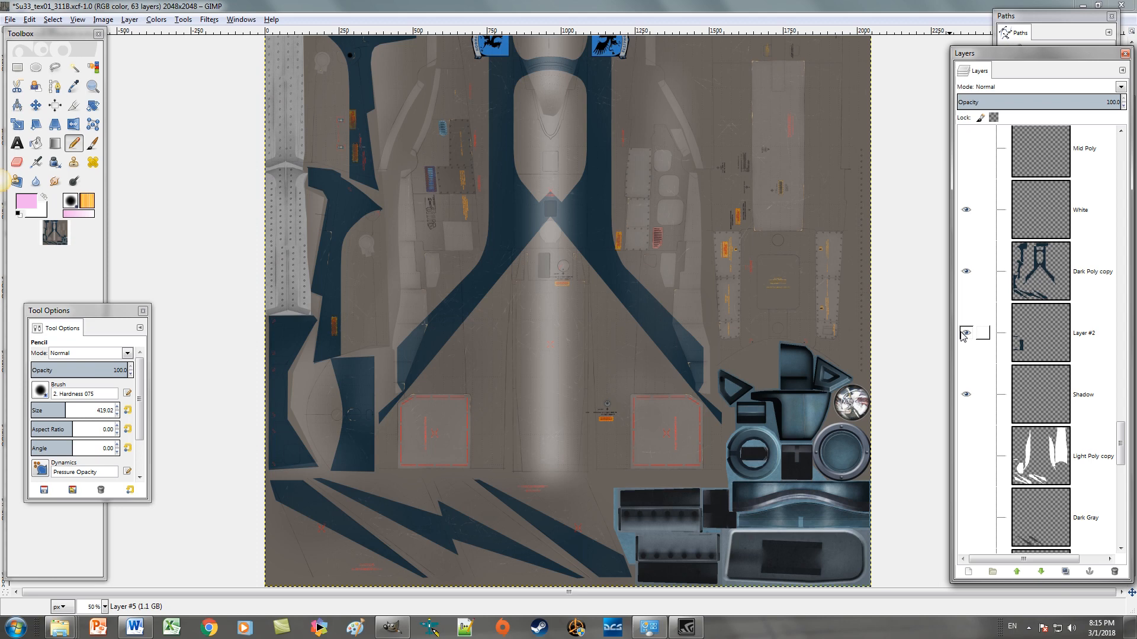
pyautogui.scroll(-1, 966, 350)
pyautogui.click(966, 409)
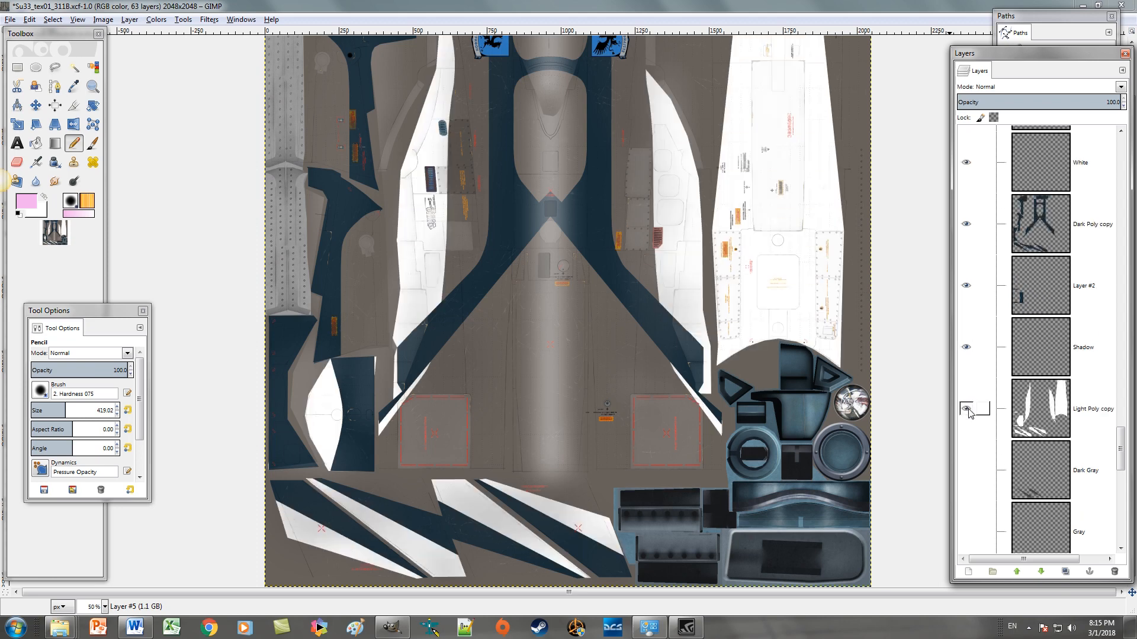
# Step: Show the Dark Gray, Gray and Underside copy livery layers
pyautogui.scroll(-1, 968, 413)
pyautogui.click(965, 375)
pyautogui.click(966, 438)
pyautogui.scroll(-2, 994, 454)
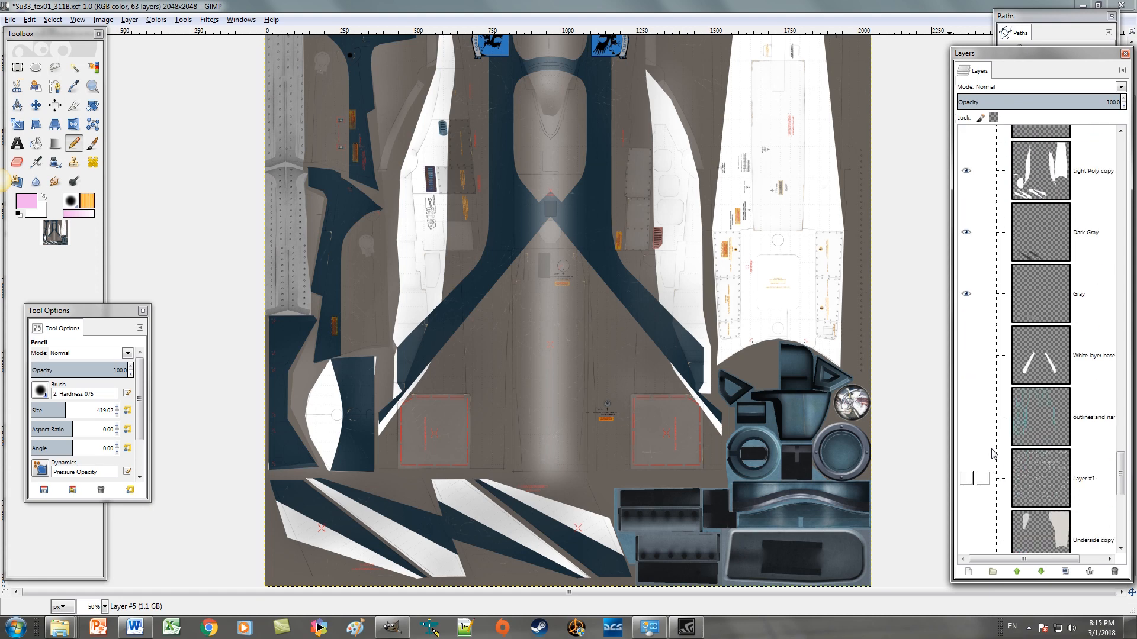
pyautogui.scroll(-1, 993, 454)
pyautogui.click(966, 445)
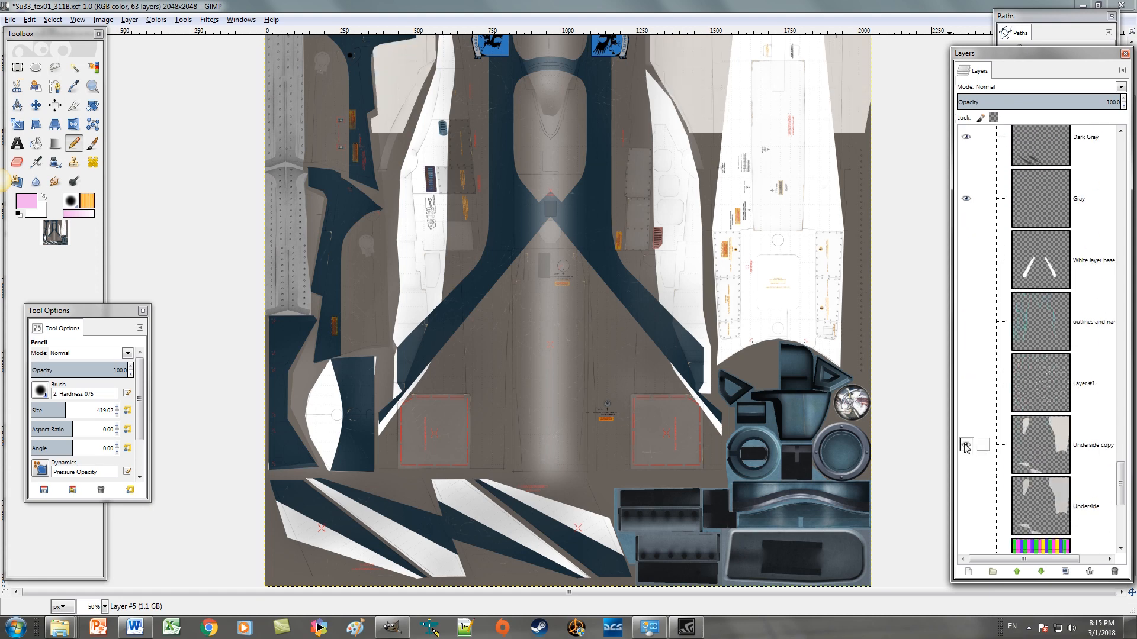
# Step: In the rivets group, hide Layer #4 and the detail copy layer, and show the original detail layer
pyautogui.scroll(2, 613, 349)
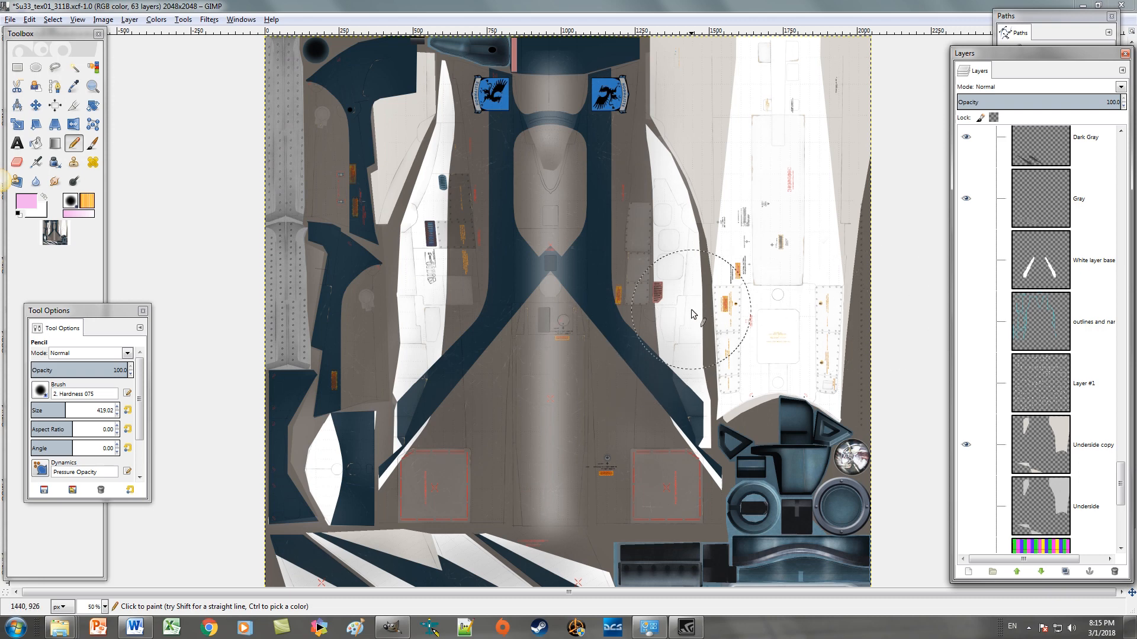
pyautogui.scroll(5, 1003, 303)
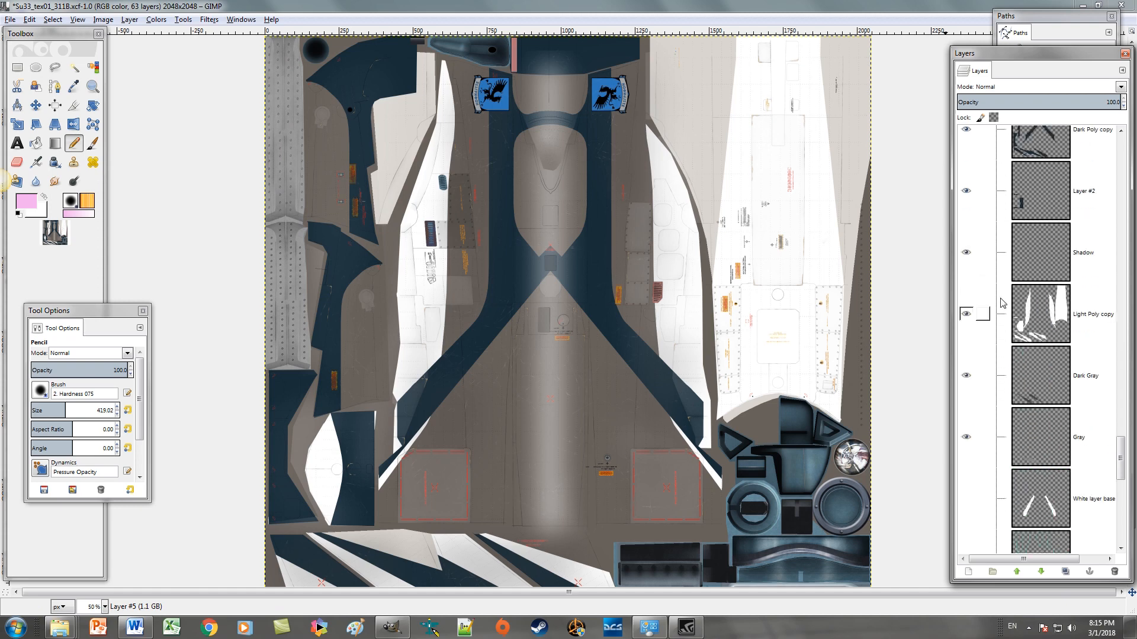
pyautogui.scroll(10, 1002, 304)
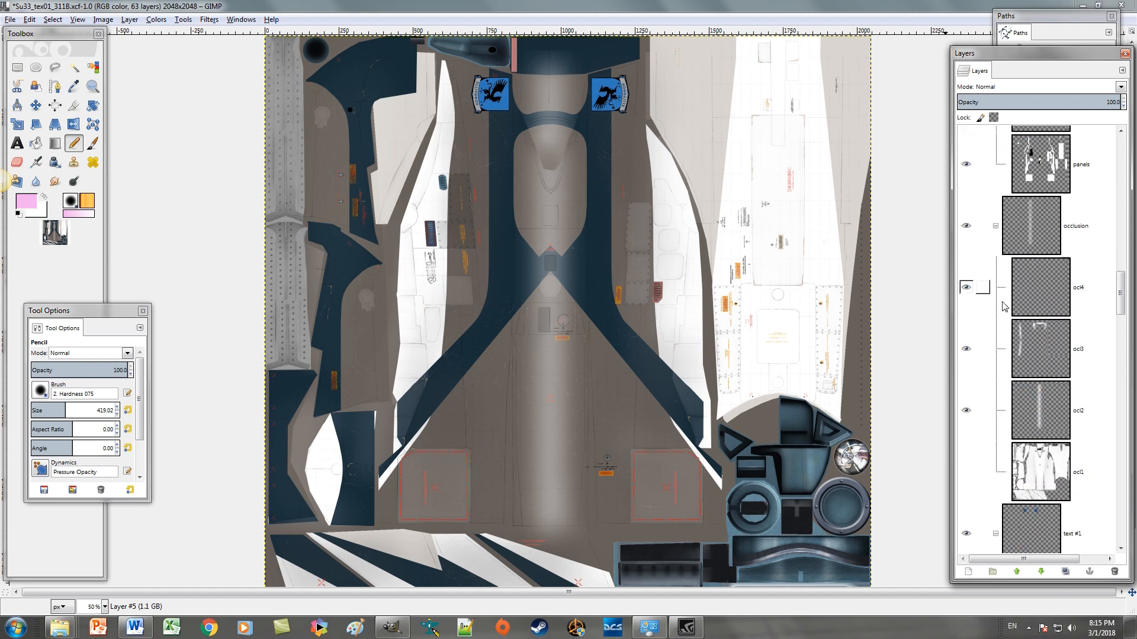
pyautogui.scroll(8, 1003, 305)
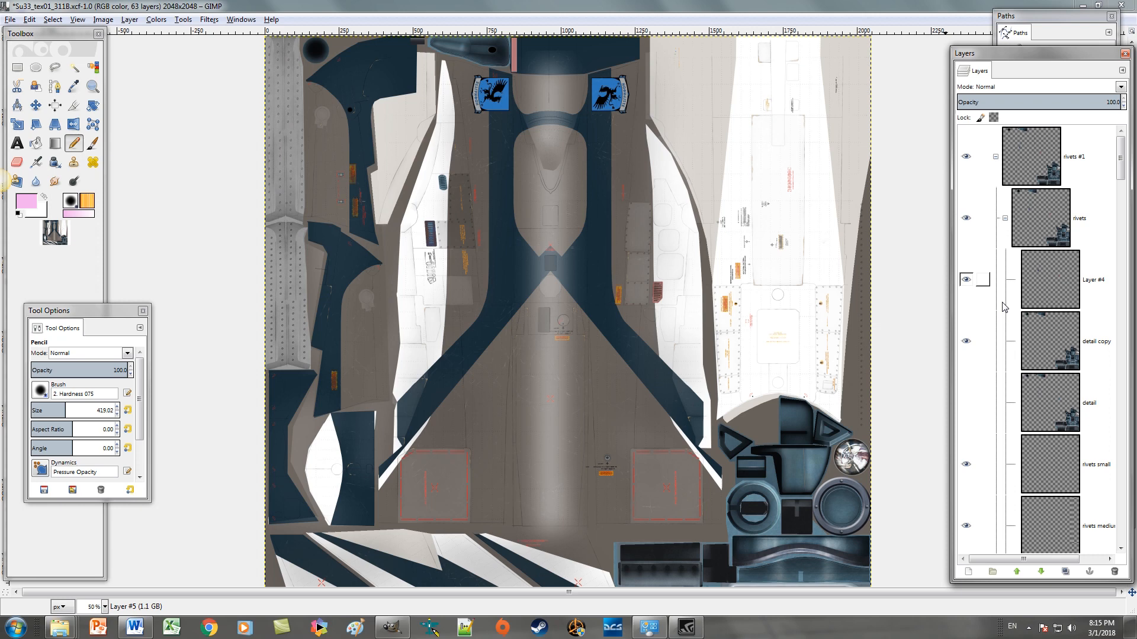
pyautogui.click(965, 279)
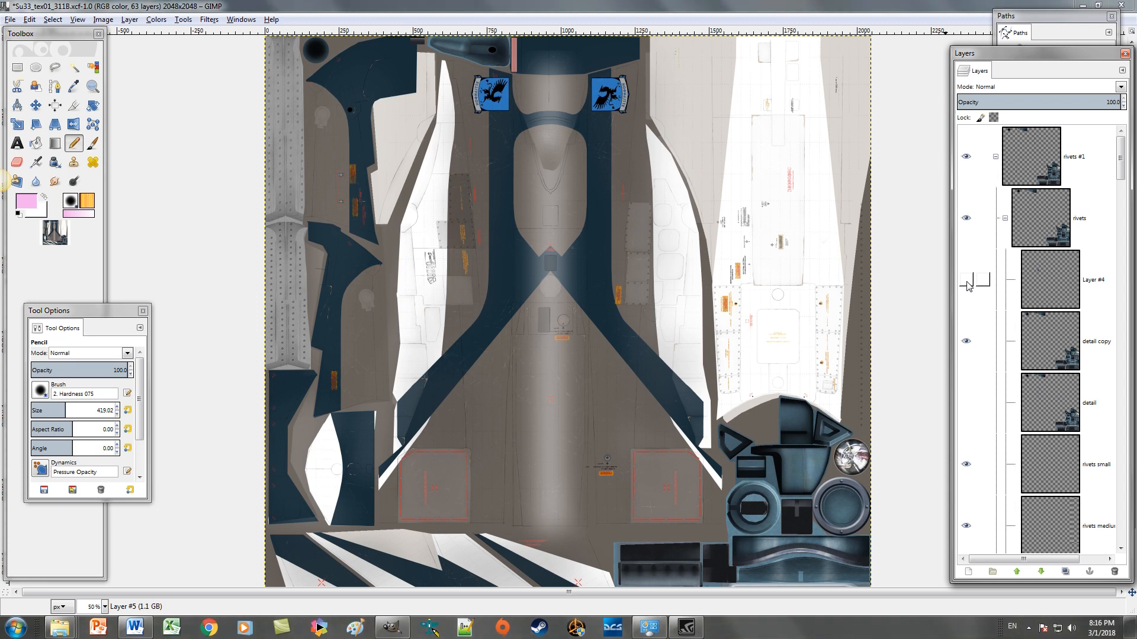
pyautogui.click(966, 339)
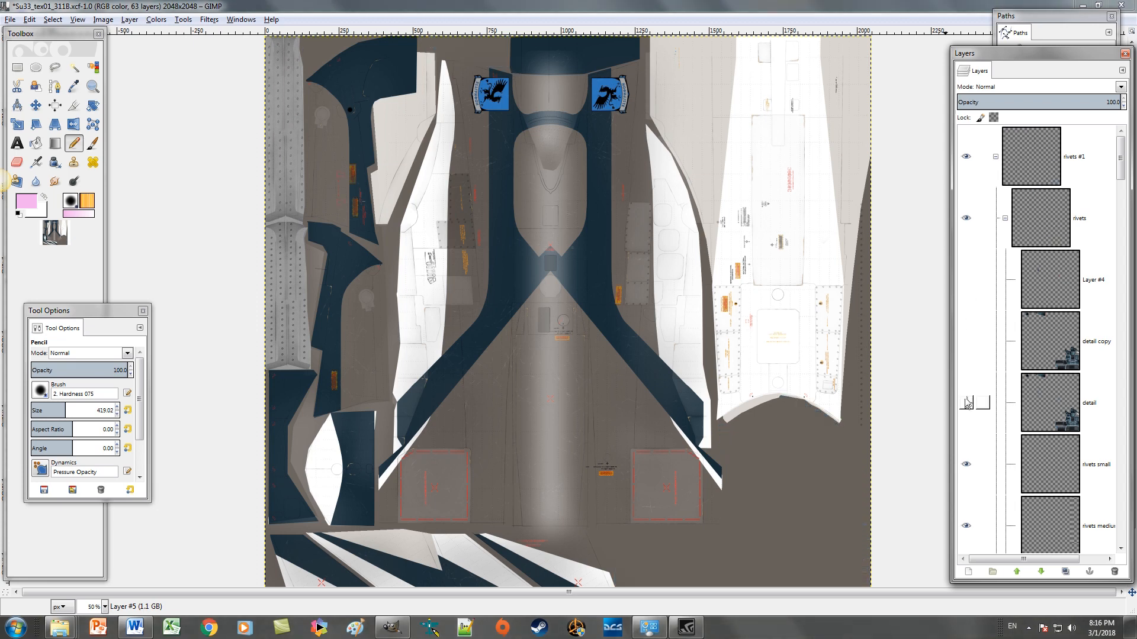
pyautogui.click(966, 403)
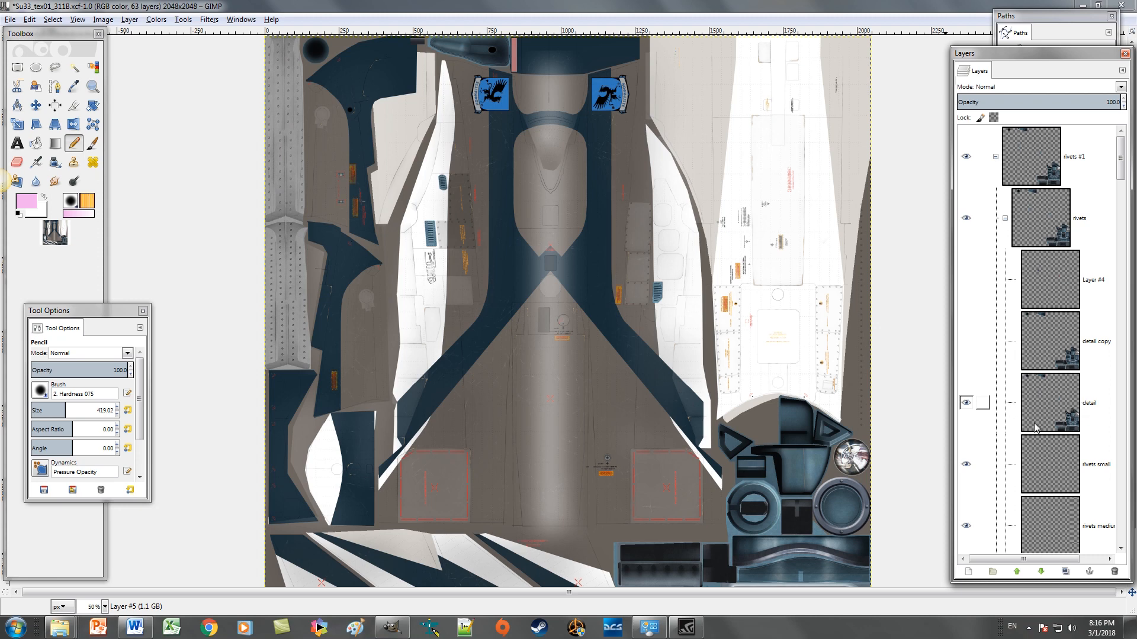
# Step: Delete the detail copy layer and the pink Layer #5
pyautogui.rightClick(1046, 346)
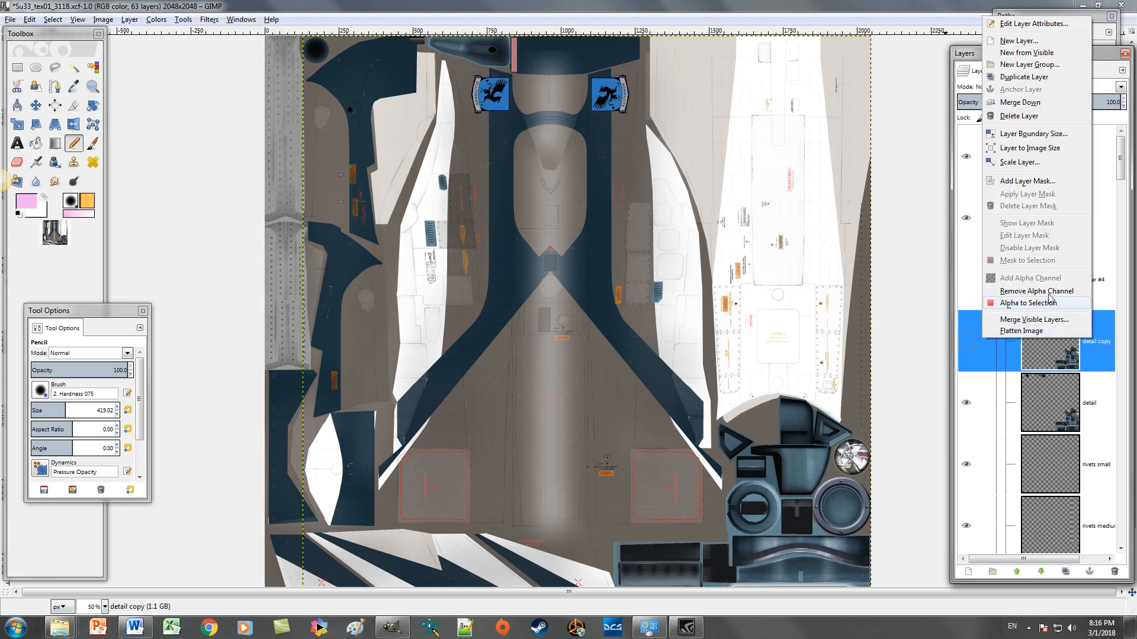
pyautogui.click(1024, 116)
pyautogui.scroll(4, 1074, 295)
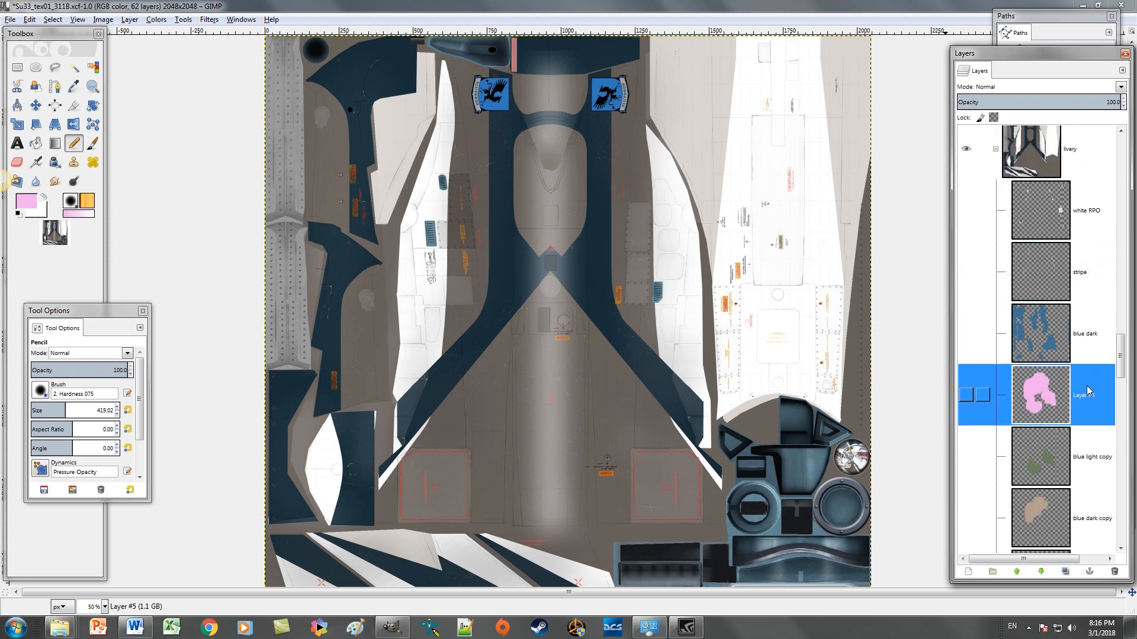
pyautogui.rightClick(1083, 394)
pyautogui.click(1010, 173)
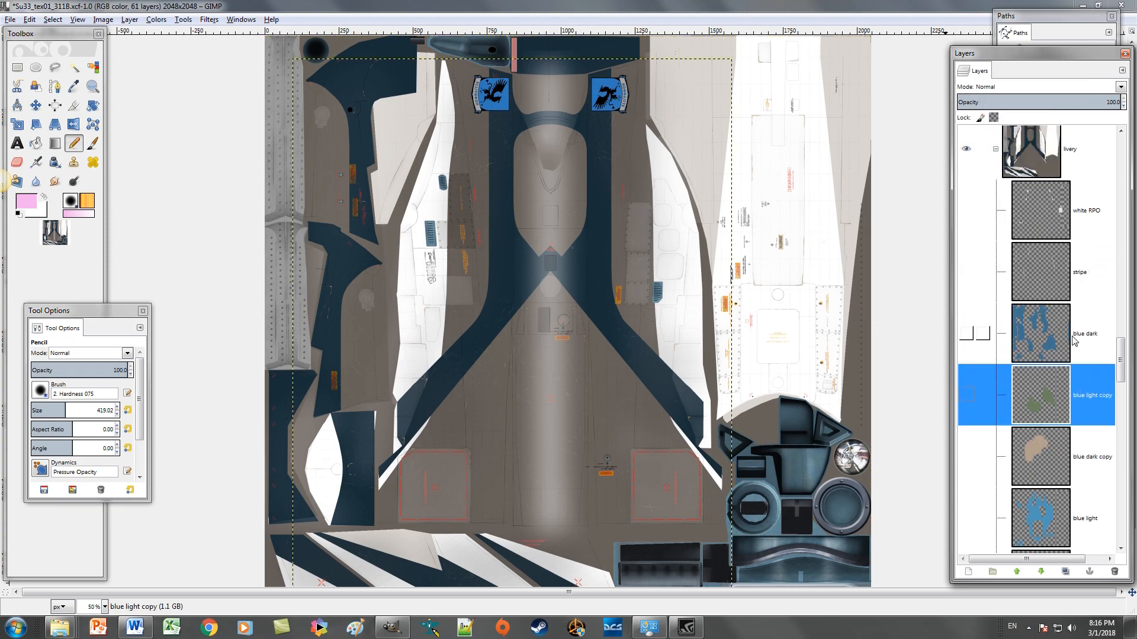
# Step: Select the hidden Layer #4 in the rivets group
pyautogui.scroll(-5, 1071, 350)
pyautogui.scroll(8, 1073, 351)
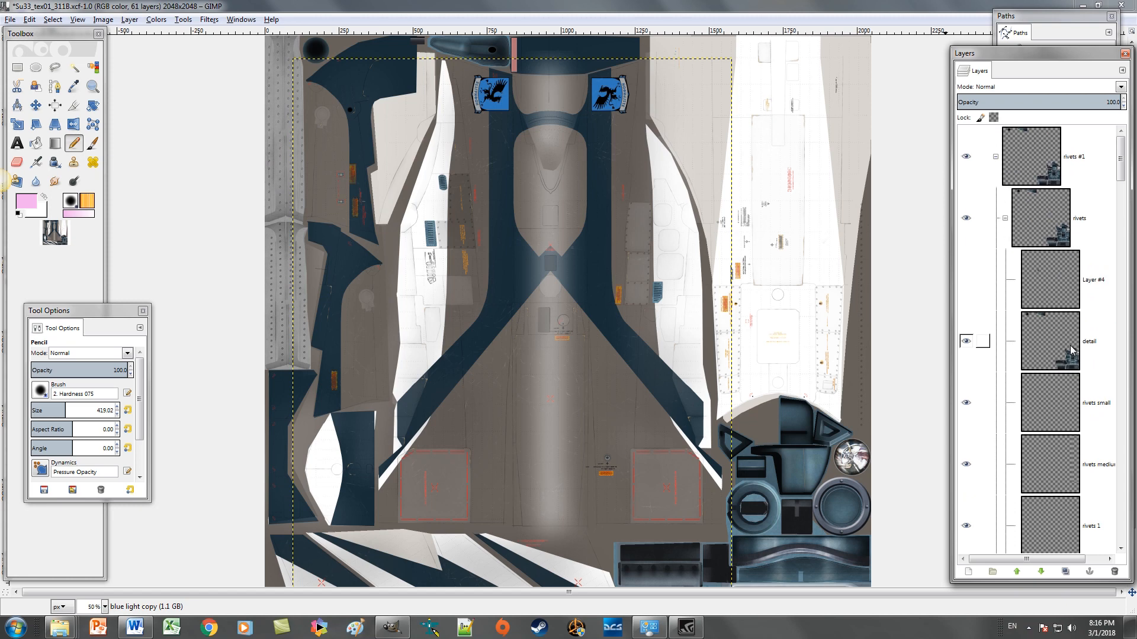
pyautogui.click(1095, 279)
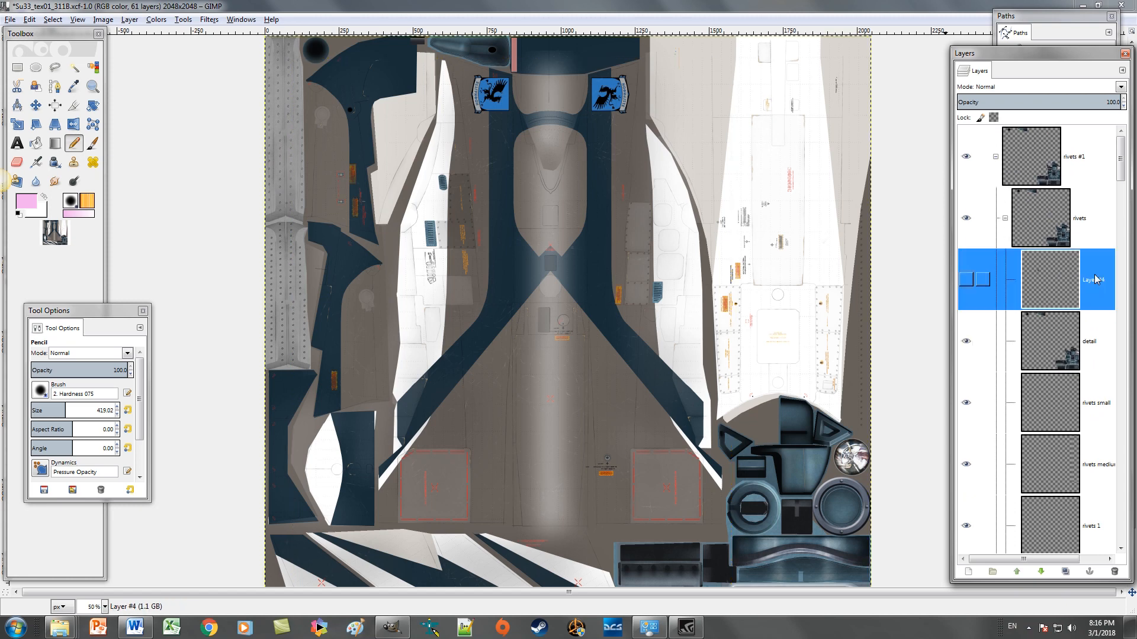